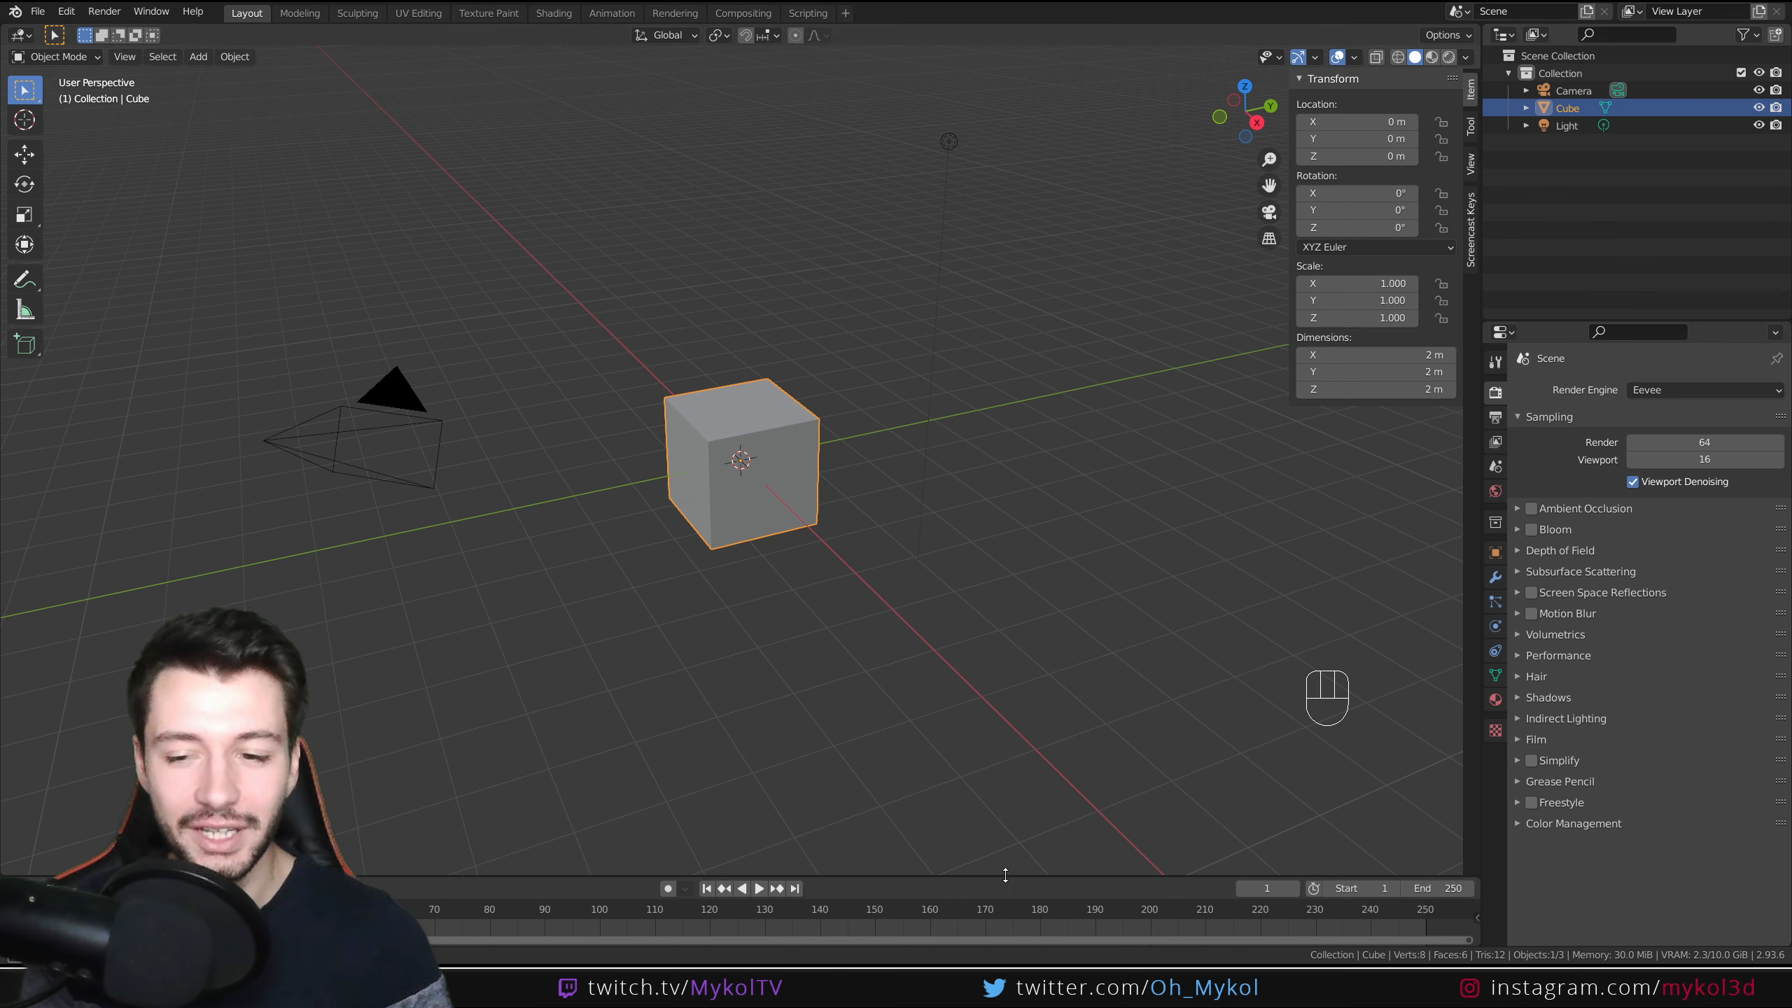
Enlarge the timeline and play the animation, pausing and resuming it to watch the playhead advance through the frames
left_click_drag(999, 878, 1004, 328)
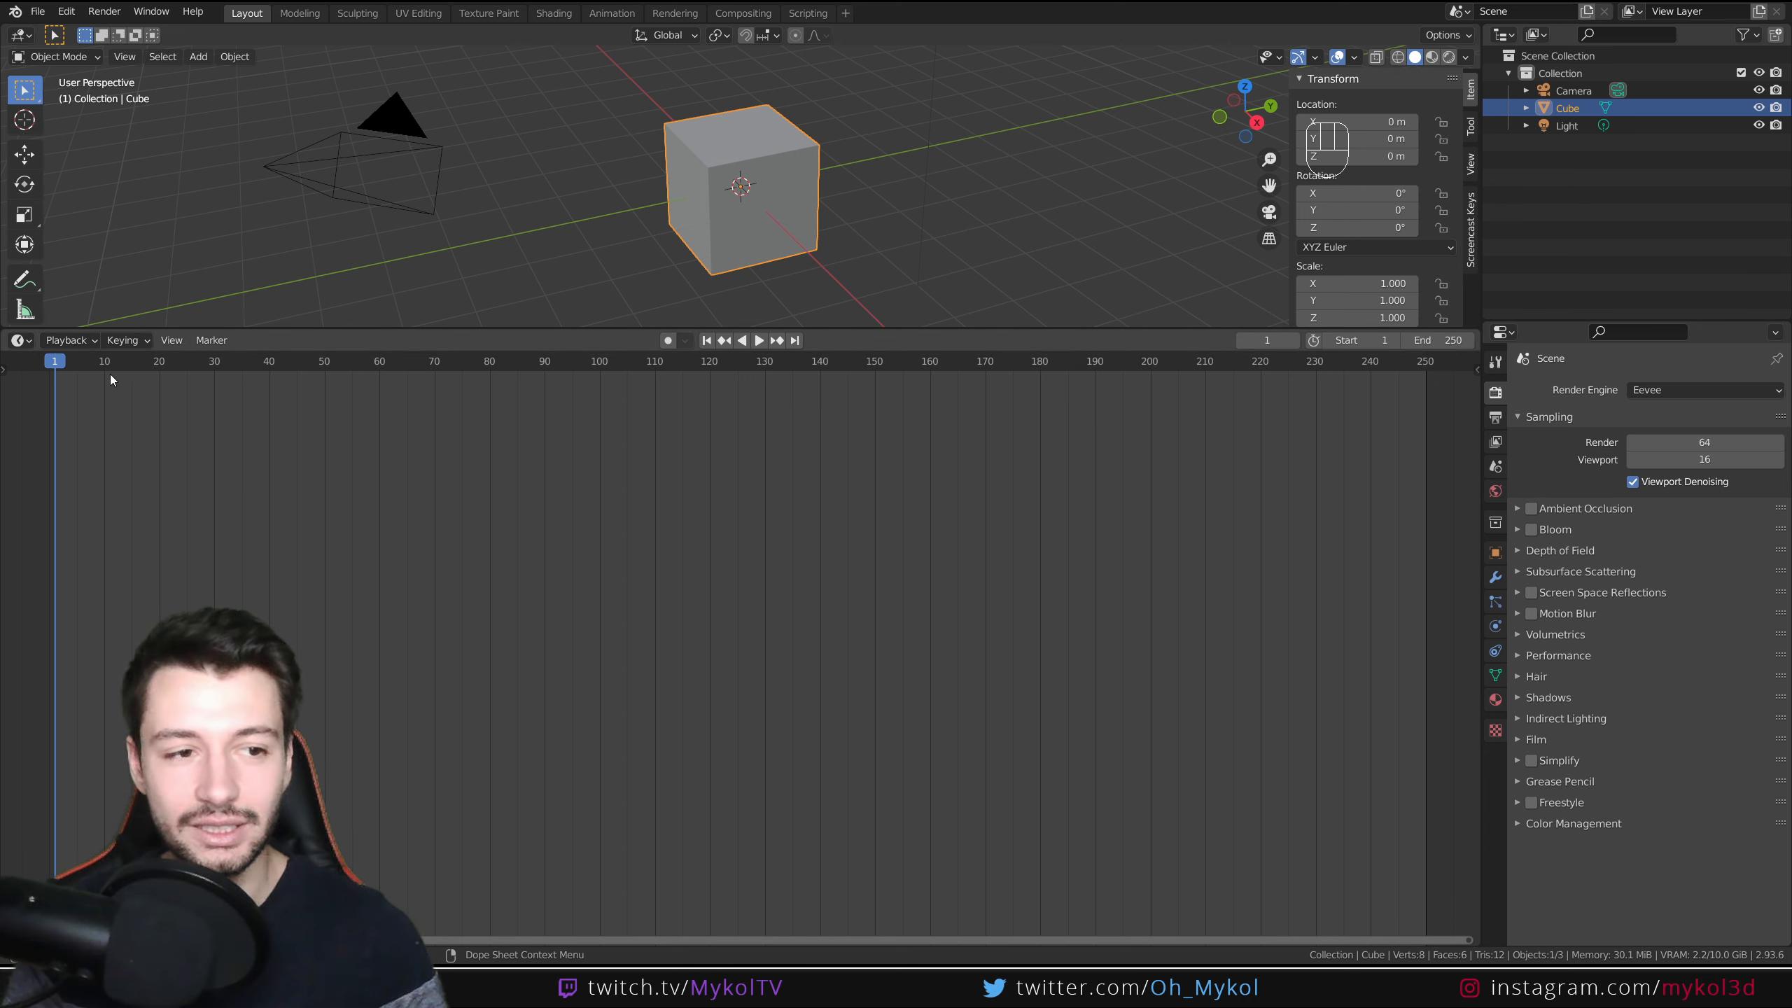
left_click_drag(57, 363, 58, 416)
key("space")
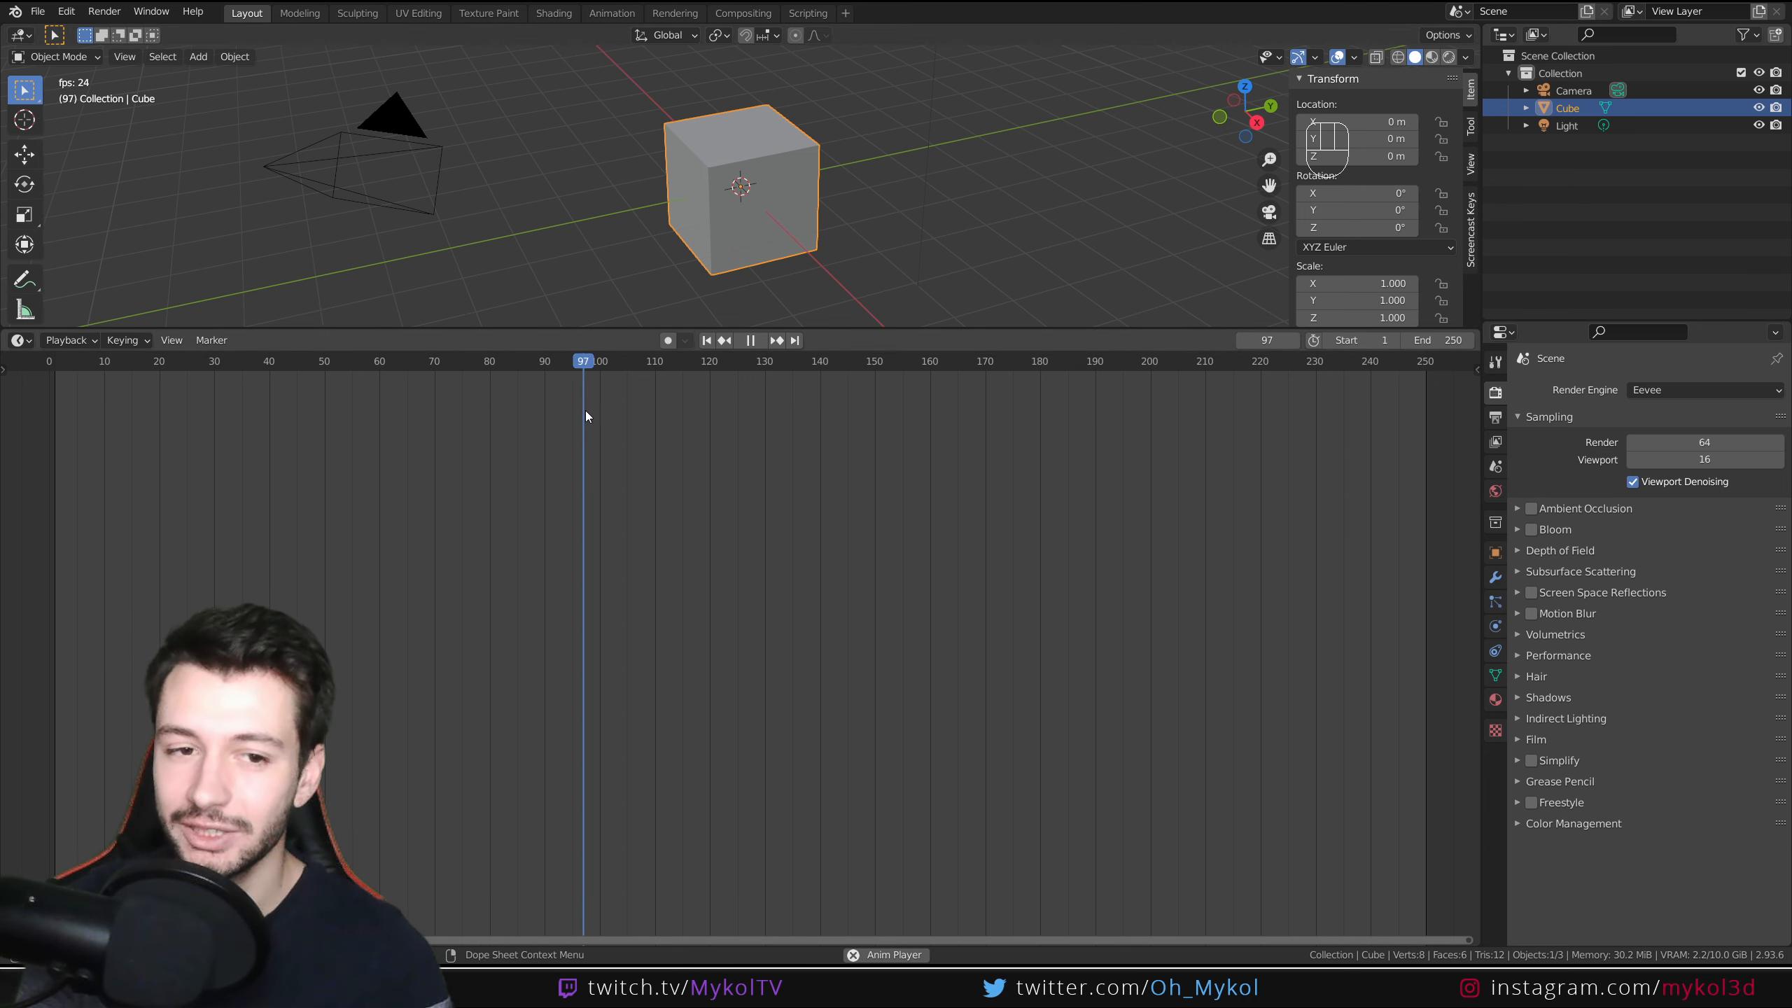
key("space")
key("space")
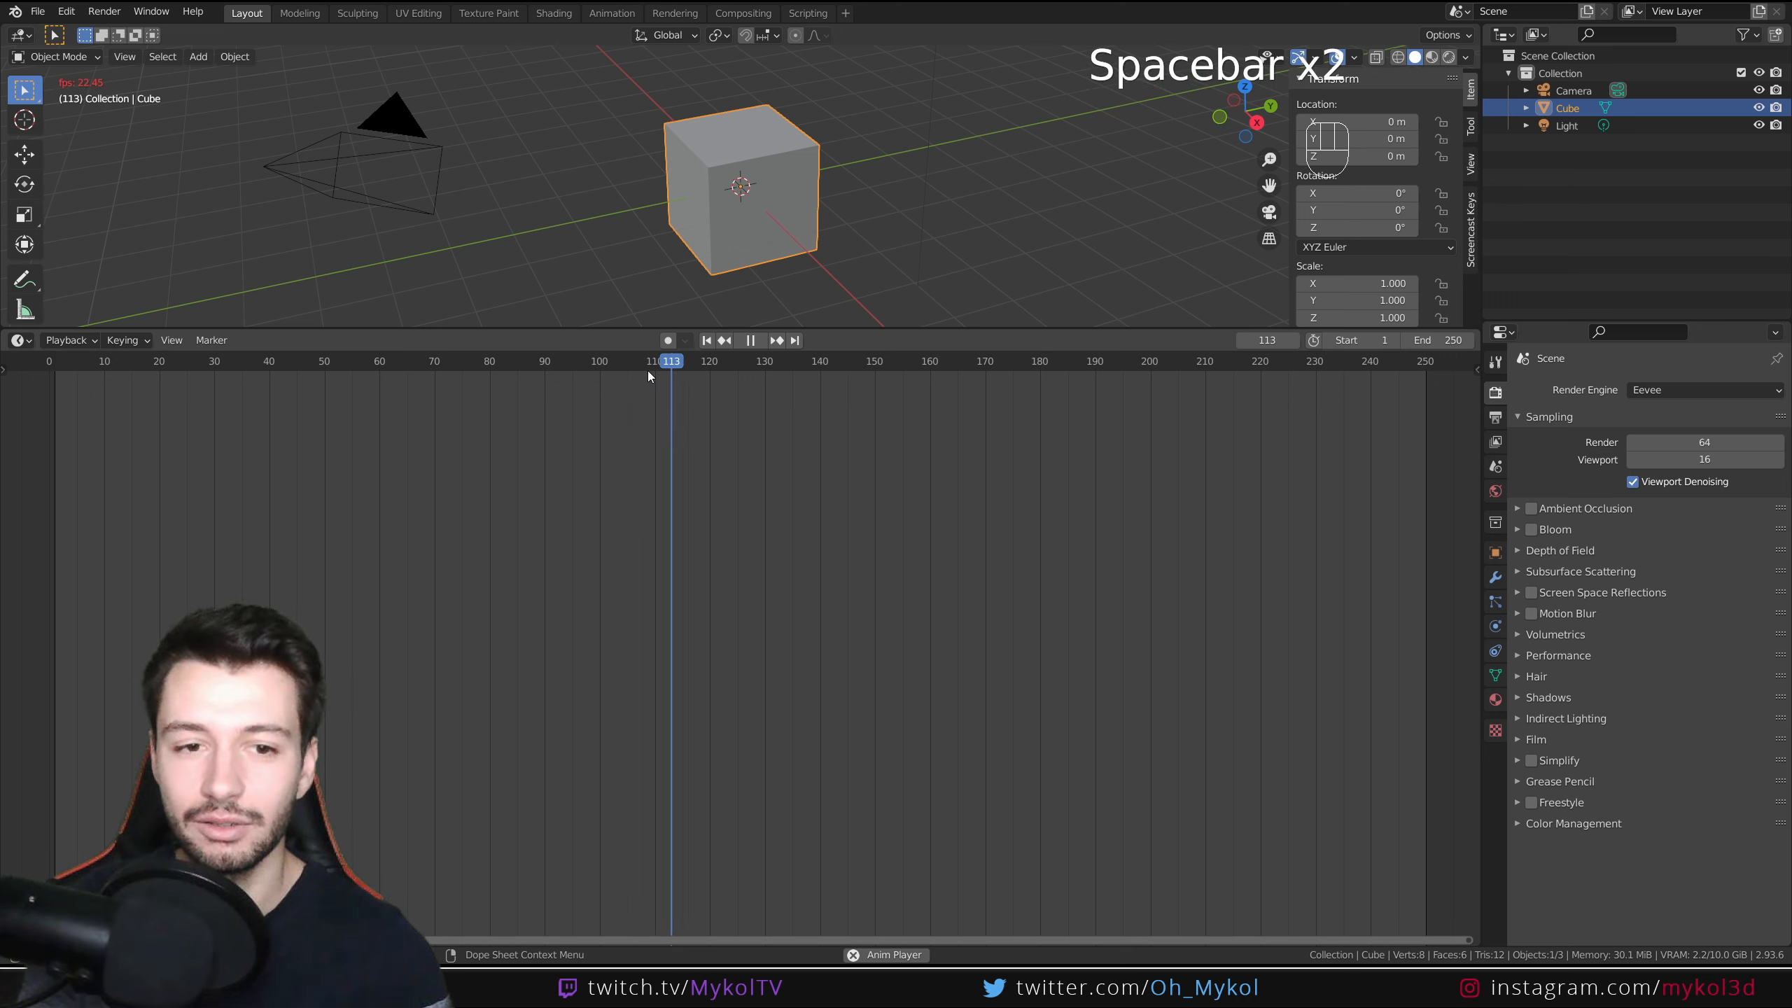
key("space")
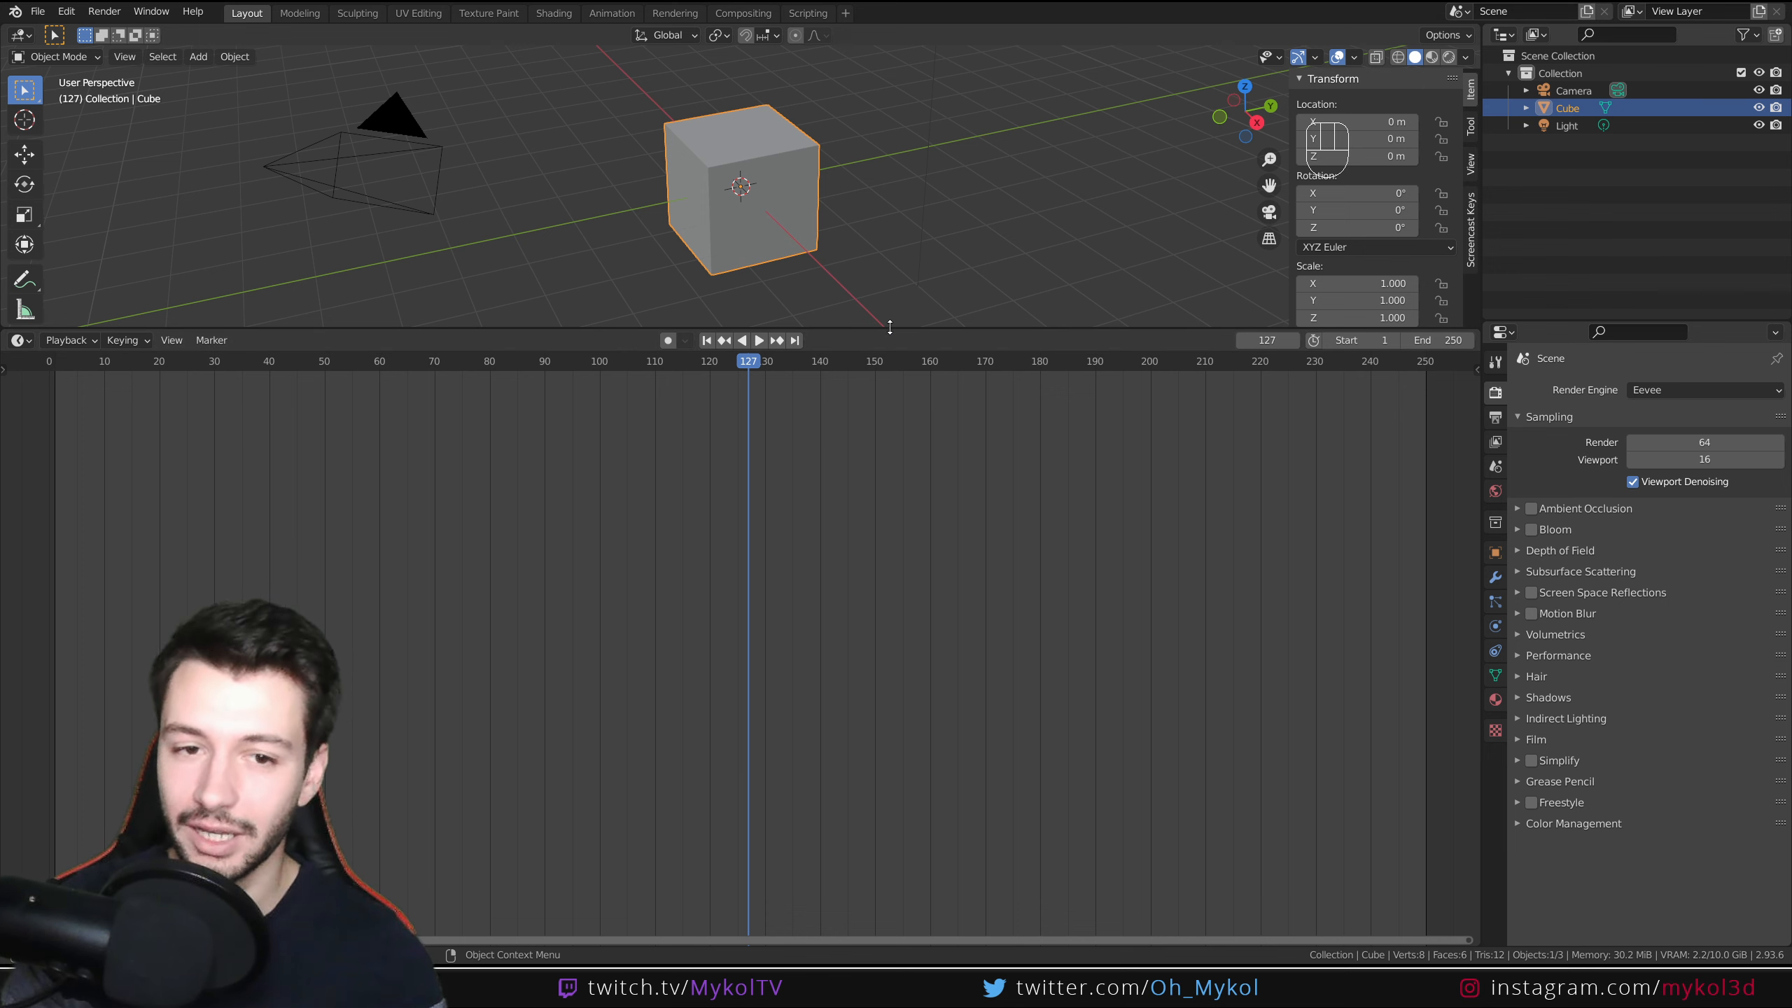
Shrink the timeline to about half the window height and show the scene's output properties
left_click_drag(887, 326, 887, 465)
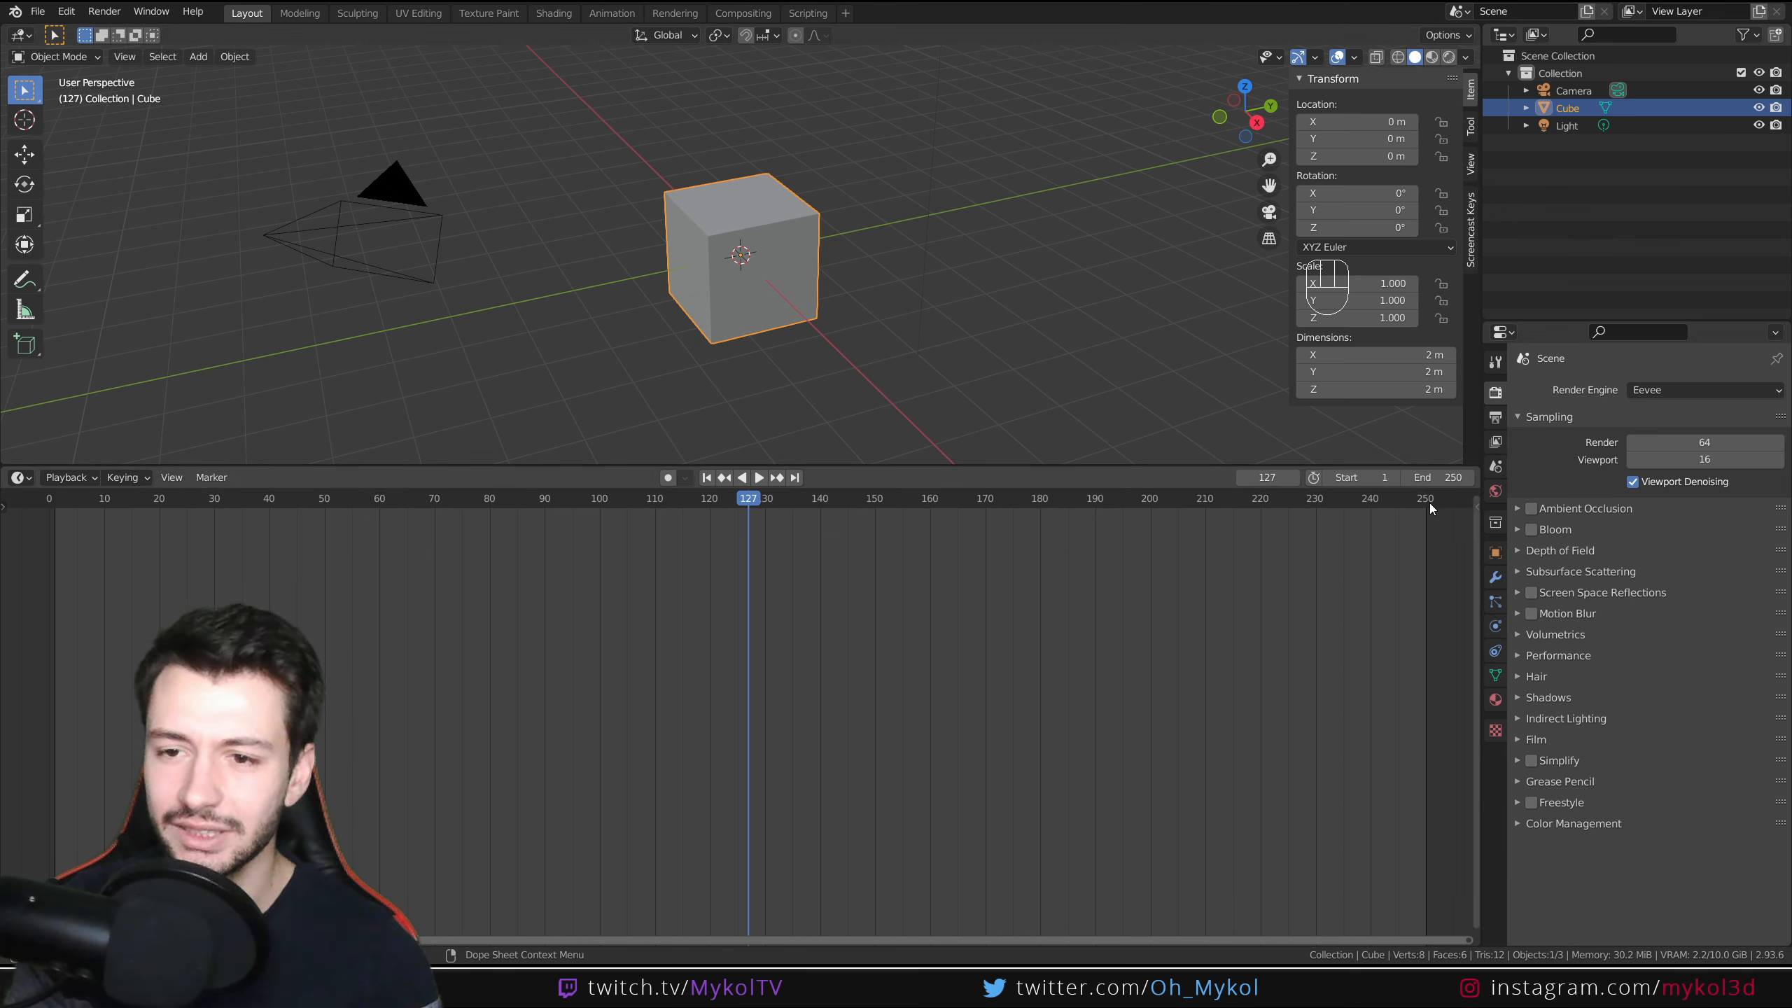
left_click_drag(720, 465, 722, 515)
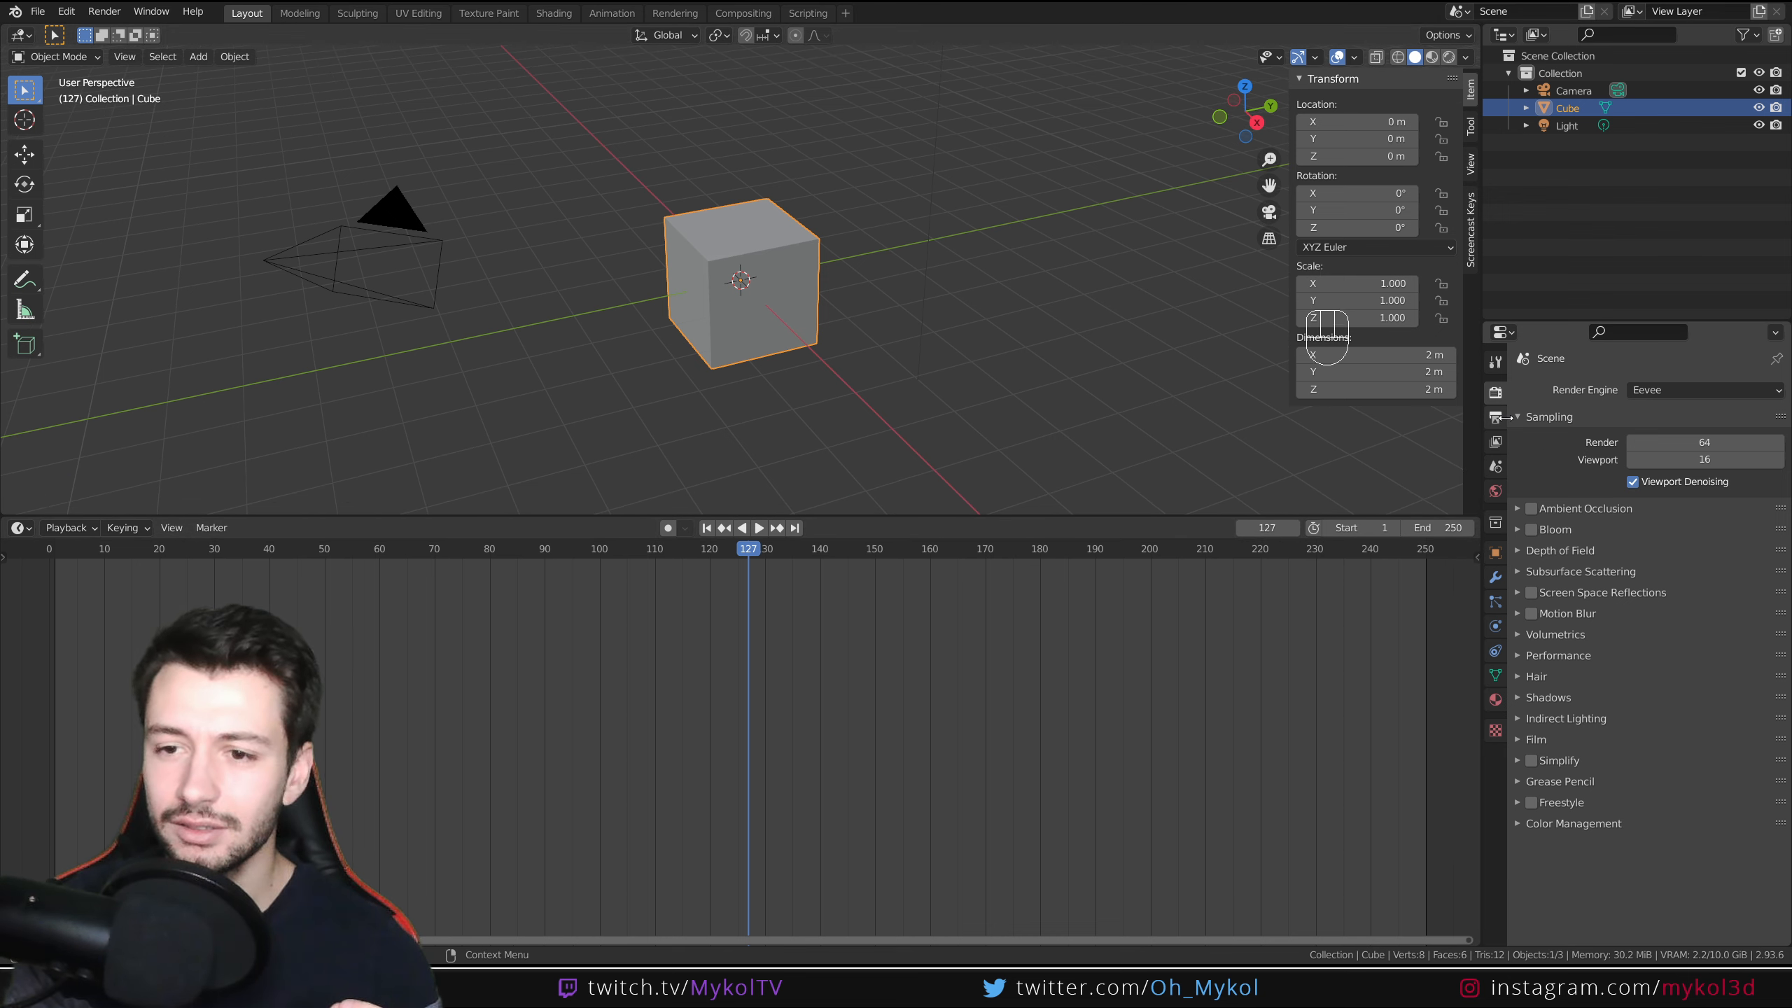
left_click(1503, 421)
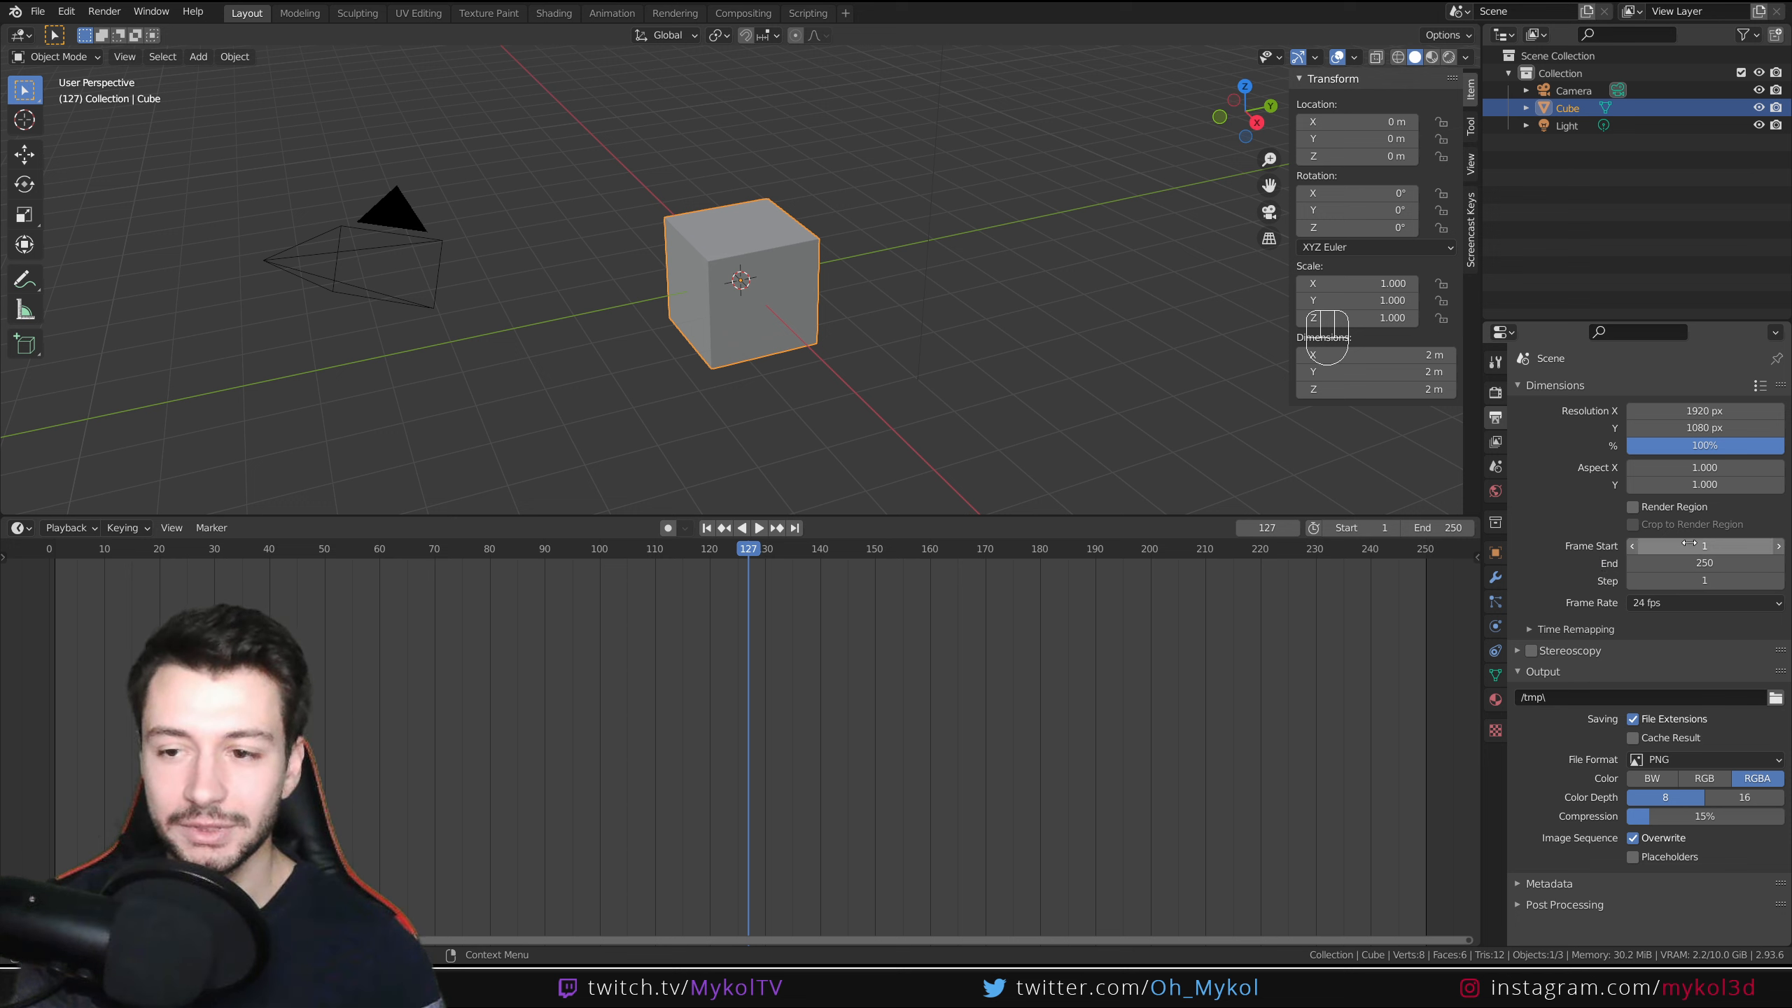
Try a start frame of 97 for the scene and undo the change
mouse_move(1705, 545)
left_mouse_down()
mouse_move(1785, 545)
mouse_move(1699, 545)
left_mouse_up()
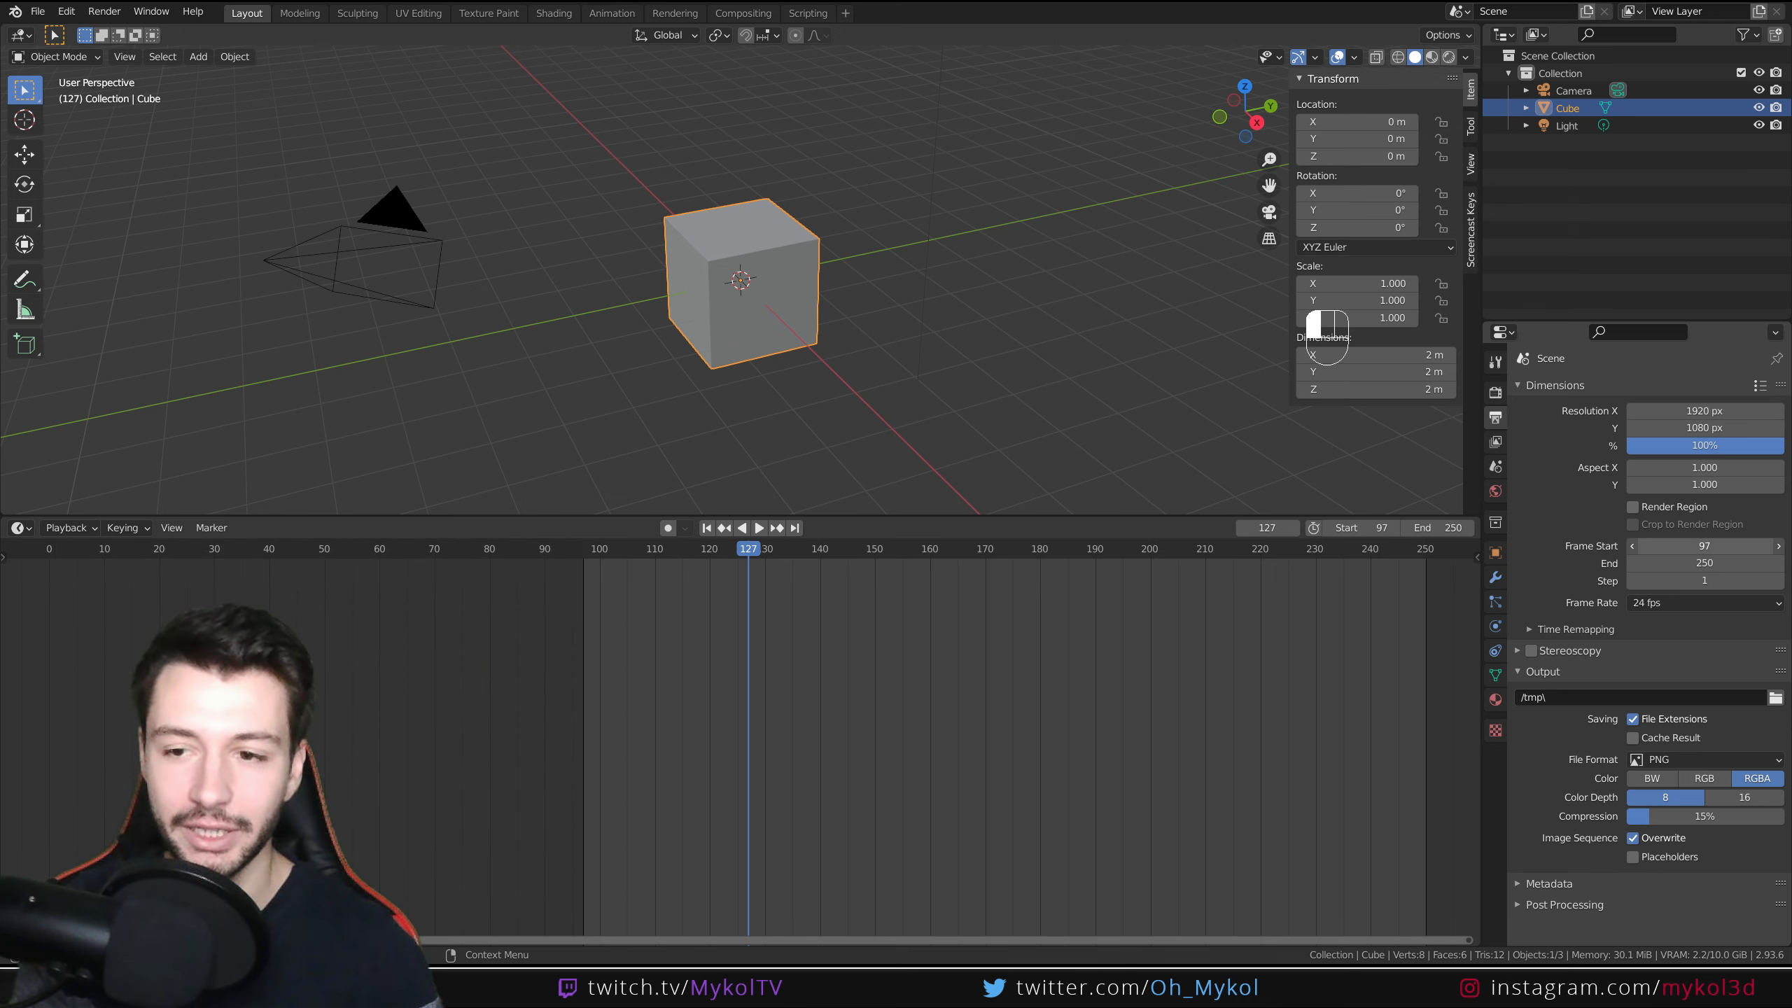
left_click(1699, 540)
key("ctrl+z")
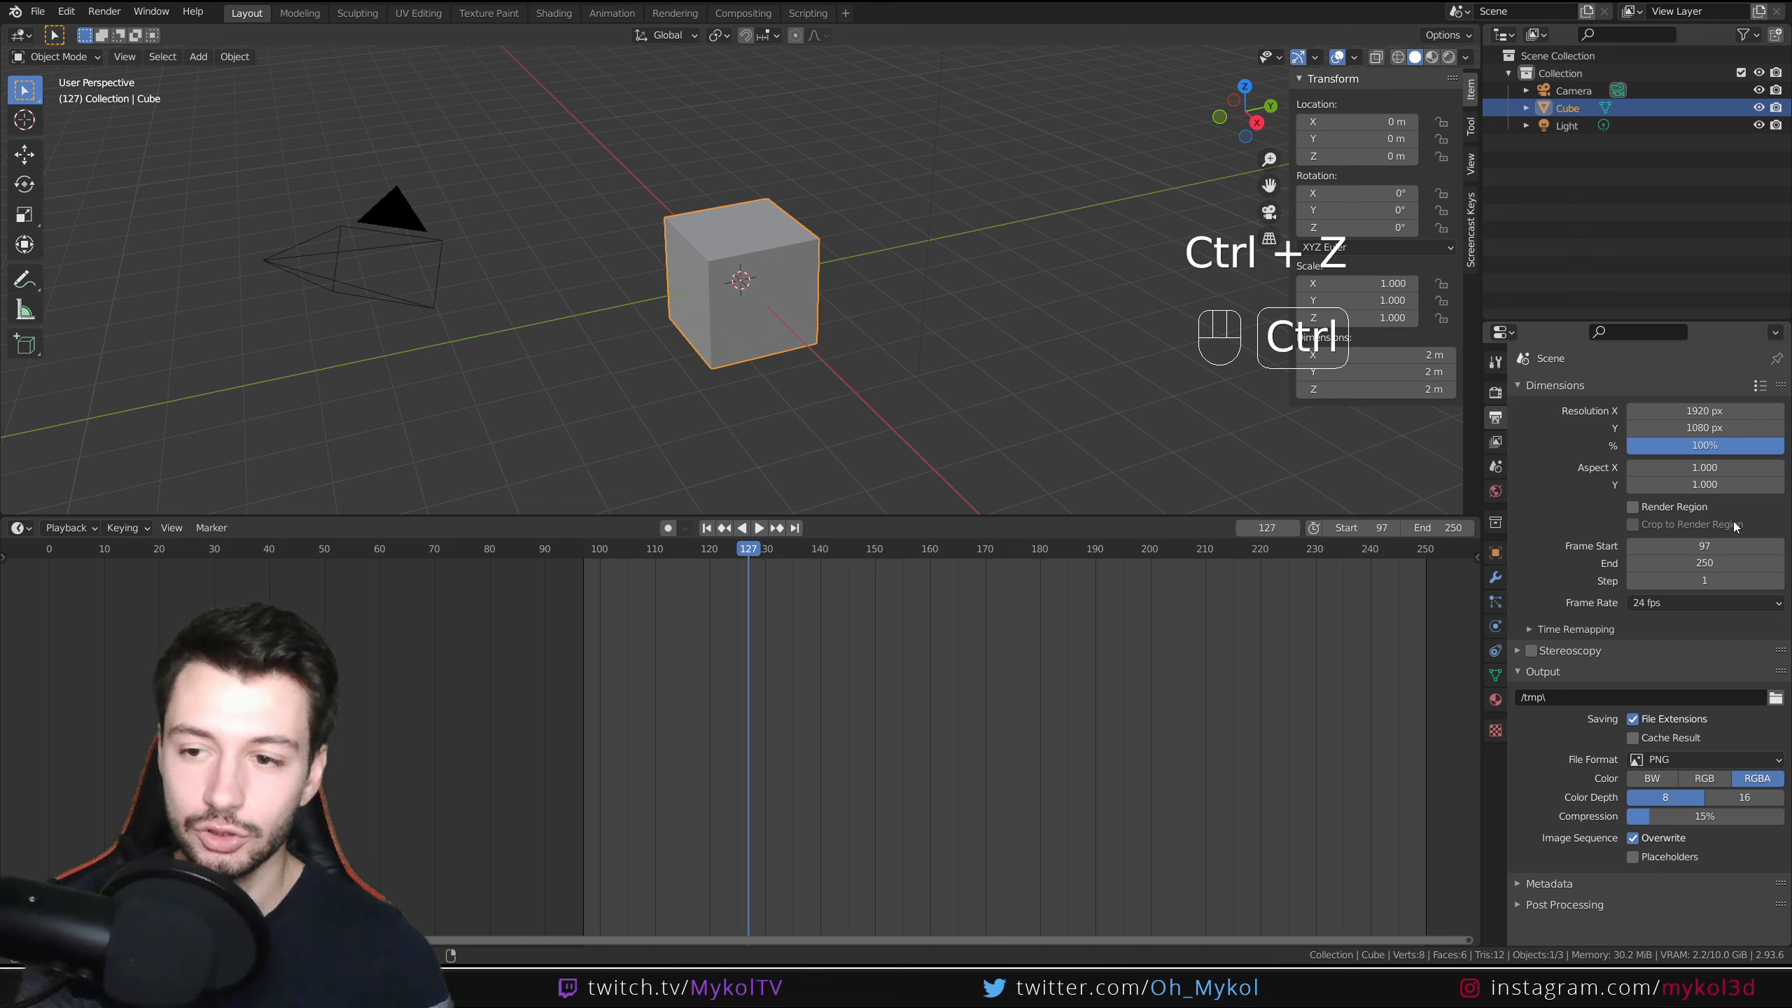
key("ctrl+z")
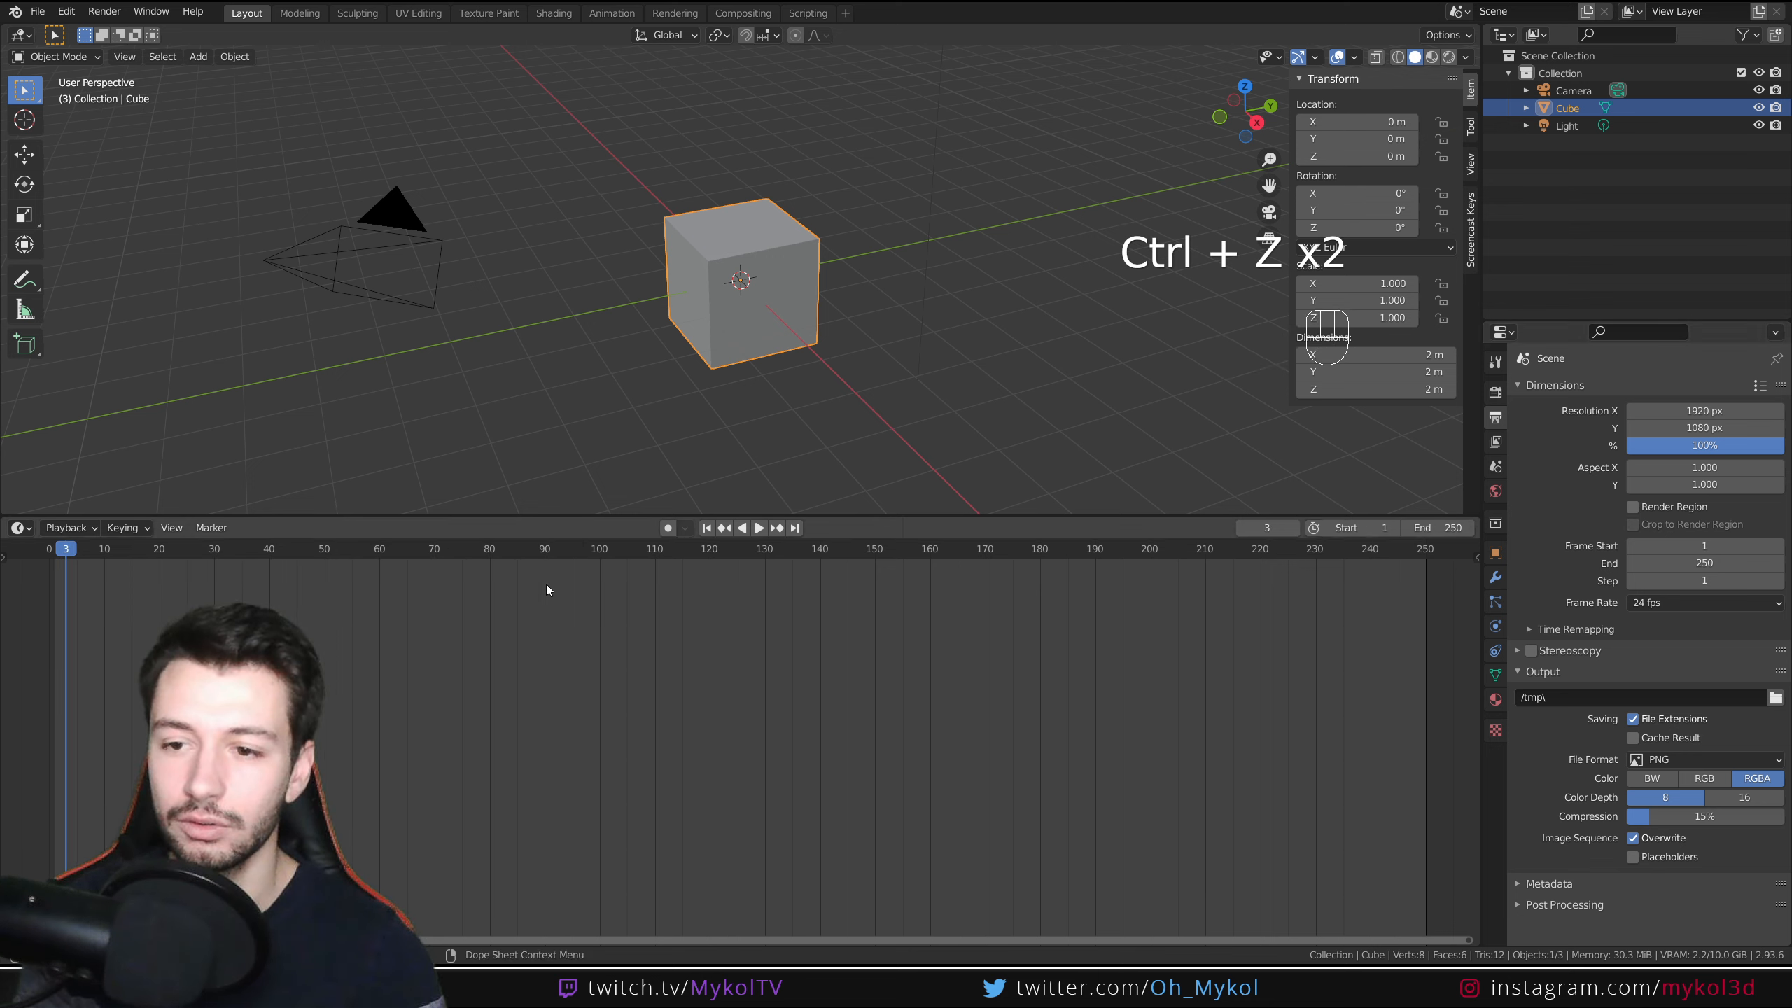
Try an end frame of 241 for the scene and restore it to 250
mouse_move(1716, 559)
left_mouse_down()
mouse_move(1606, 558)
mouse_move(1711, 558)
left_mouse_up()
left_click(1705, 560)
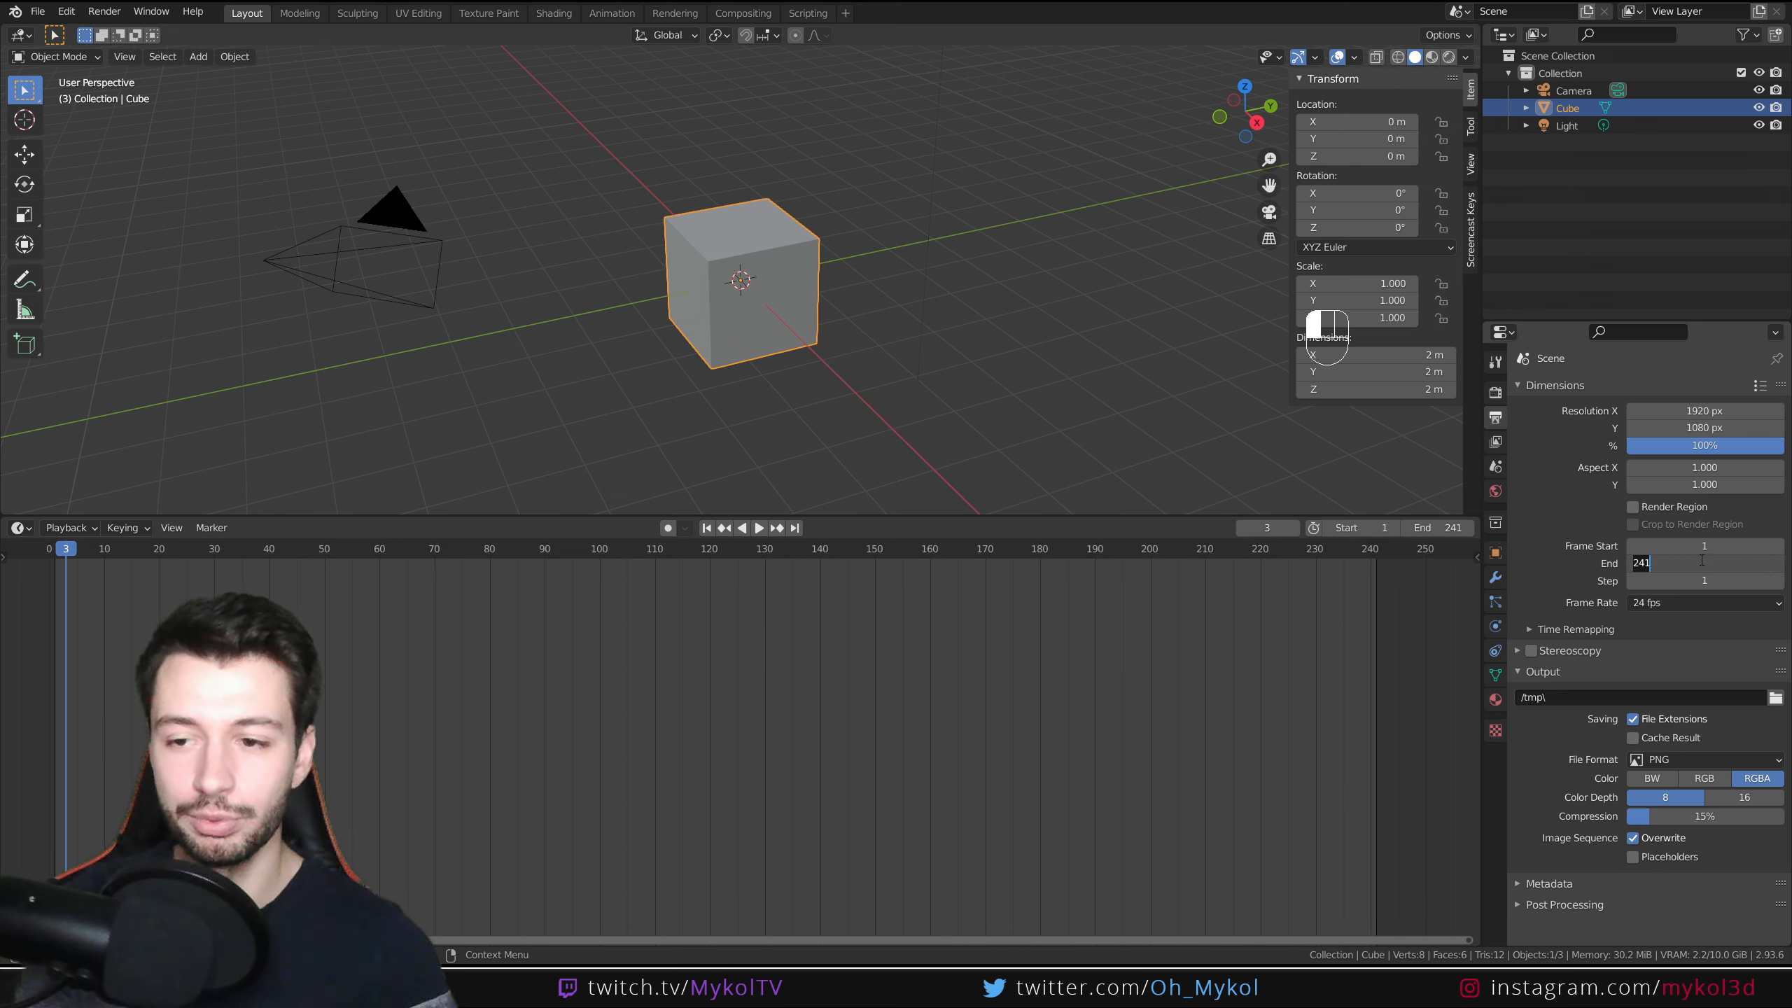
type("250")
key("Return")
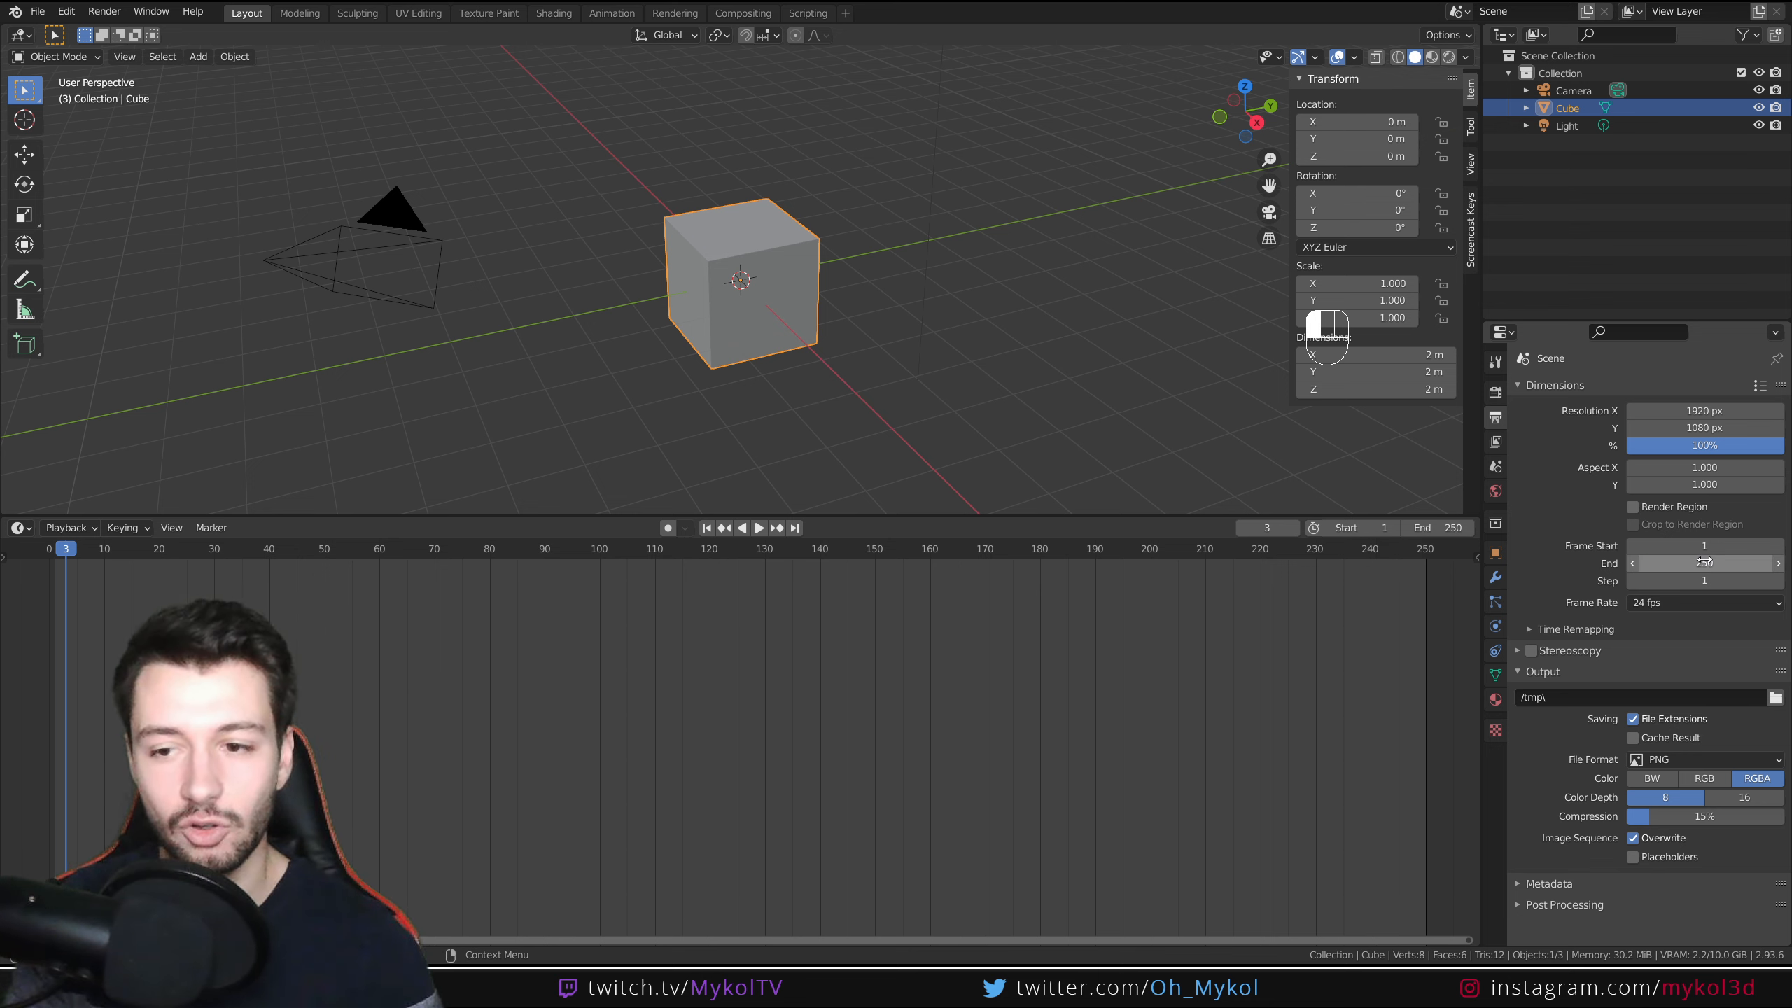
Set the frame rate to 60 fps and play the animation, stopping it at frame 100
left_click(1682, 602)
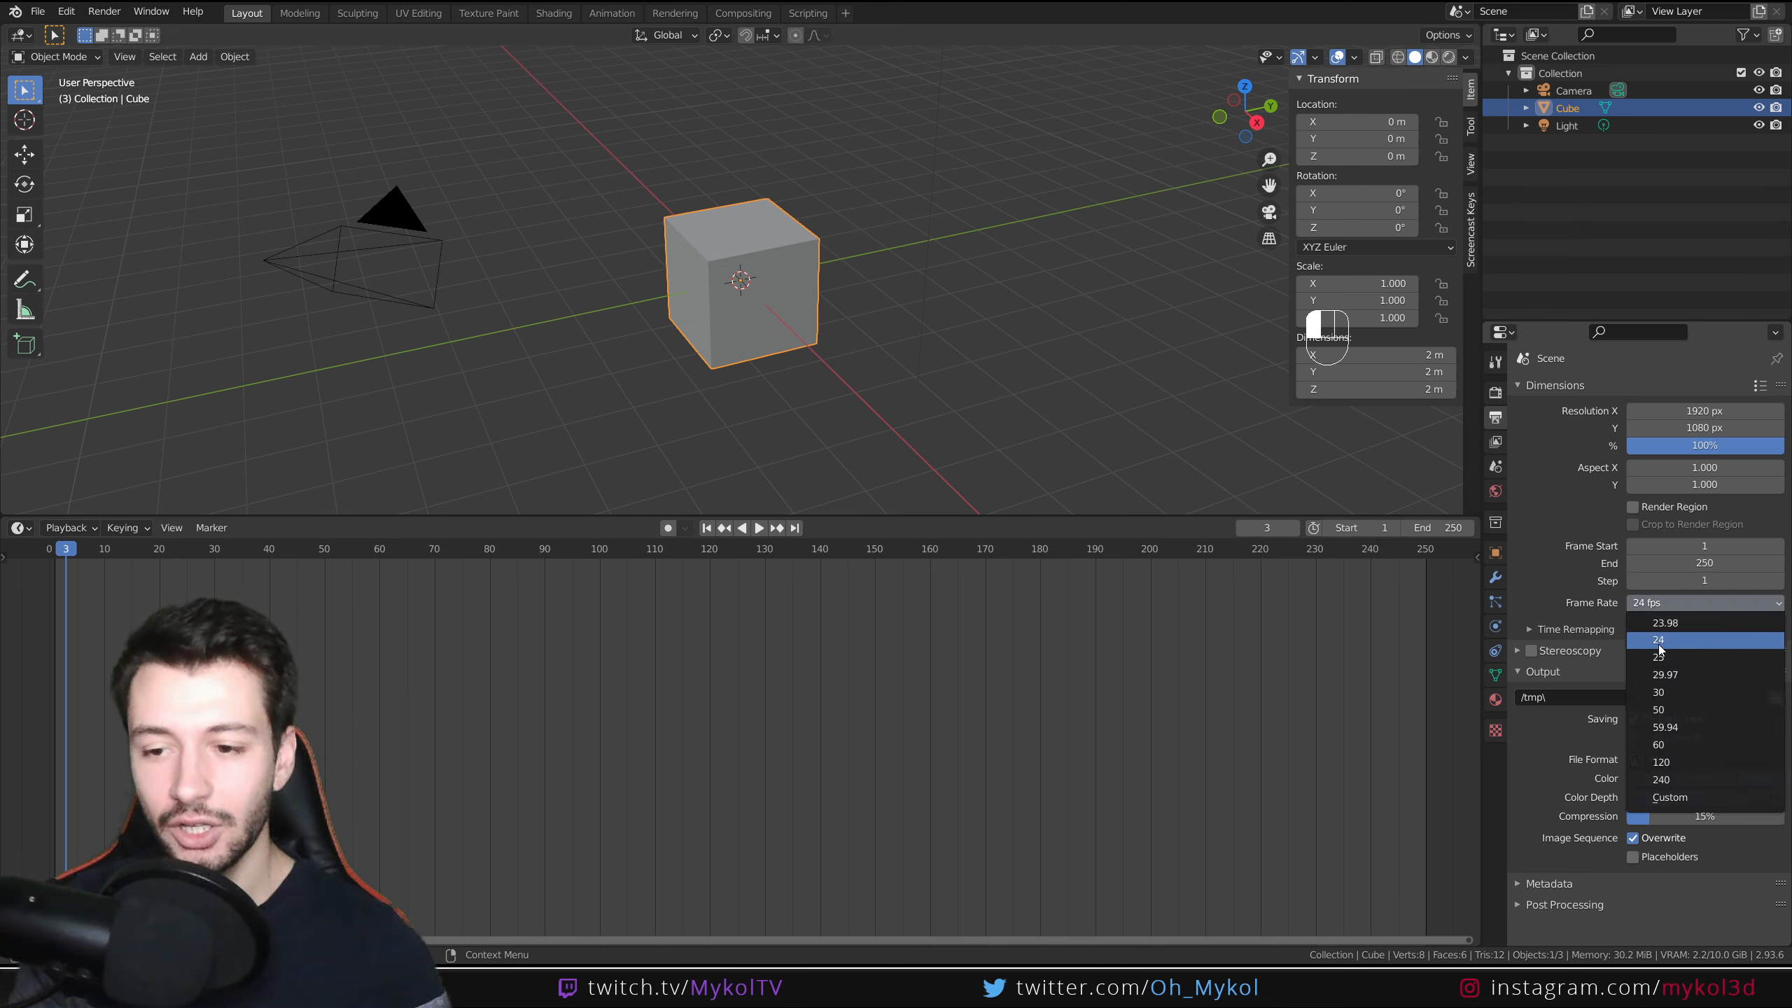
left_click(1660, 744)
key("space")
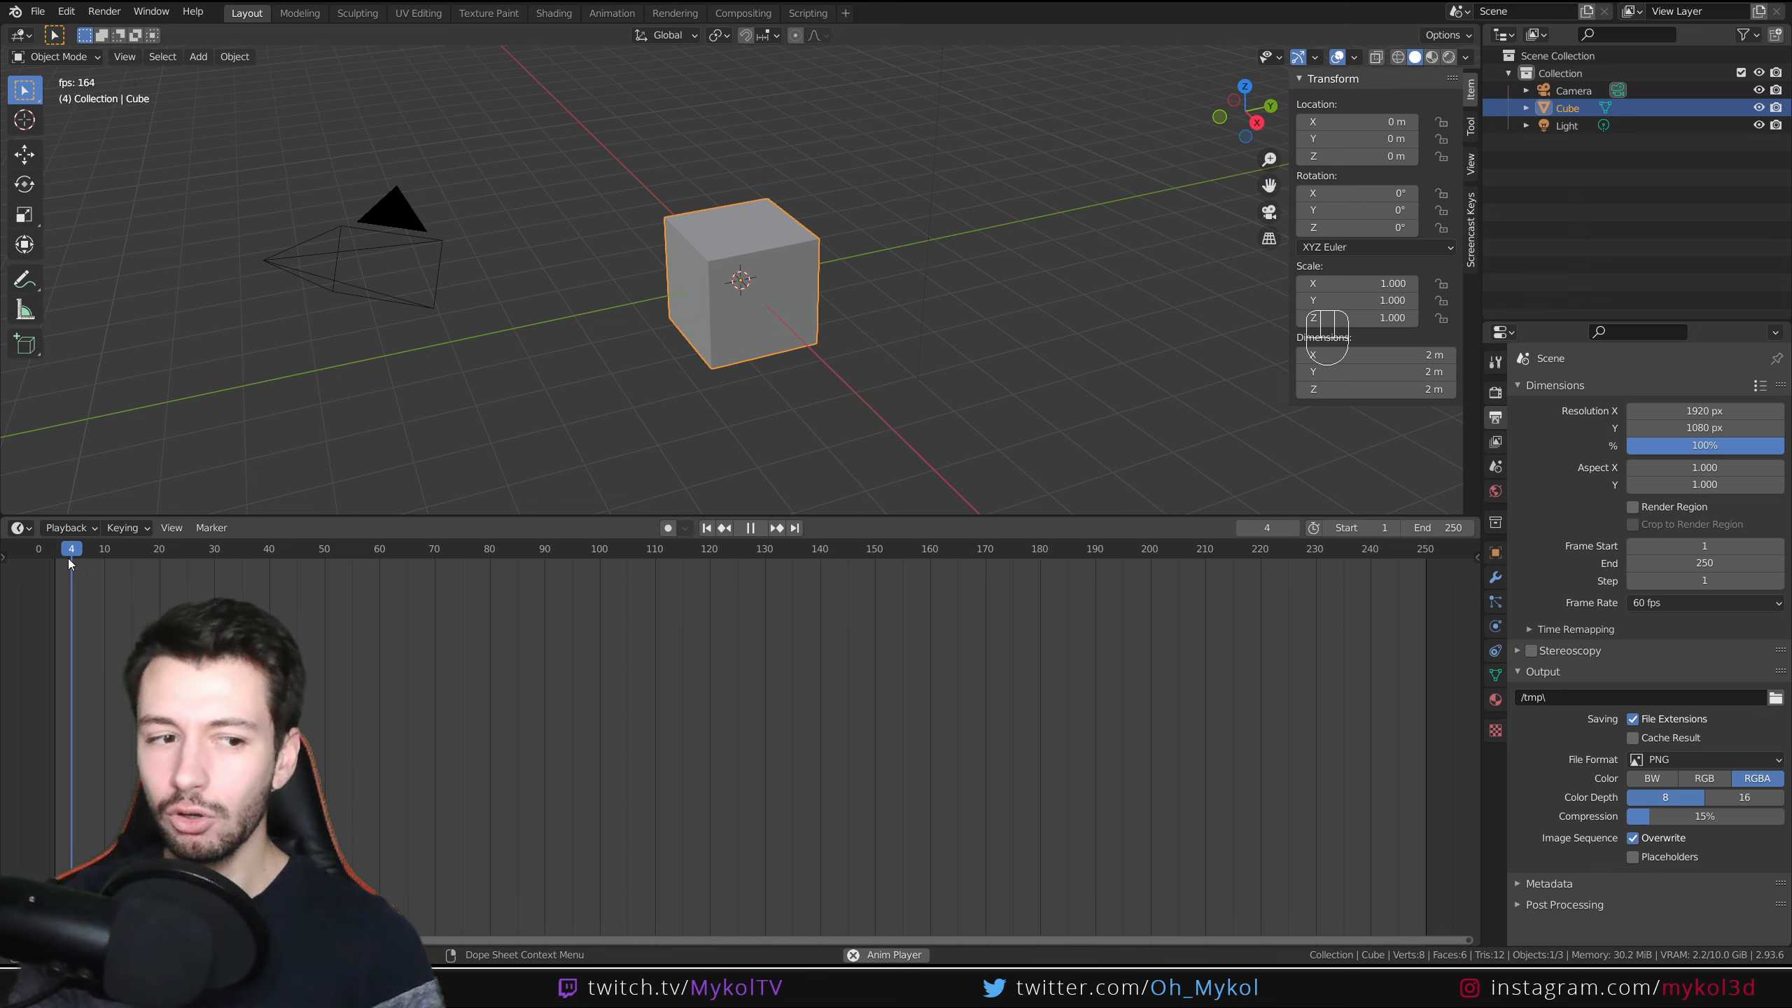
key("space")
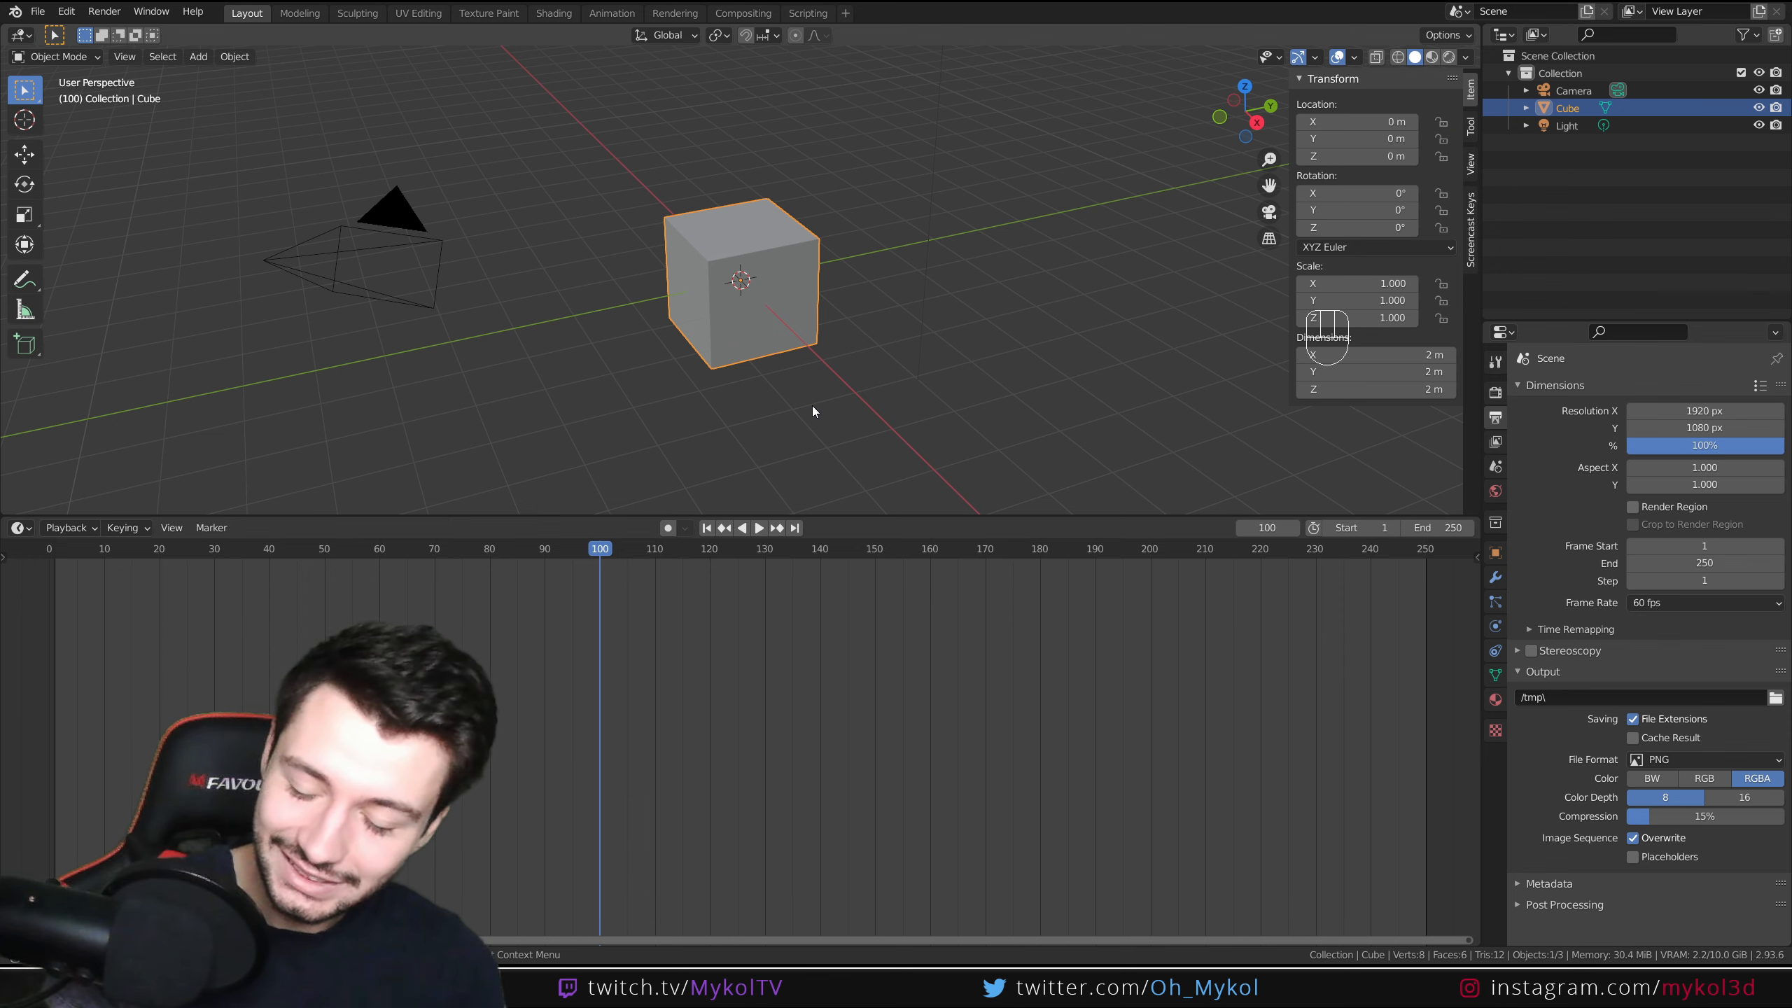
Switch the viewport to top view and shrink the timeline to leave empty drawing space above the cube
key("KP_7")
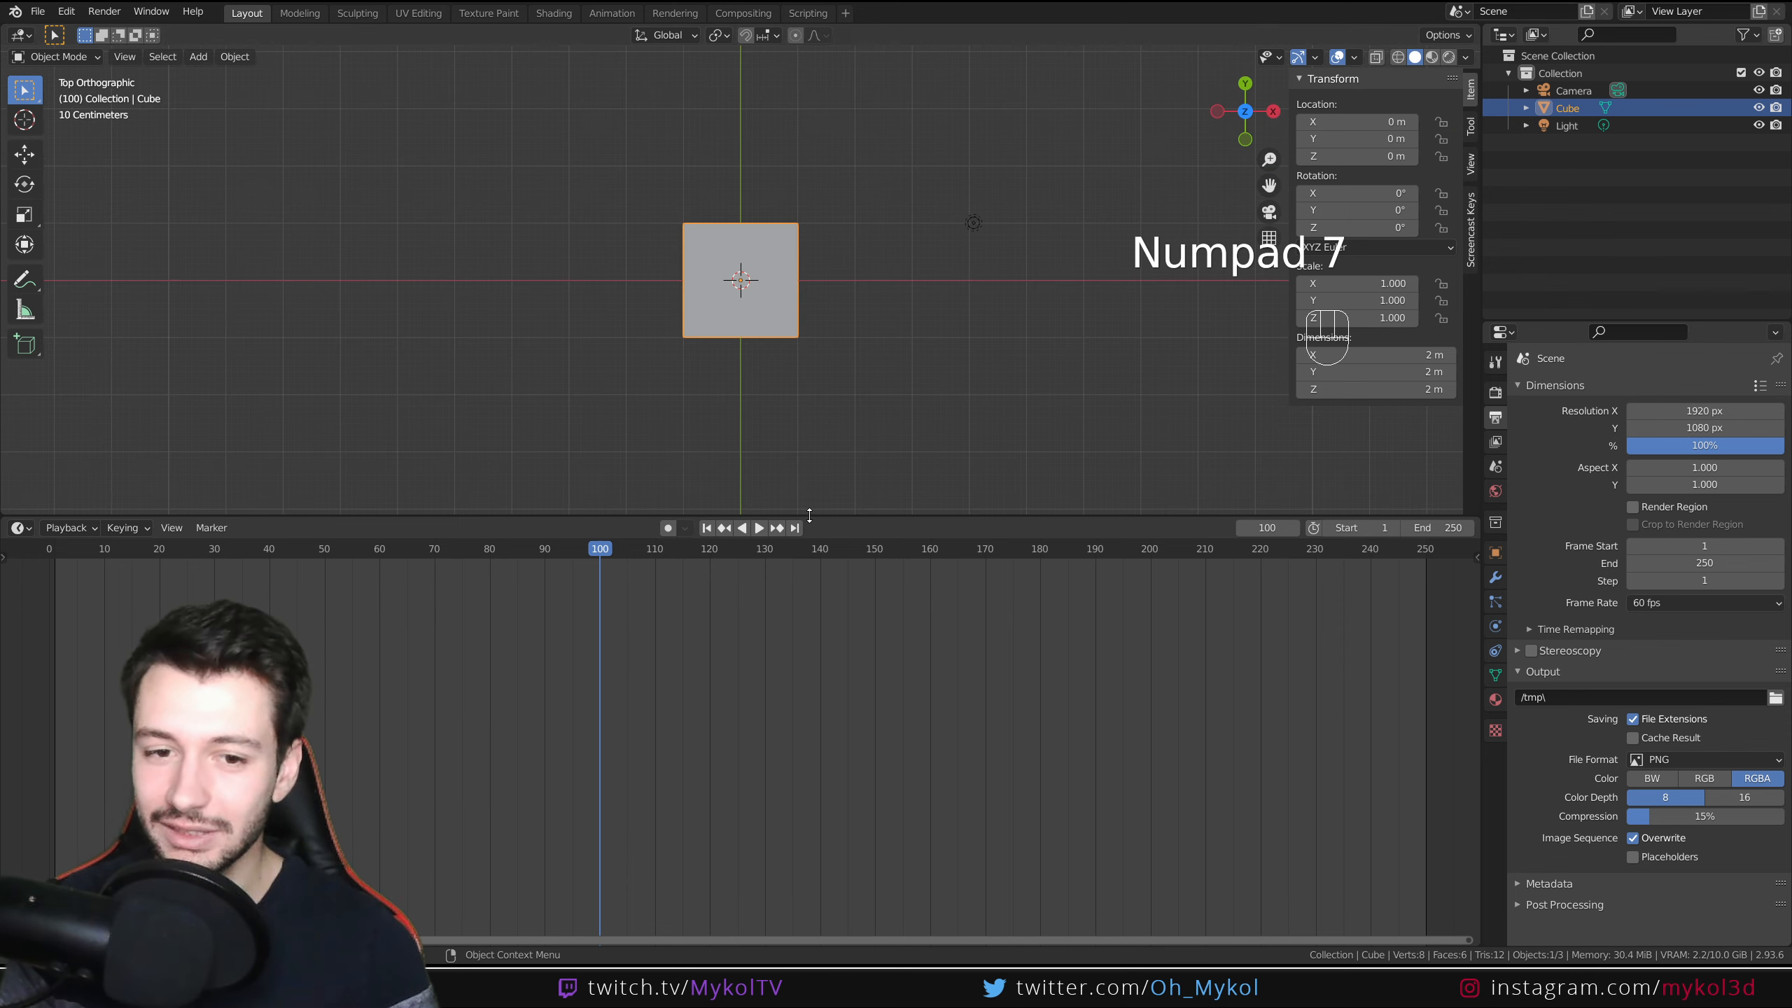
left_click_drag(809, 515, 807, 802)
scroll(727, 455, "down", 5)
middle_click_drag(718, 351, 710, 451, "shift")
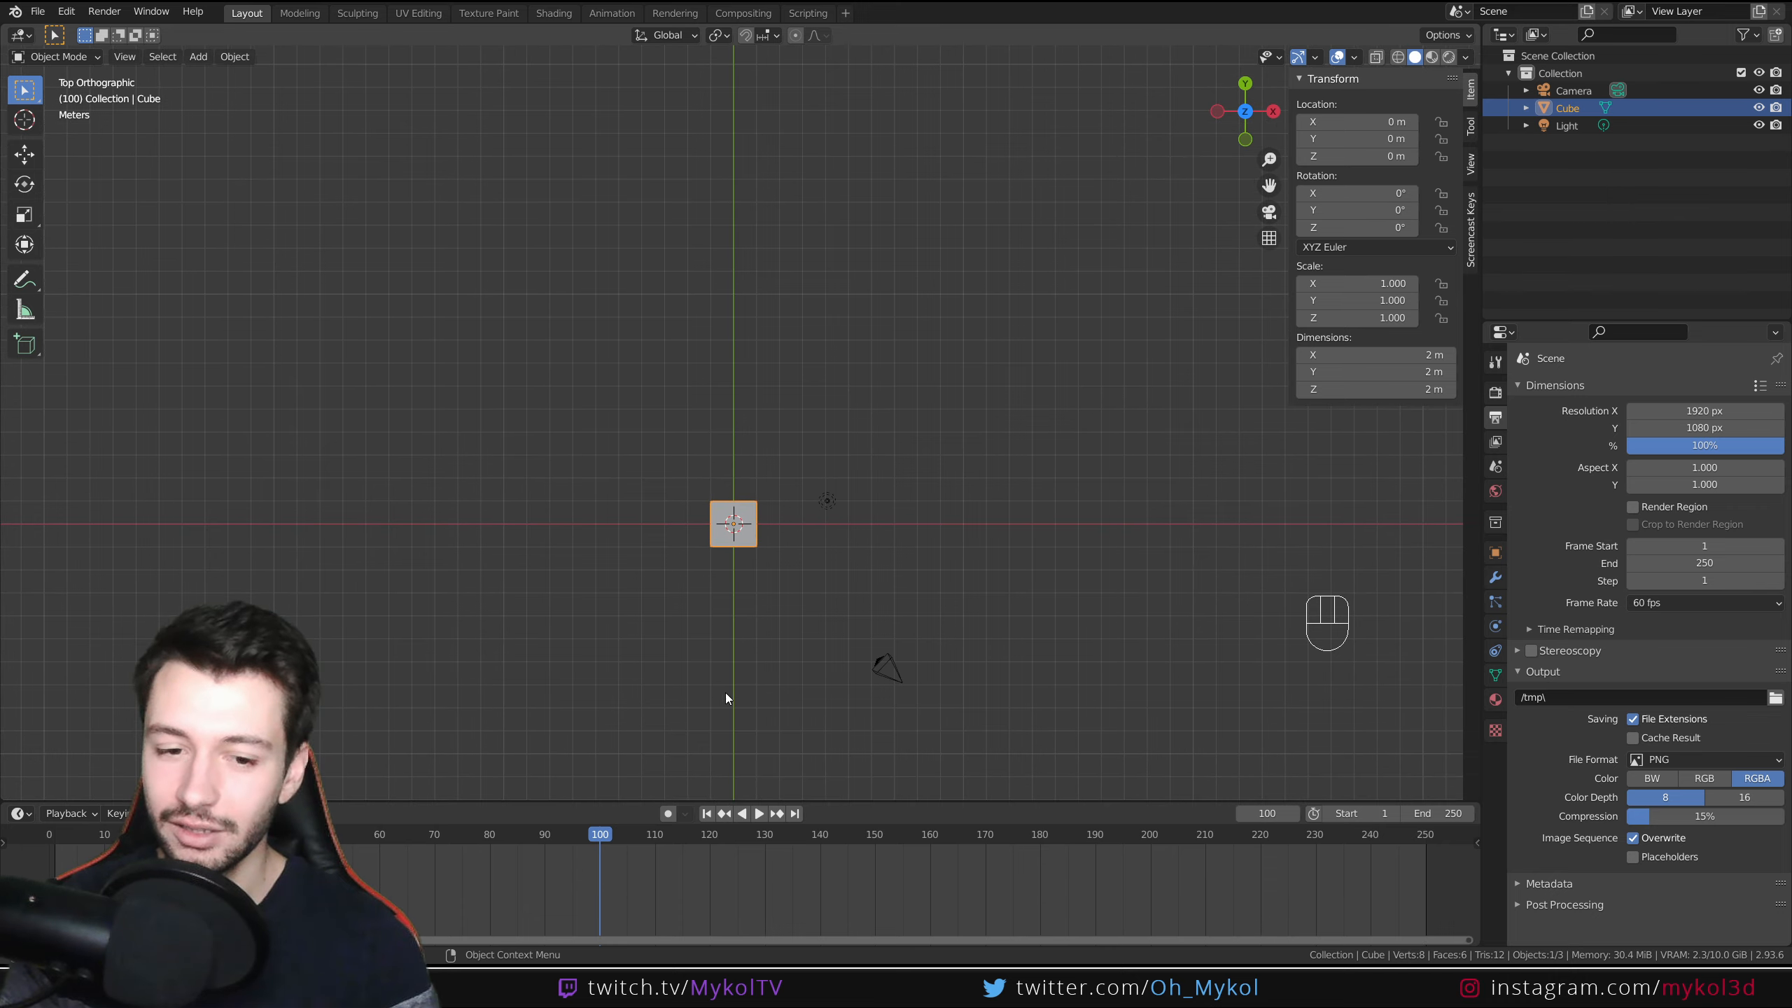
left_click_drag(818, 801, 808, 705)
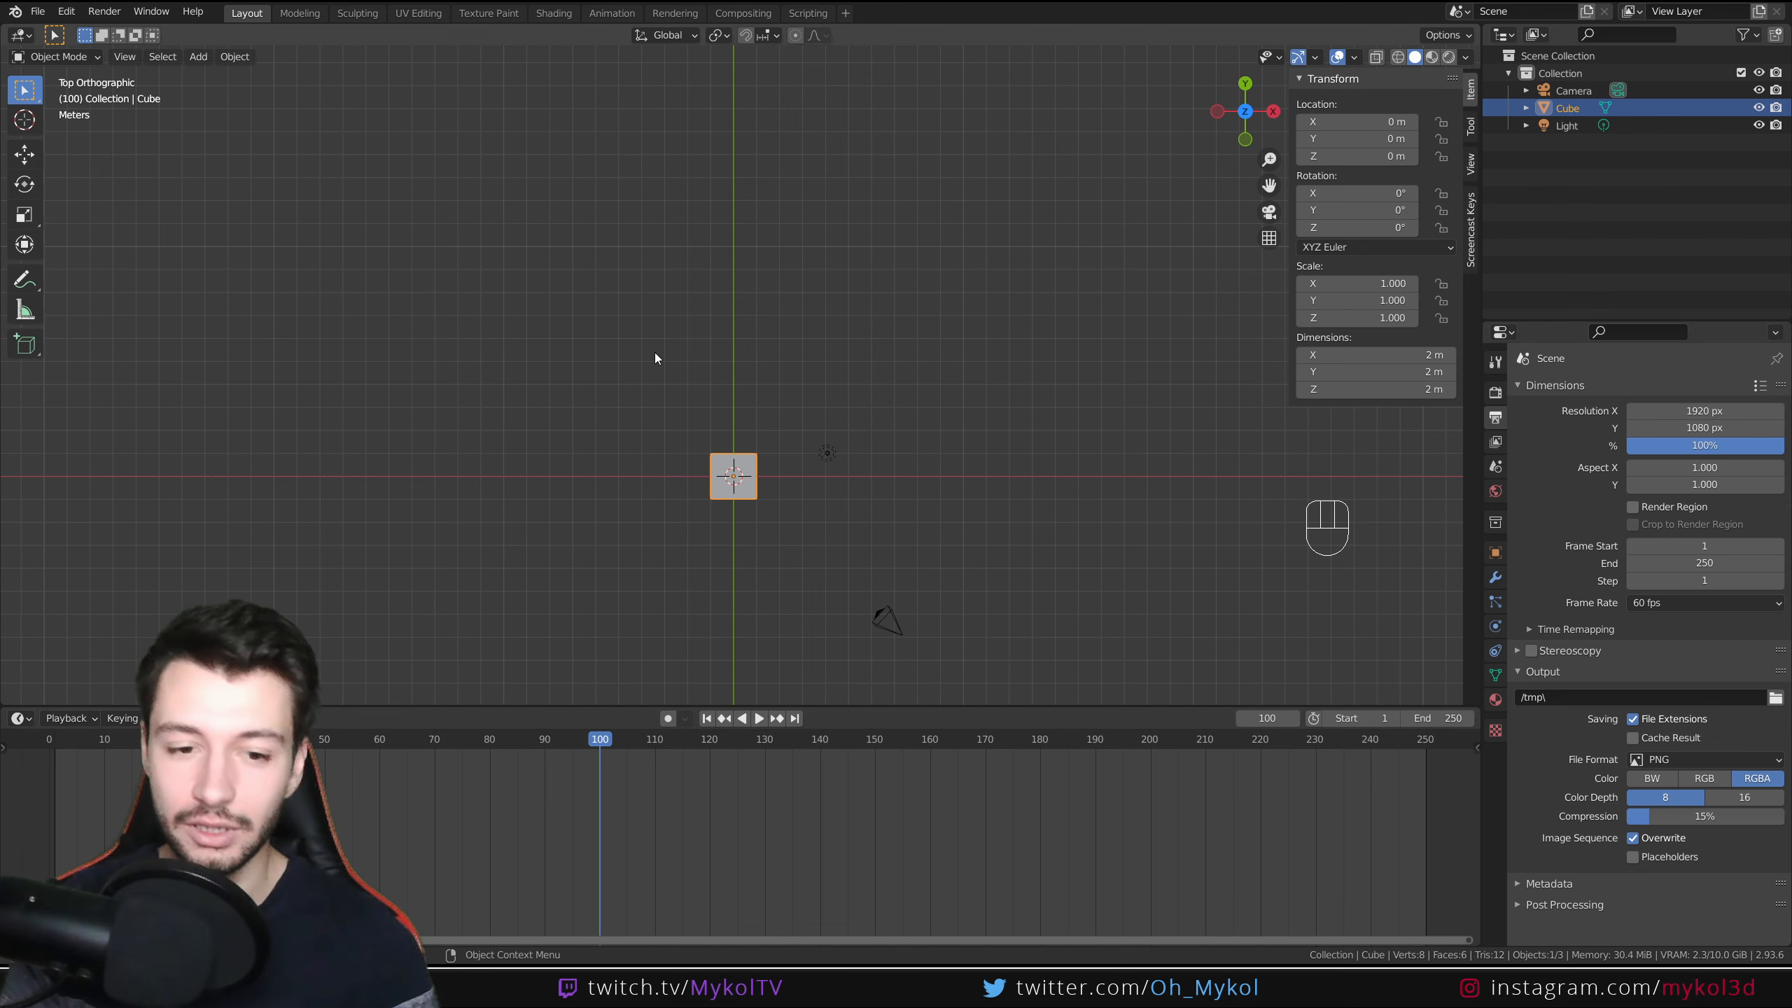
middle_click_drag(736, 389, 731, 513, "shift")
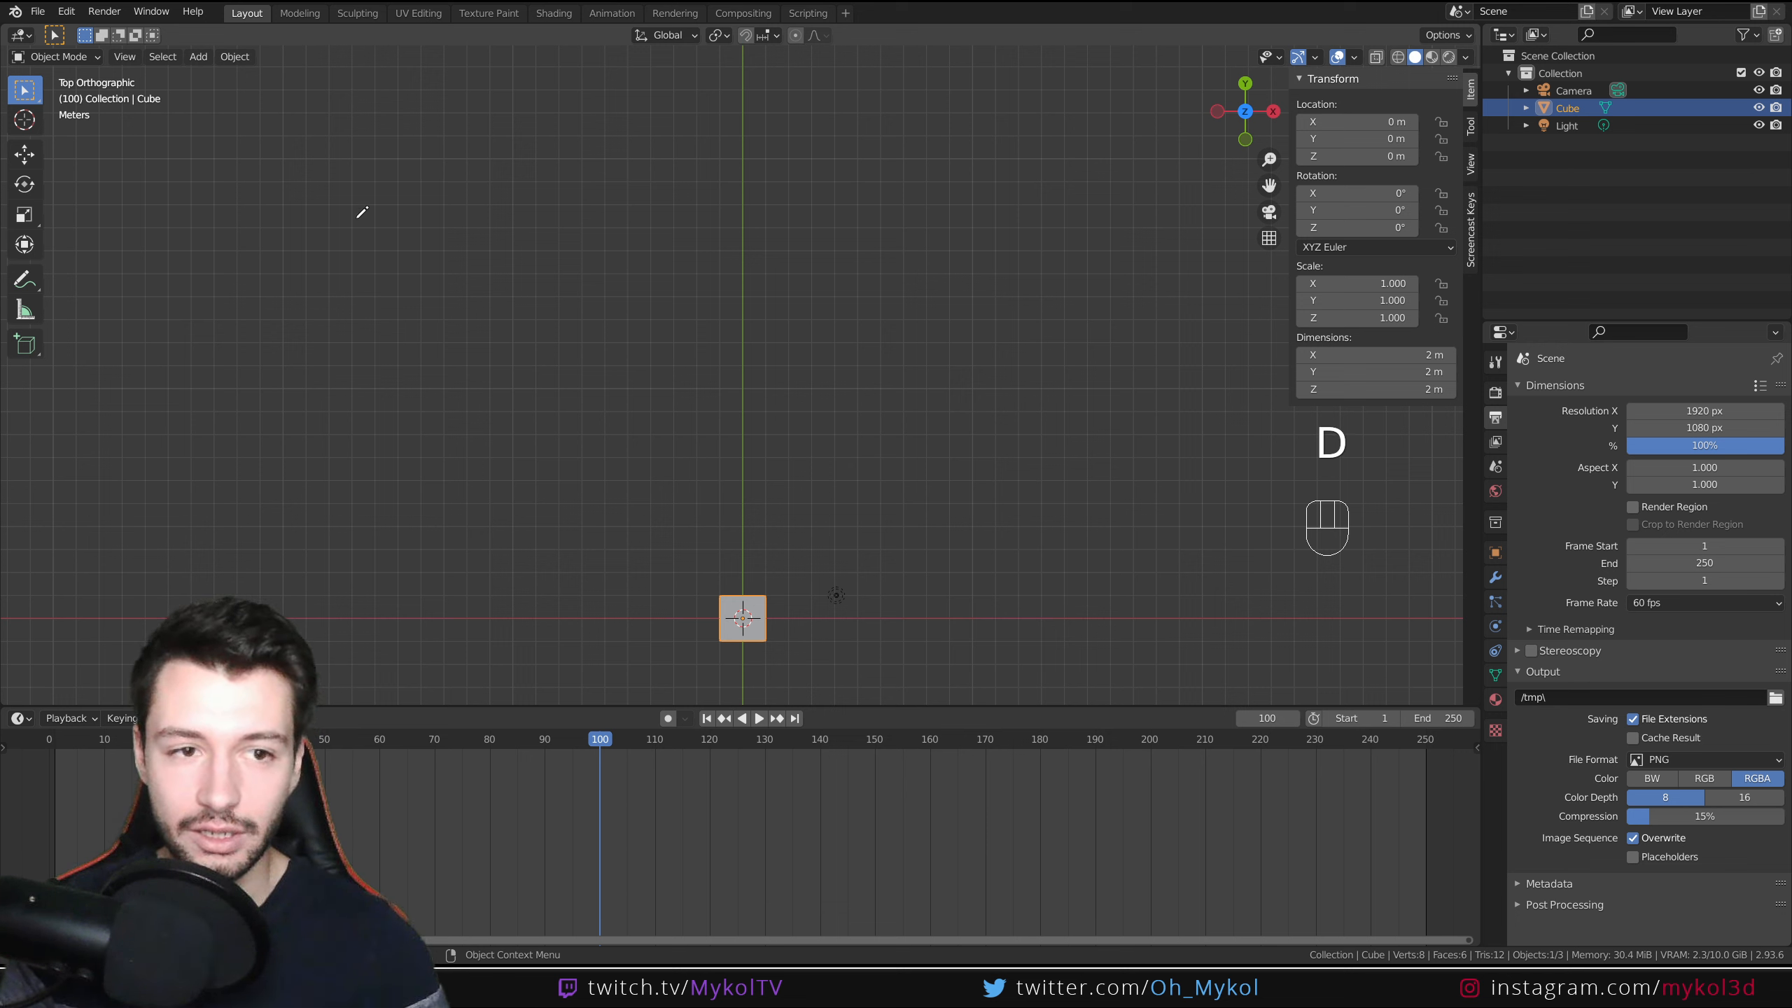
Handwrite the annotation "120 F" in the empty space above the cube, redrawing the F as a capital letter
left_click_drag(343, 221, 468, 216)
mouse_move(517, 148)
left_mouse_down()
mouse_move(497, 156)
mouse_move(513, 149)
mouse_move(621, 264)
left_mouse_up()
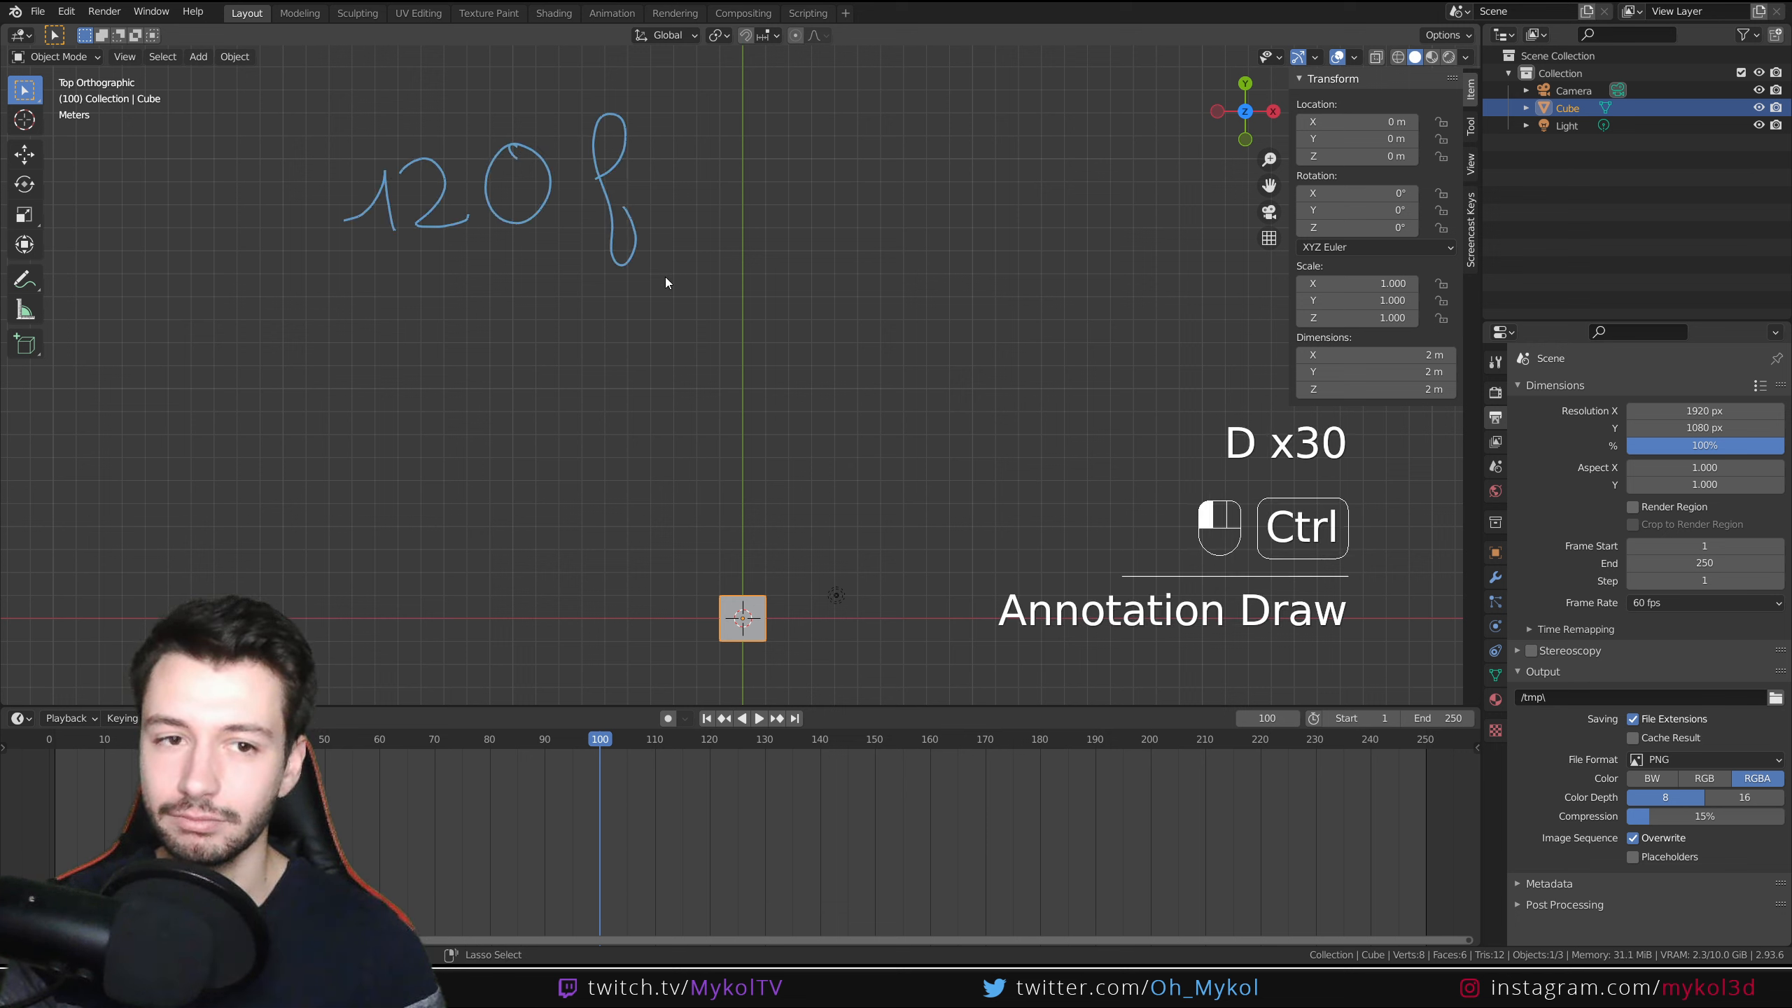
key("ctrl+z")
key("f")
key("f")
left_click(601, 151)
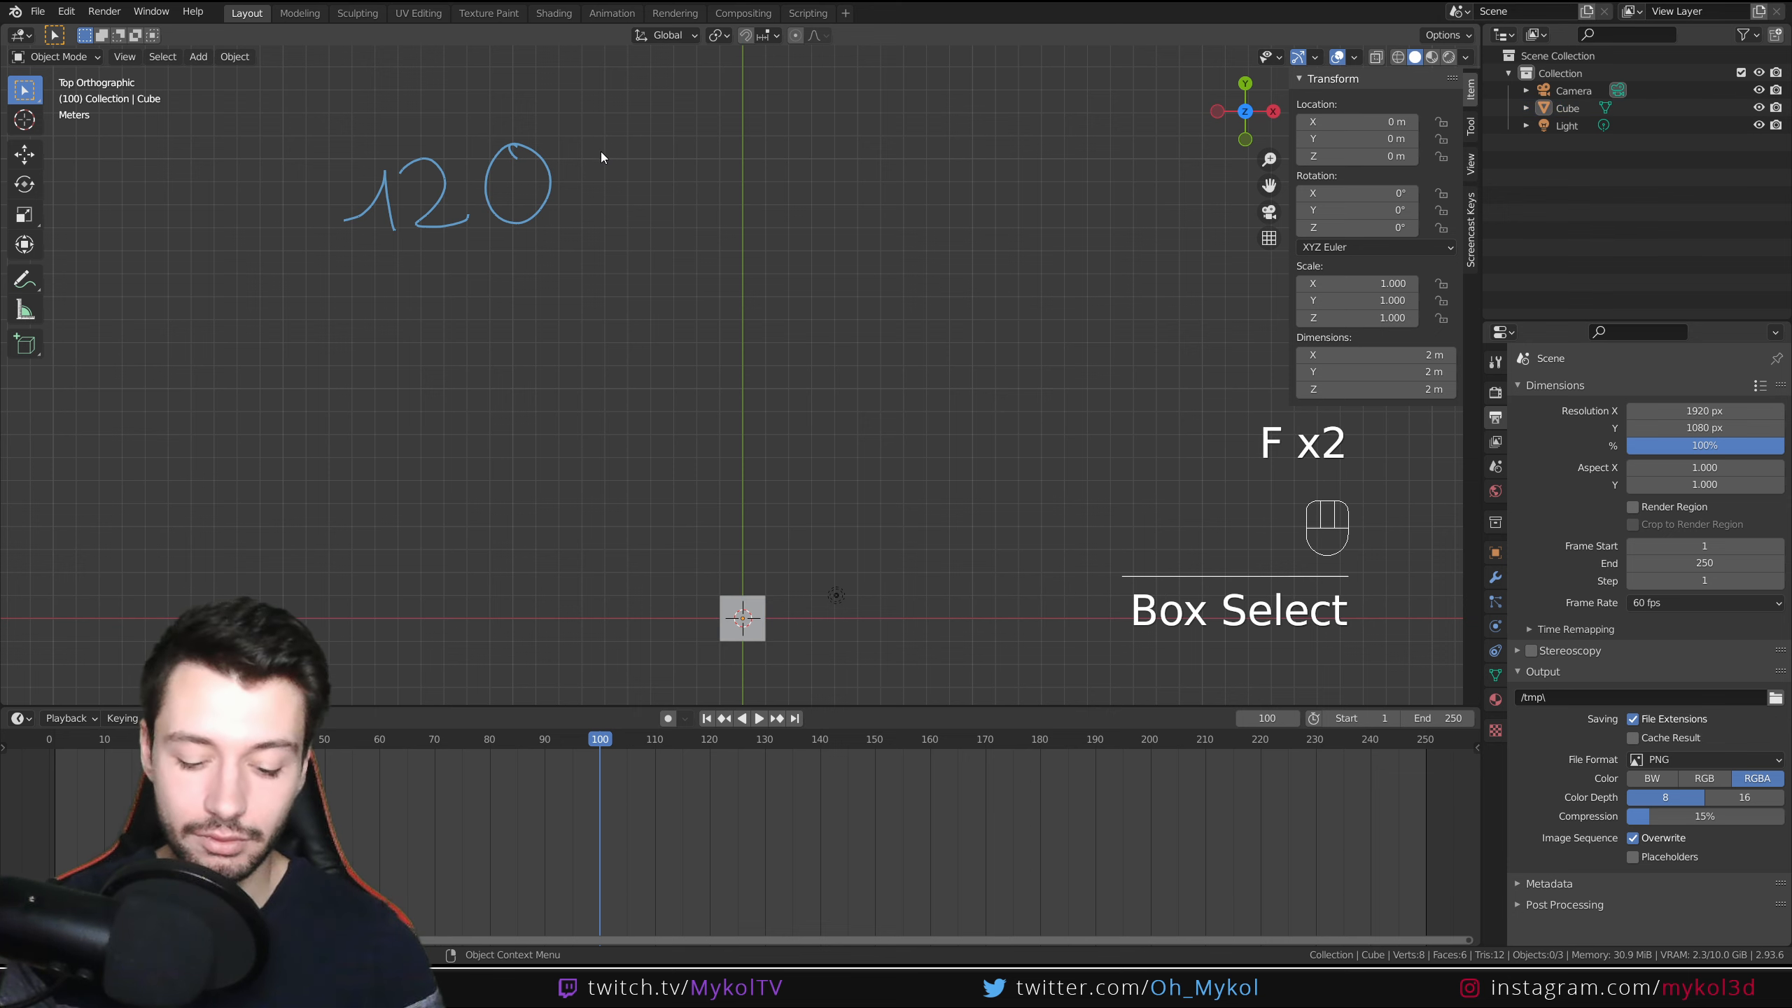
mouse_move(627, 132)
left_mouse_down()
mouse_move(602, 196)
mouse_move(616, 165)
left_mouse_up()
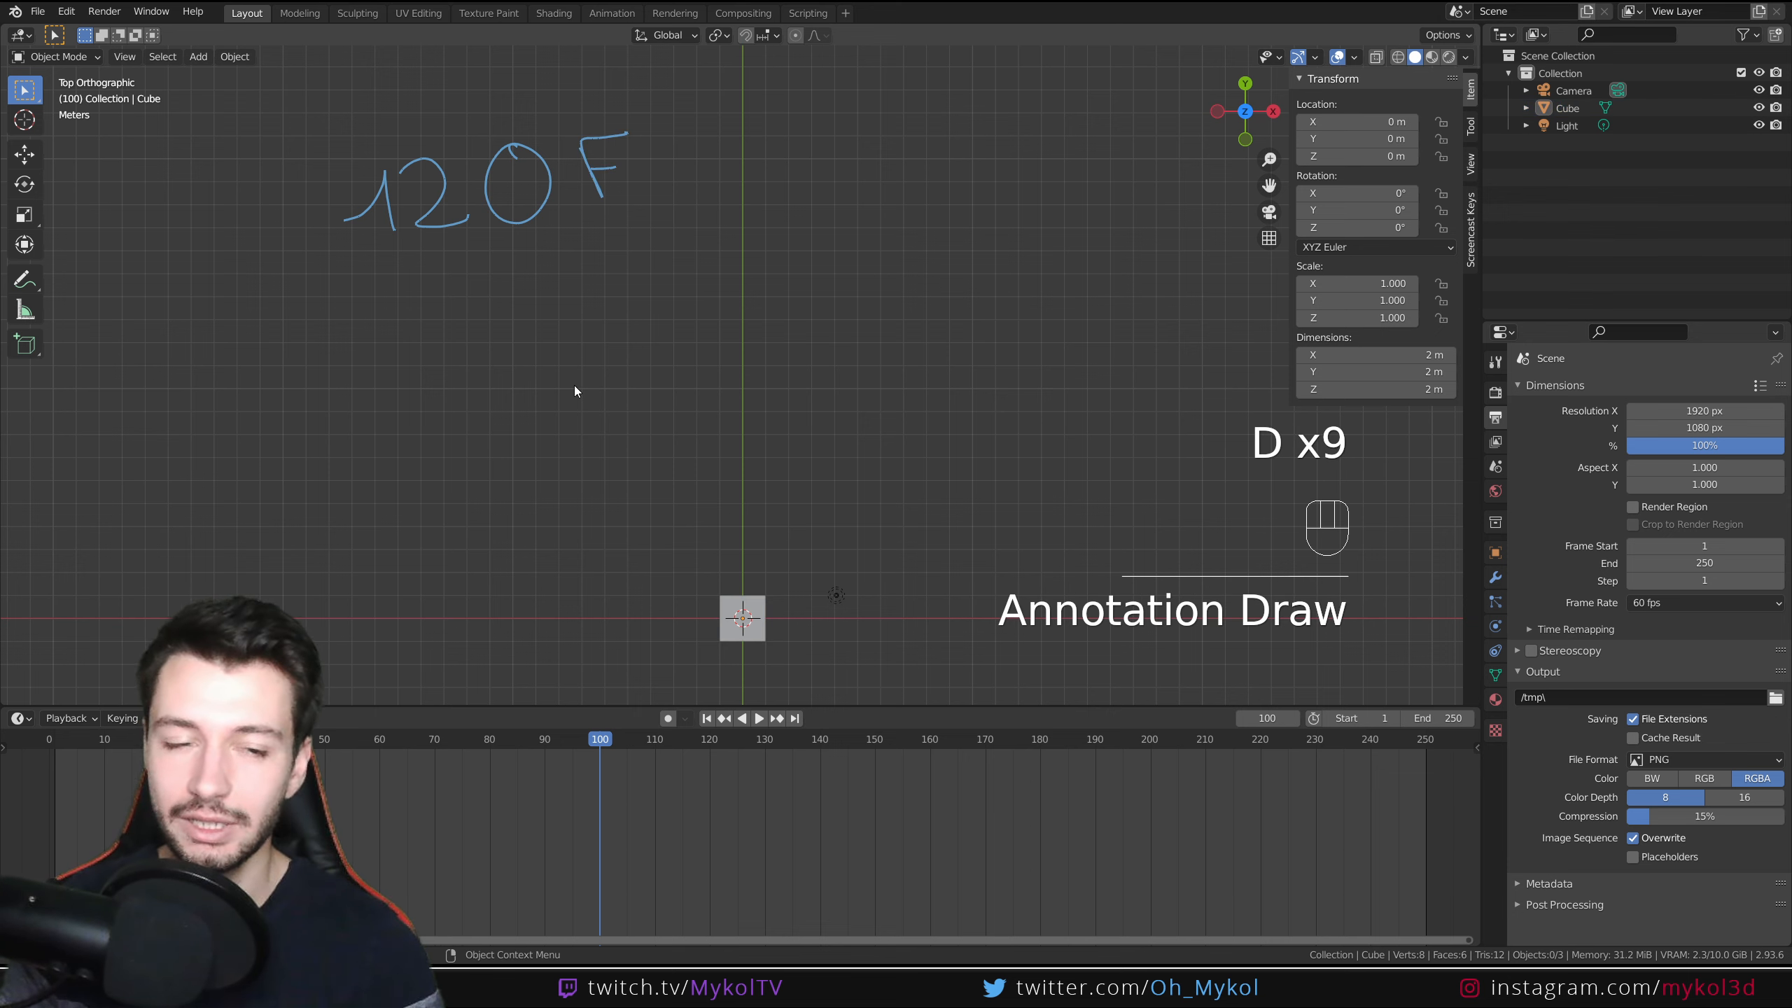
Draw a vertical and a horizontal annotation line beside "120 F" as a table and write the heading "30 FPS"
middle_click_drag(760, 138, 699, 178, "shift")
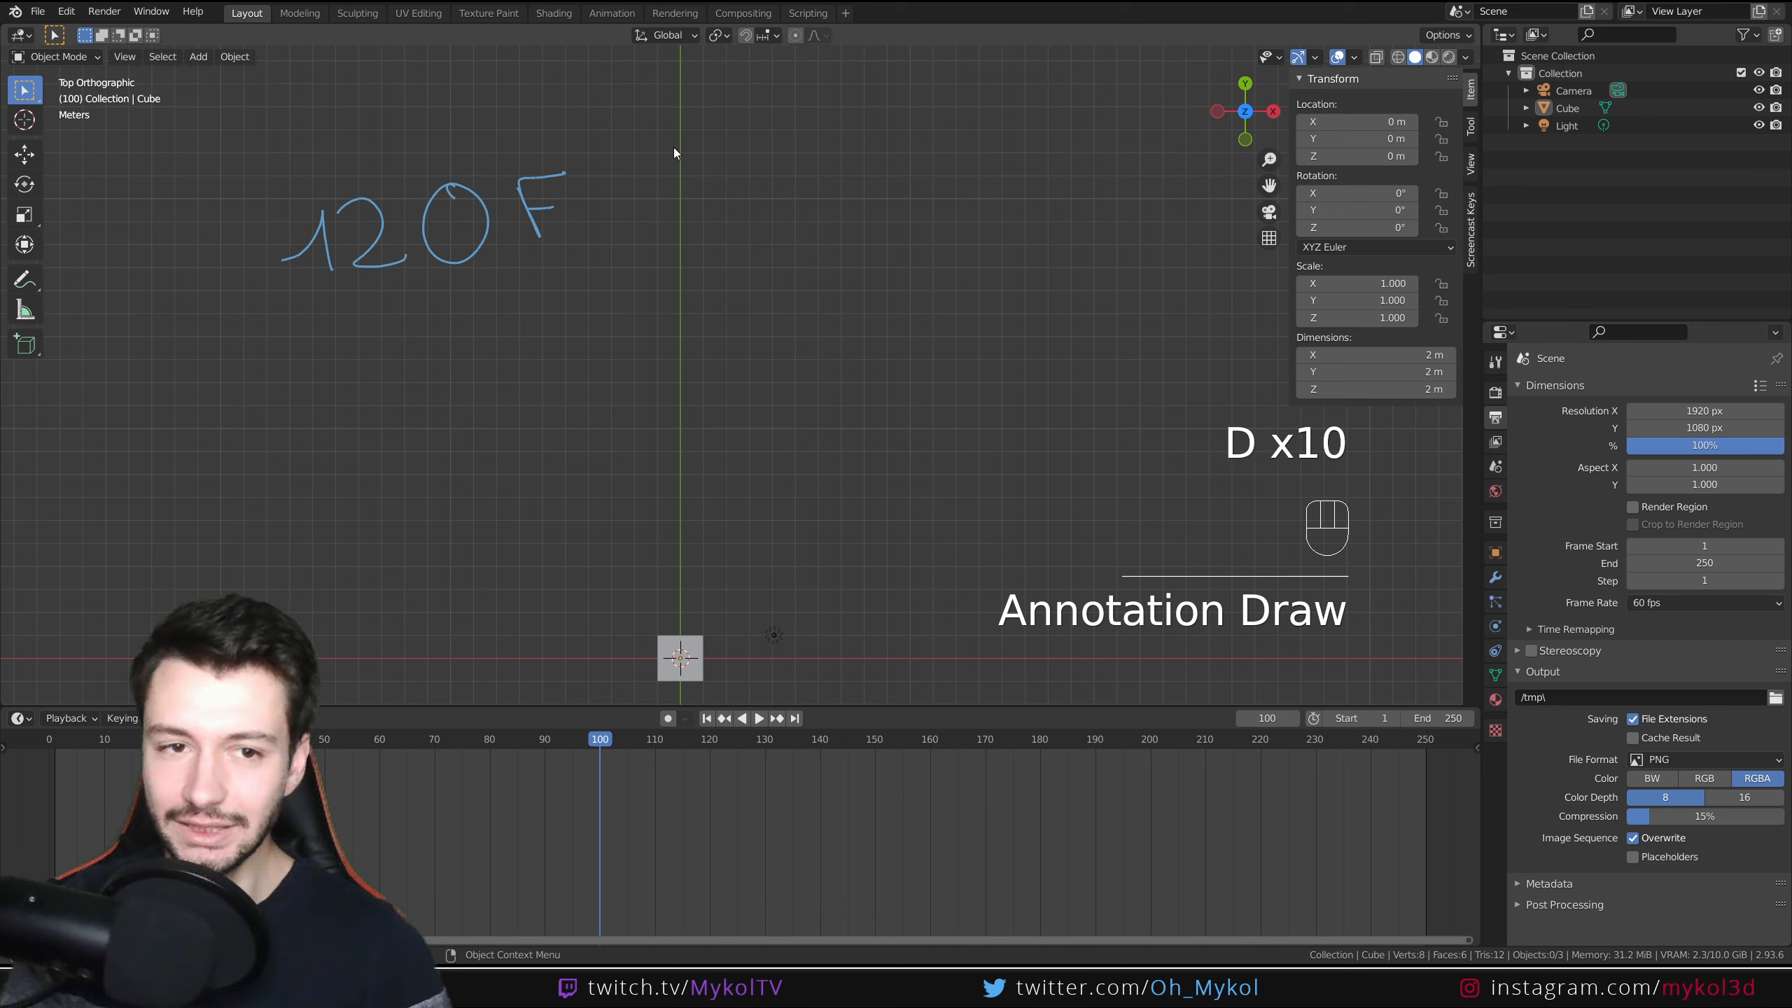
left_click_drag(674, 136, 708, 464)
left_click_drag(691, 275, 1022, 249)
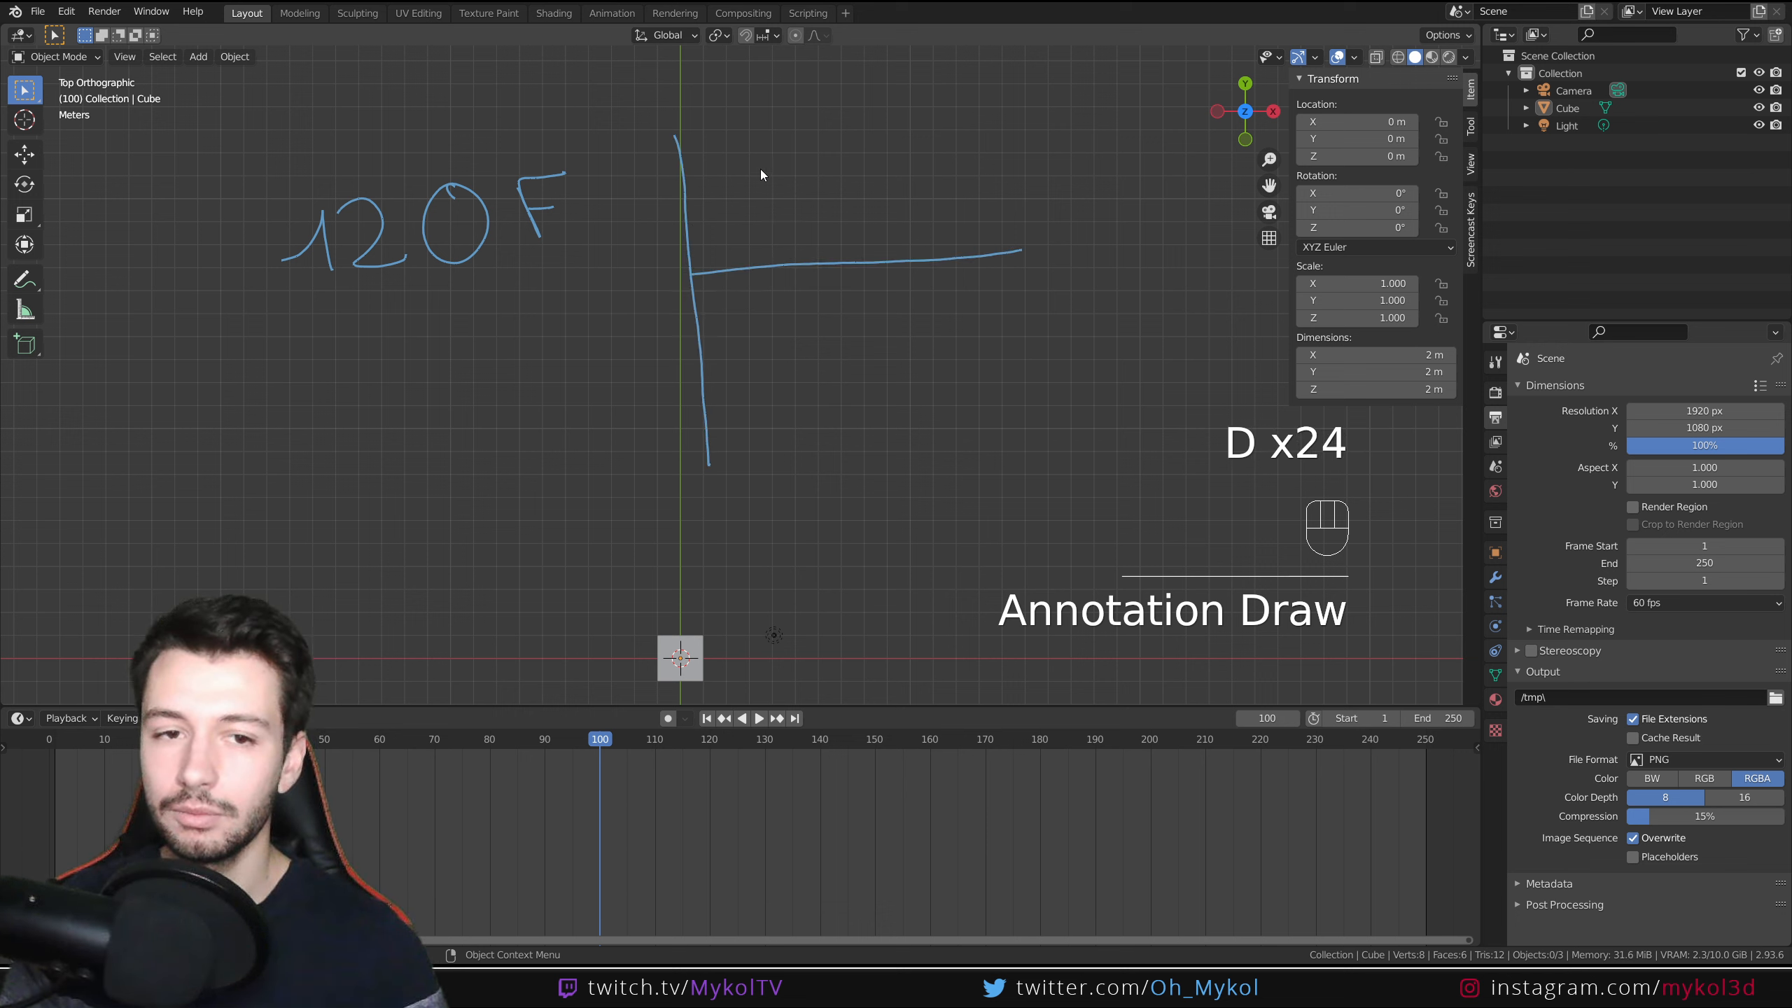
mouse_move(690, 93)
left_mouse_down()
mouse_move(725, 134)
mouse_move(748, 98)
mouse_move(790, 107)
mouse_move(797, 71)
mouse_move(820, 103)
left_mouse_up()
left_click(745, 94)
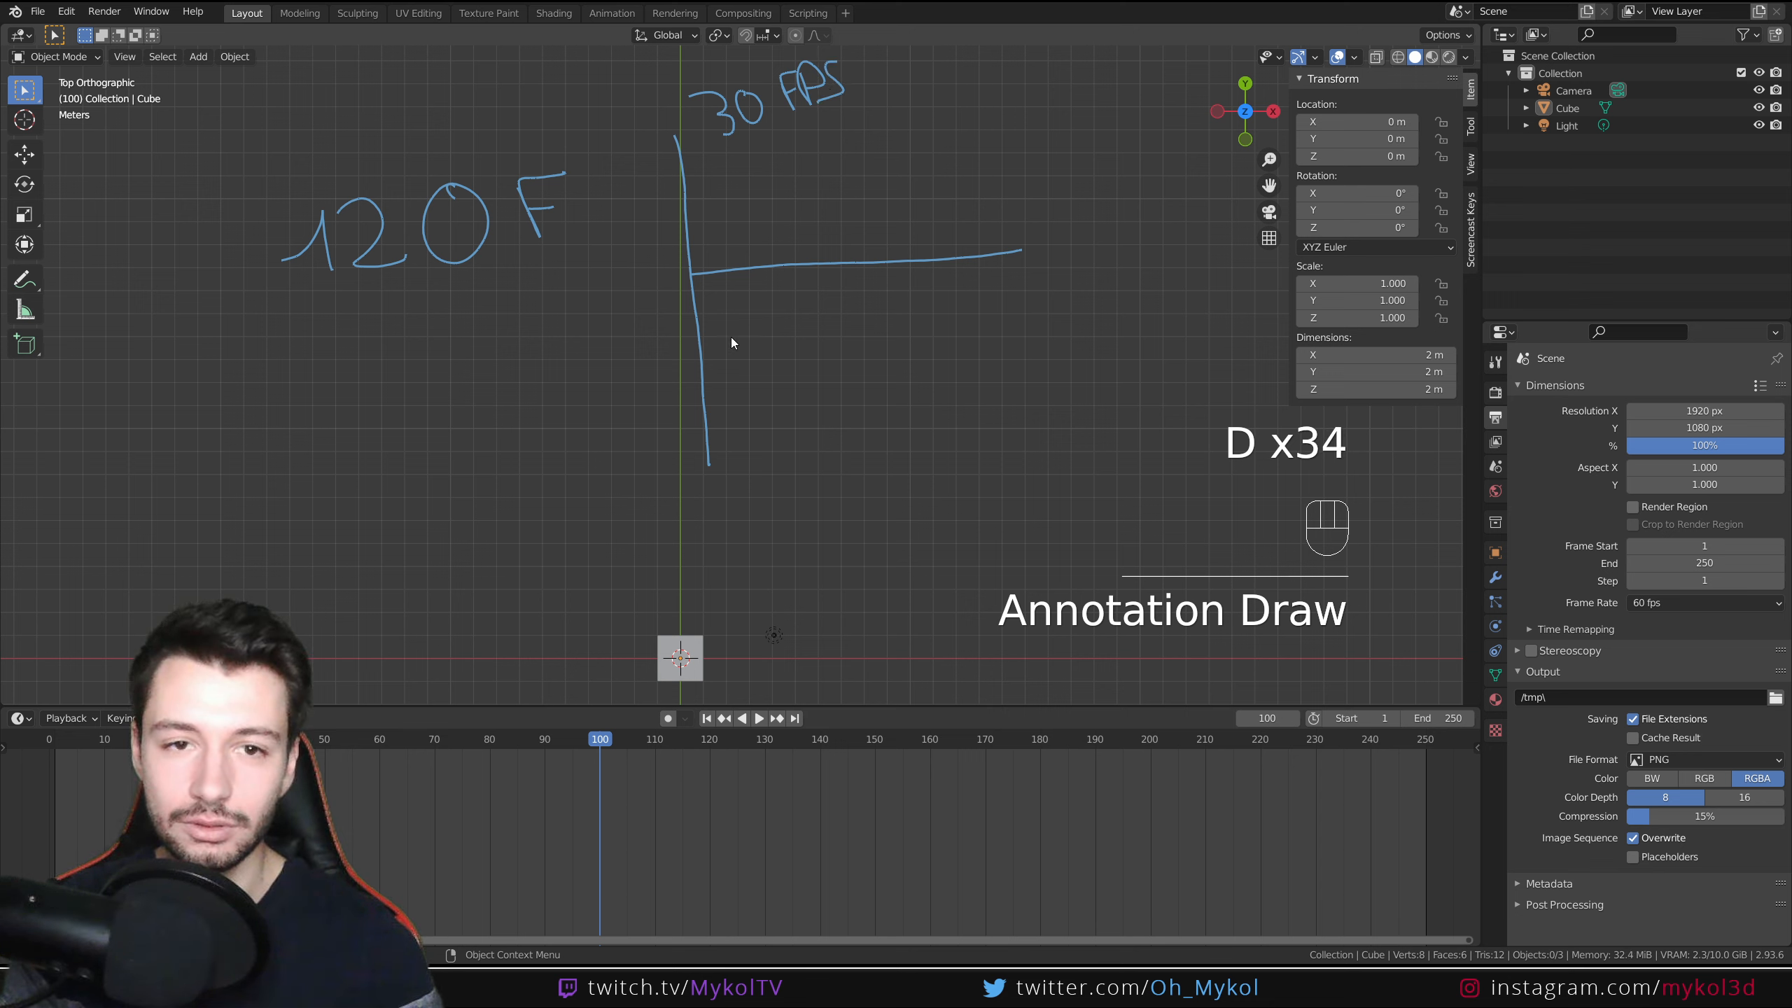
Handwrite "4 s." beneath the horizontal line in the 30 FPS column
key("d")
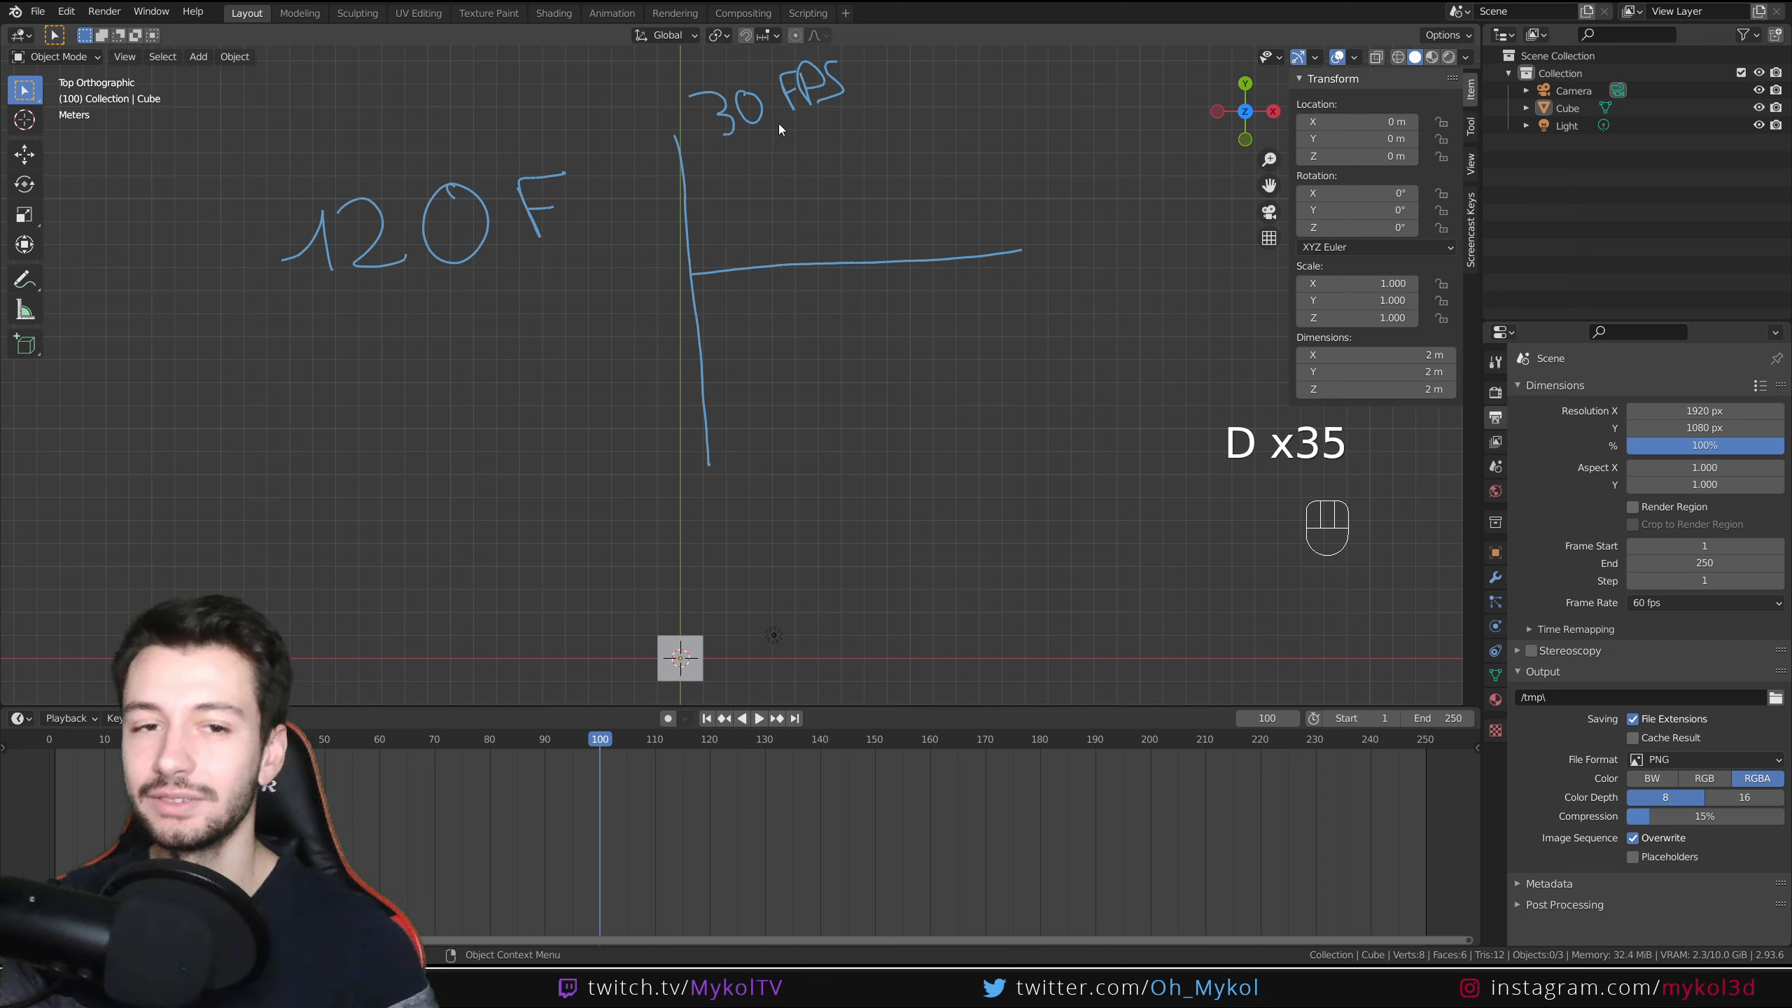
mouse_move(767, 337)
left_mouse_down()
mouse_move(803, 421)
mouse_move(828, 402)
left_mouse_up()
left_click(850, 402)
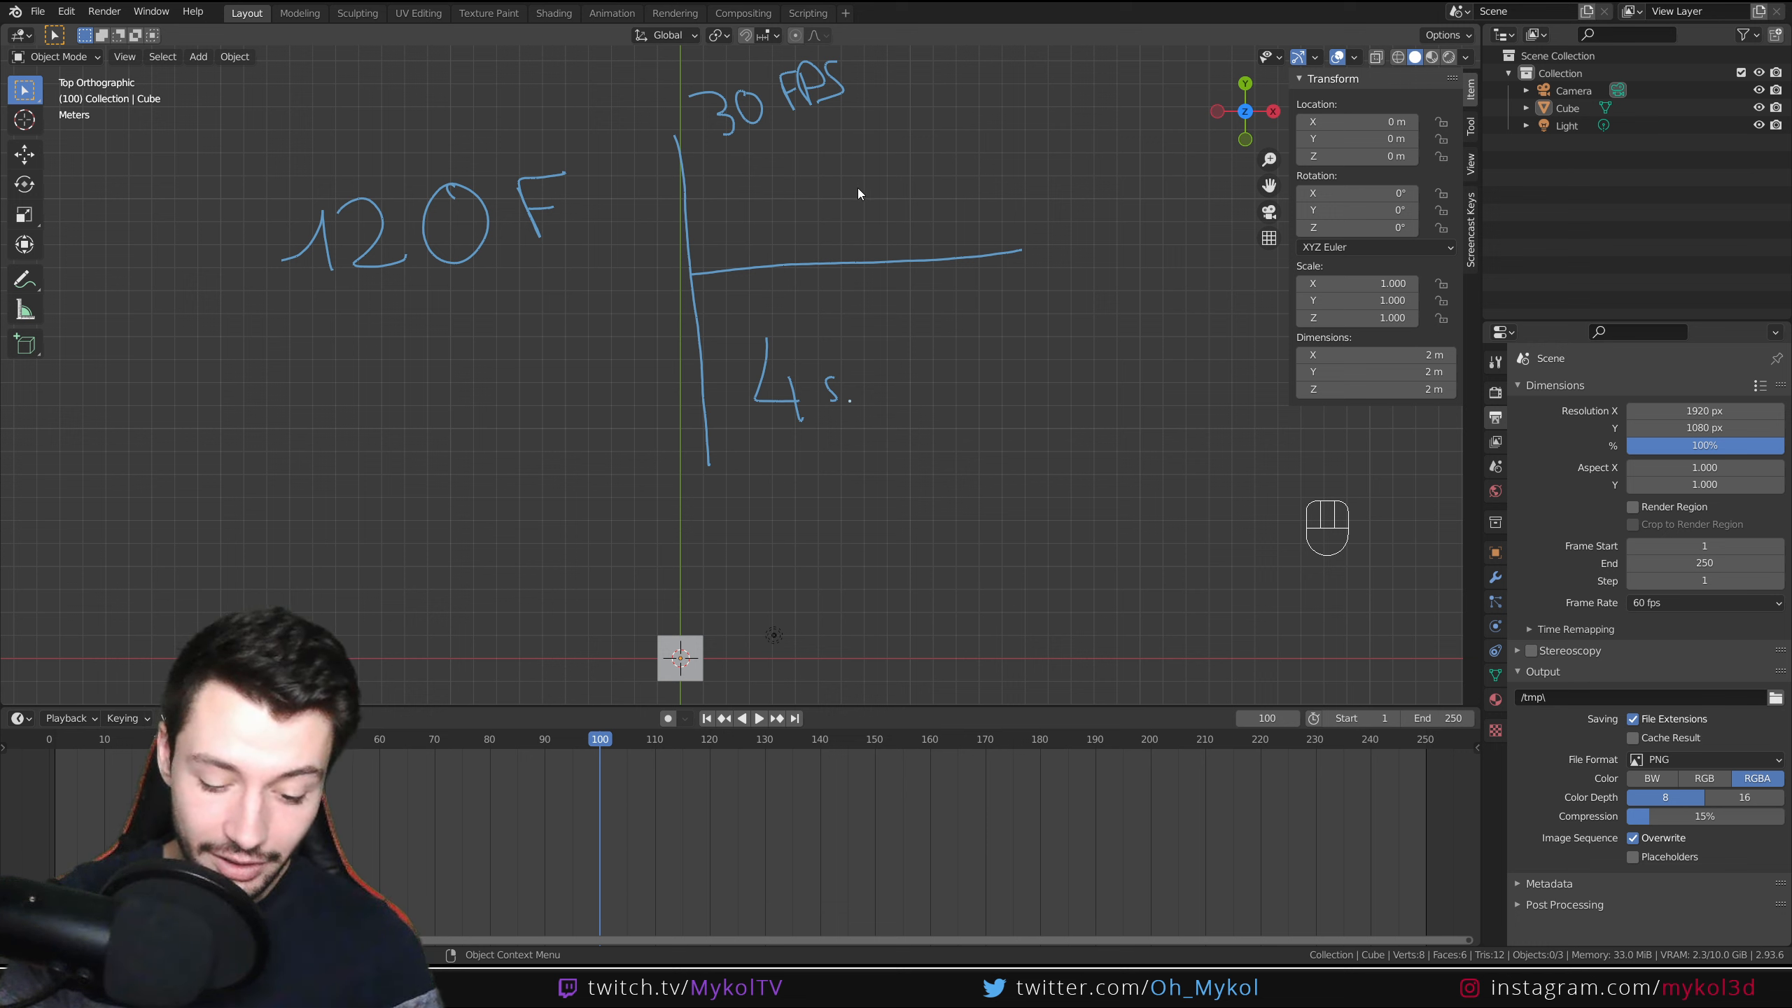
Add a second column to the annotated table, headed "60 FPS", with "2 s." written beneath the line
left_click_drag(872, 62, 967, 434)
left_click_drag(945, 258, 1161, 235)
mouse_move(962, 68)
left_mouse_down()
mouse_move(938, 141)
mouse_move(1003, 90)
mouse_move(1094, 145)
mouse_move(1098, 98)
mouse_move(1160, 128)
left_mouse_up()
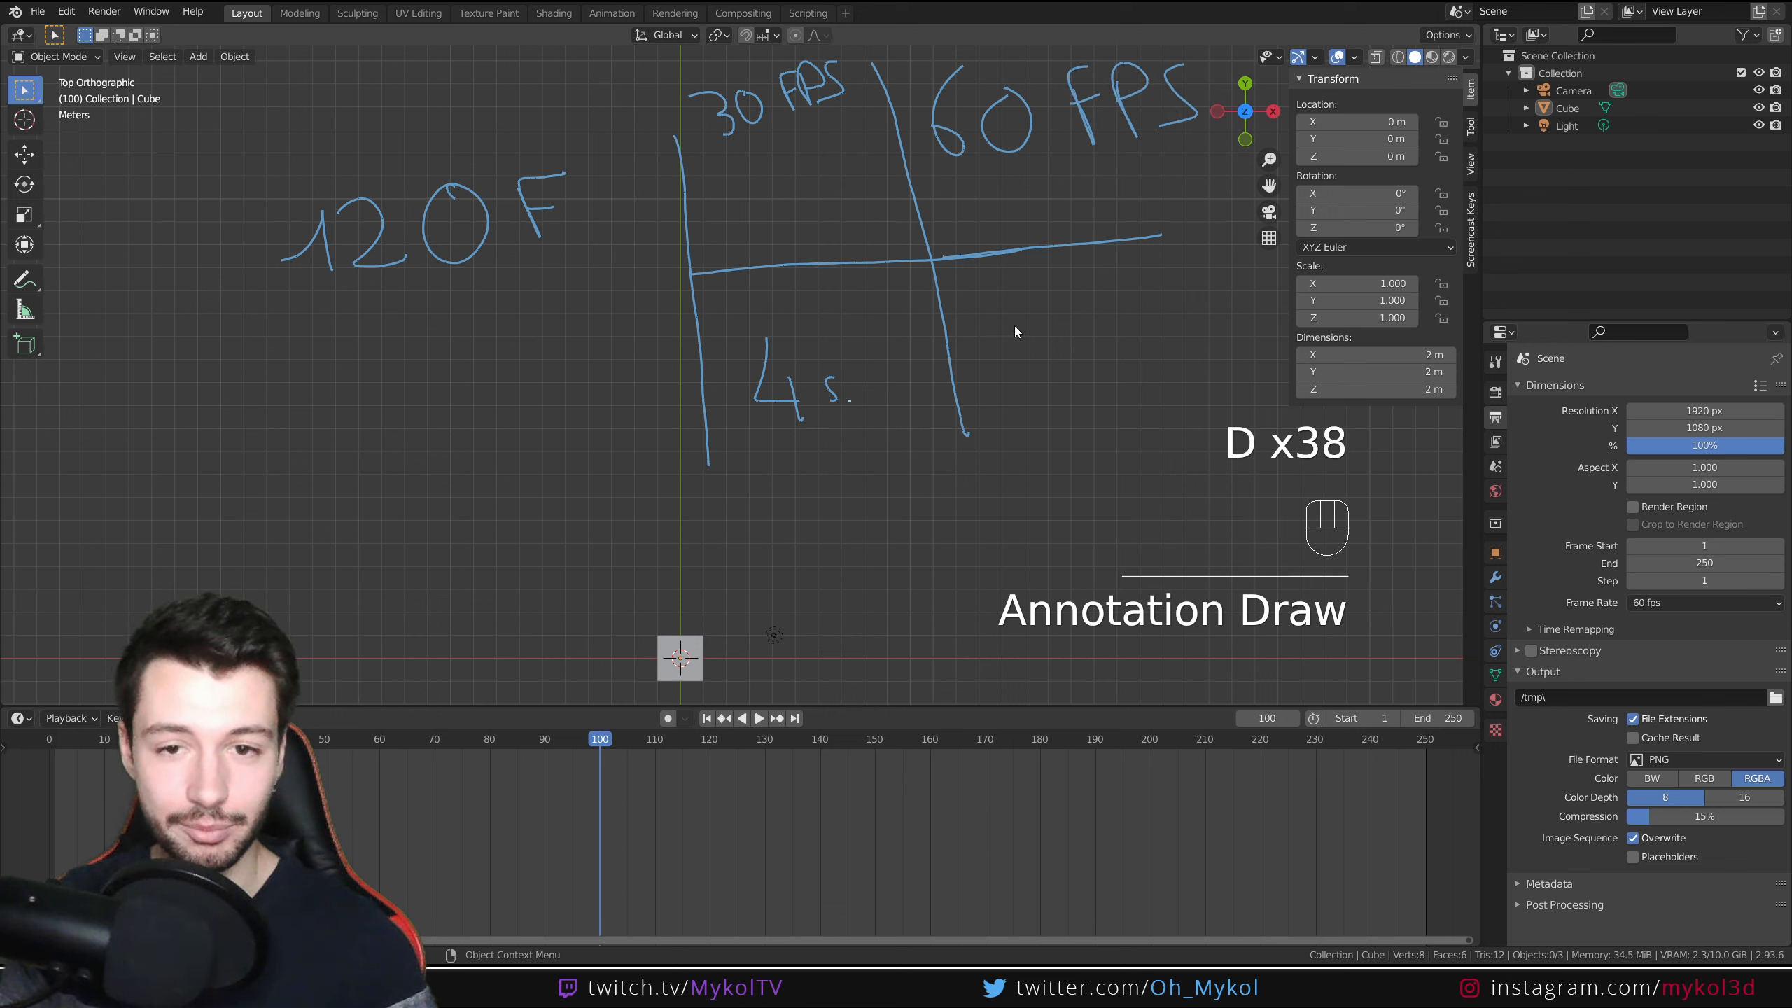
left_click_drag(1075, 333, 1113, 385)
left_click(1168, 375)
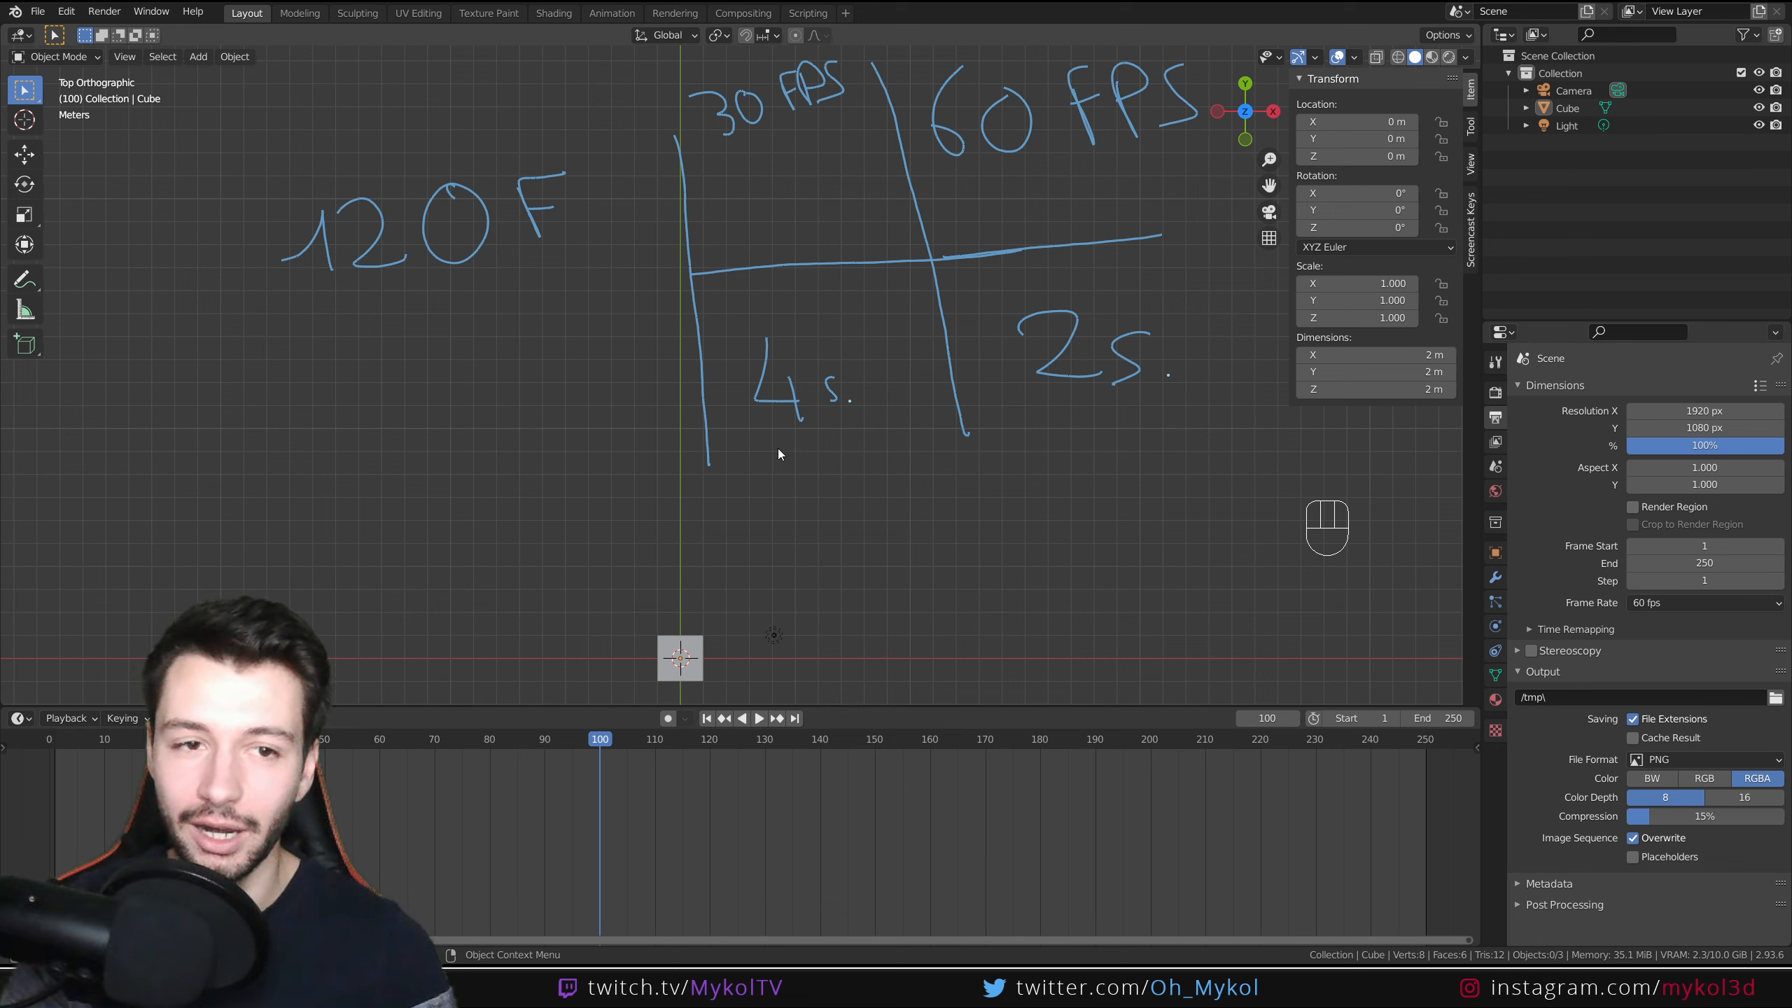
Erase all the handwritten frame-rate annotations and return to a perspective view of the cube
scroll(854, 244, "down", 1)
middle_click_drag(895, 244, 888, 326, "shift")
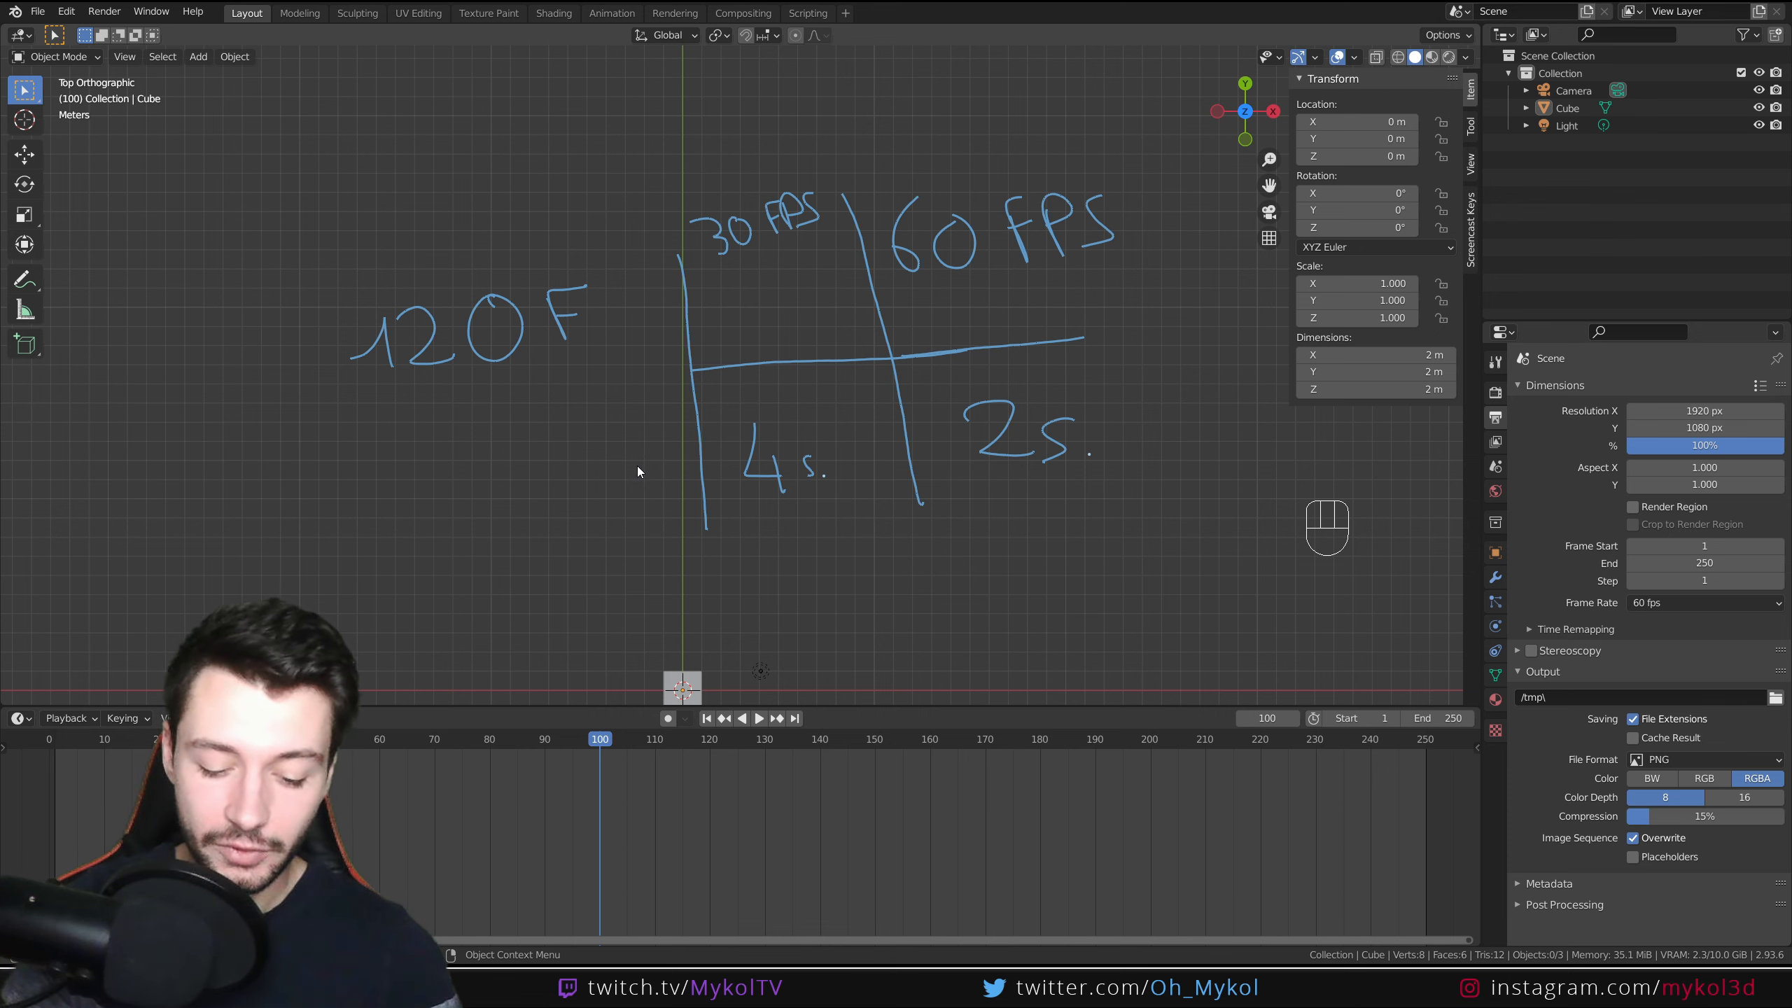
mouse_move(638, 467)
right_mouse_down()
mouse_move(719, 487)
mouse_move(723, 420)
mouse_move(1157, 221)
mouse_move(516, 268)
mouse_move(504, 339)
right_mouse_up()
scroll(705, 578, "down", 4)
scroll(703, 353, "up", 5)
mouse_move(741, 599)
middle_mouse_down("shift")
mouse_move(757, 458)
mouse_move(1220, 393)
mouse_move(59, 721)
middle_mouse_up("shift")
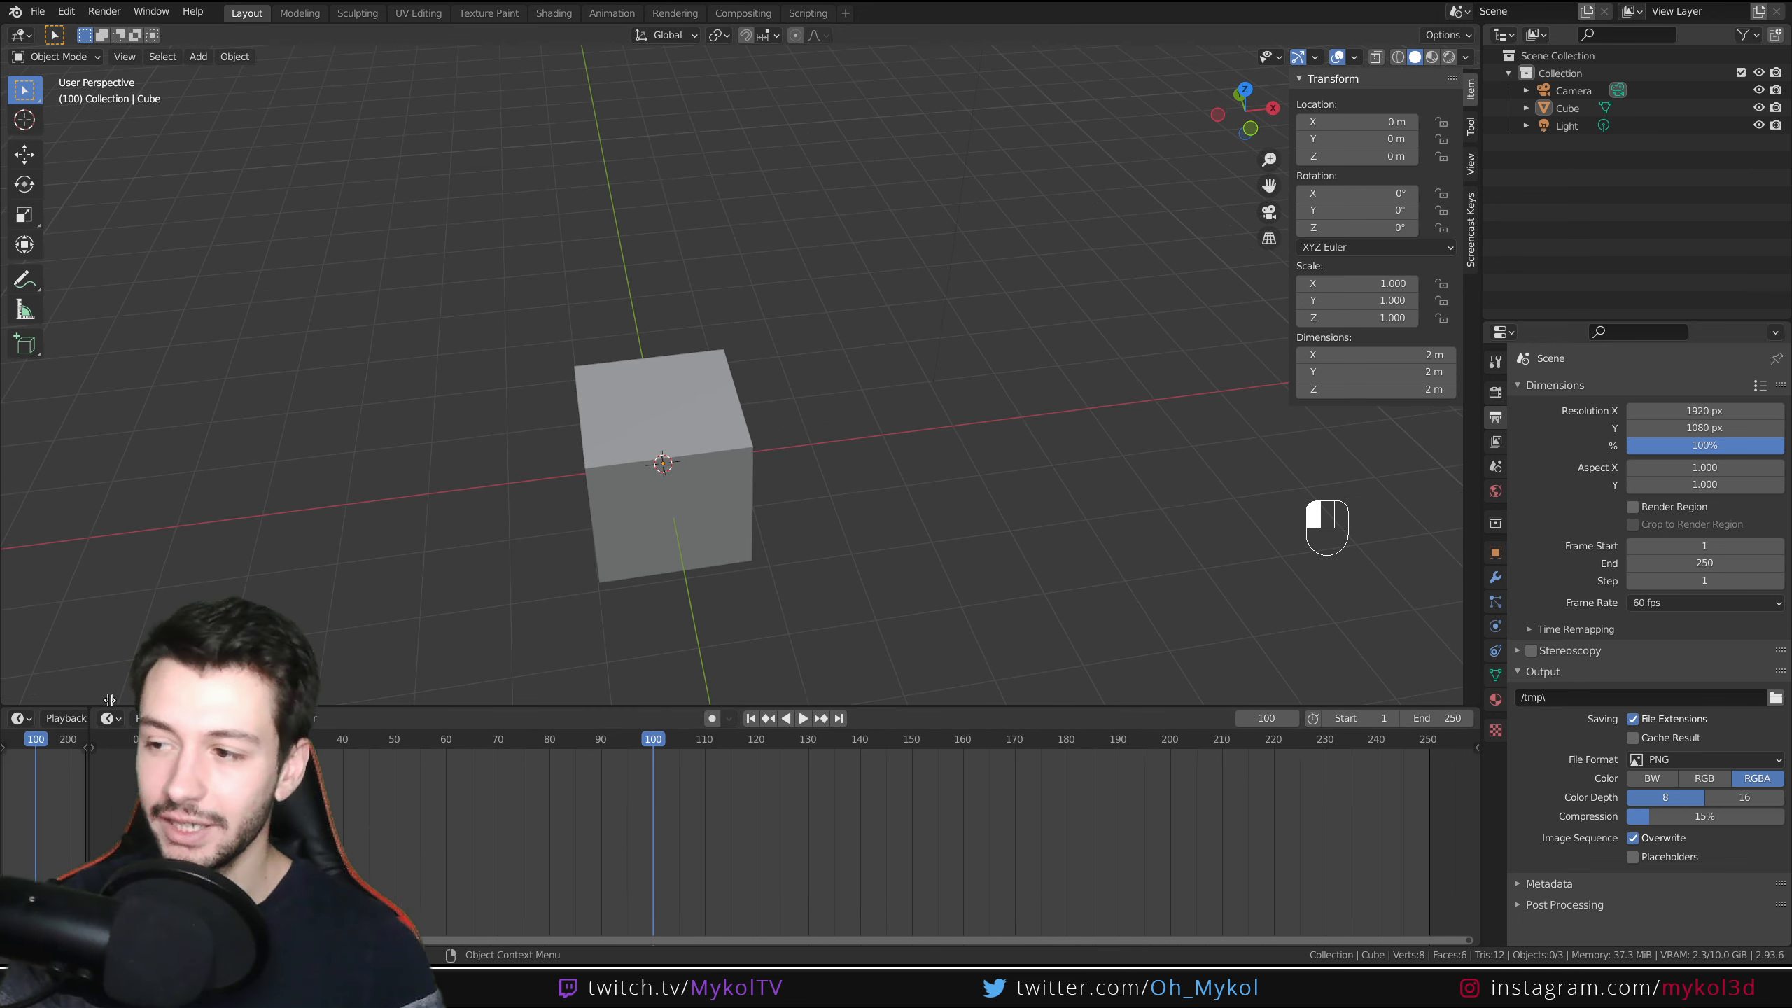
Split the timeline area in two and turn the new part into a Text Editor
left_click_drag(7, 708, 479, 694)
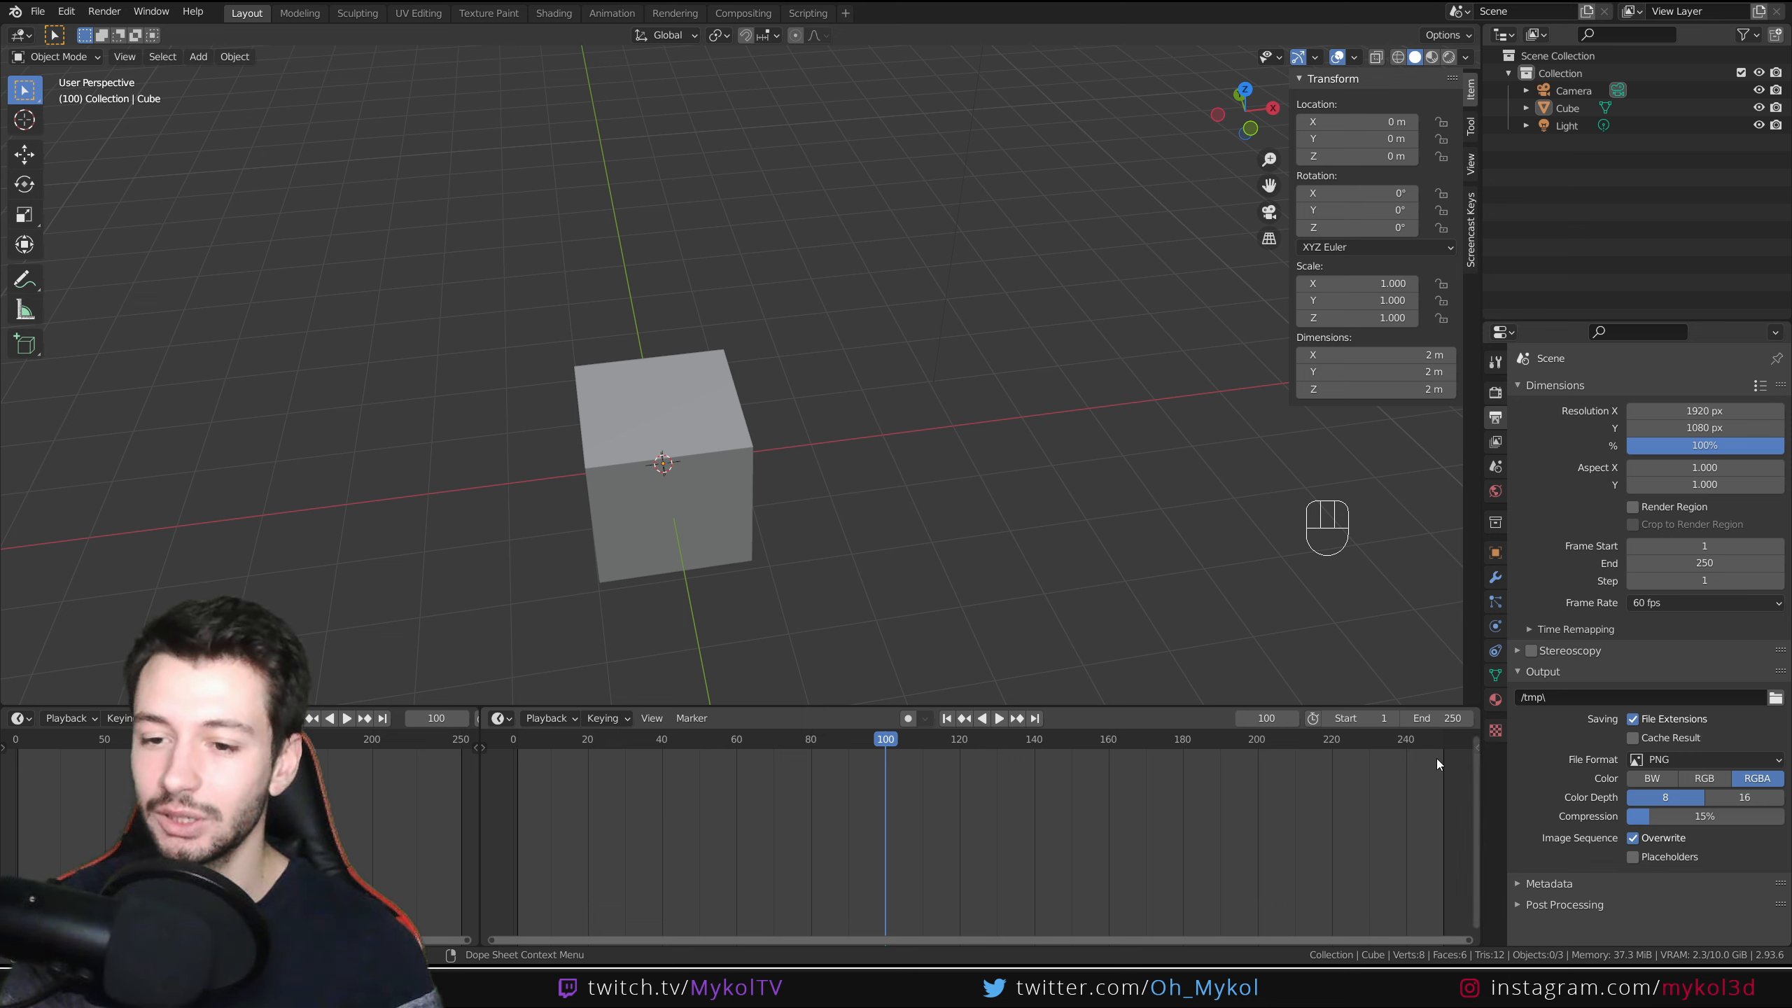
left_click(19, 718)
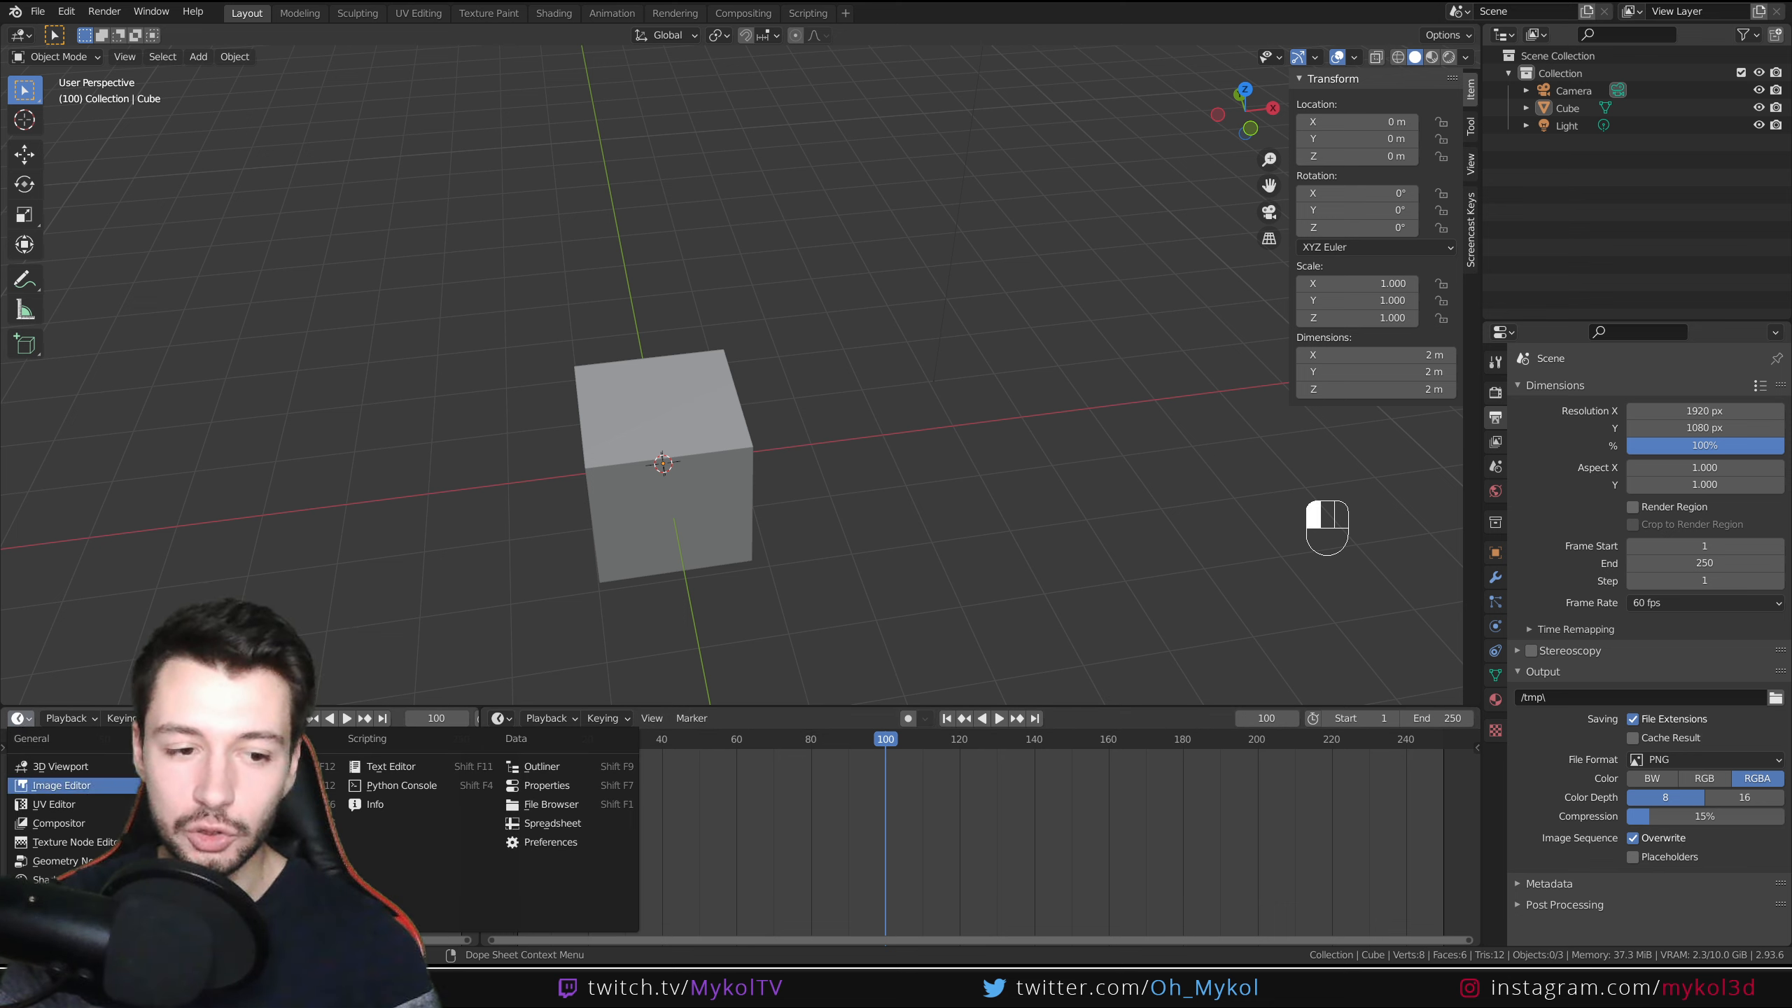
left_click(424, 766)
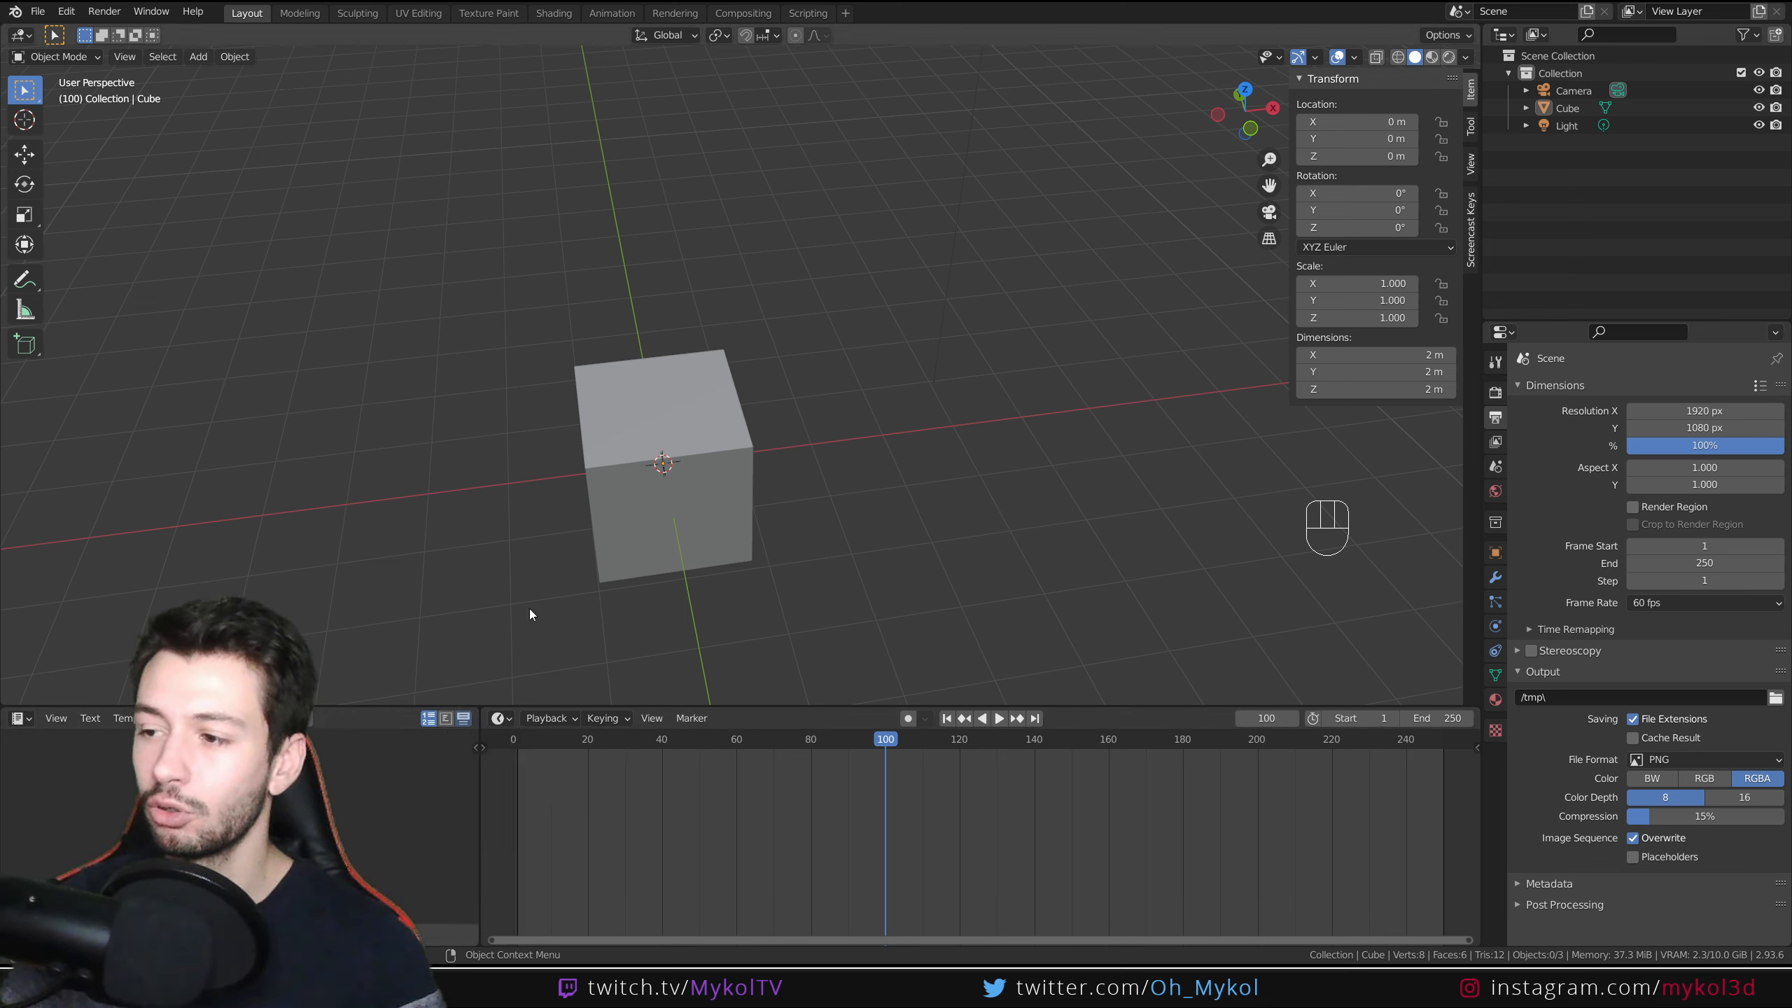
Select the cube and center it in a perspective view
middle_click_drag(736, 522, 760, 340, "shift")
left_click(764, 345)
scroll(825, 487, "up", 1)
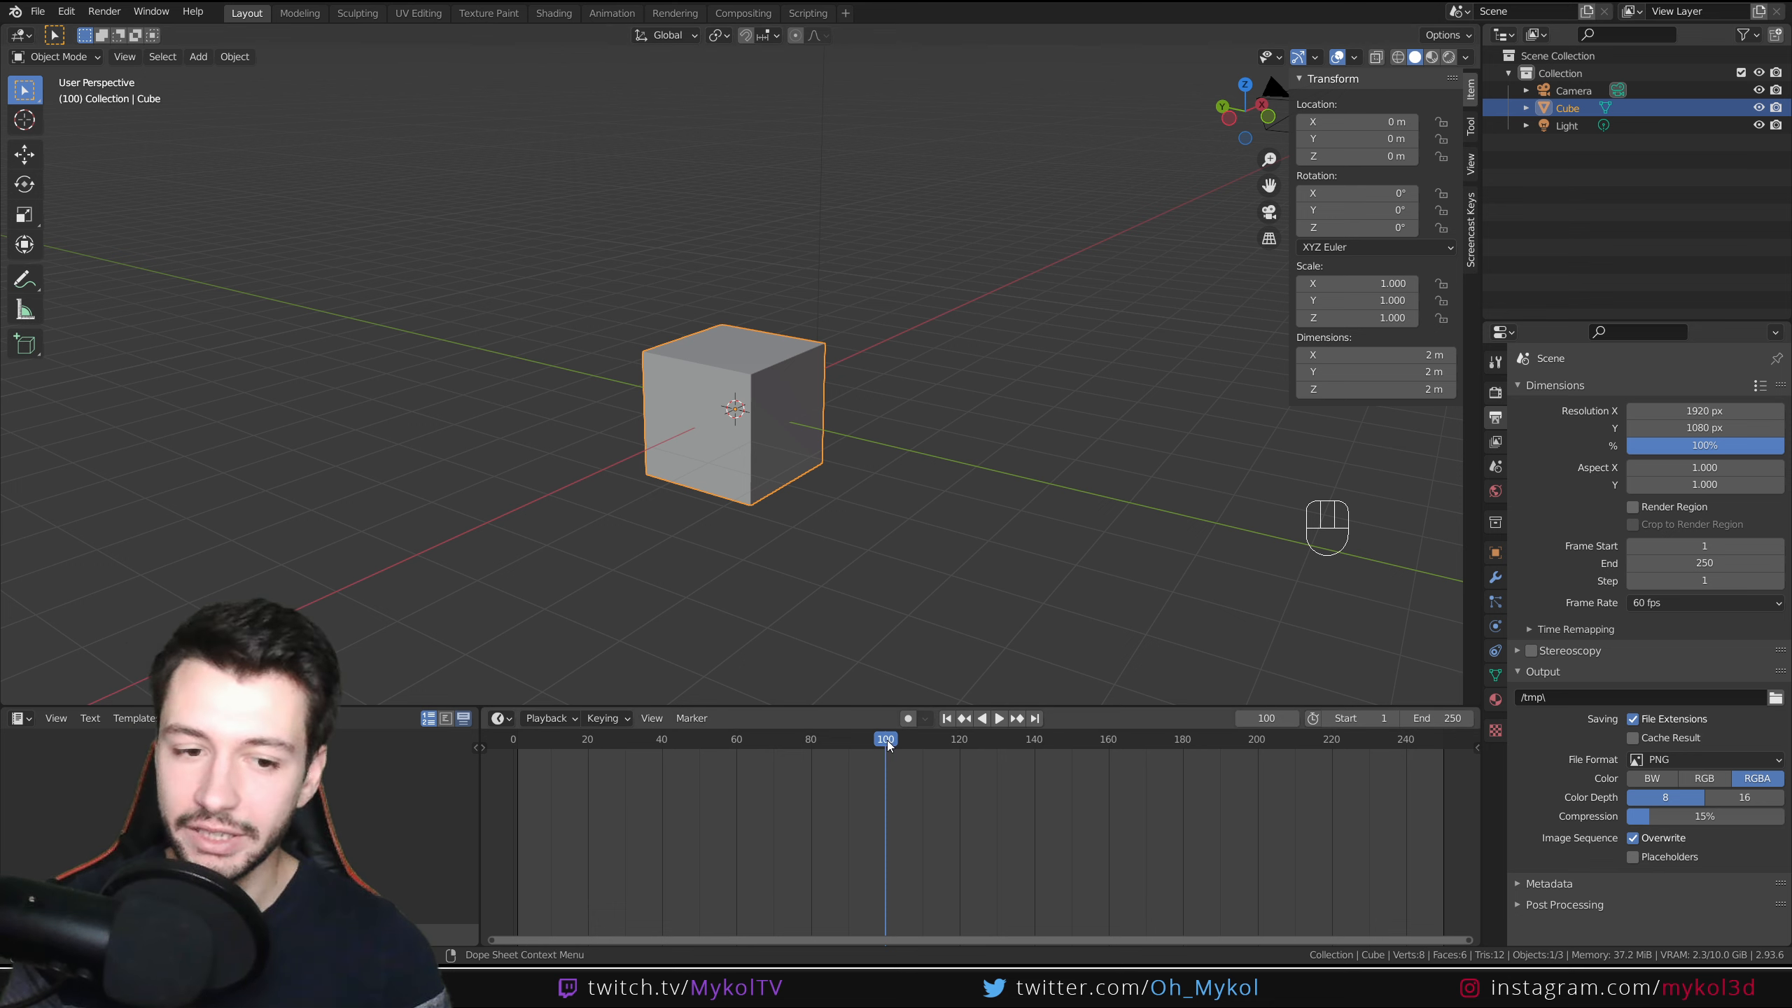
Return to frame 1 and insert a Location, Rotation & Scale keyframe for the cube
left_click_drag(887, 739, 518, 776)
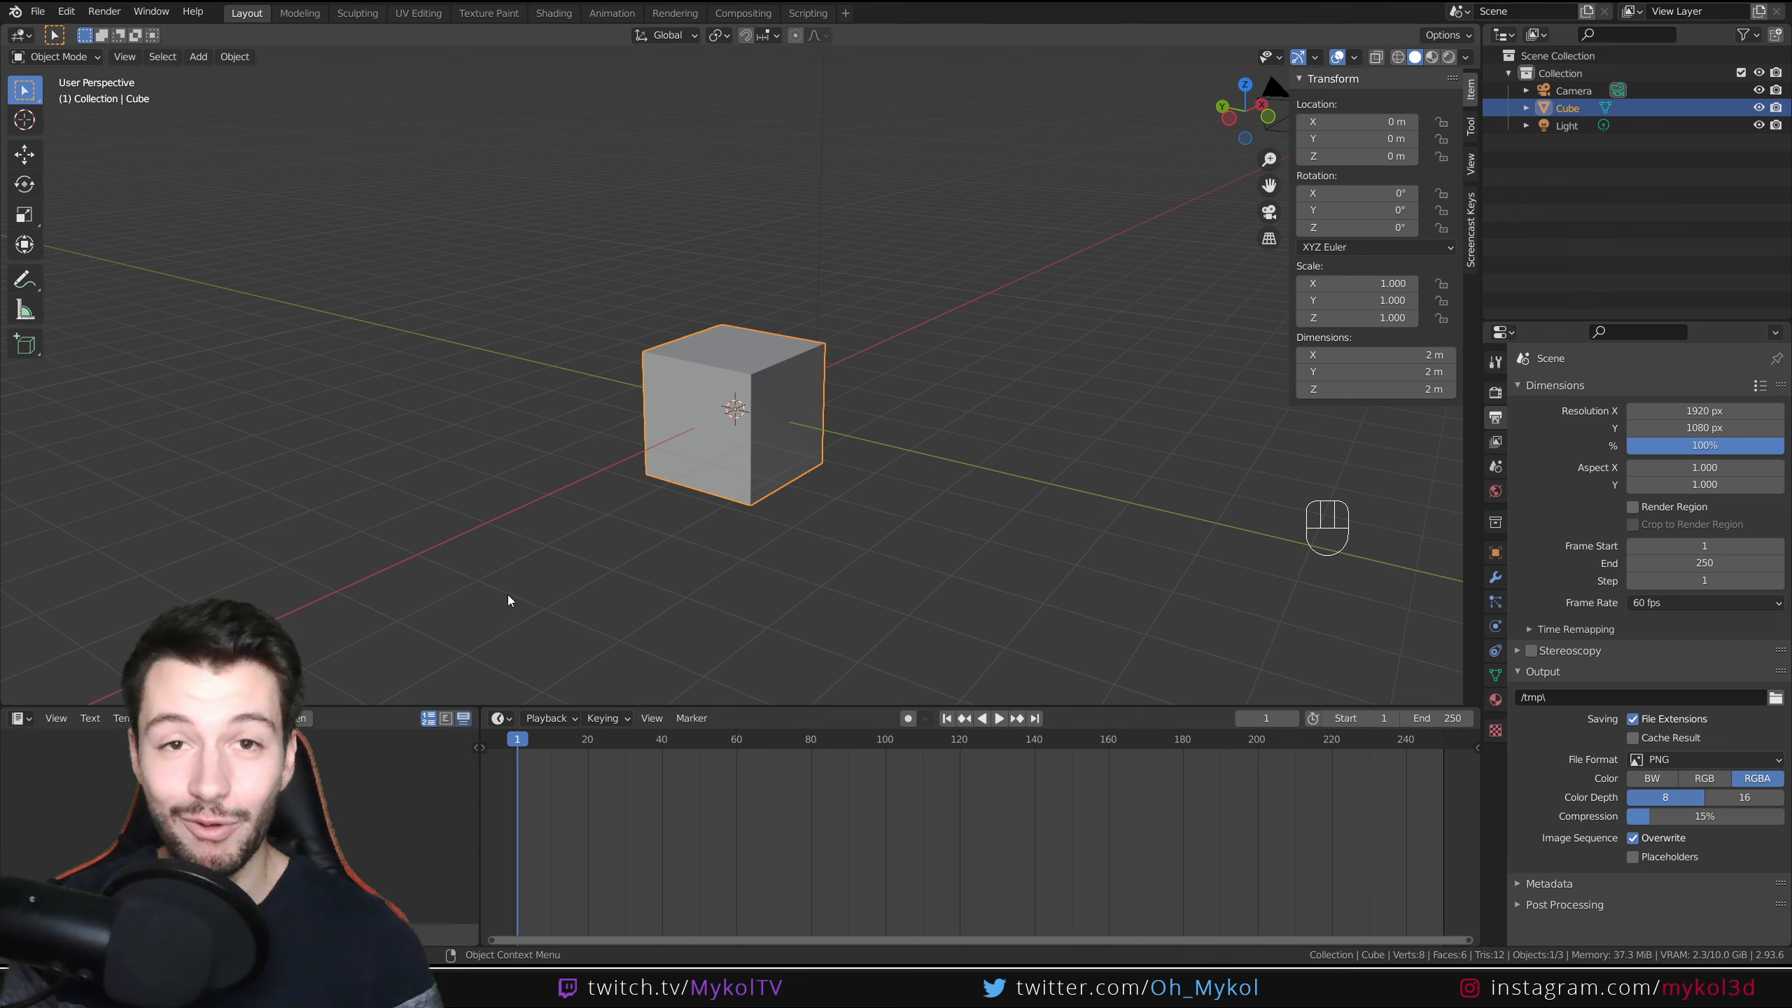
middle_click_drag(773, 555, 793, 574)
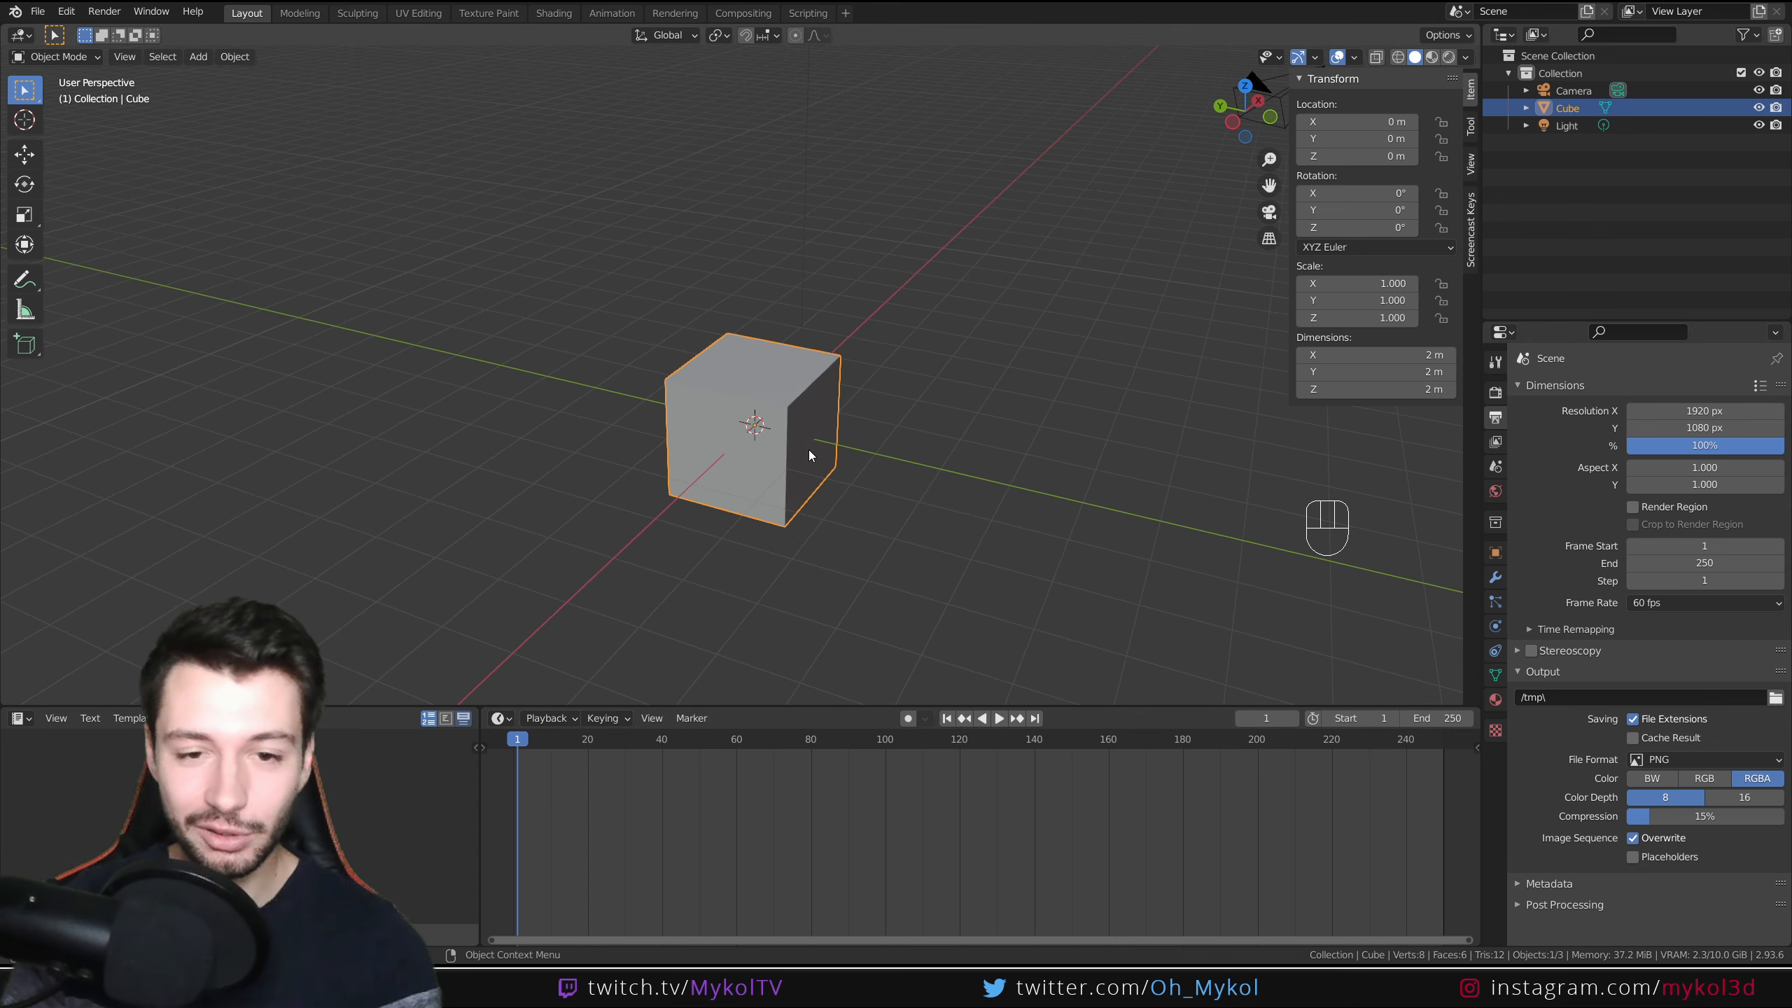
key("i")
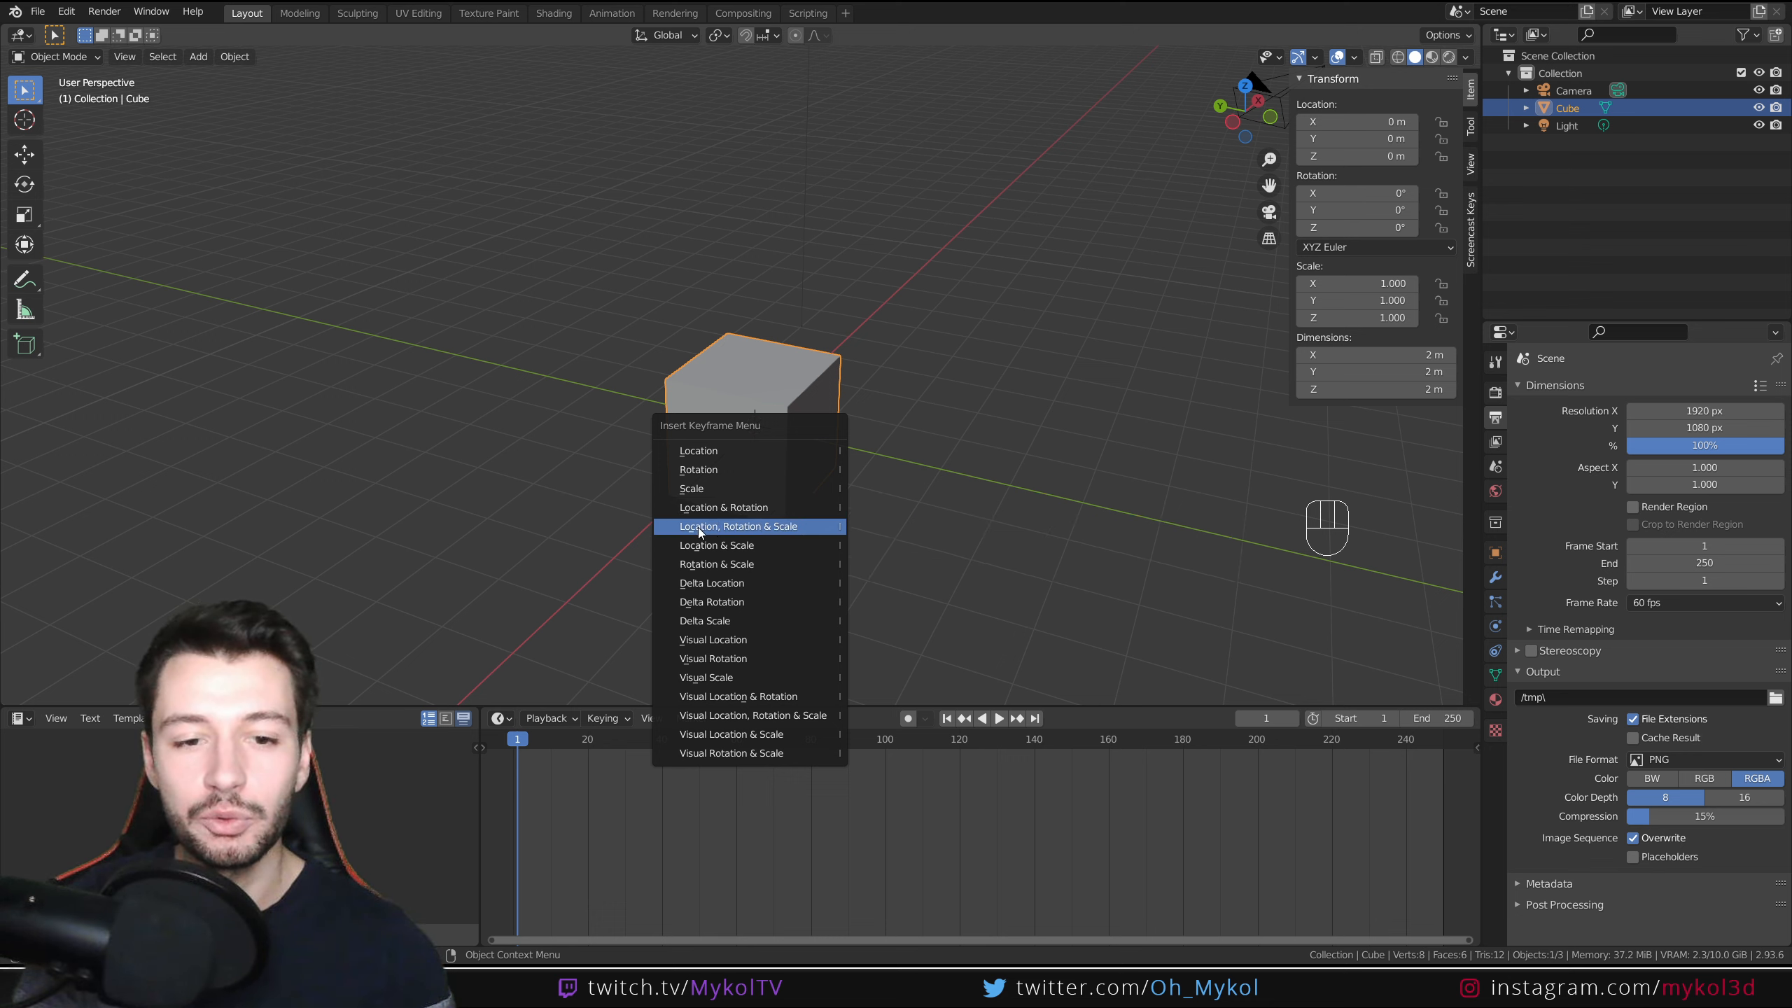
left_click(786, 529)
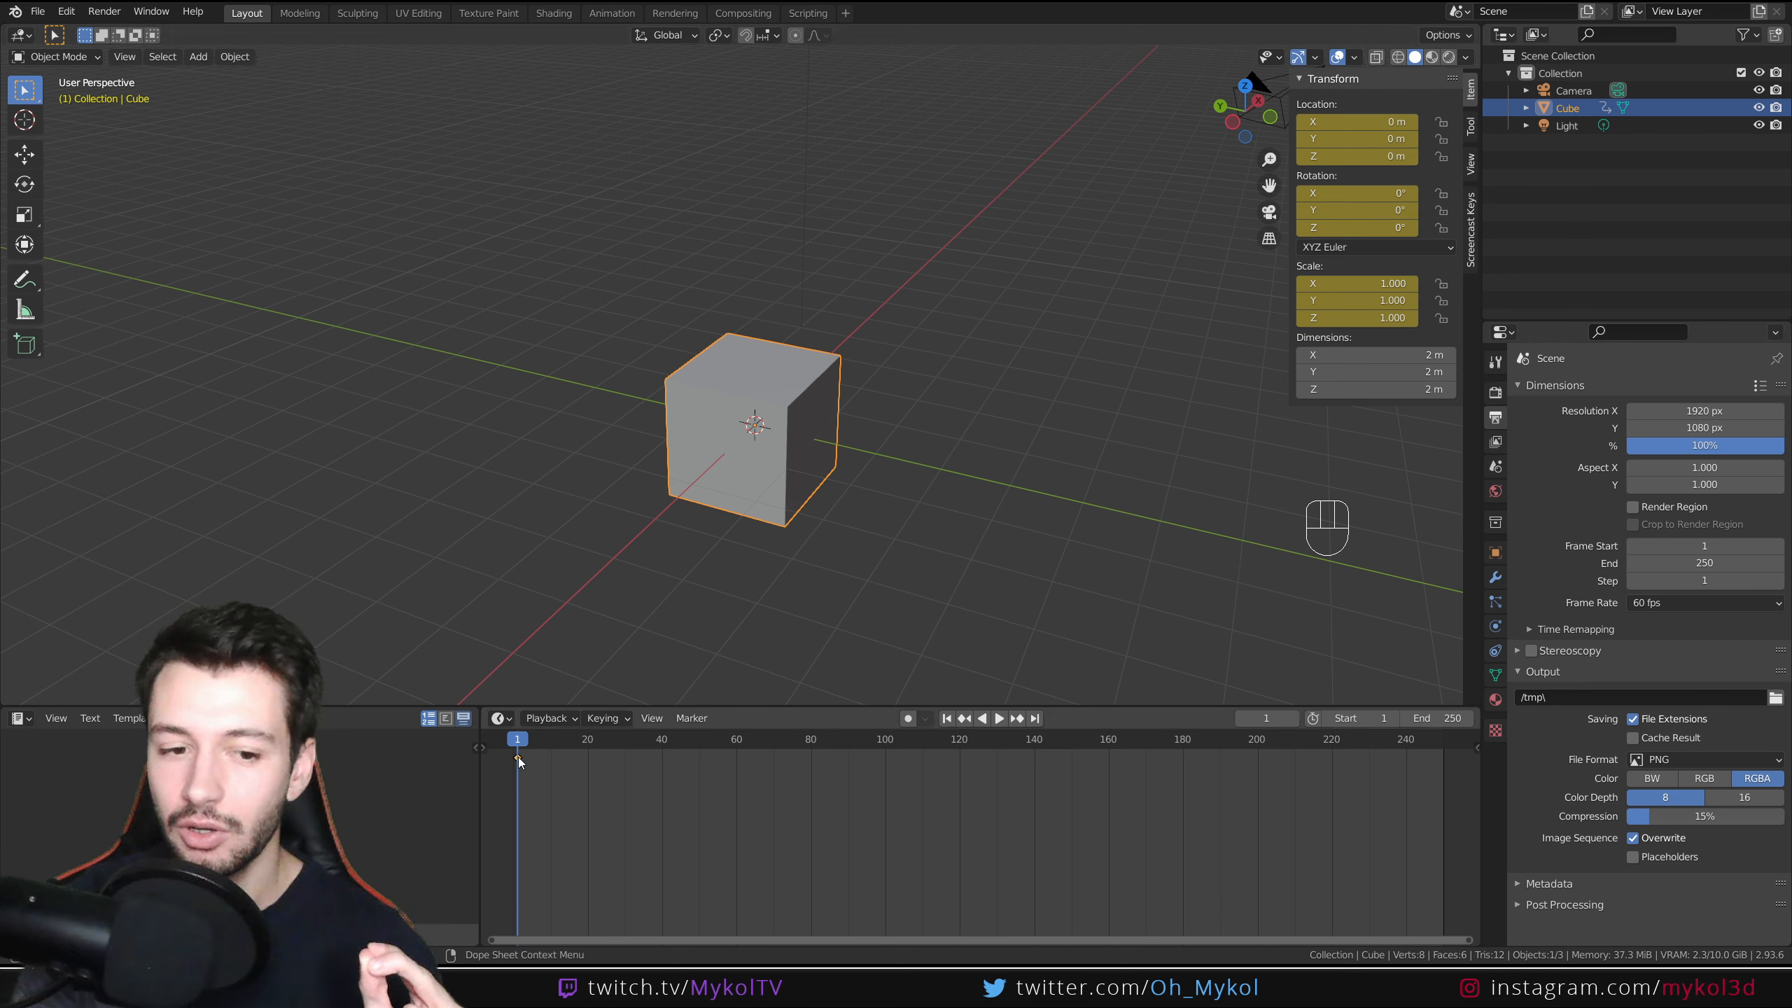
mouse_move(520, 742)
left_mouse_down()
mouse_move(551, 755)
mouse_move(515, 764)
left_mouse_up()
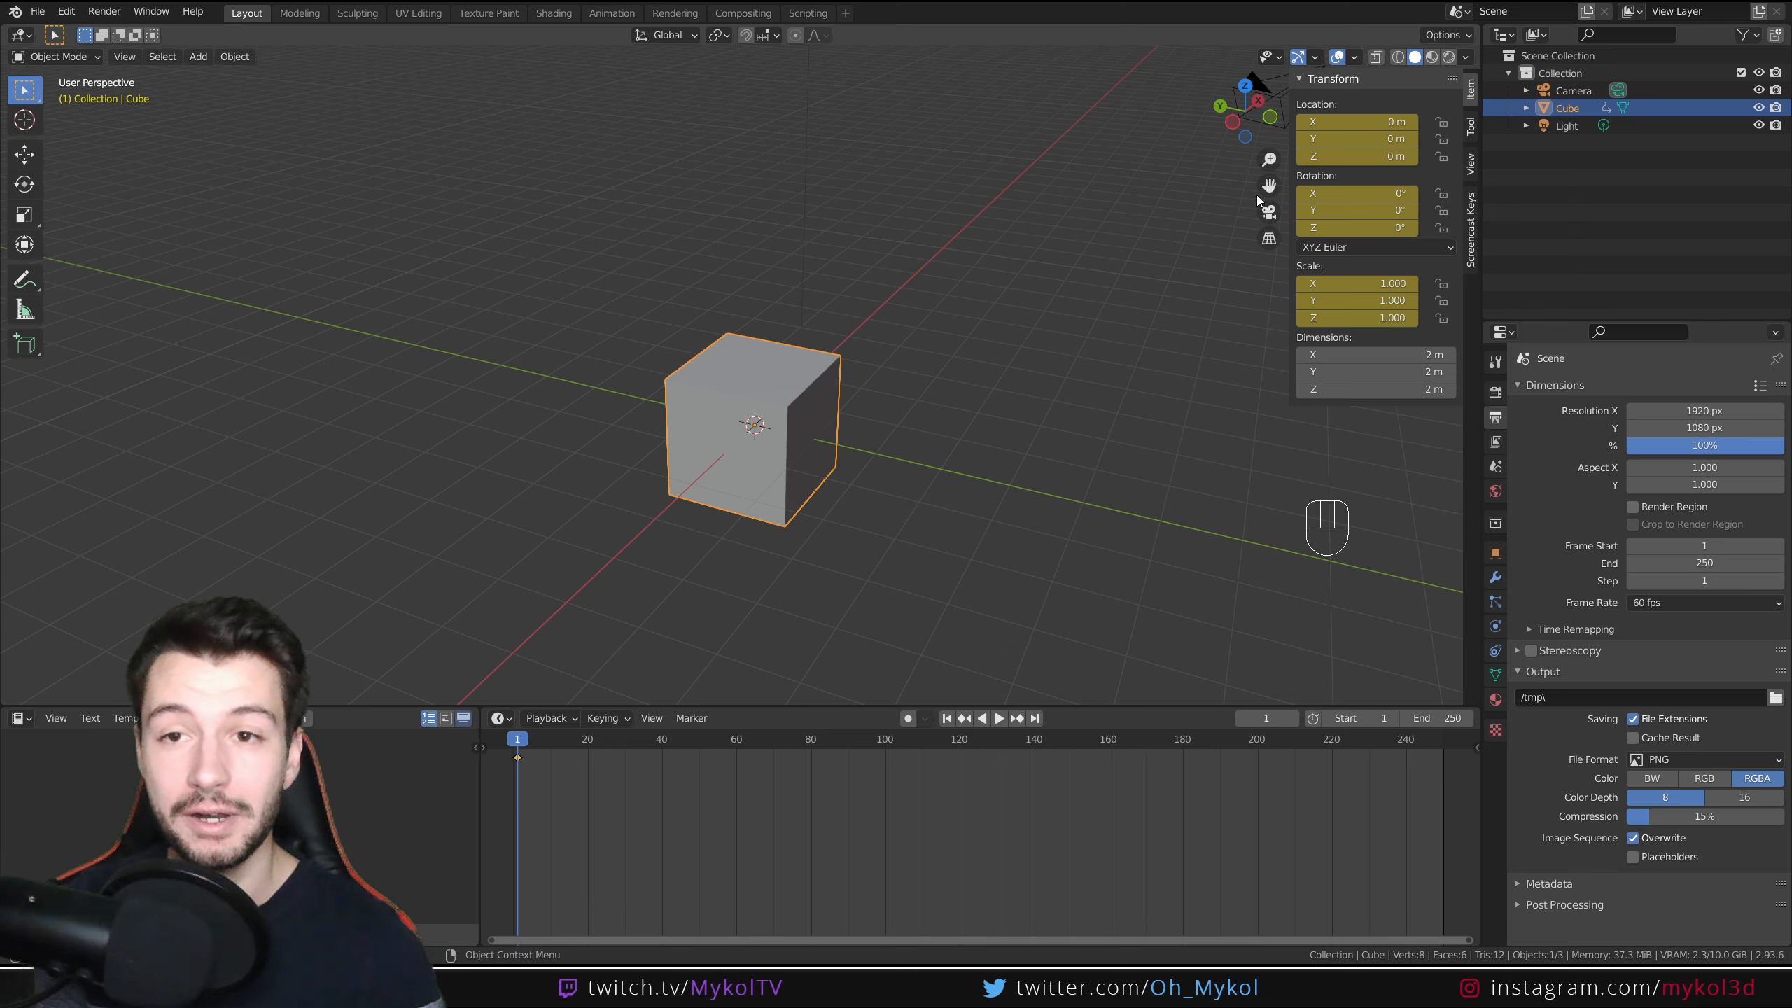
At frame 40, move the cube along Y to about -9.5 m and scale it to about 2.07
left_click_drag(517, 742, 588, 748)
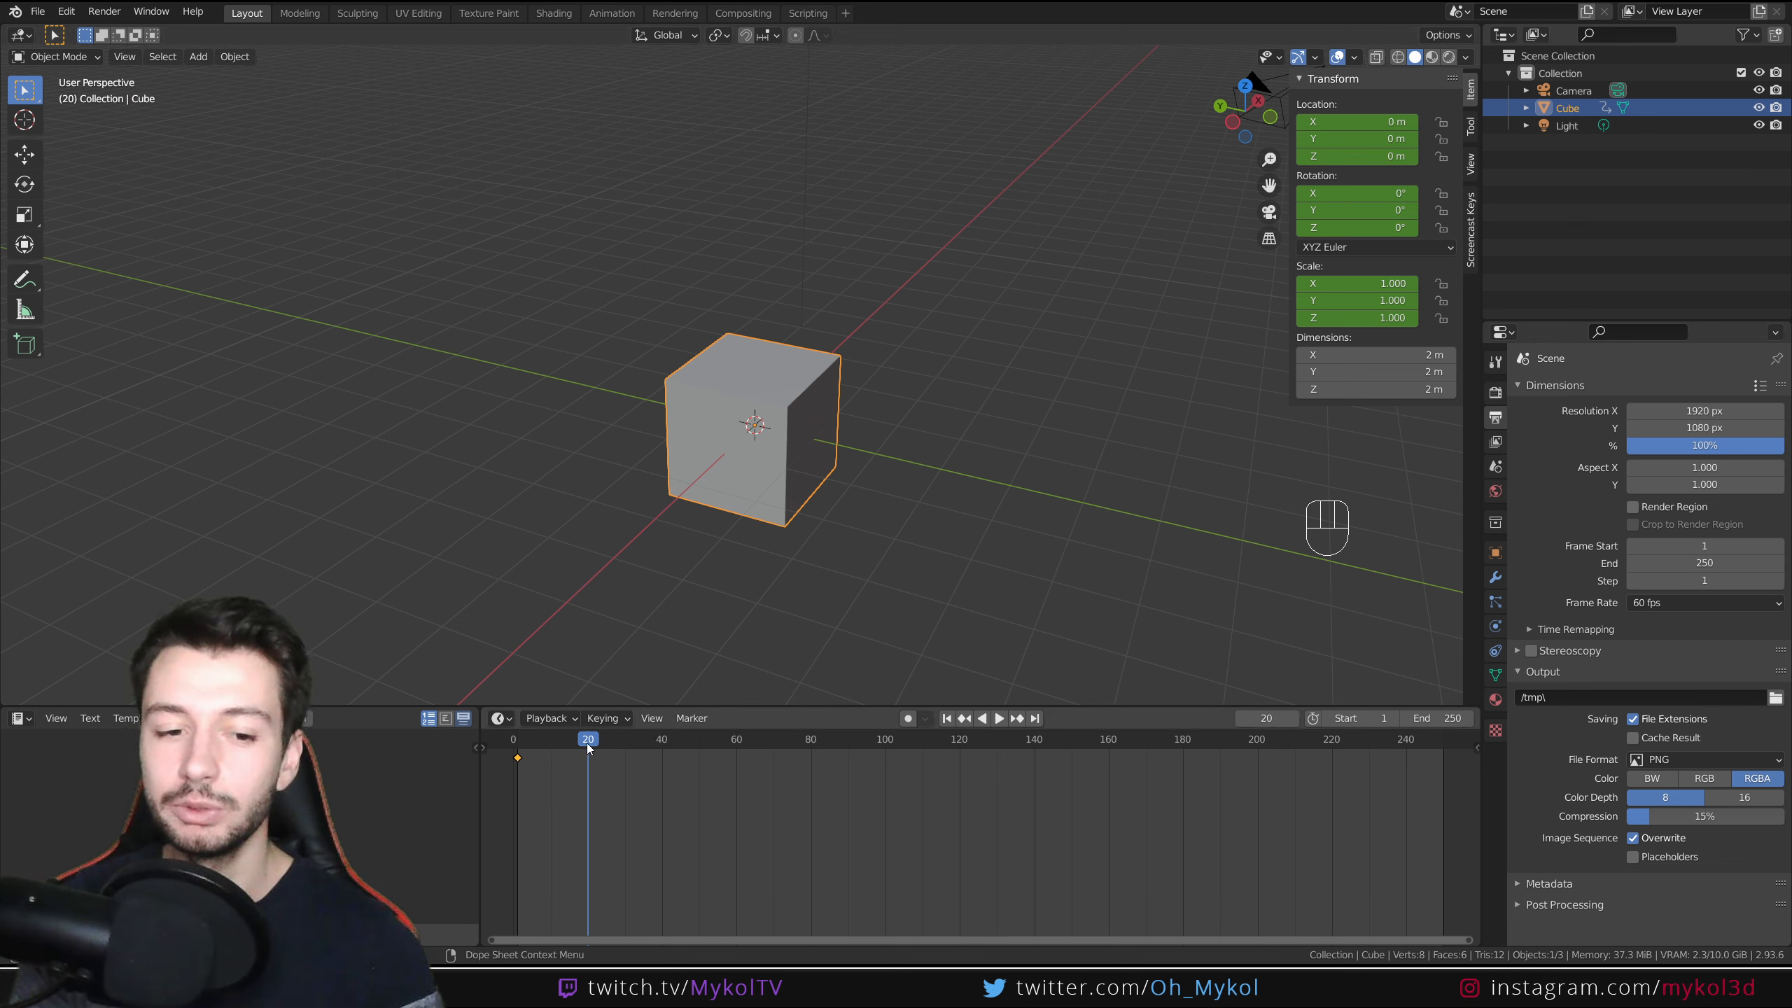
left_click_drag(586, 743, 518, 769)
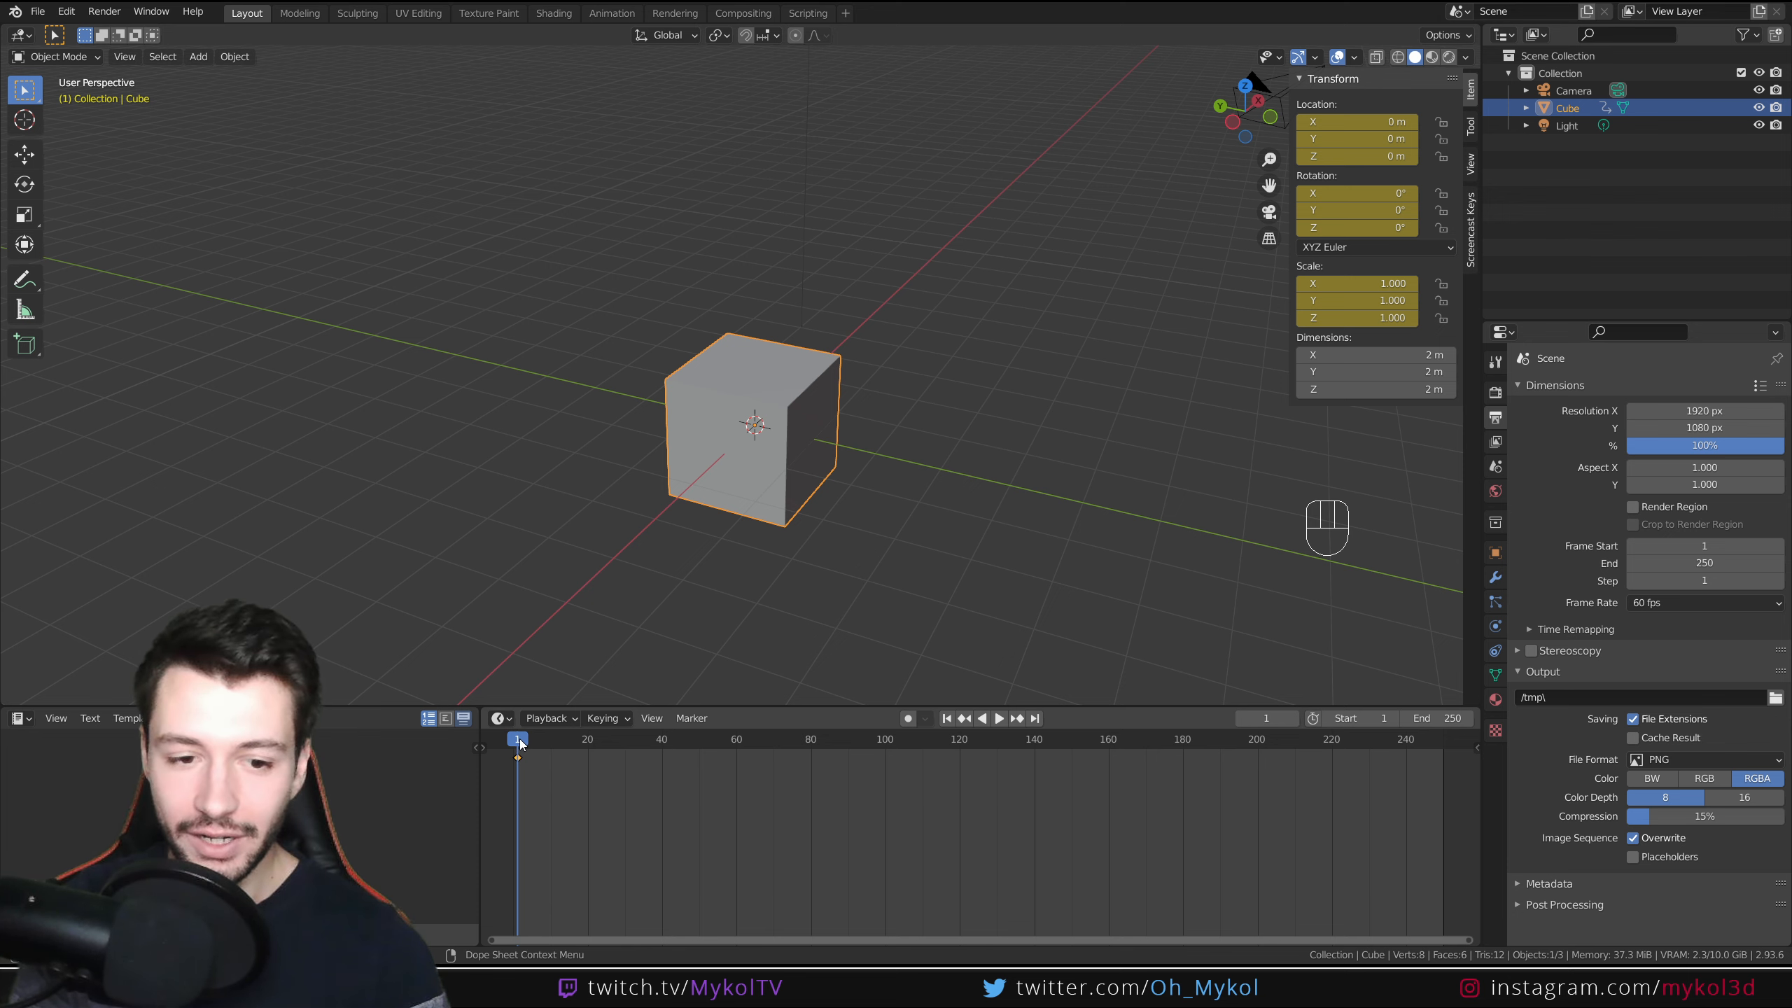
left_click_drag(519, 744, 662, 745)
scroll(814, 454, "down", 2)
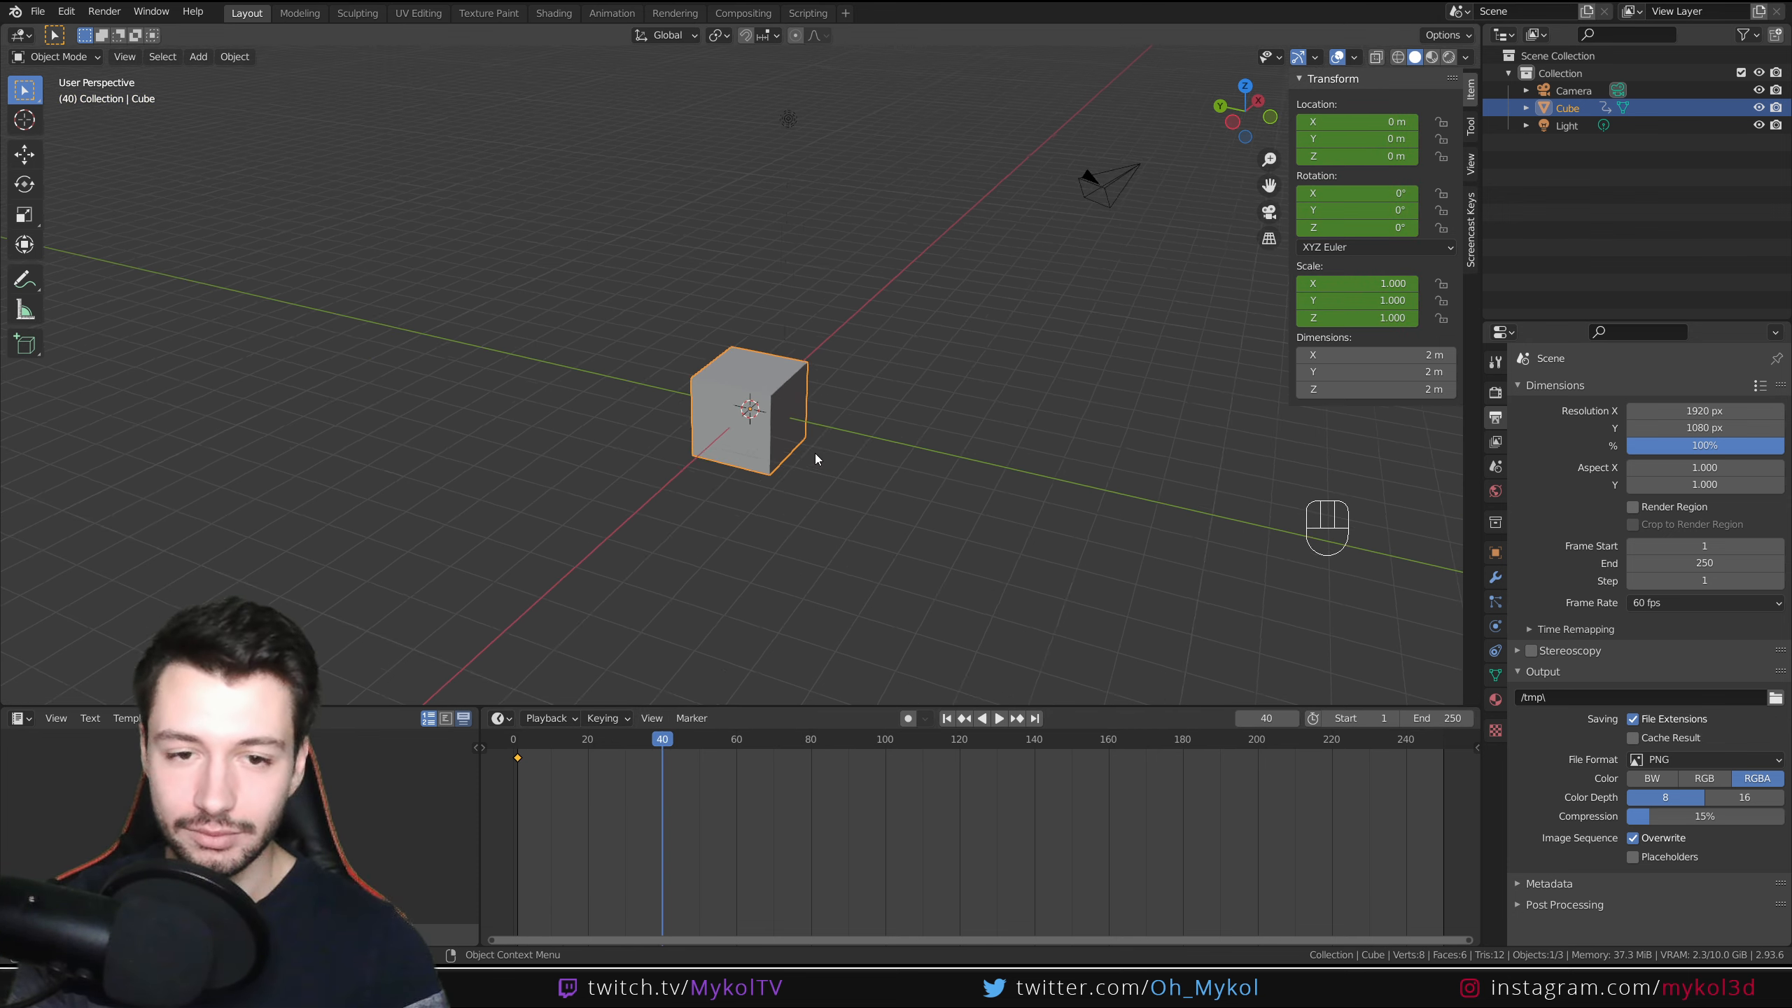
middle_click_drag(814, 458, 860, 548)
key("g")
left_click(1186, 639)
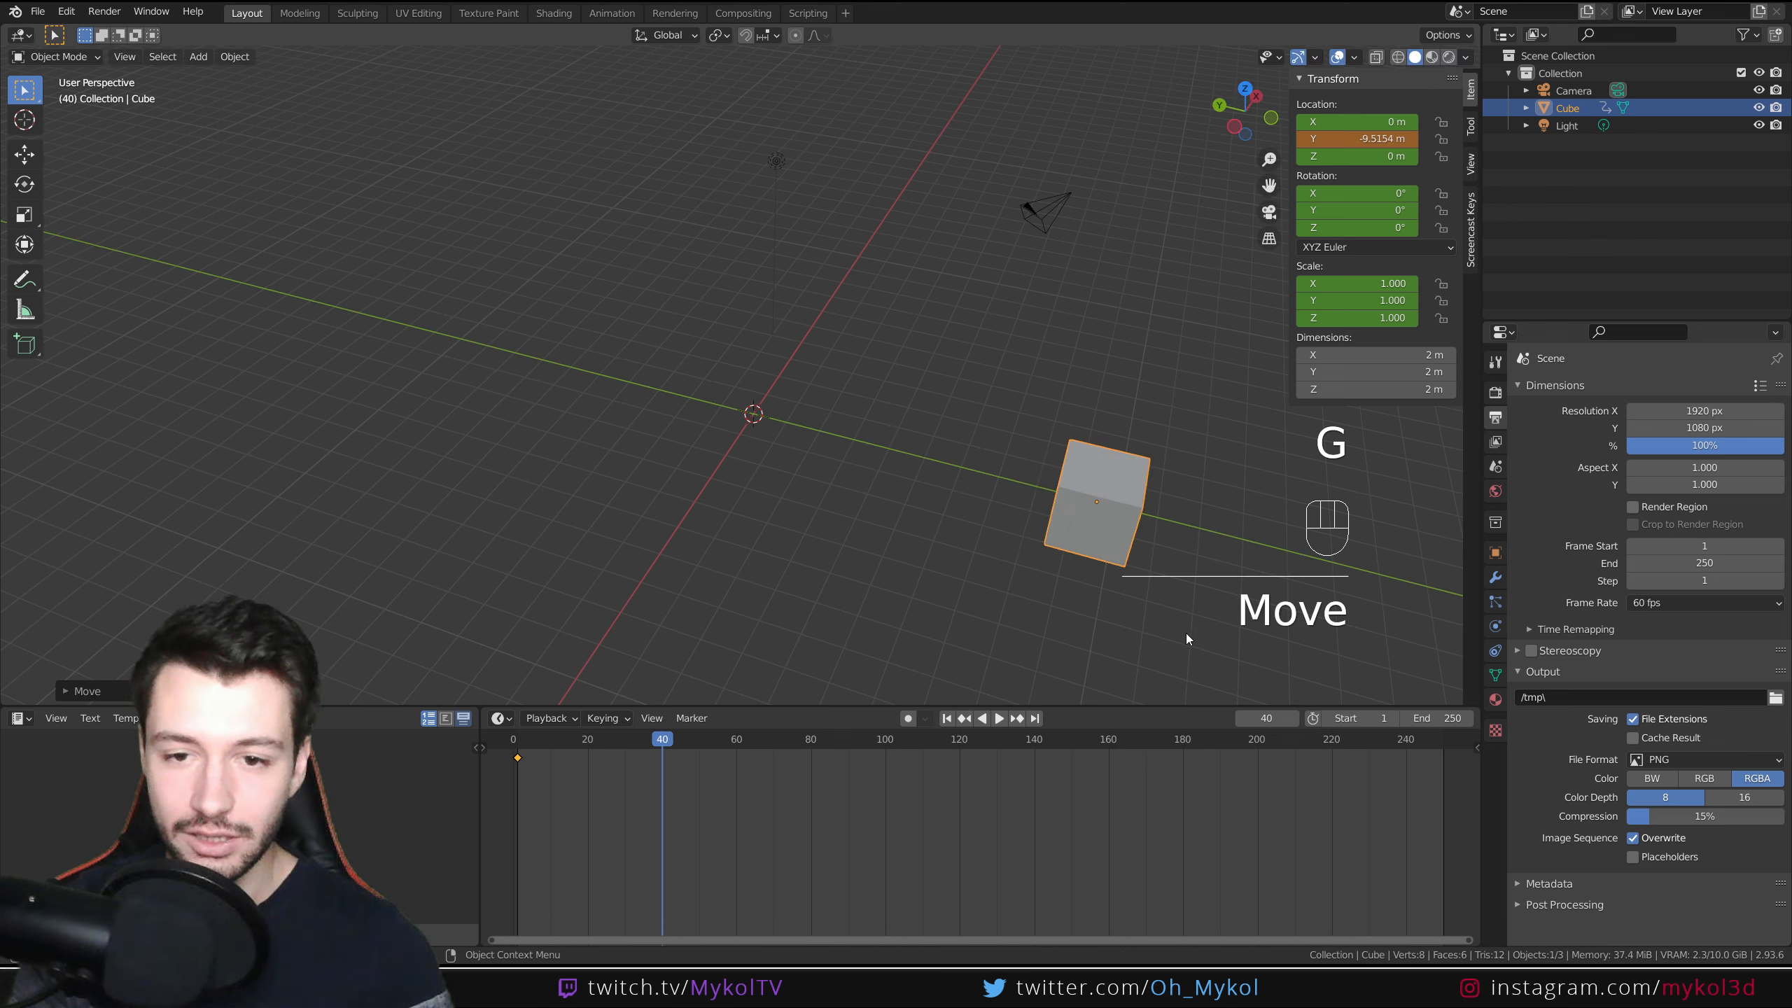
key("s")
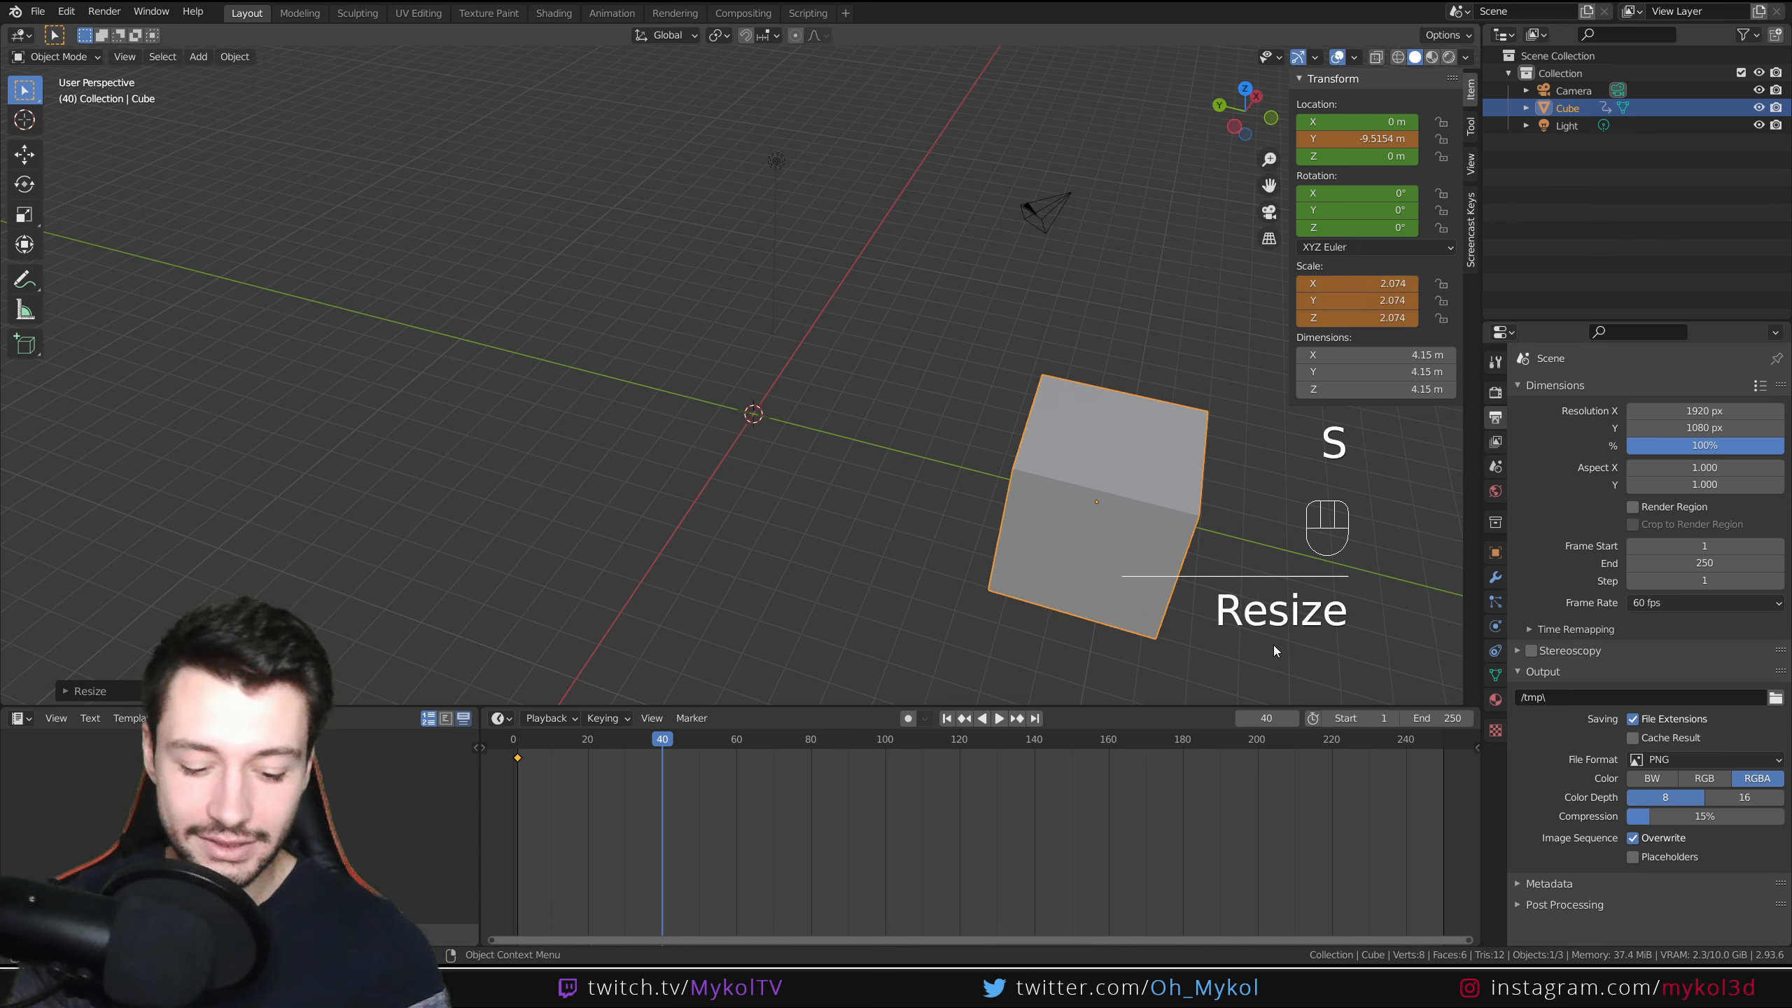
Rotate the cube about -46.5° around the Z axis and insert a Location, Rotation & Scale keyframe at frame 40
key("r")
key("z")
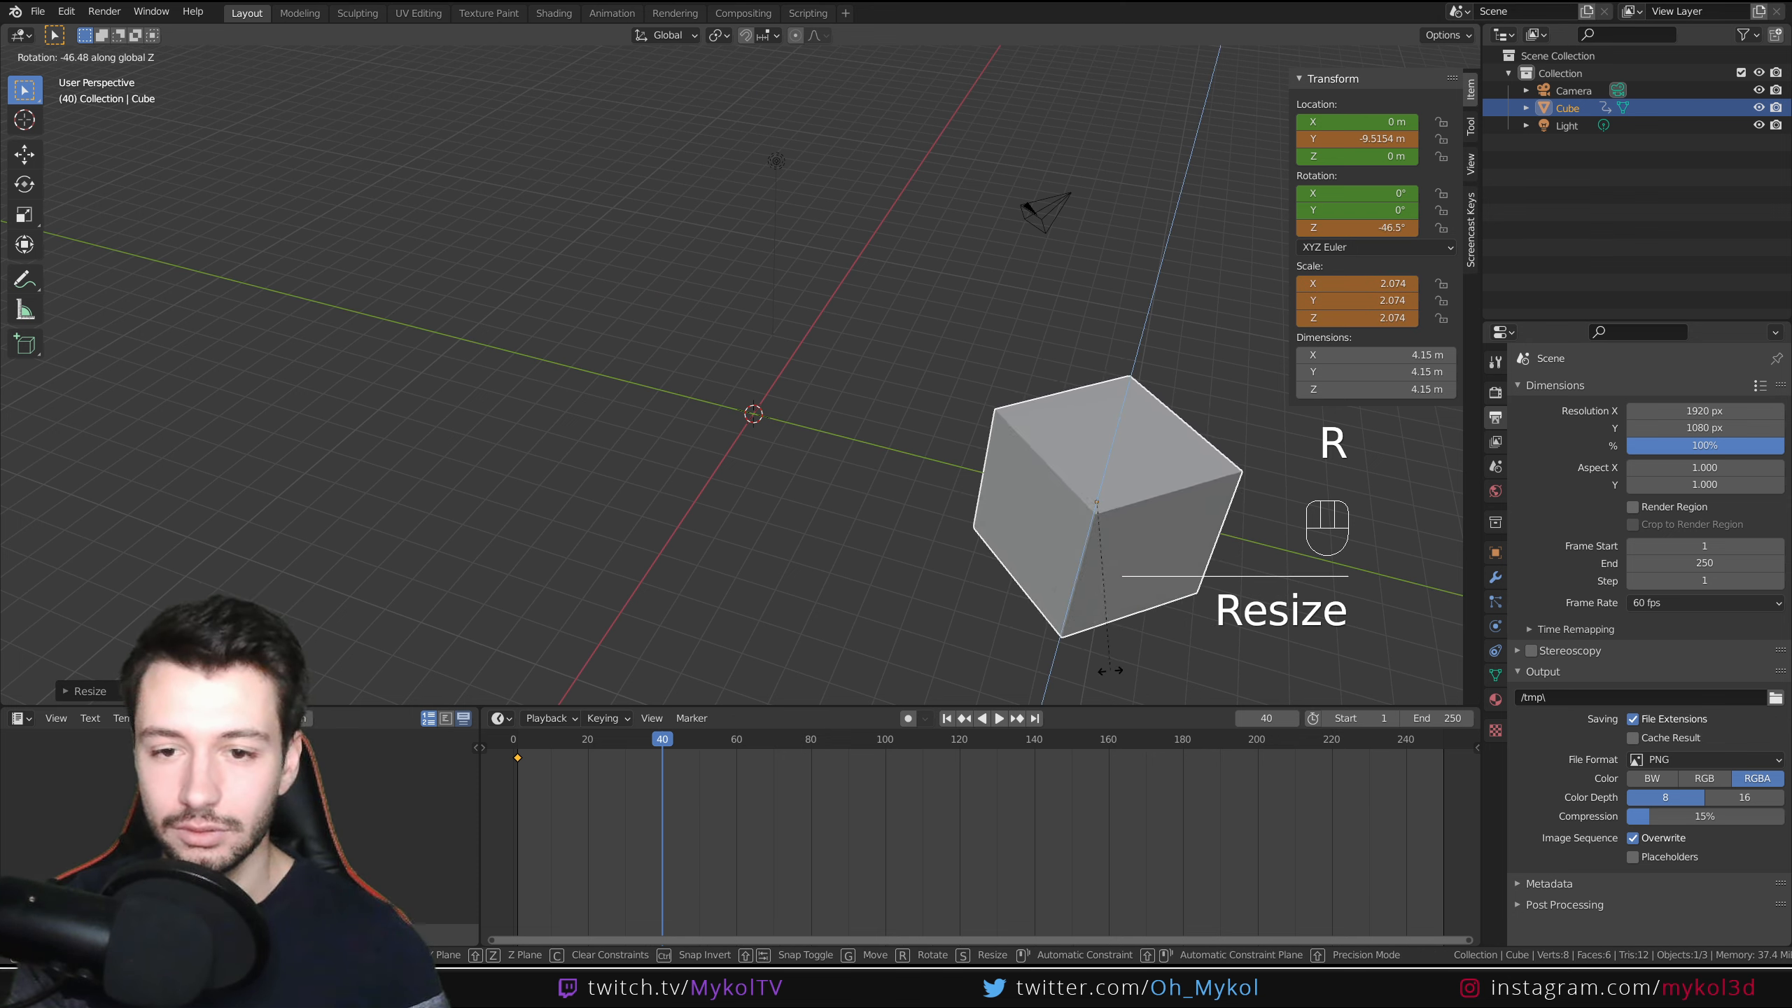
left_click(883, 634)
key("i")
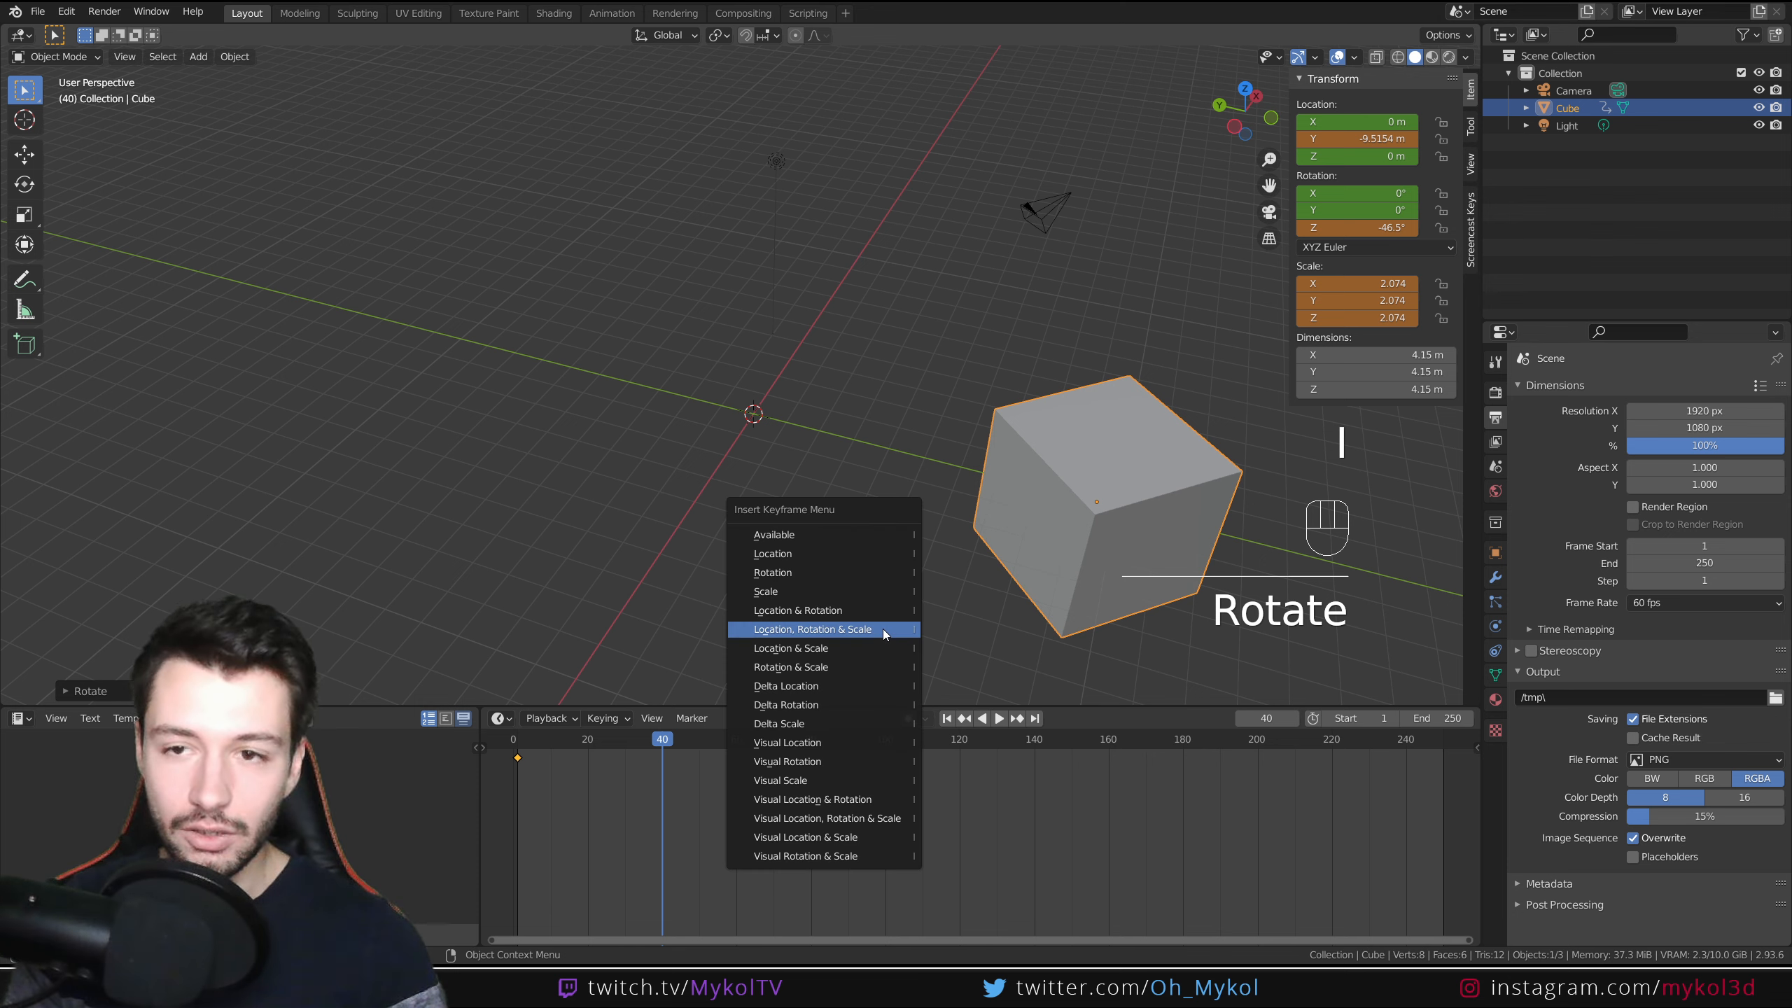
left_click(882, 628)
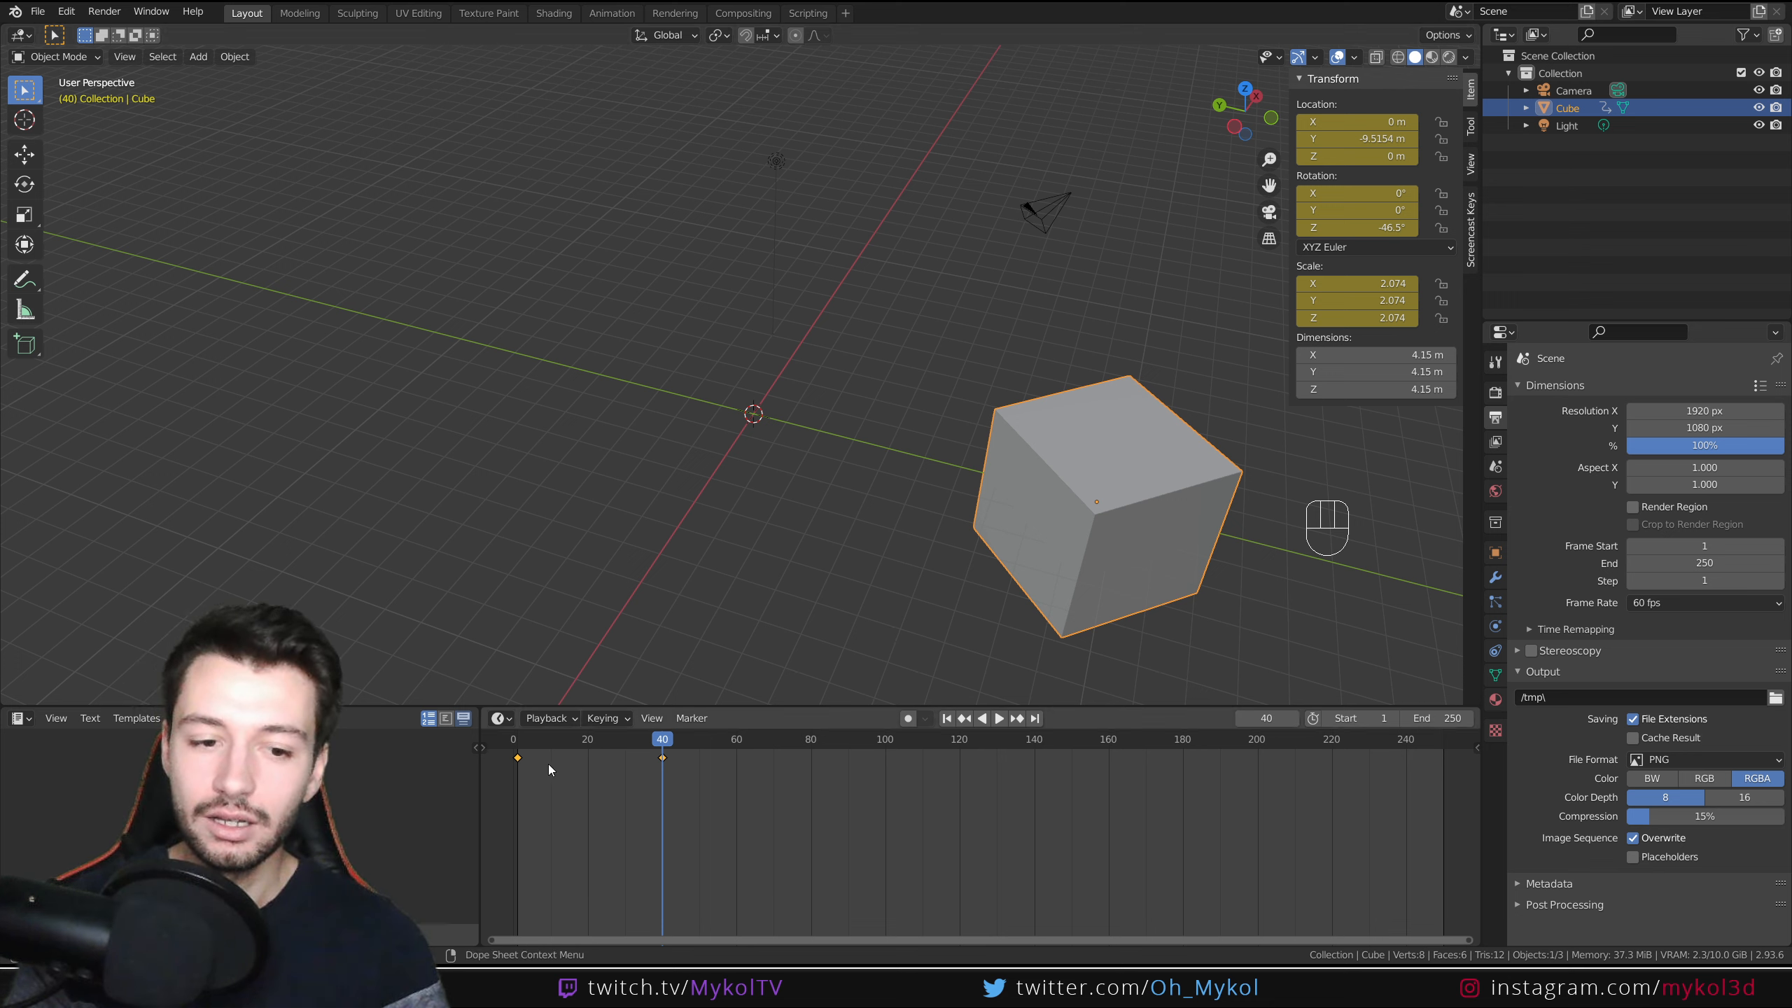
Compare the cube's transforms at the frame 1 and frame 40 keyframes and scrub through the motion between them
left_click(519, 741)
key("space")
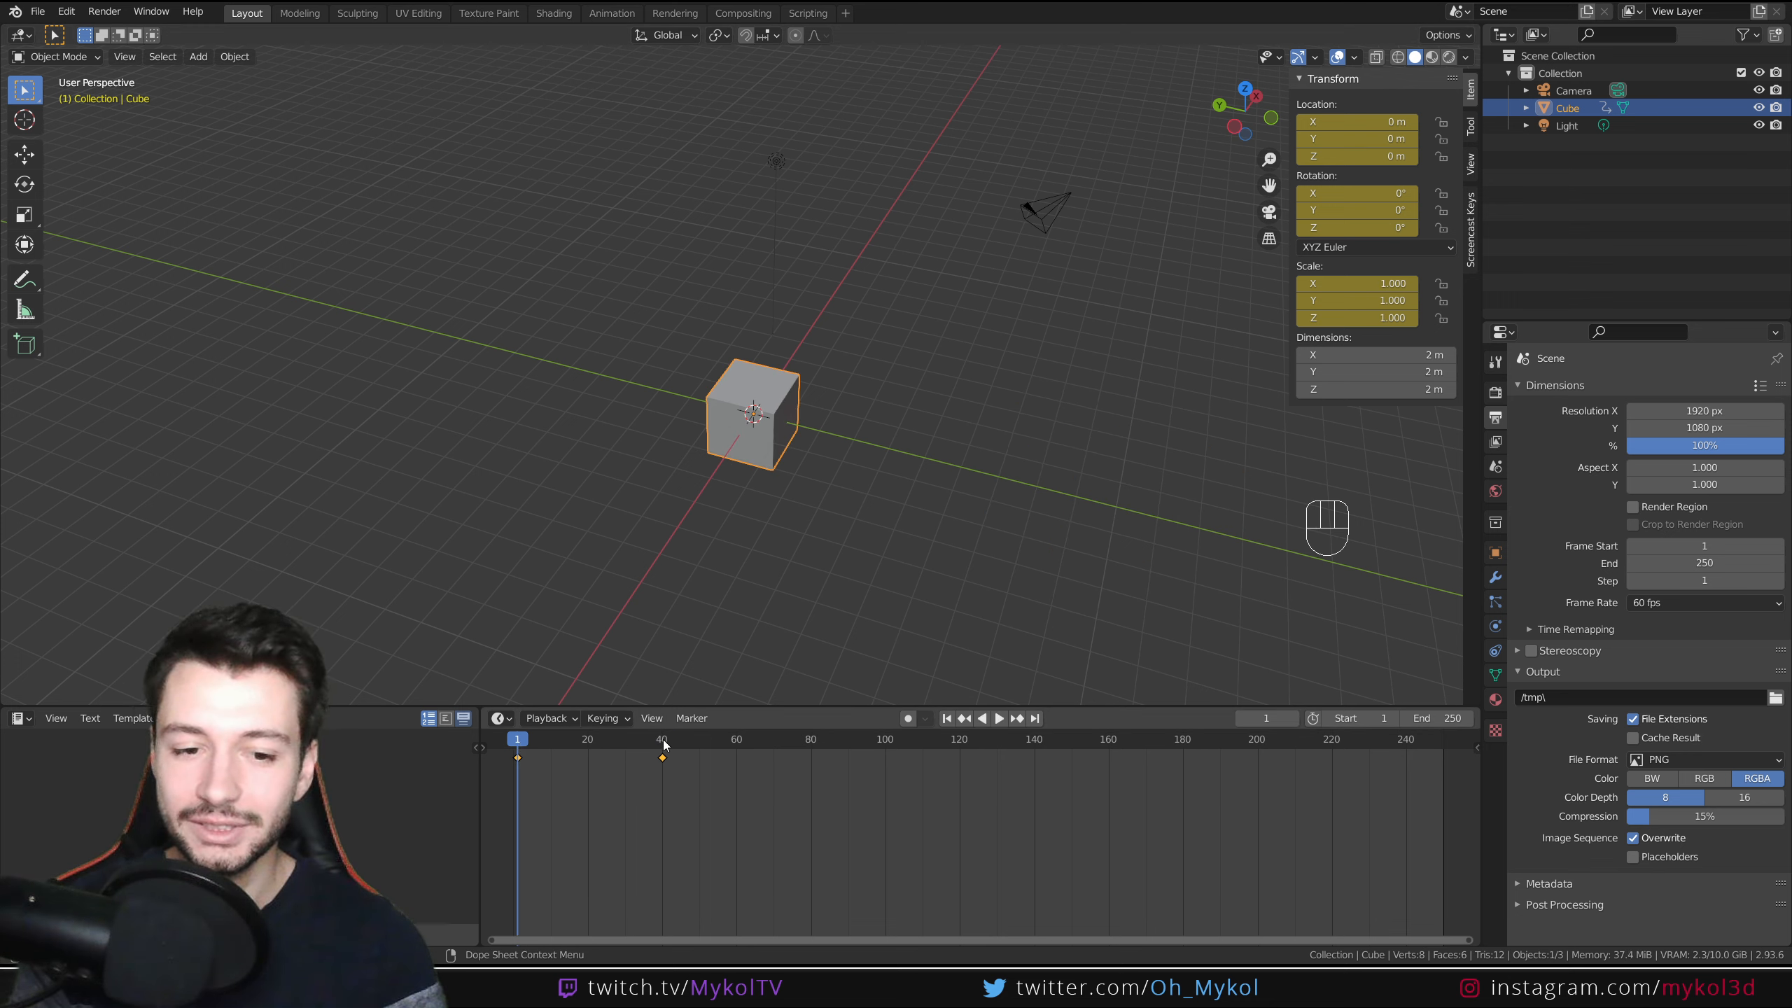
key("space")
left_click(663, 739)
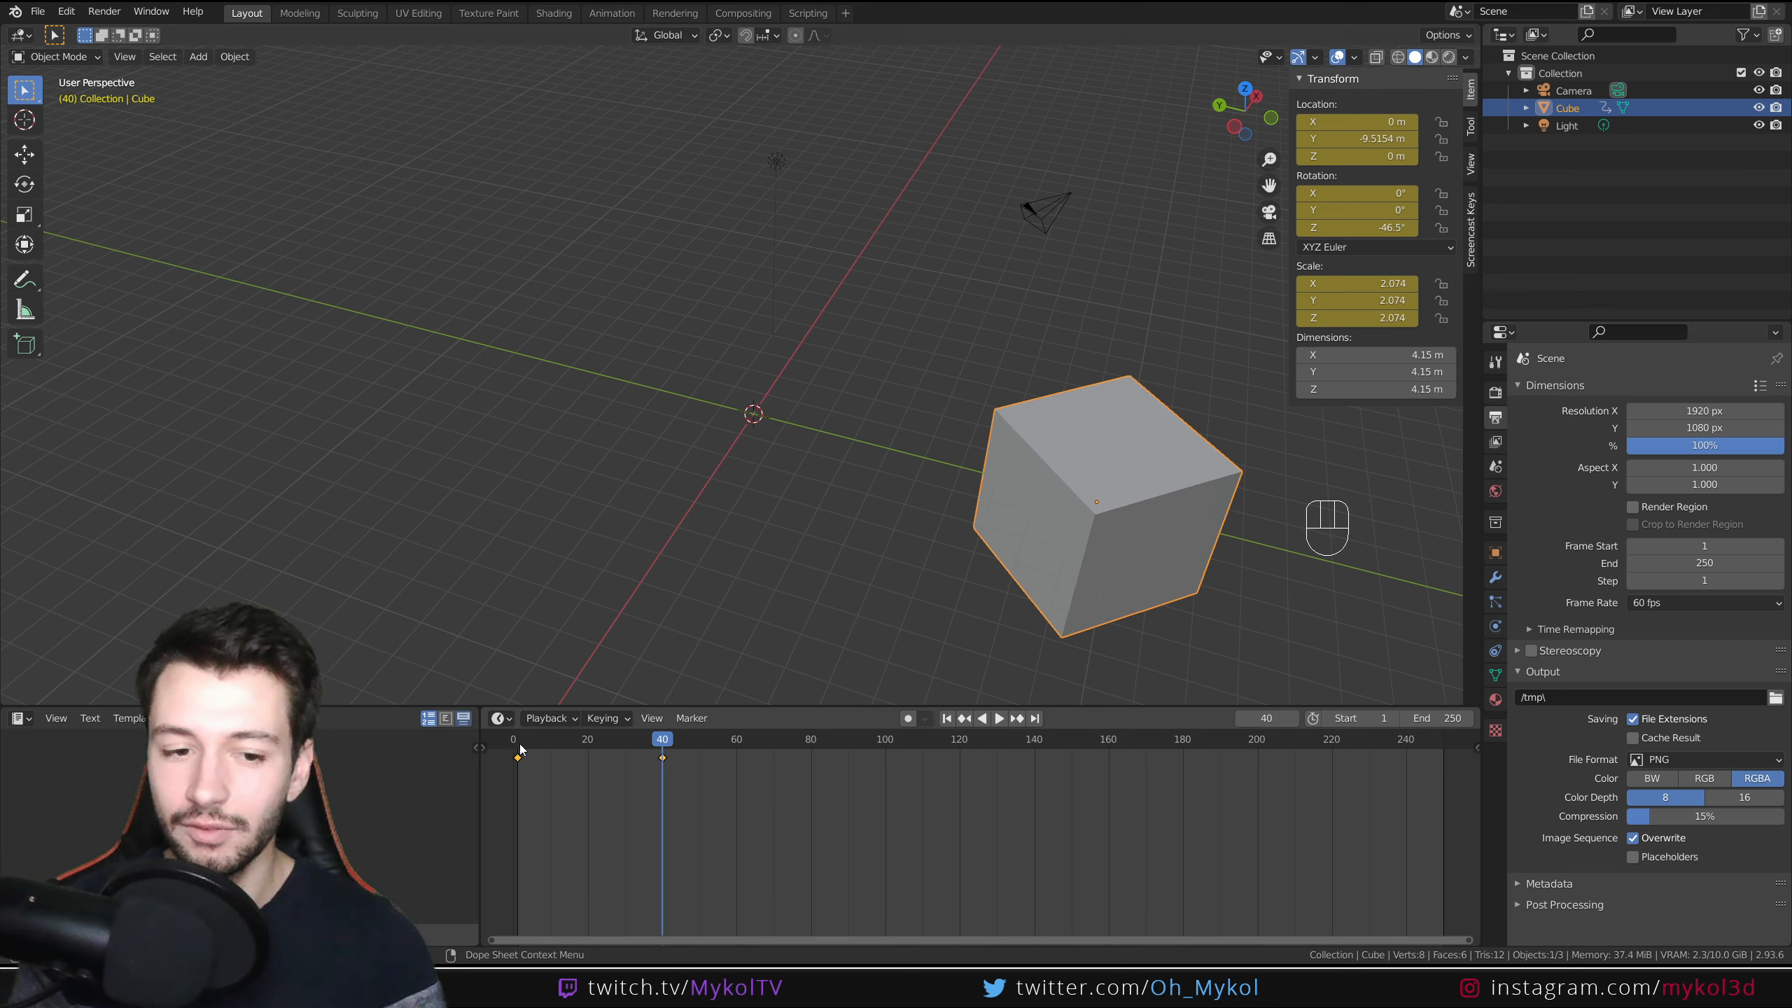
left_click(519, 747)
left_click(661, 740)
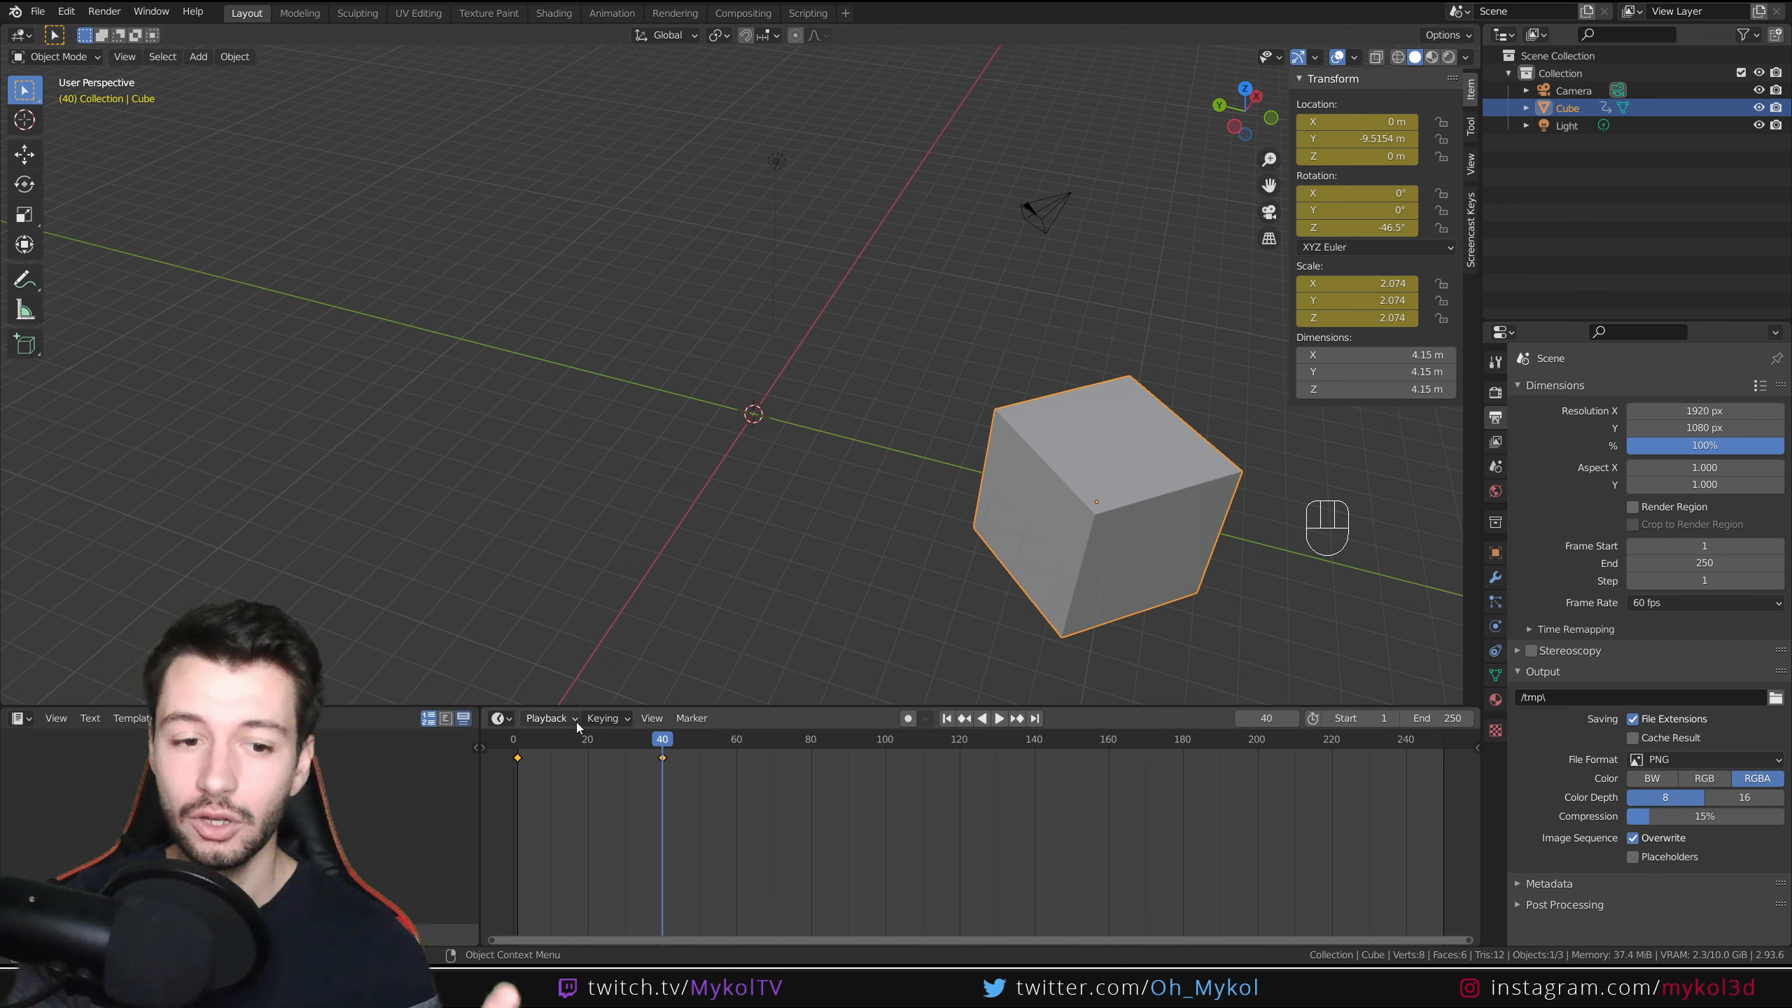
left_click_drag(513, 742, 517, 777)
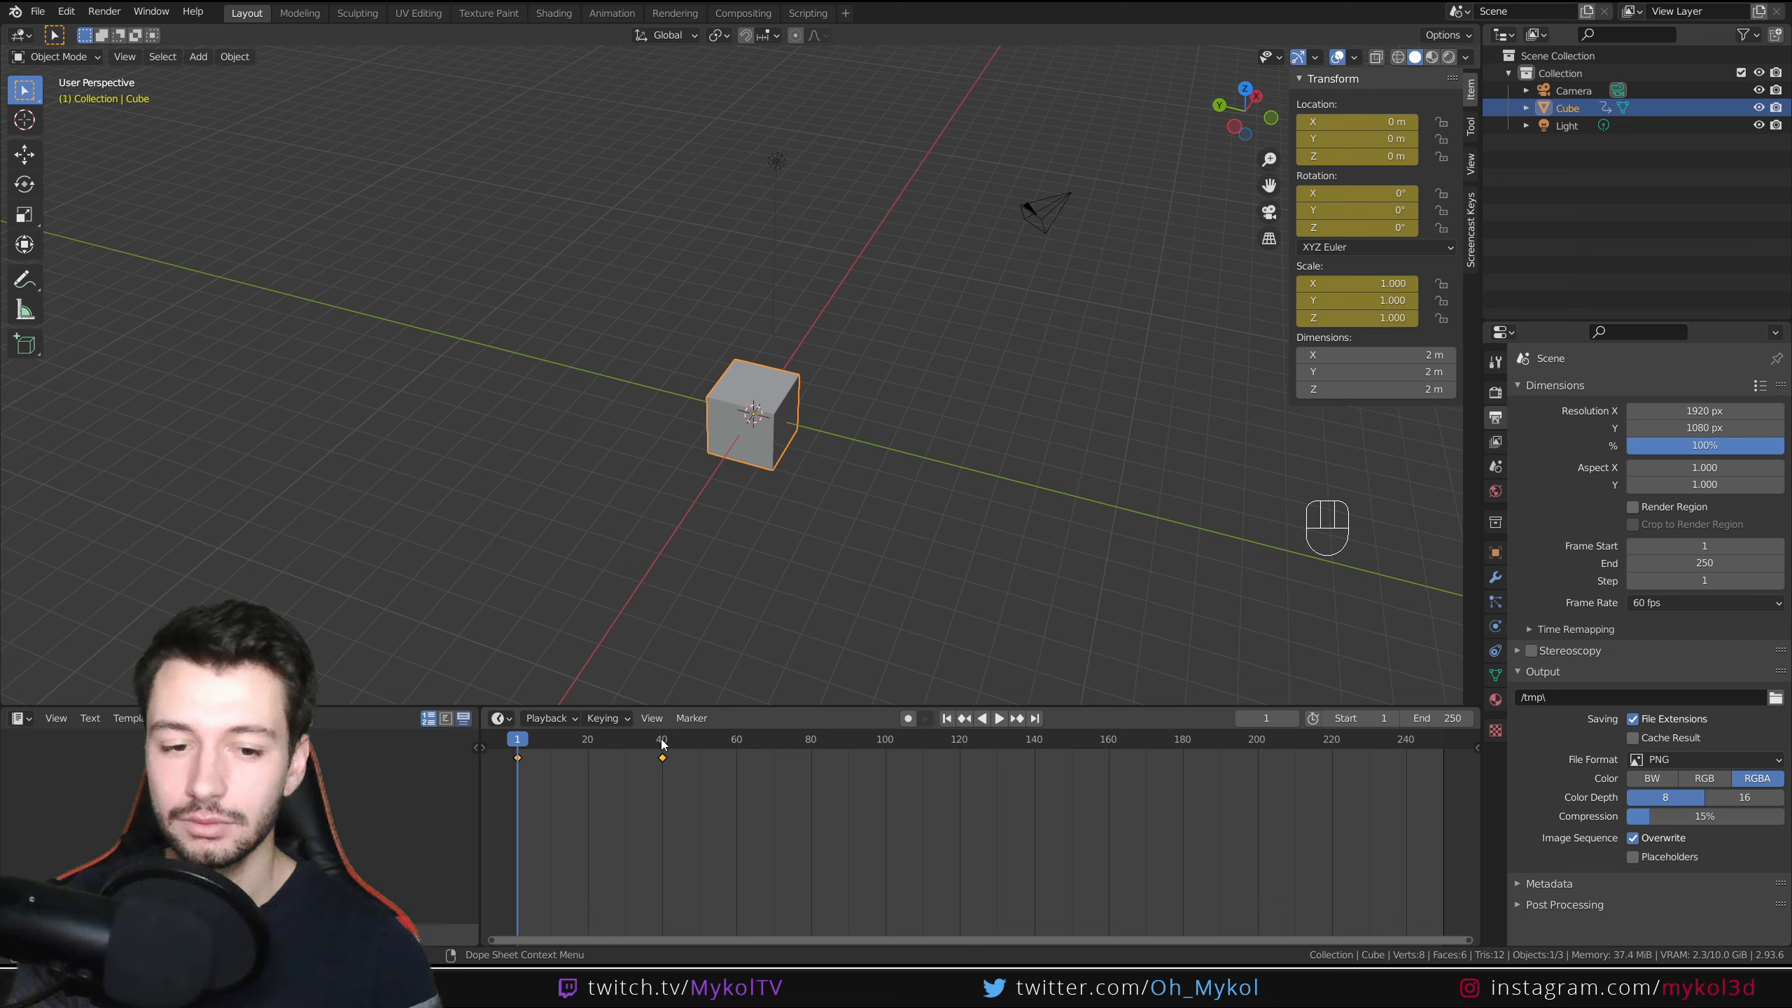
left_click(662, 741)
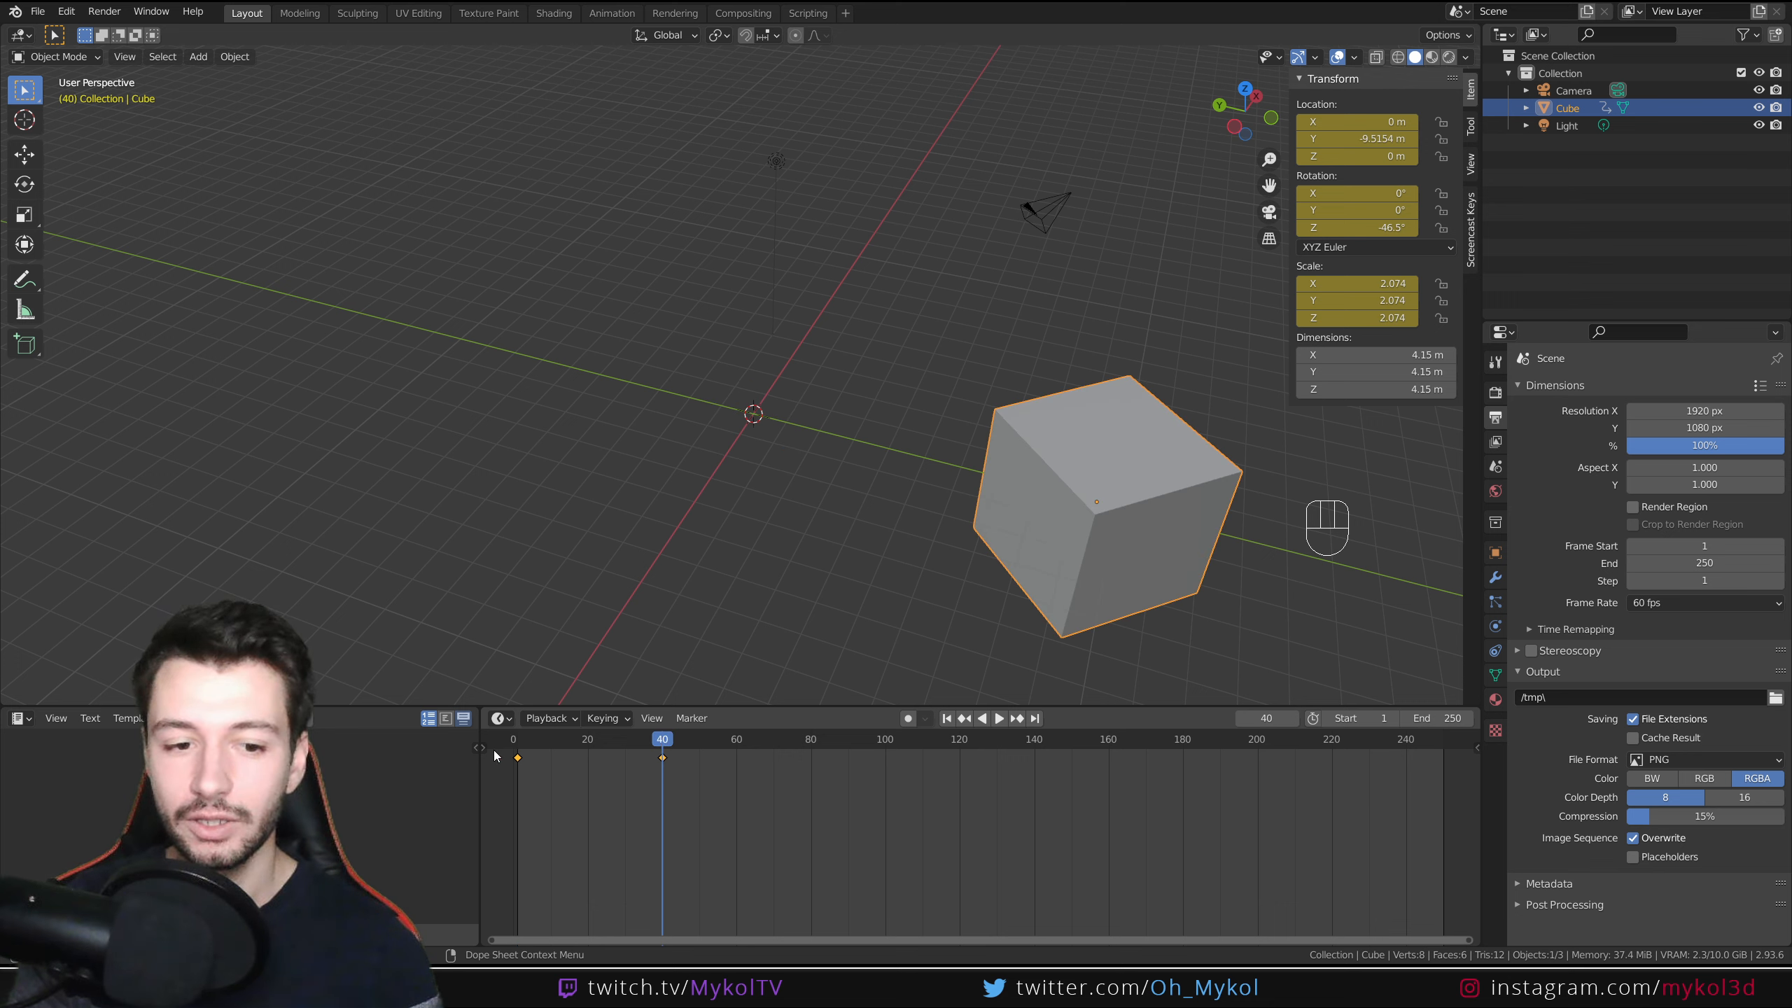
left_click_drag(519, 741, 665, 776)
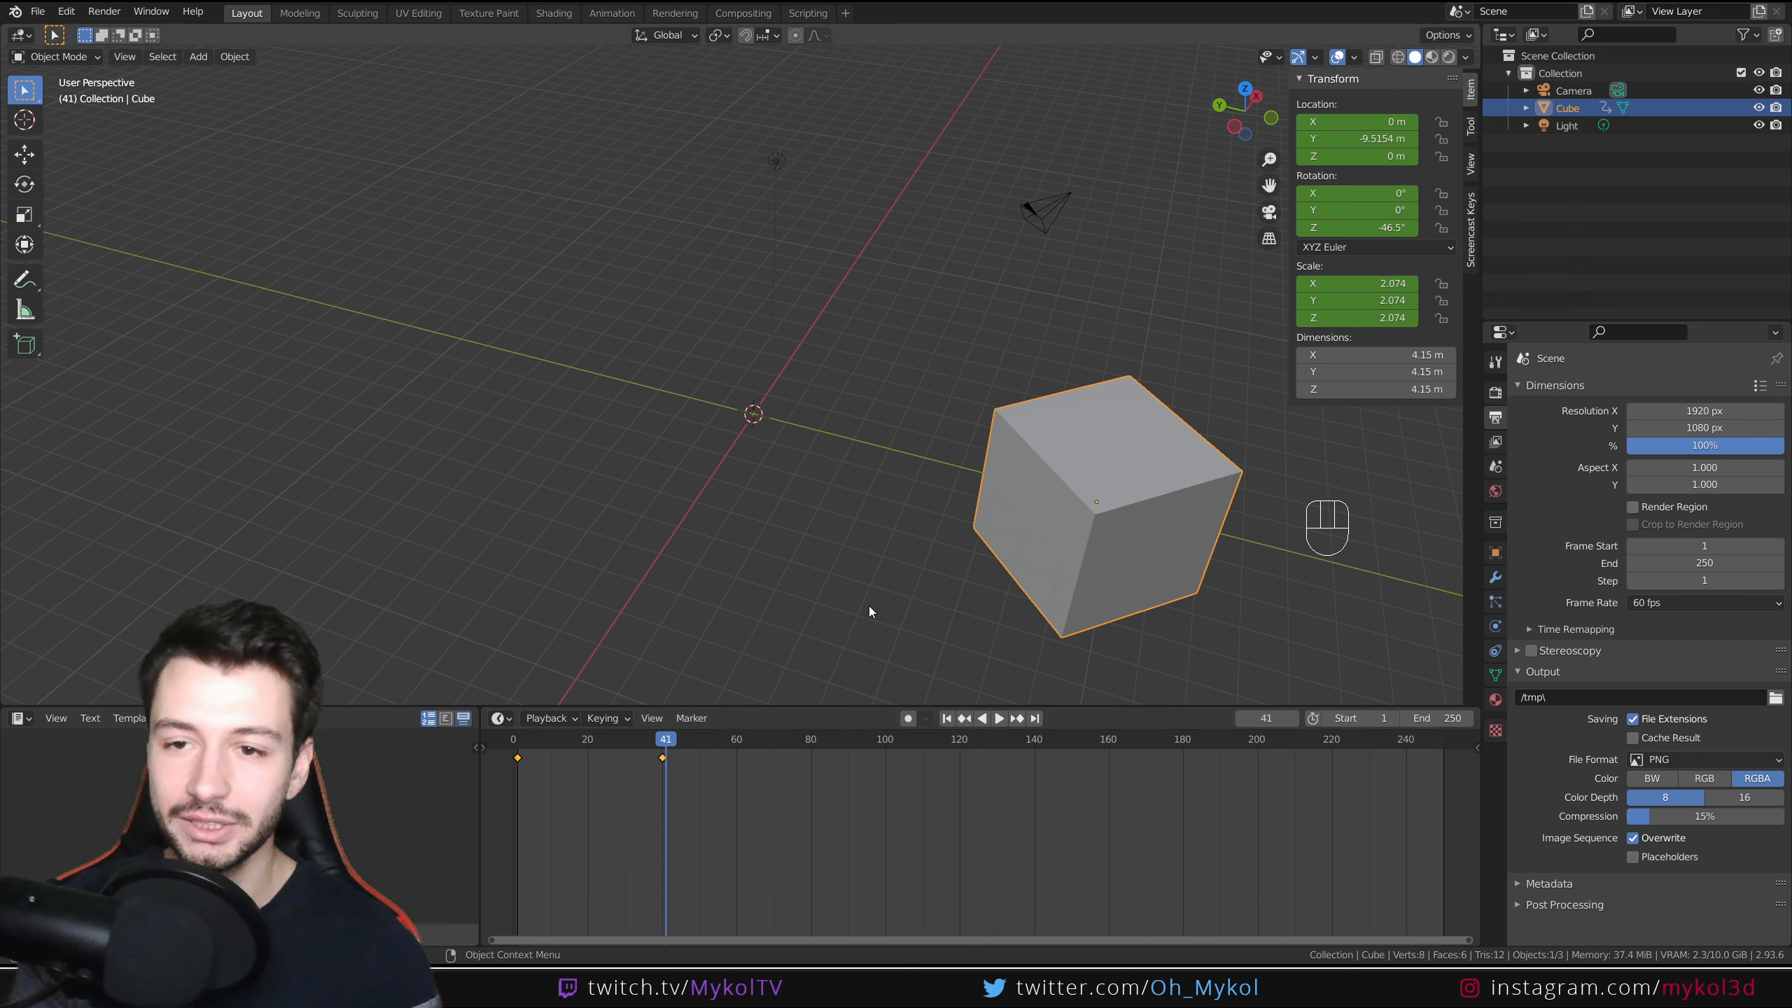
left_click_drag(523, 741, 518, 741)
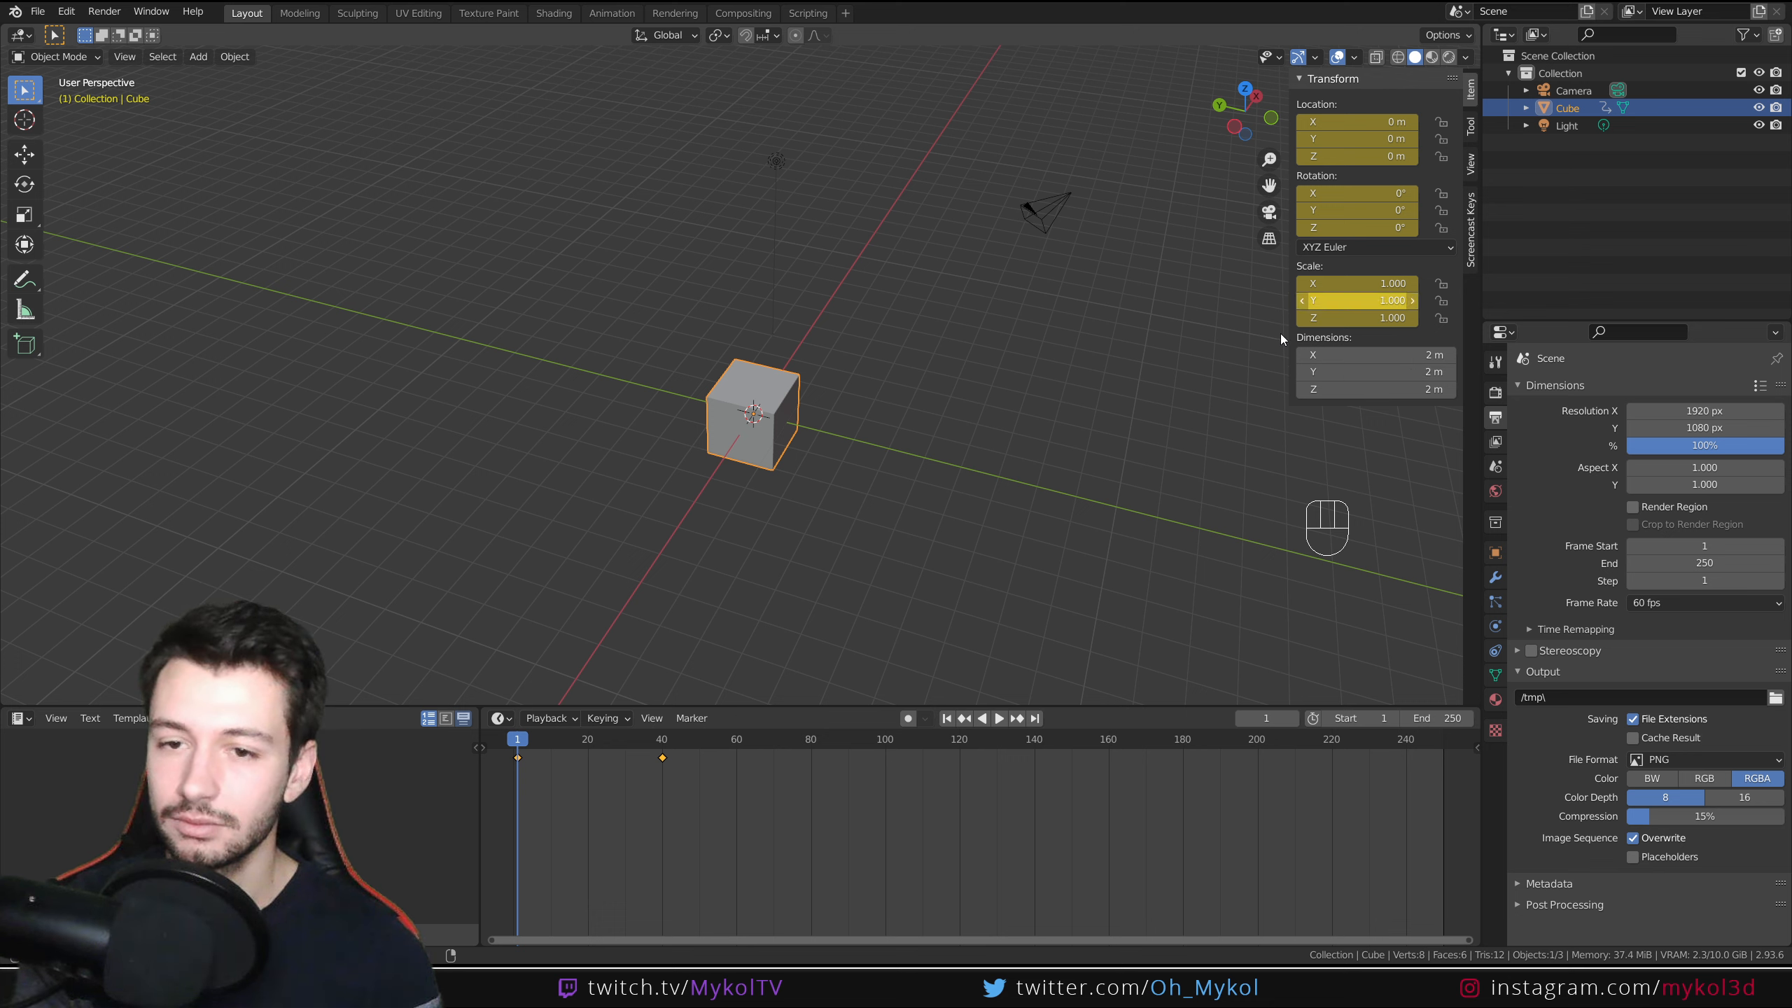
left_click(660, 746)
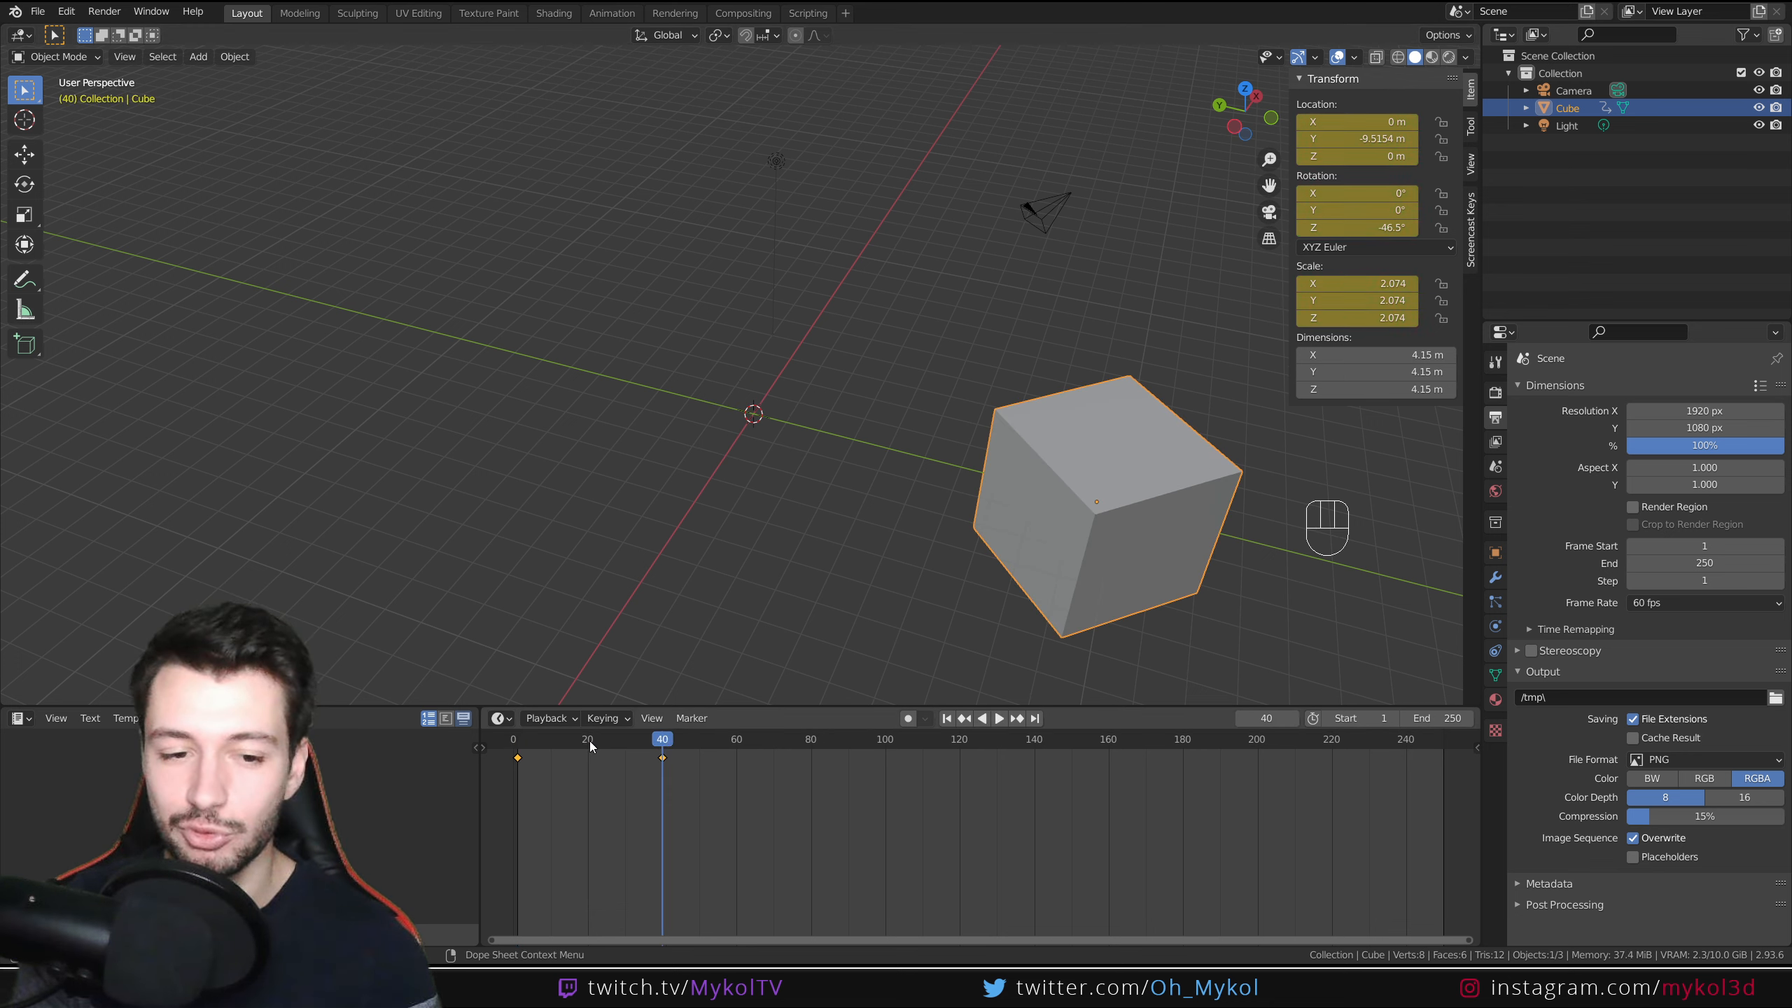
Play the cube's animation several times from the start of the timeline and return to frame 0
left_click(514, 741)
key("space")
mouse_move(518, 741)
left_mouse_down()
mouse_move(549, 757)
mouse_move(662, 742)
mouse_move(522, 747)
left_mouse_up()
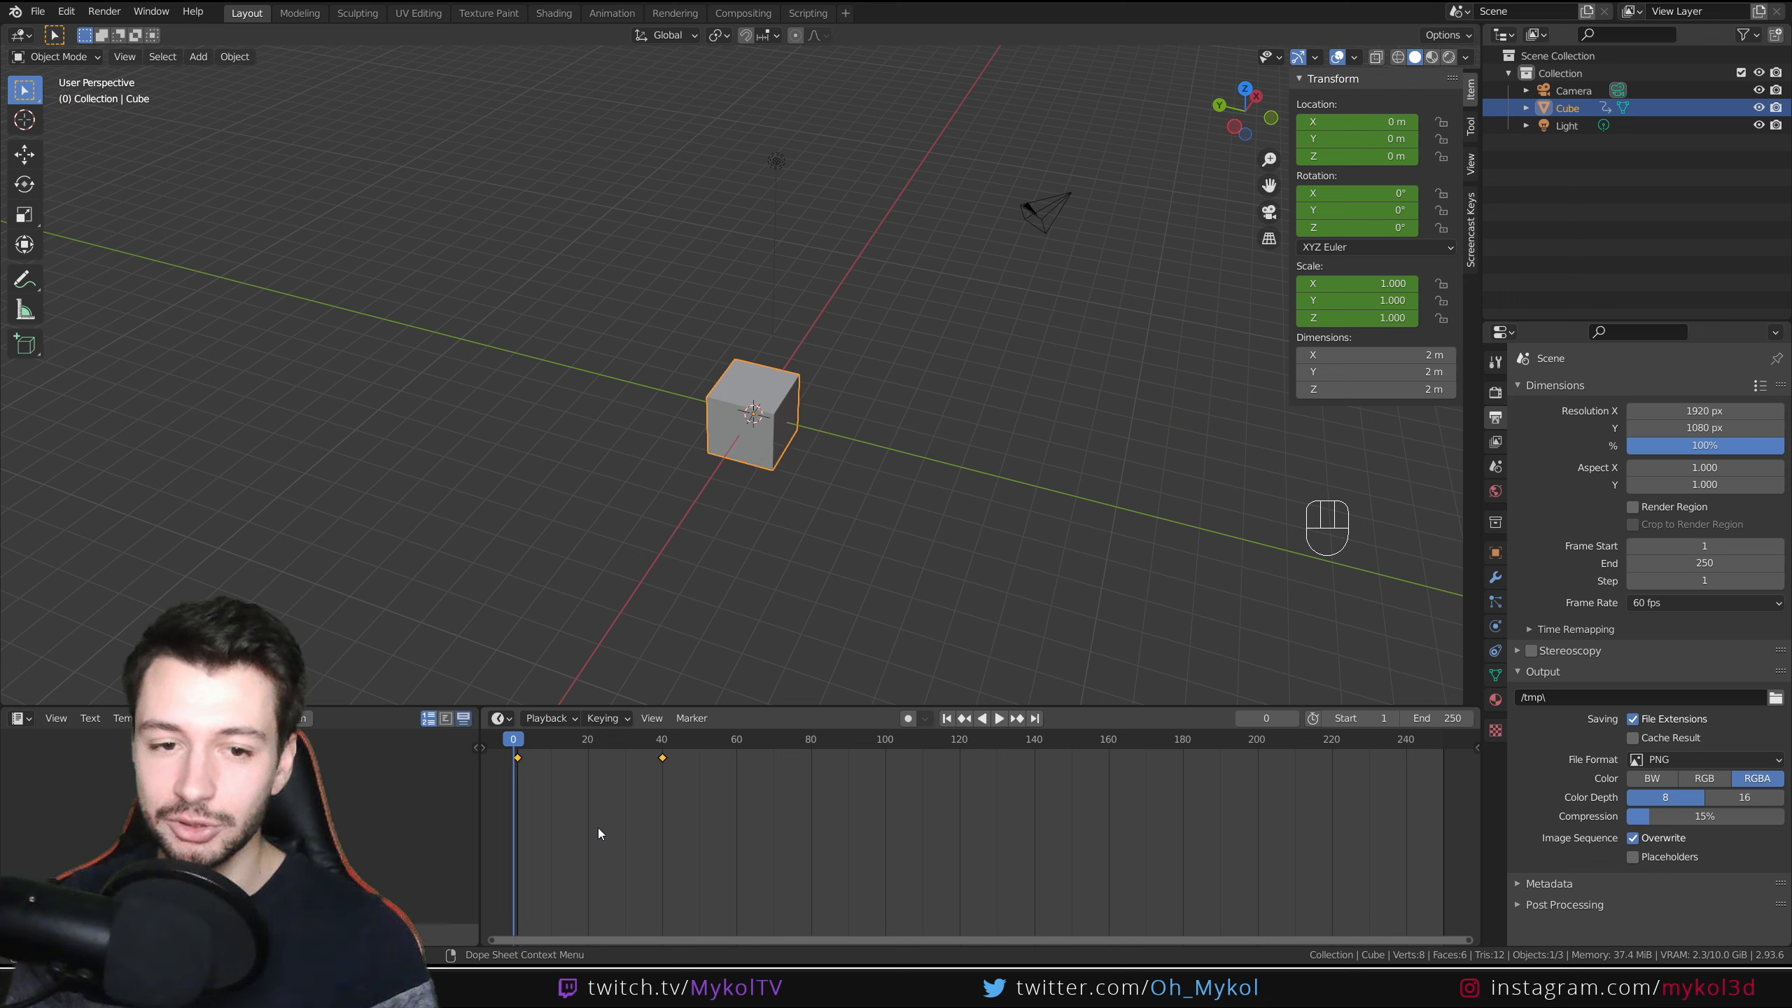
key("space")
key("space")
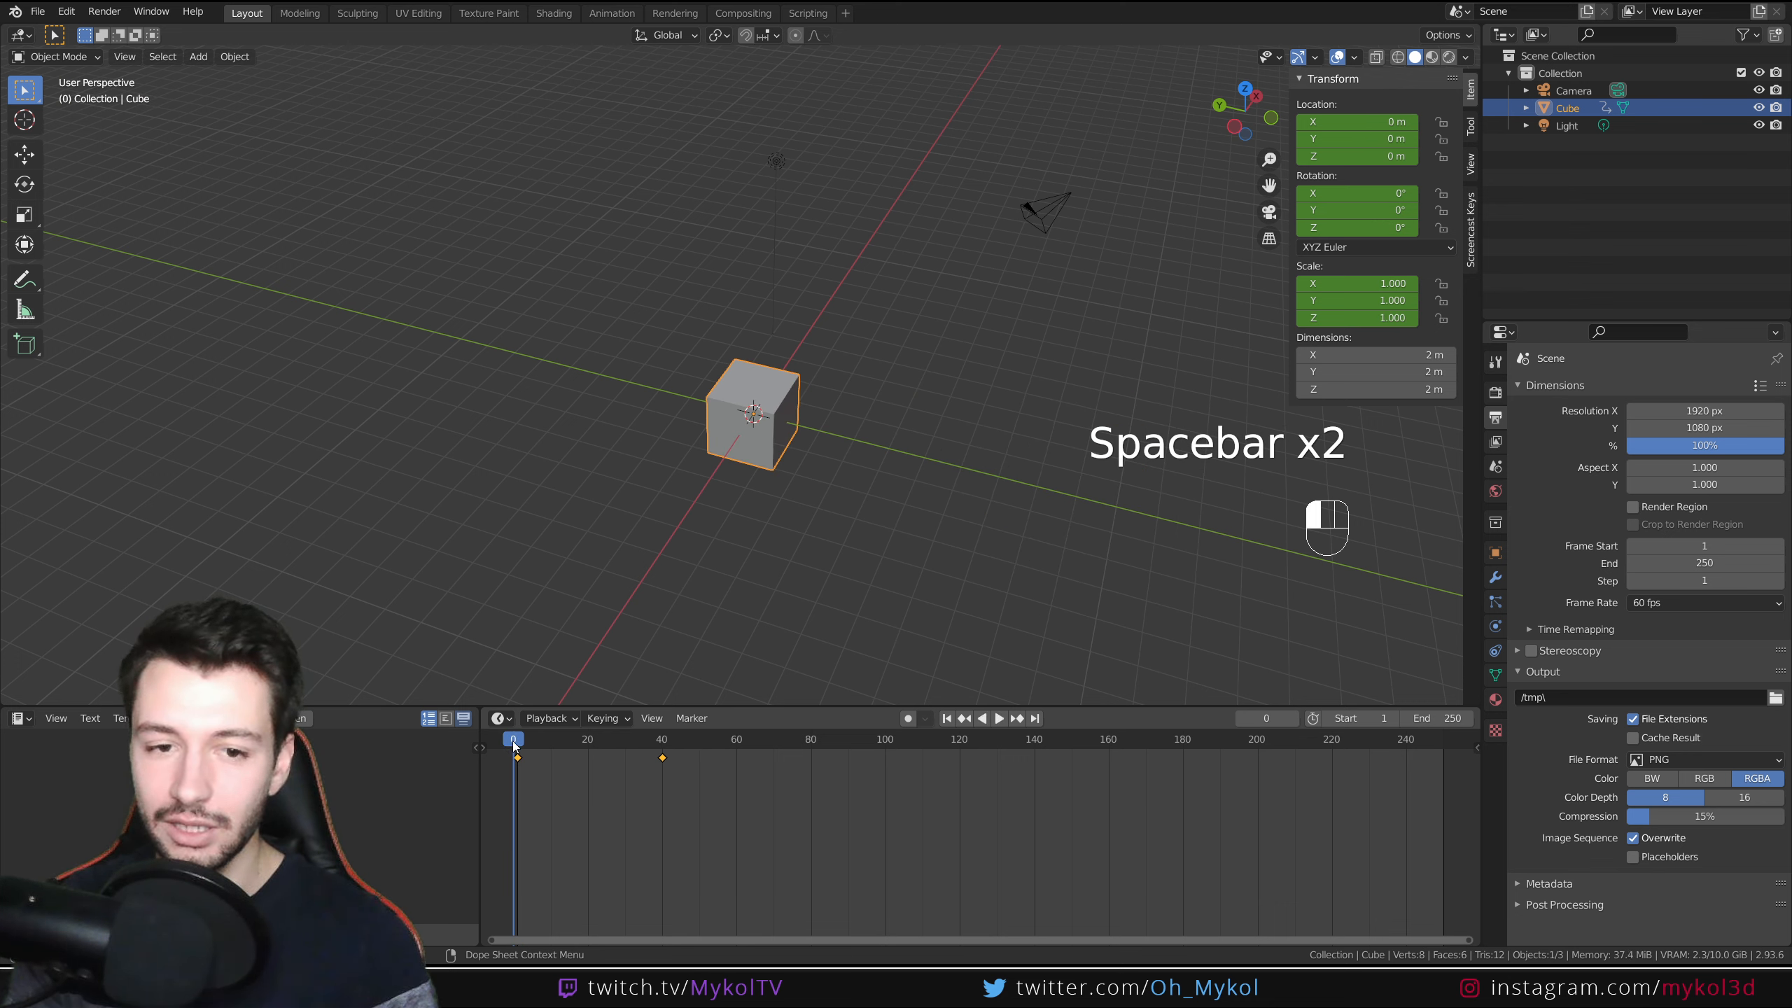
key("space")
key("space")
left_click_drag(742, 738, 513, 741)
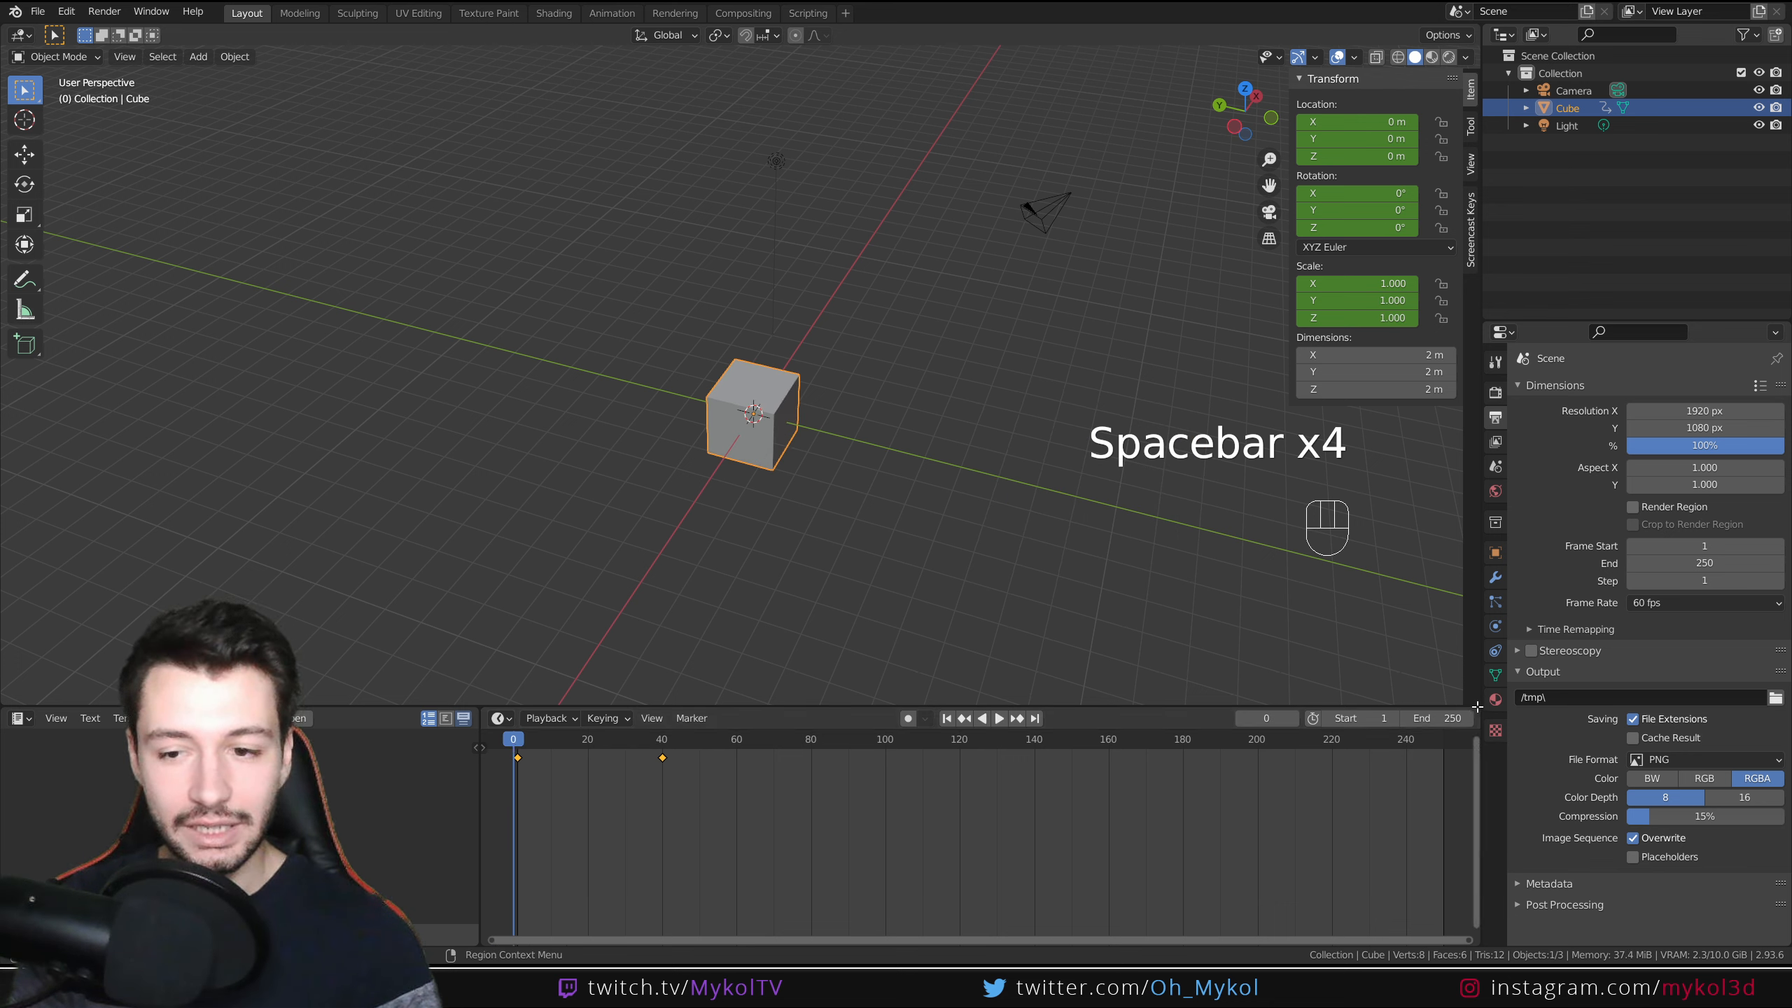
Split the timeline area in two and turn the new part into a Graph Editor
left_click_drag(1473, 711, 976, 730)
left_click(965, 719)
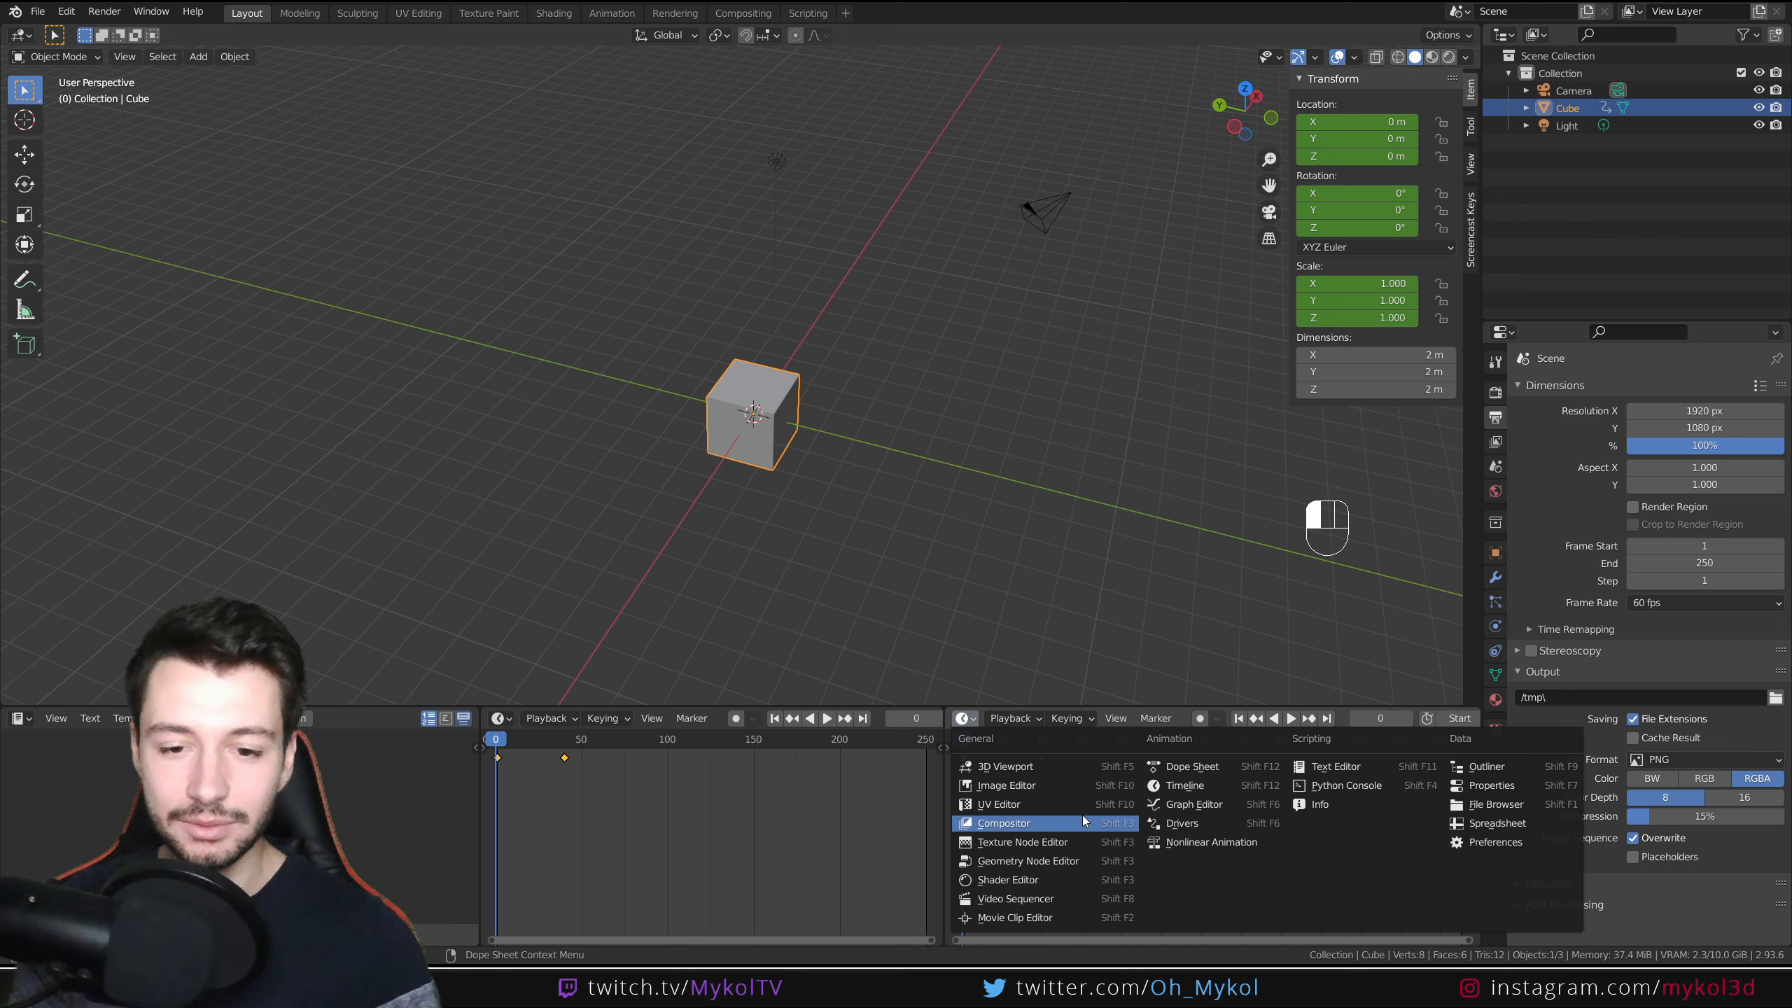
left_click(1187, 805)
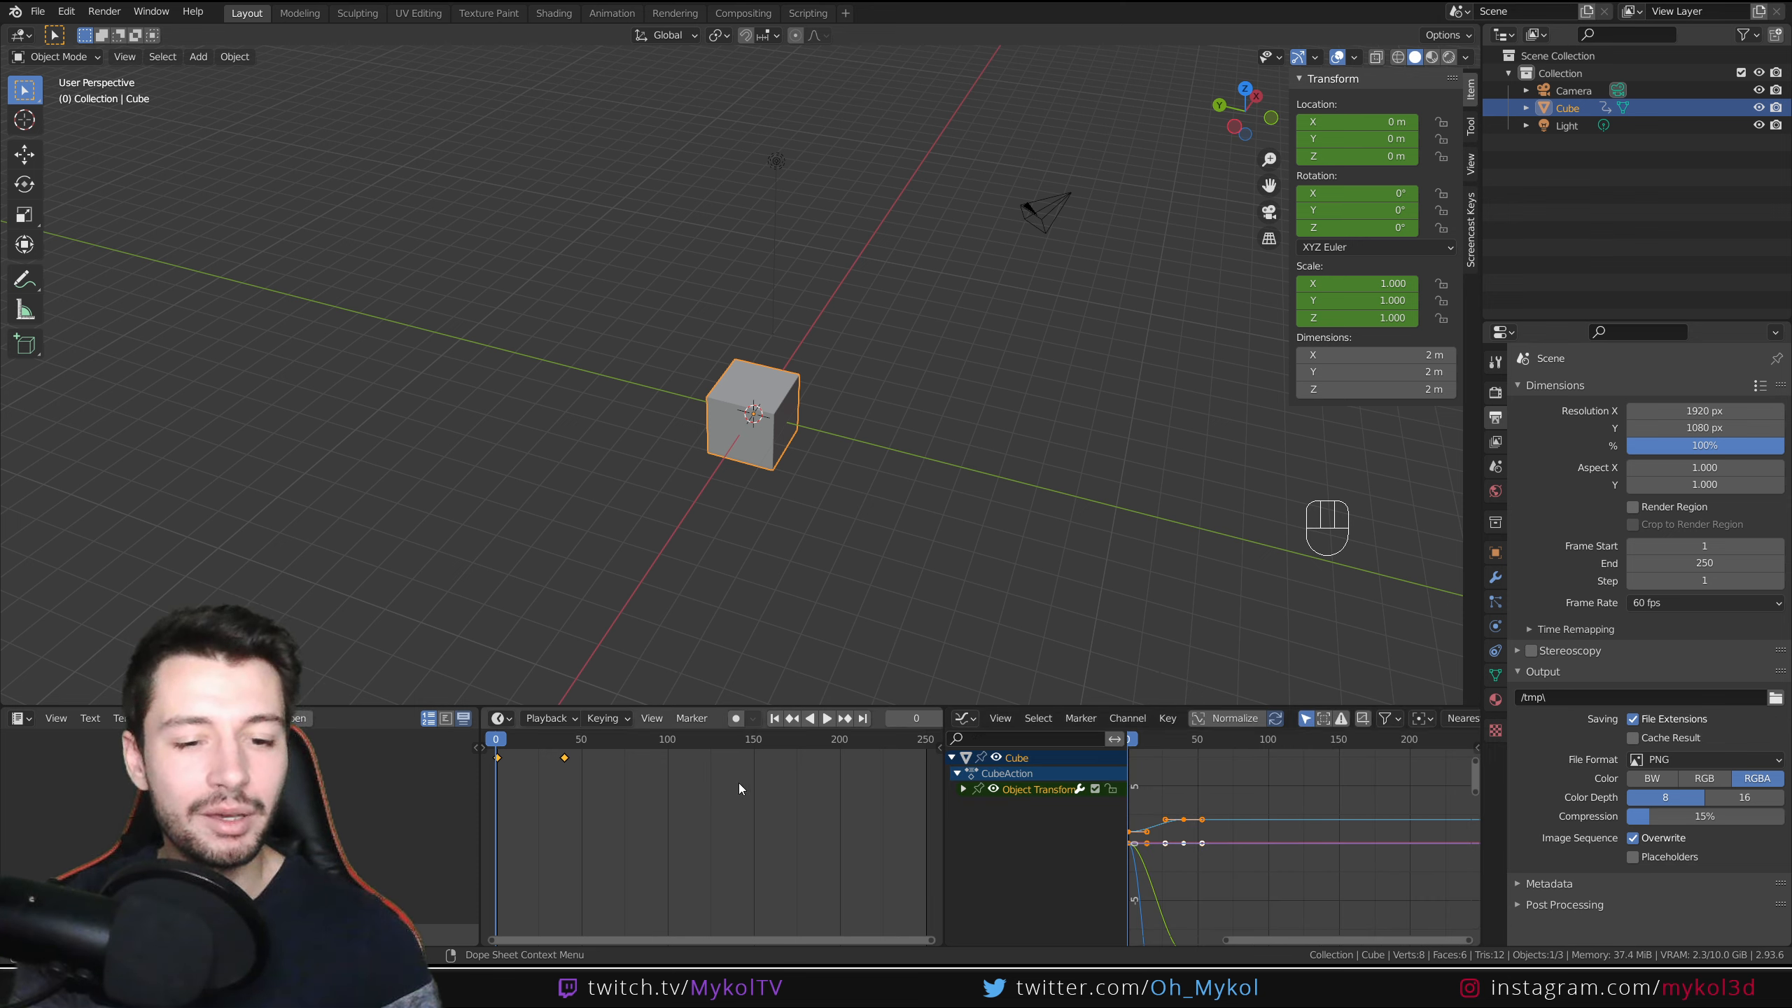
Enlarge the Graph Editor and expand the cube's Object Transforms channels
left_click_drag(959, 707, 958, 331)
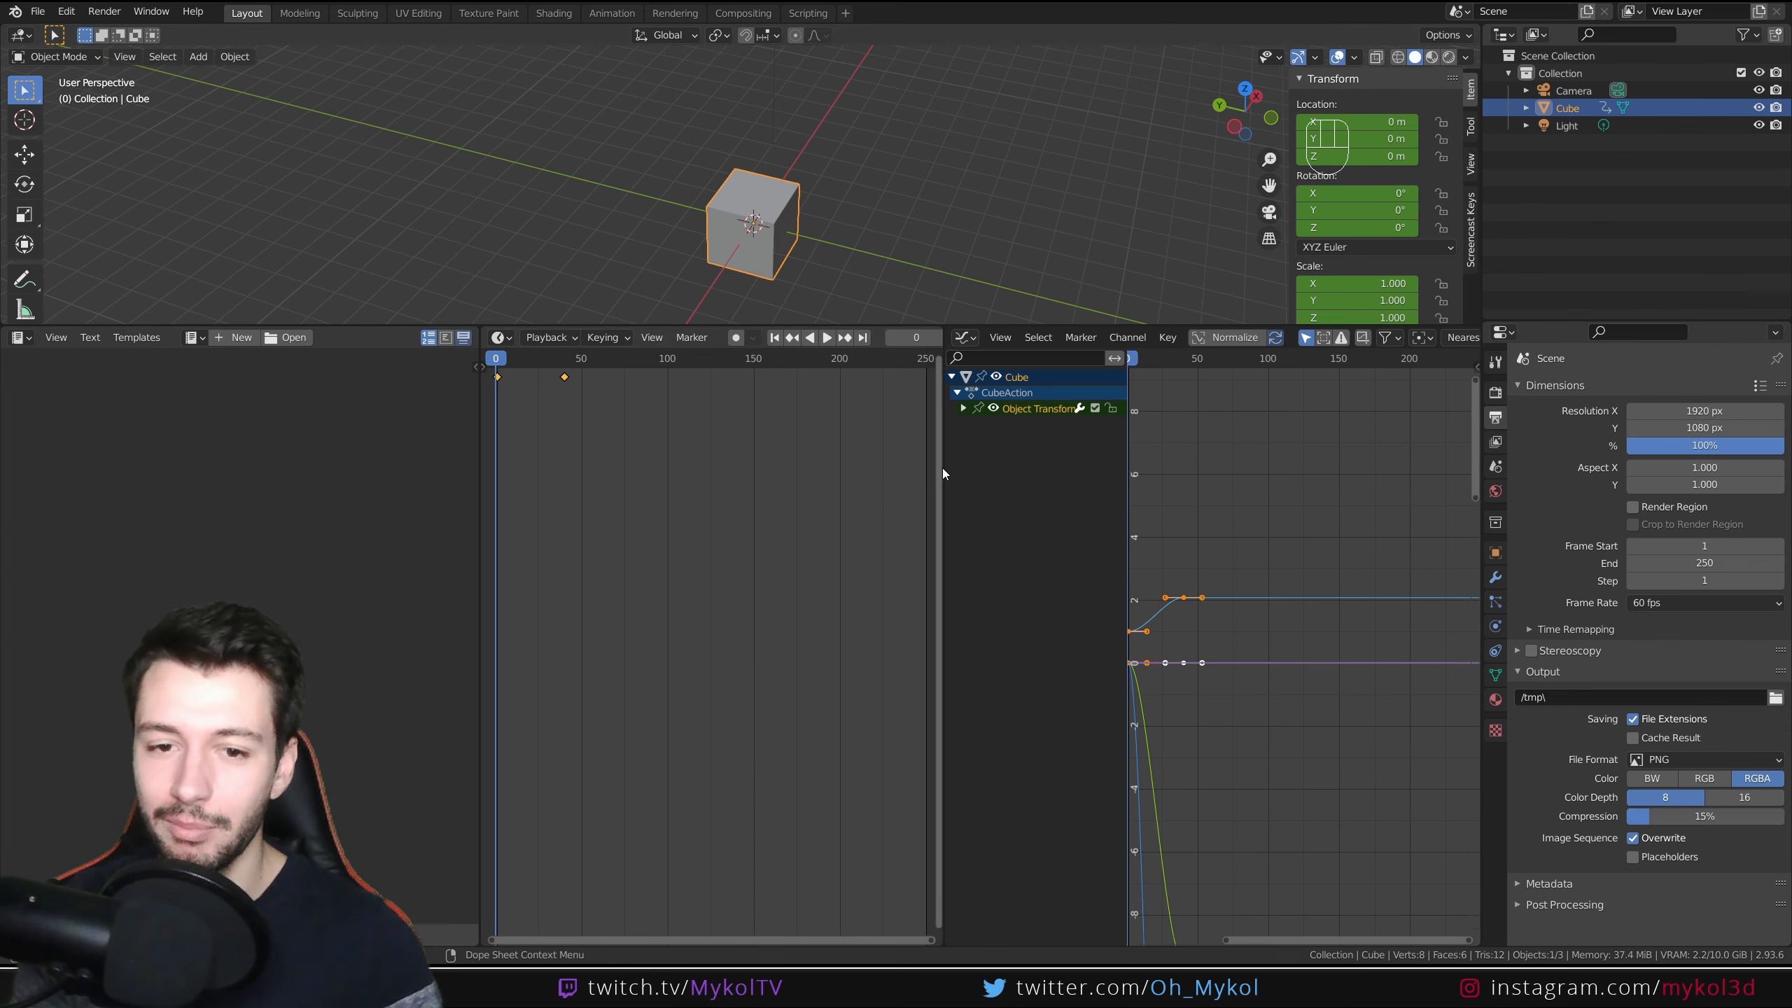
left_click_drag(942, 474, 711, 518)
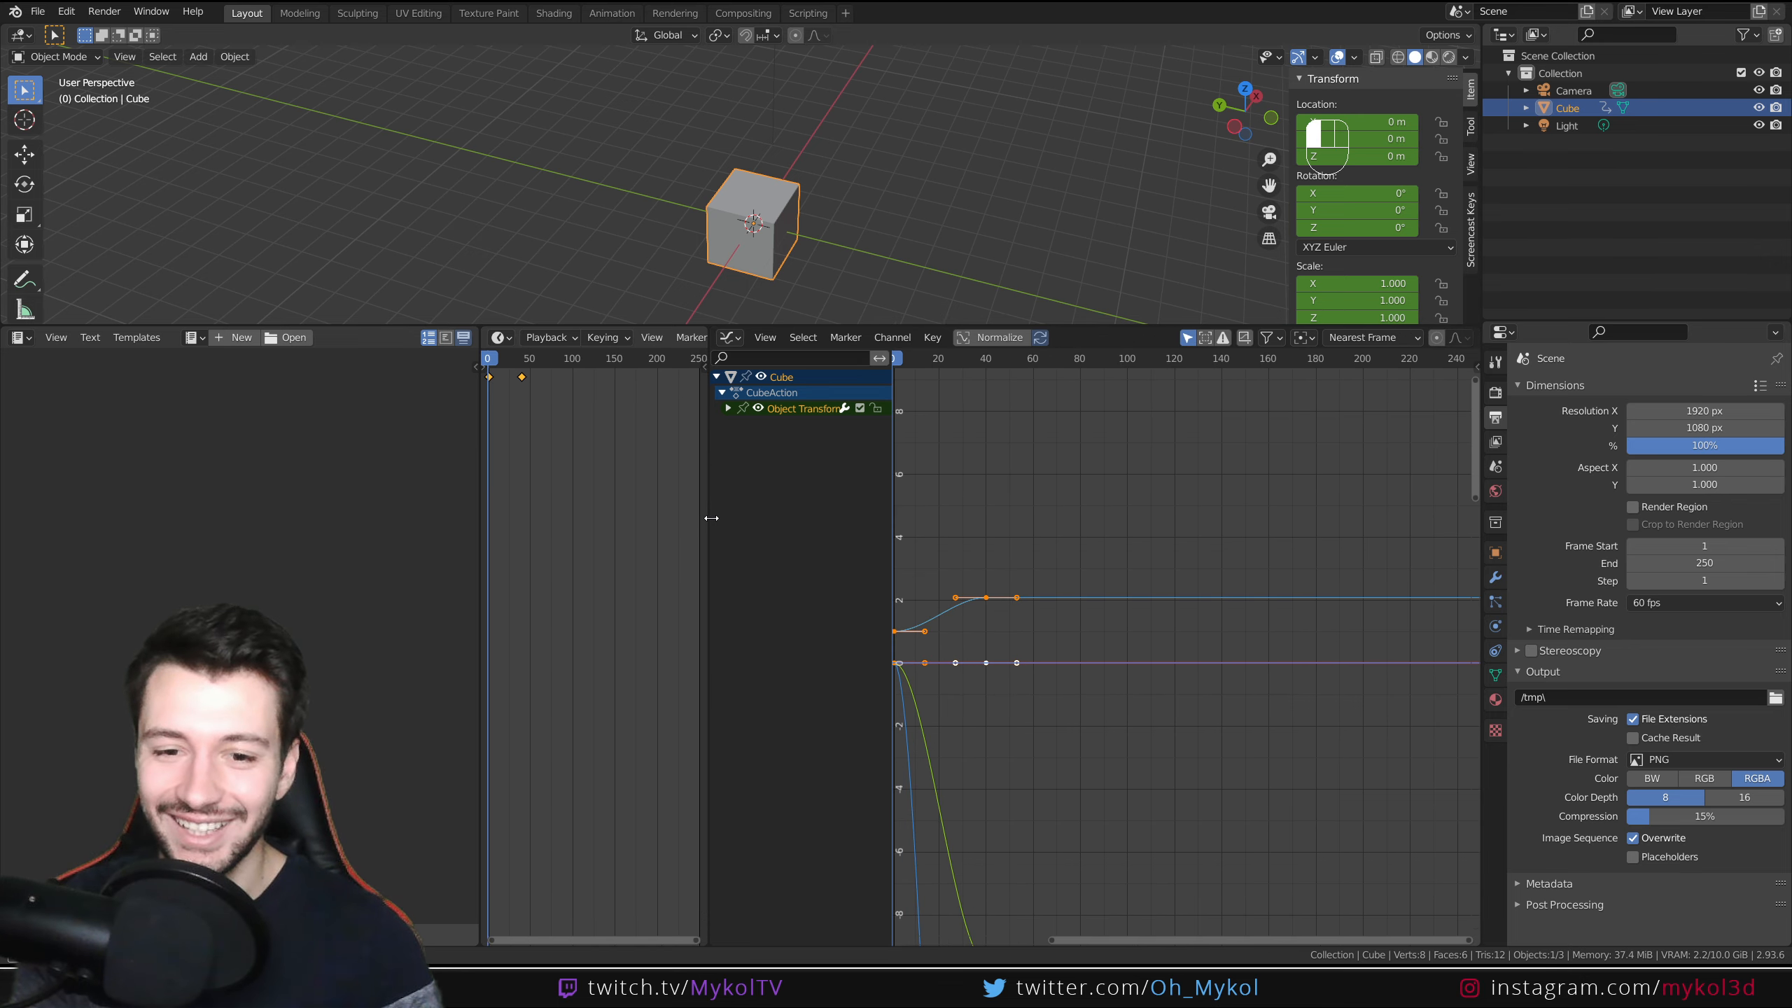
scroll(985, 709, "down", 5)
middle_click_drag(1056, 774, 1115, 687)
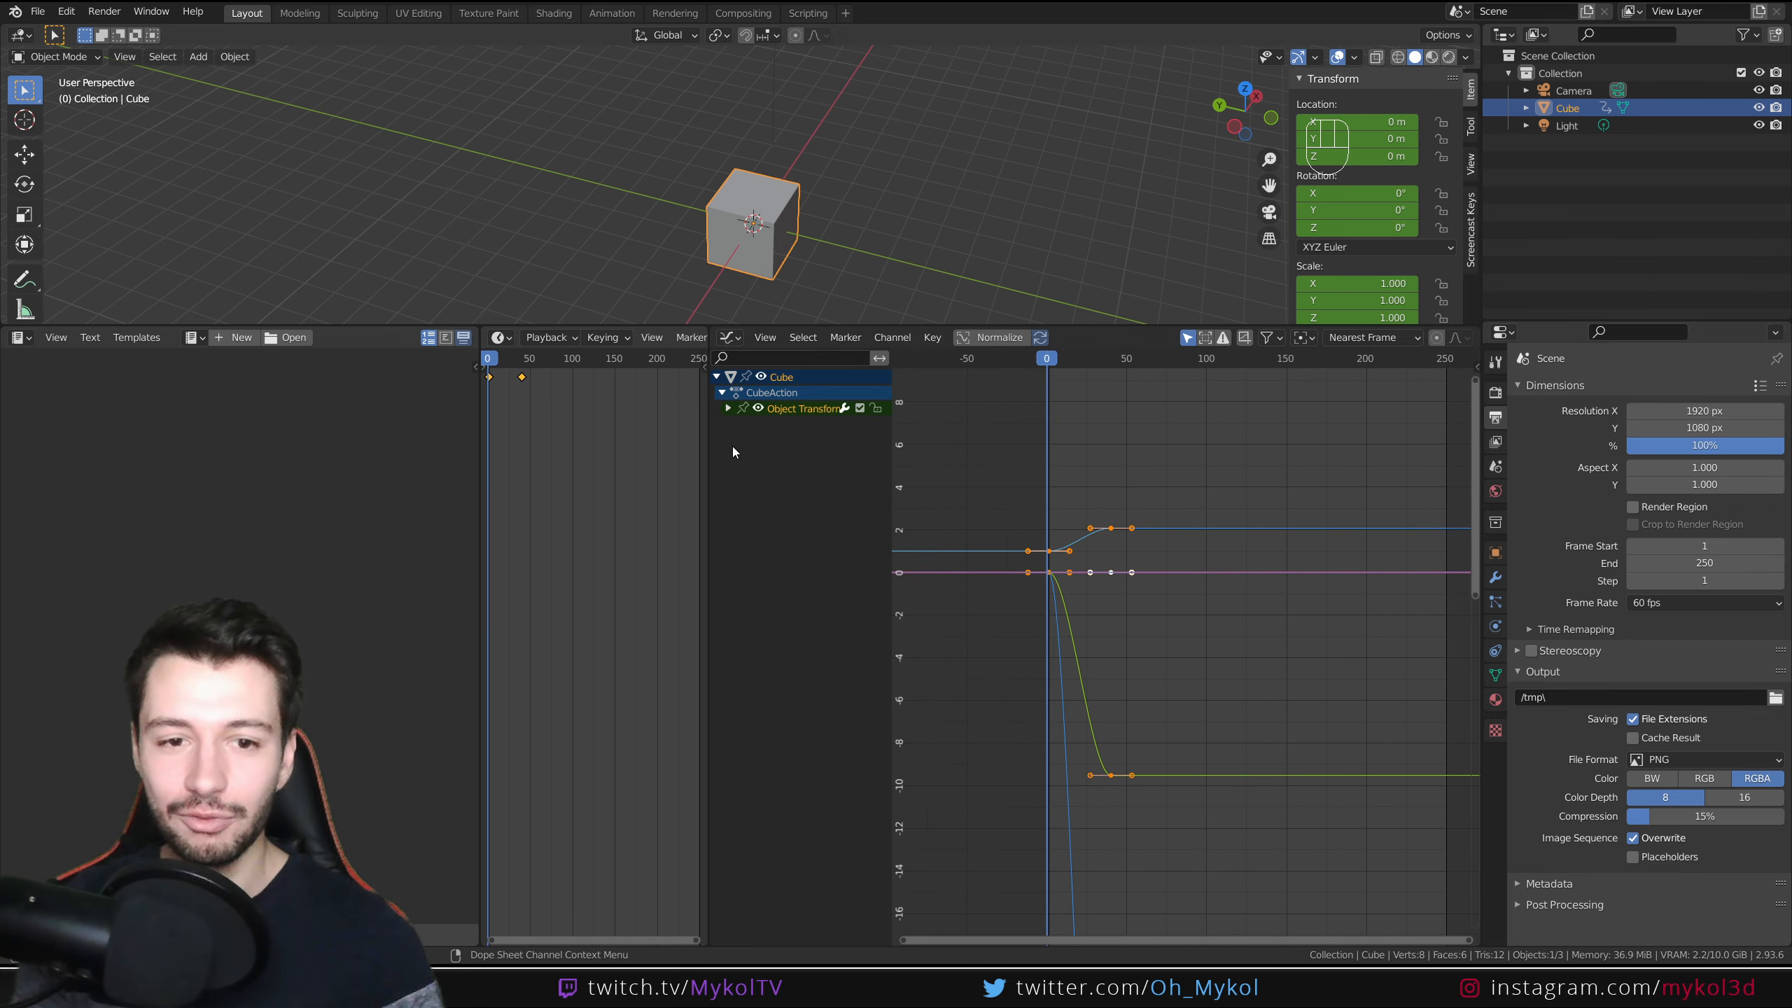
left_click(728, 410)
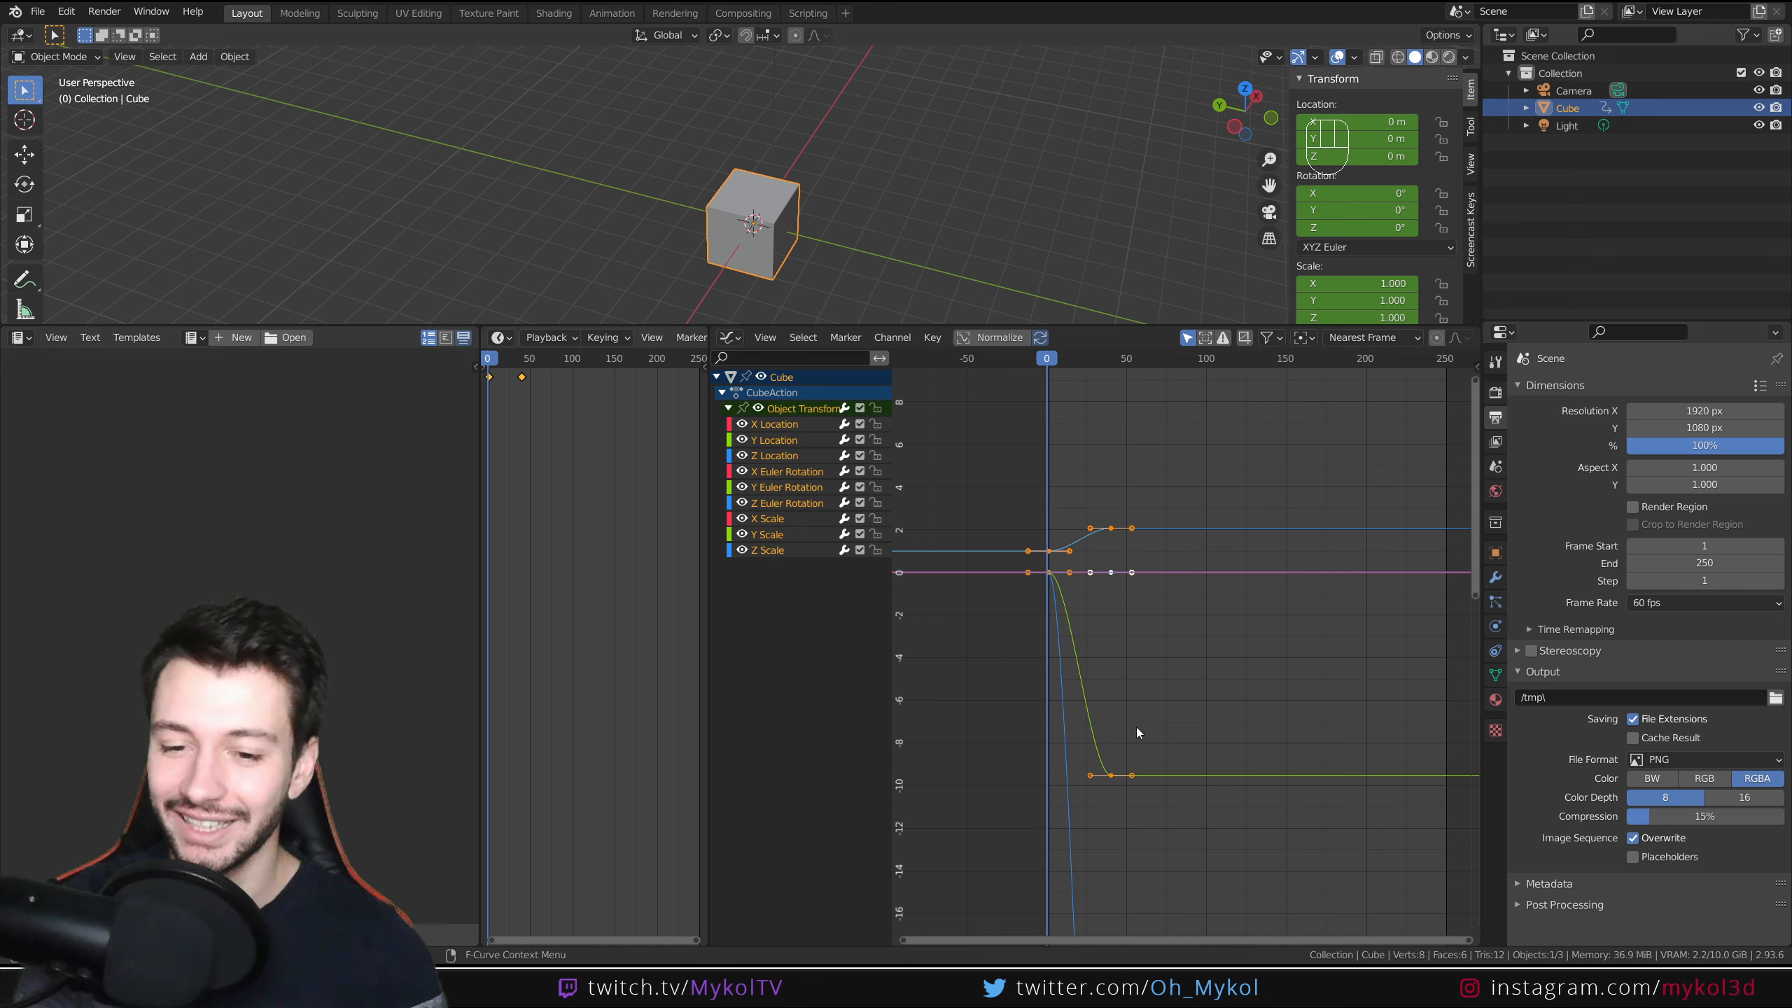
Clear the keyframe selection in the graph and scrub the timeline from the start to frame 41
left_click(1166, 539)
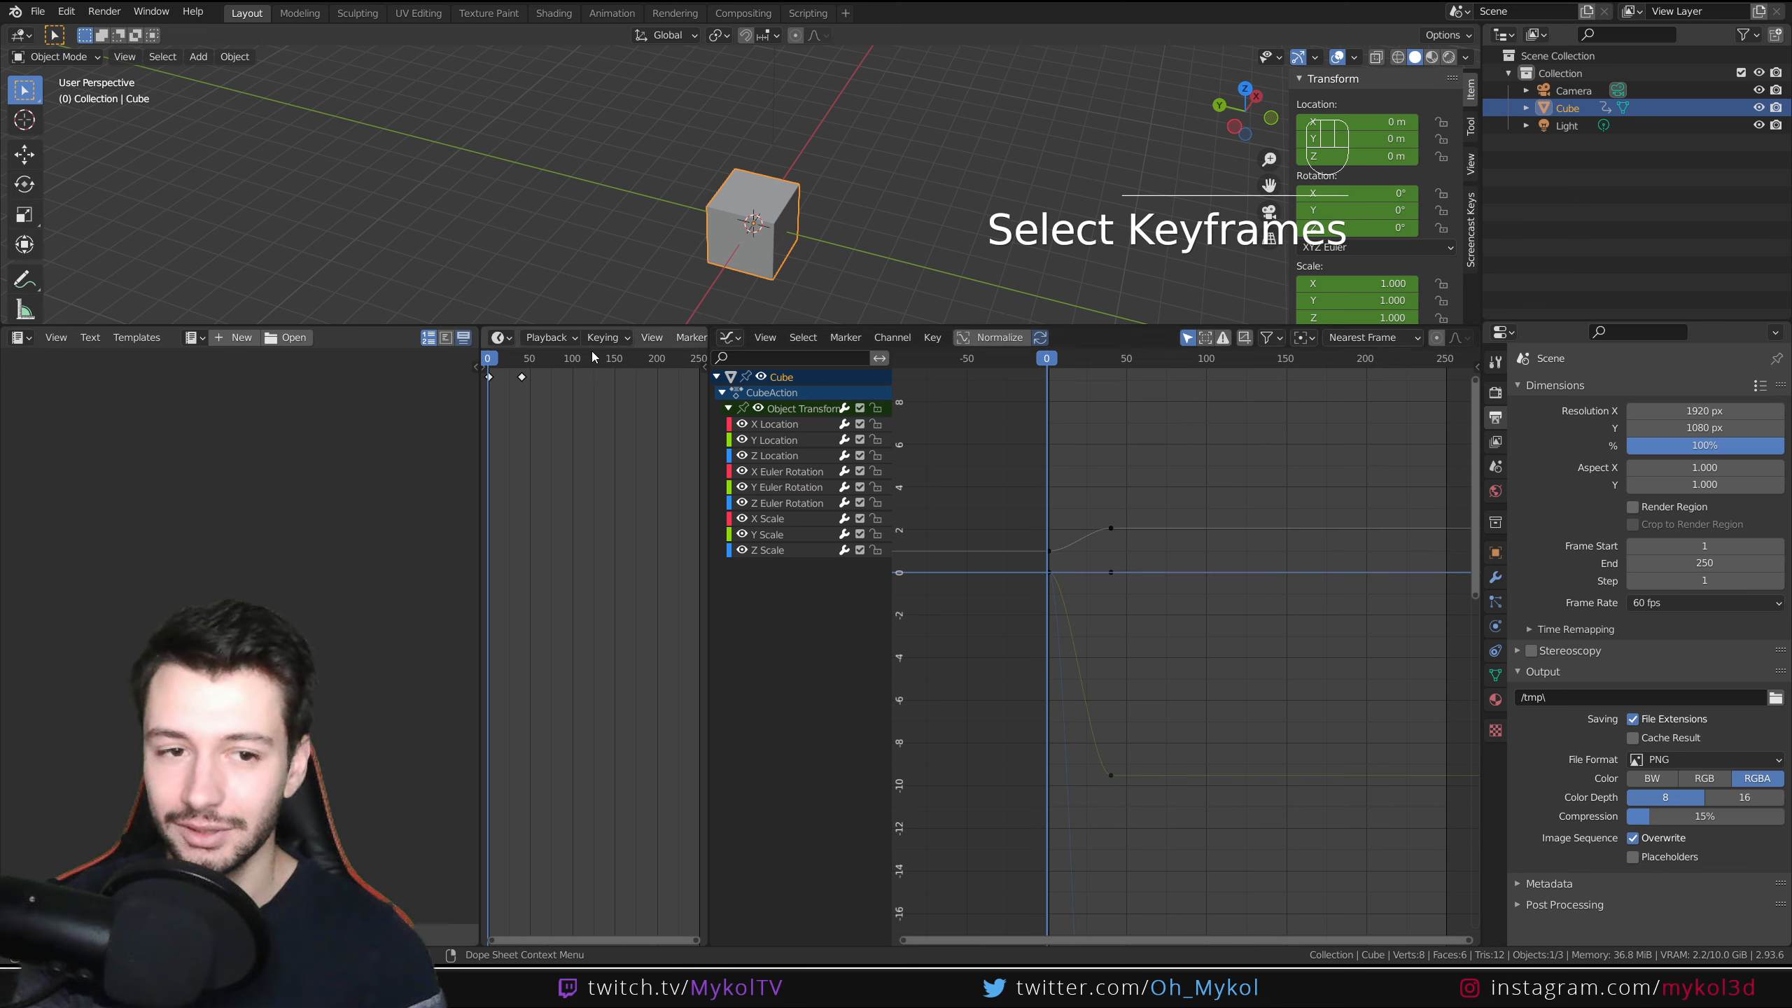
left_click_drag(496, 358, 517, 361)
left_click(521, 361)
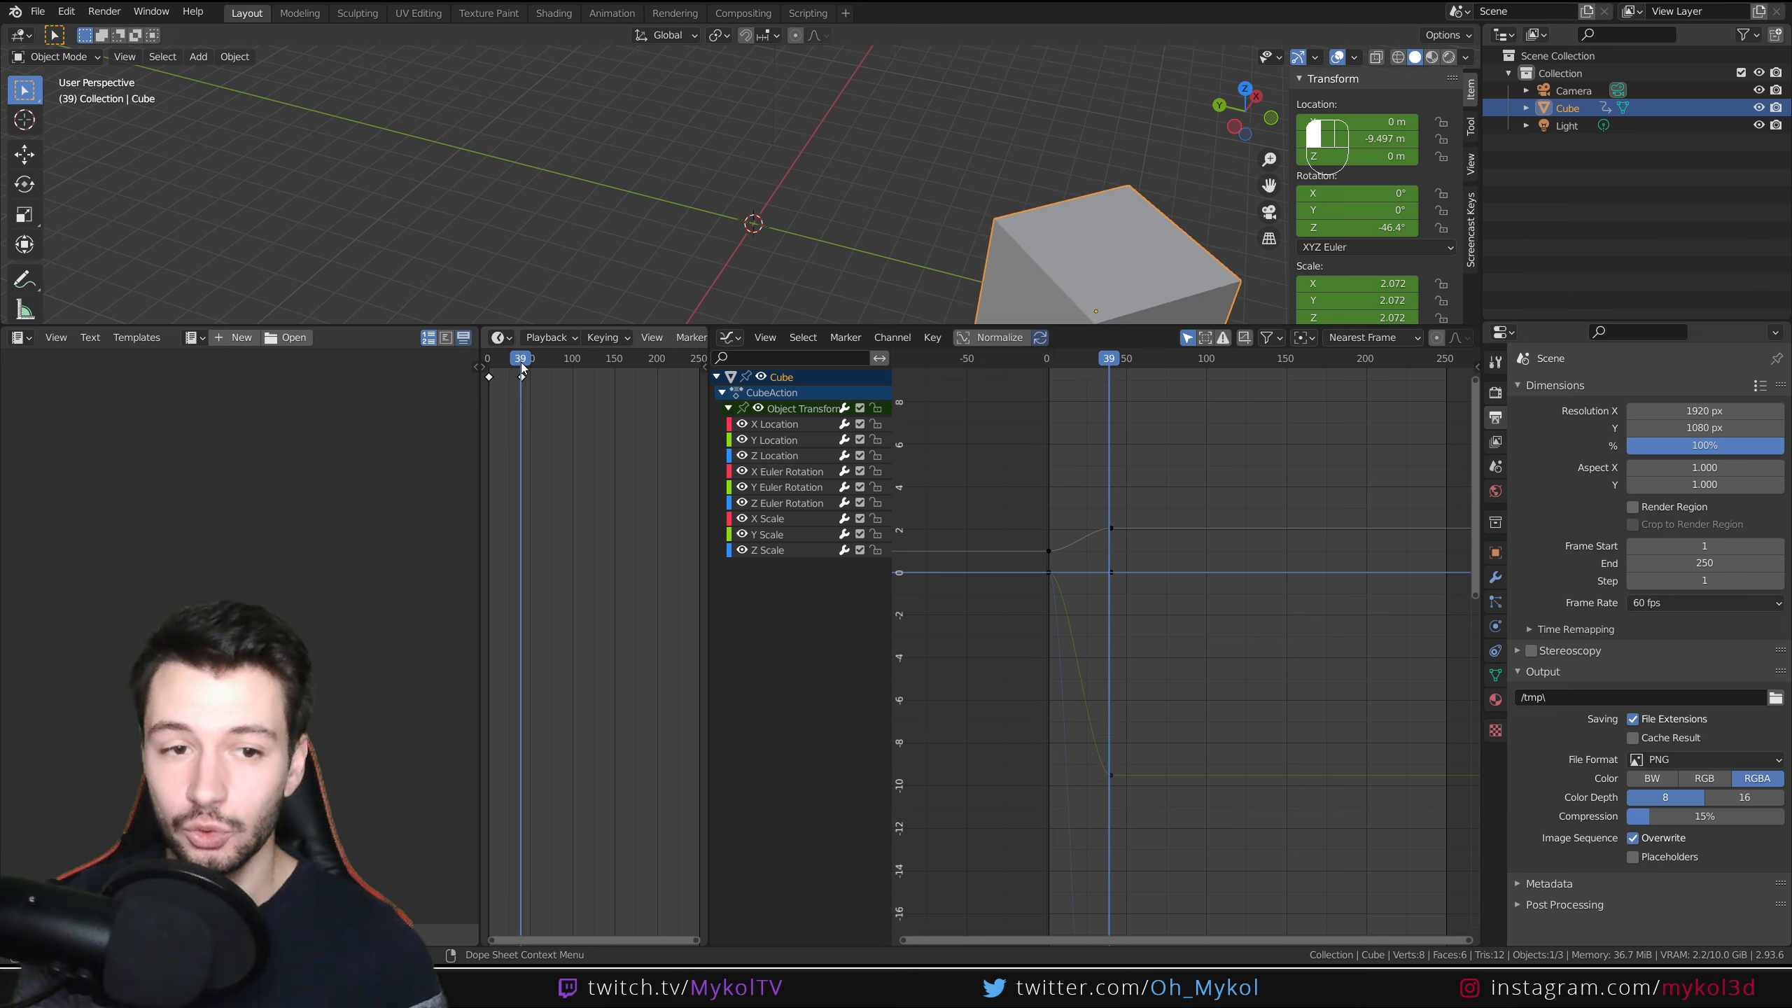
left_click(522, 361)
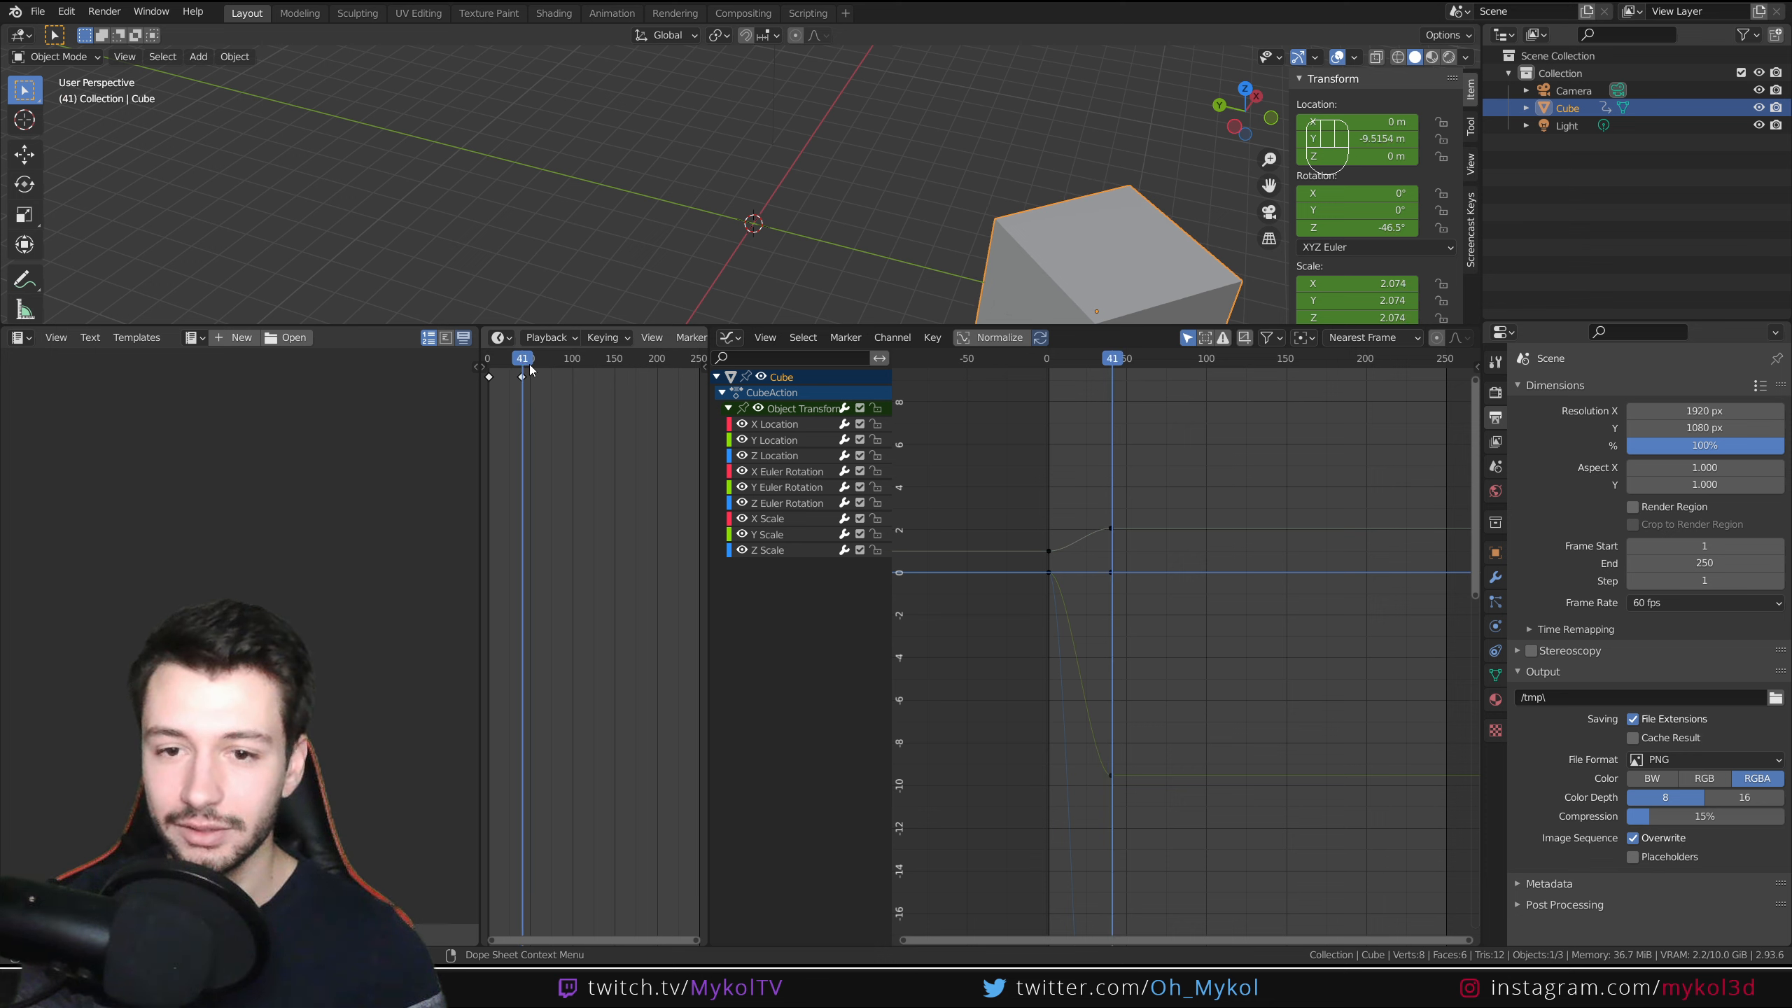
Select the cube's X, Y and Z Scale keyframes at frame 40 and raise them to reshape the scale curves
left_click_drag(1126, 549, 1091, 522)
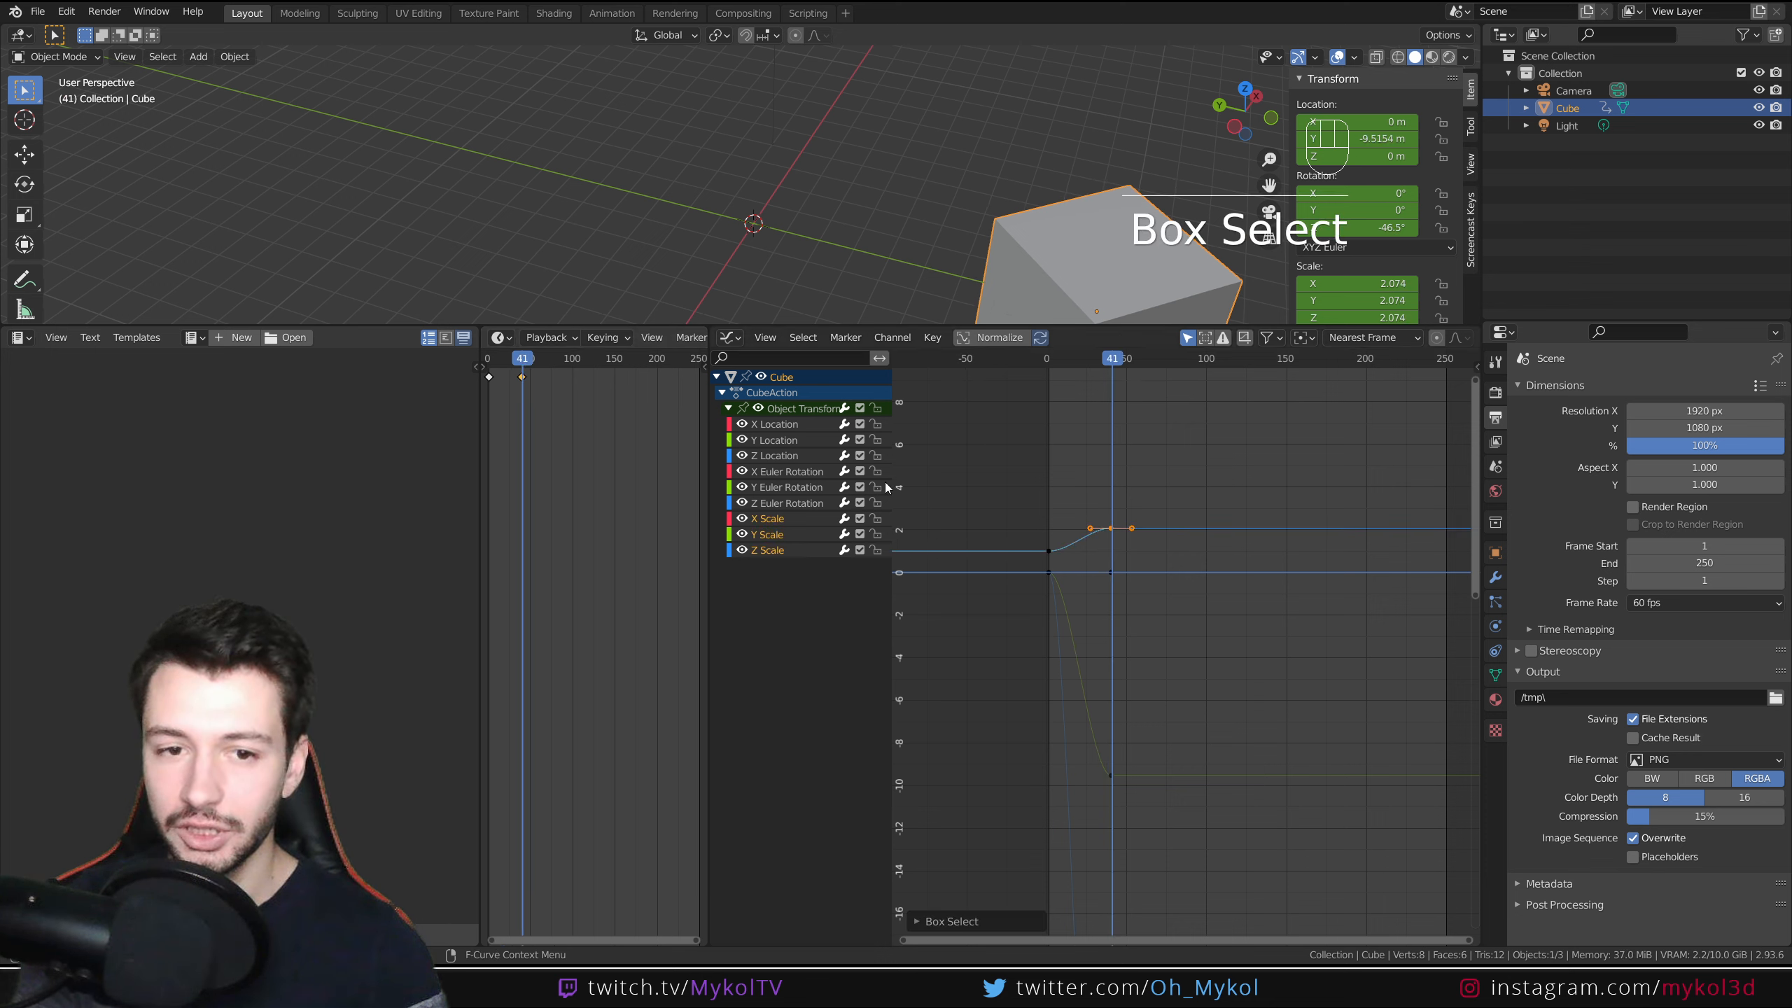
left_click_drag(1112, 522, 1115, 364)
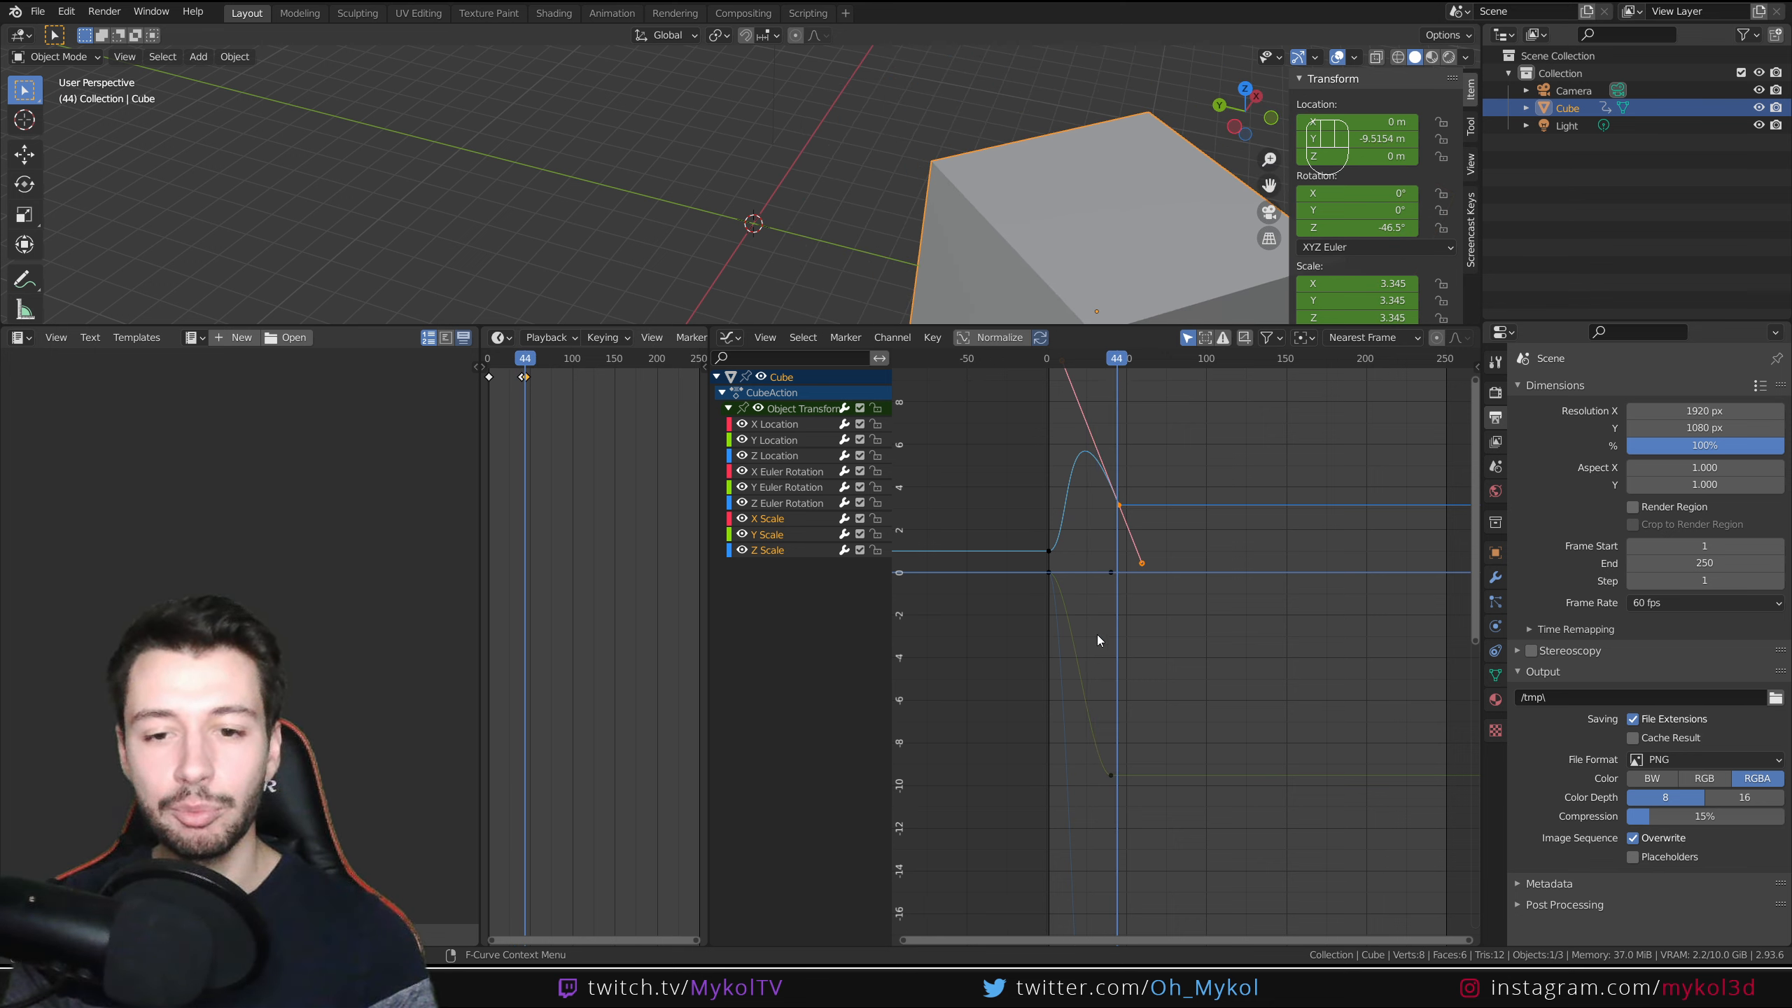
Undo the last scale curve edits in the Graph Editor and select the second X Scale keyframe
key("ctrl+z")
key("ctrl+z")
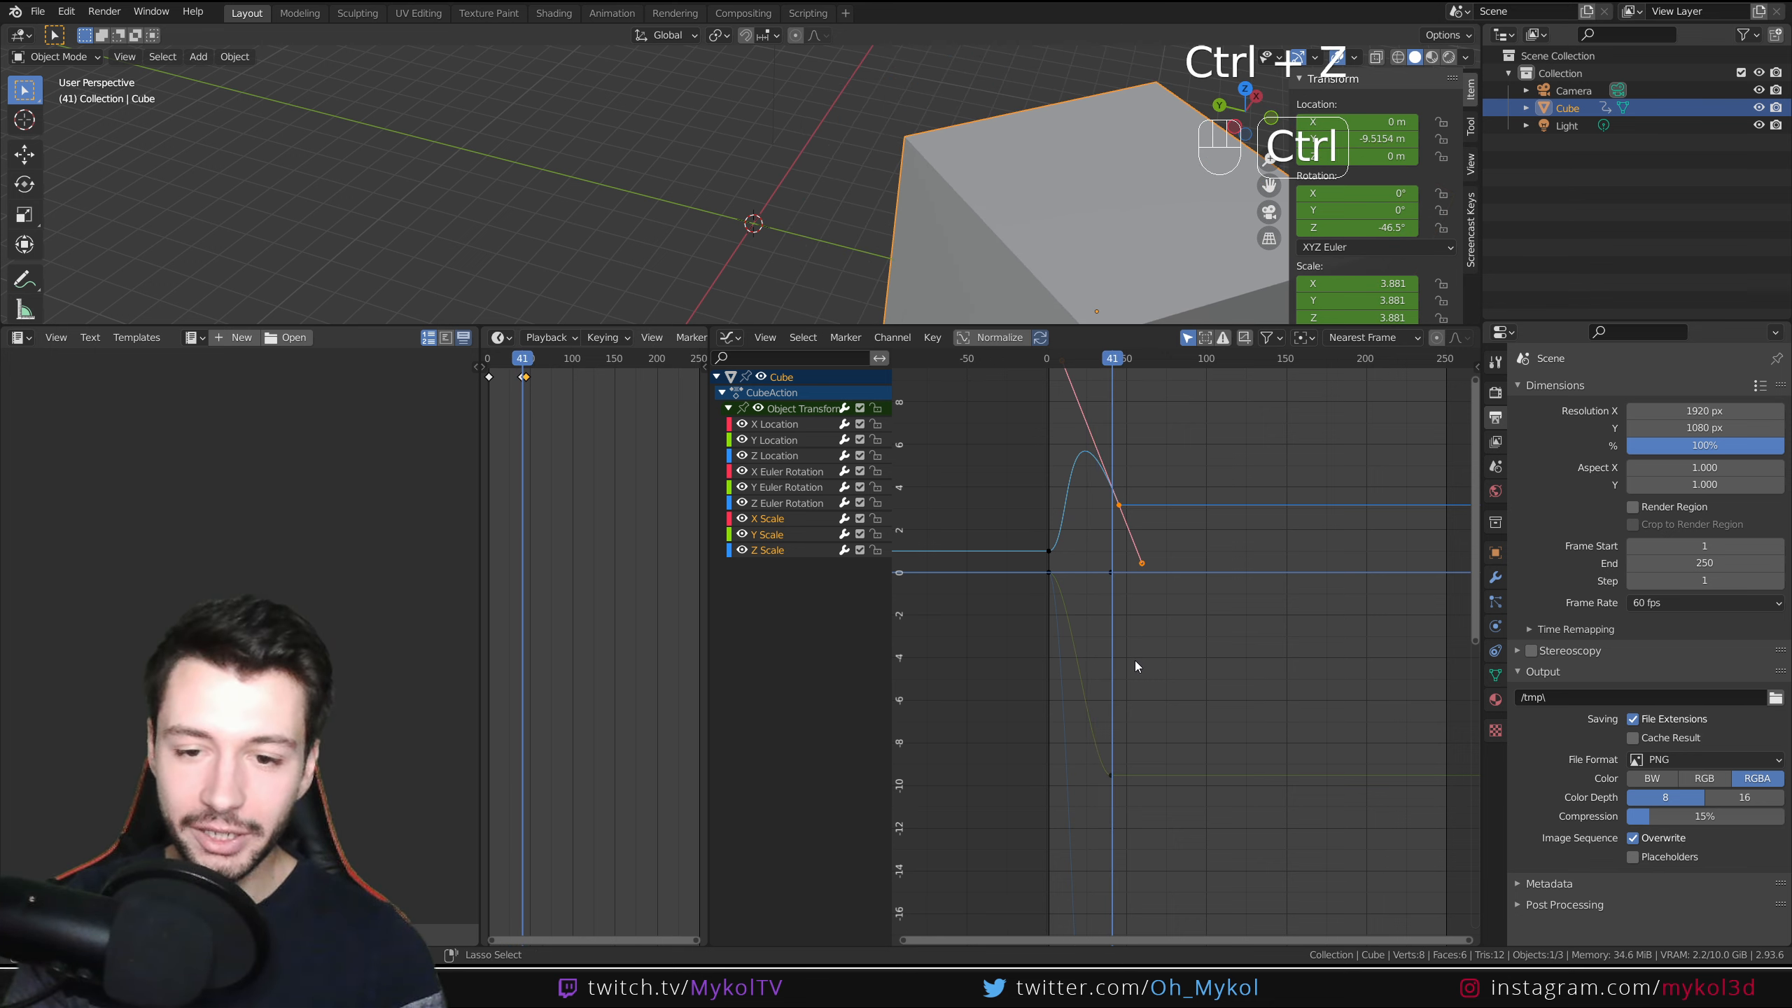
scroll(1097, 714, "up", 8)
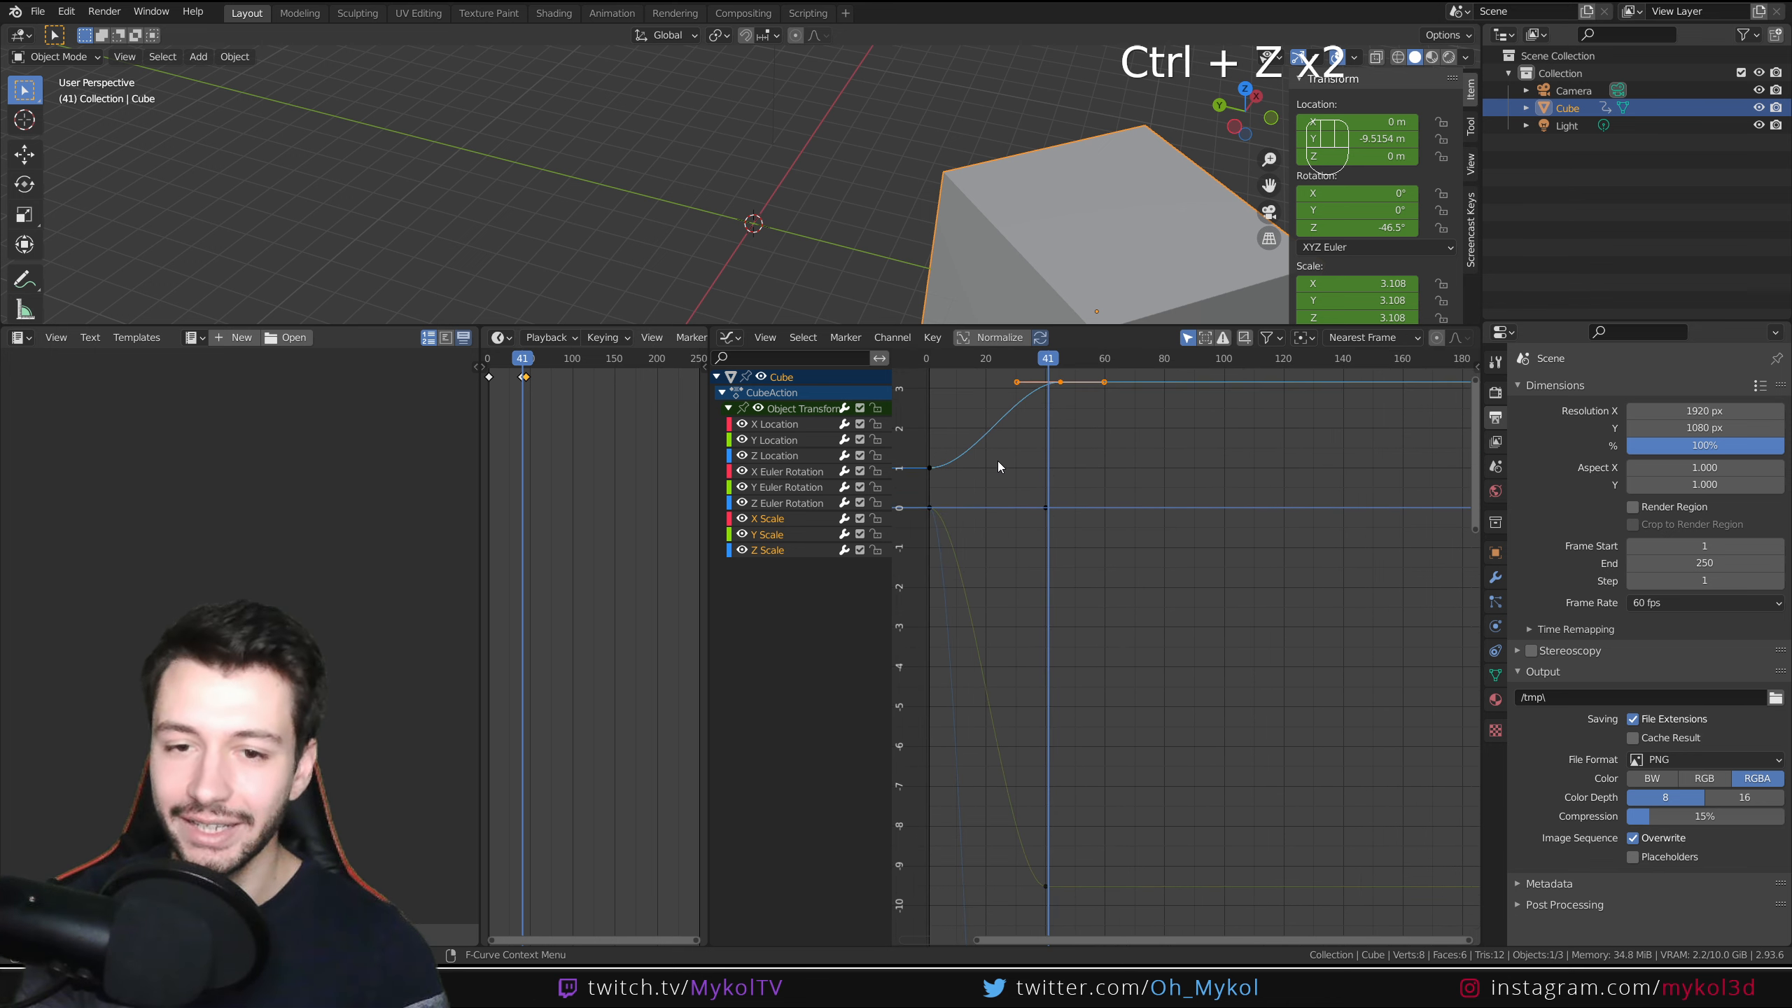
middle_click_drag(996, 461, 1139, 628)
scroll(1136, 646, "up", 6)
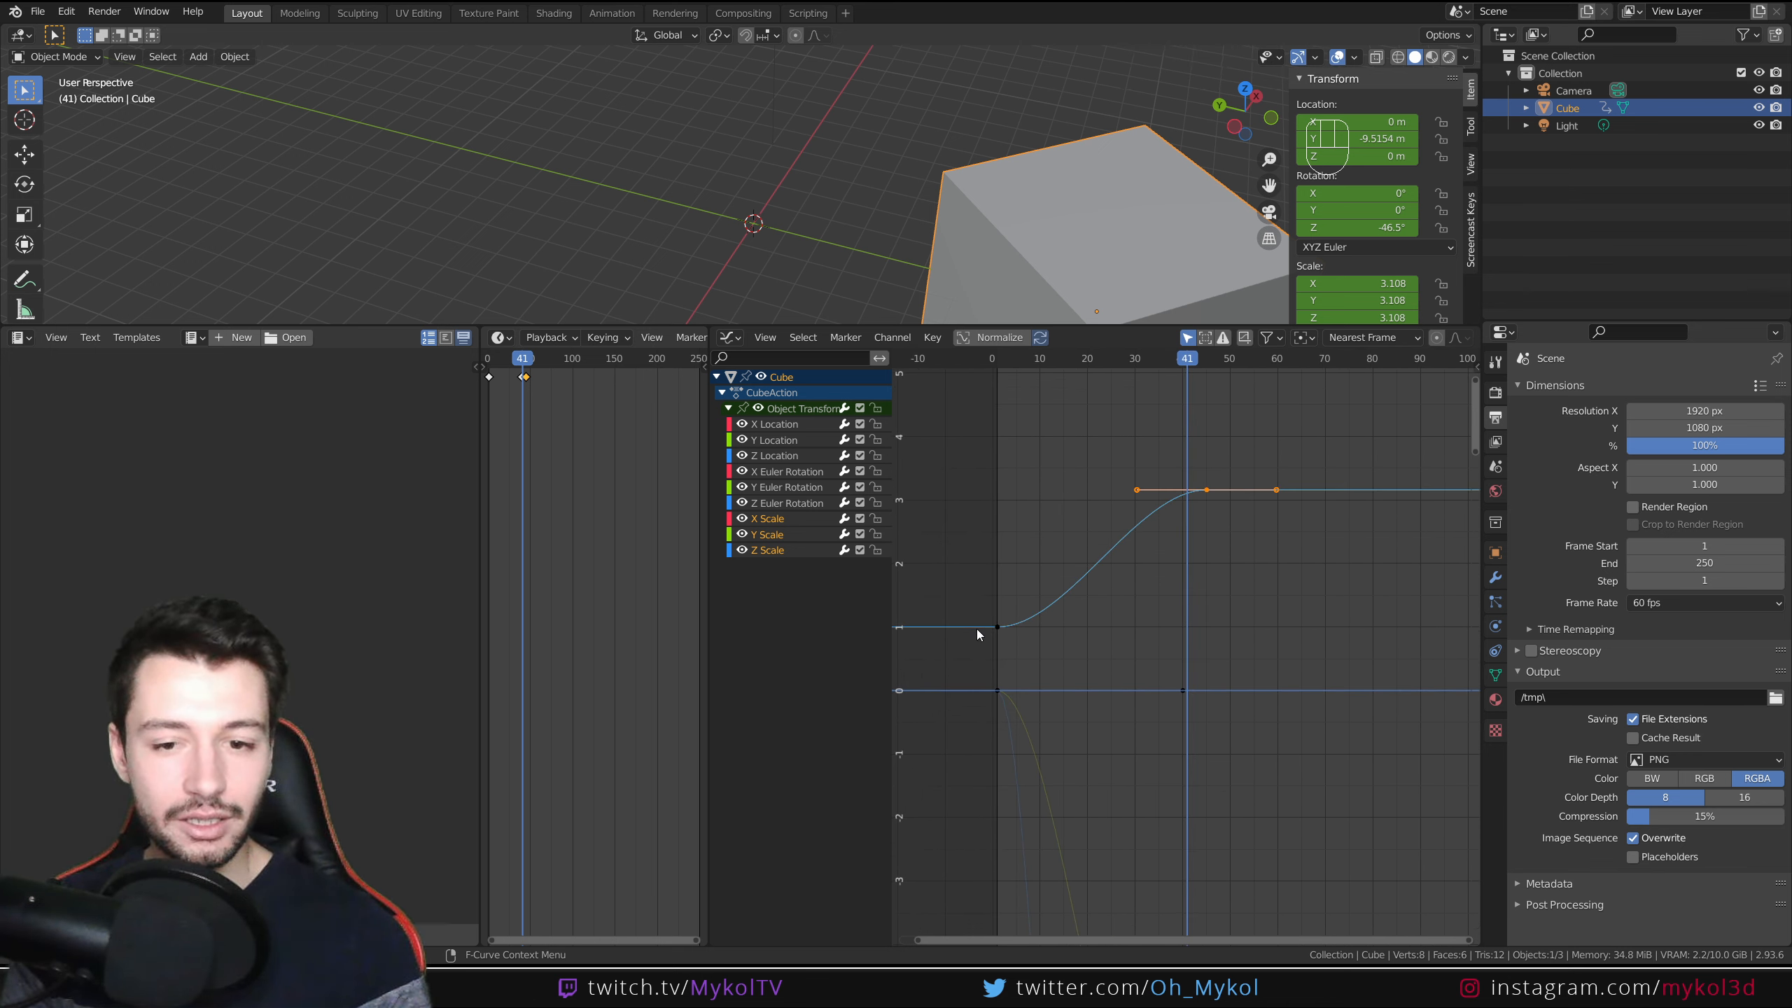
left_click(1204, 490)
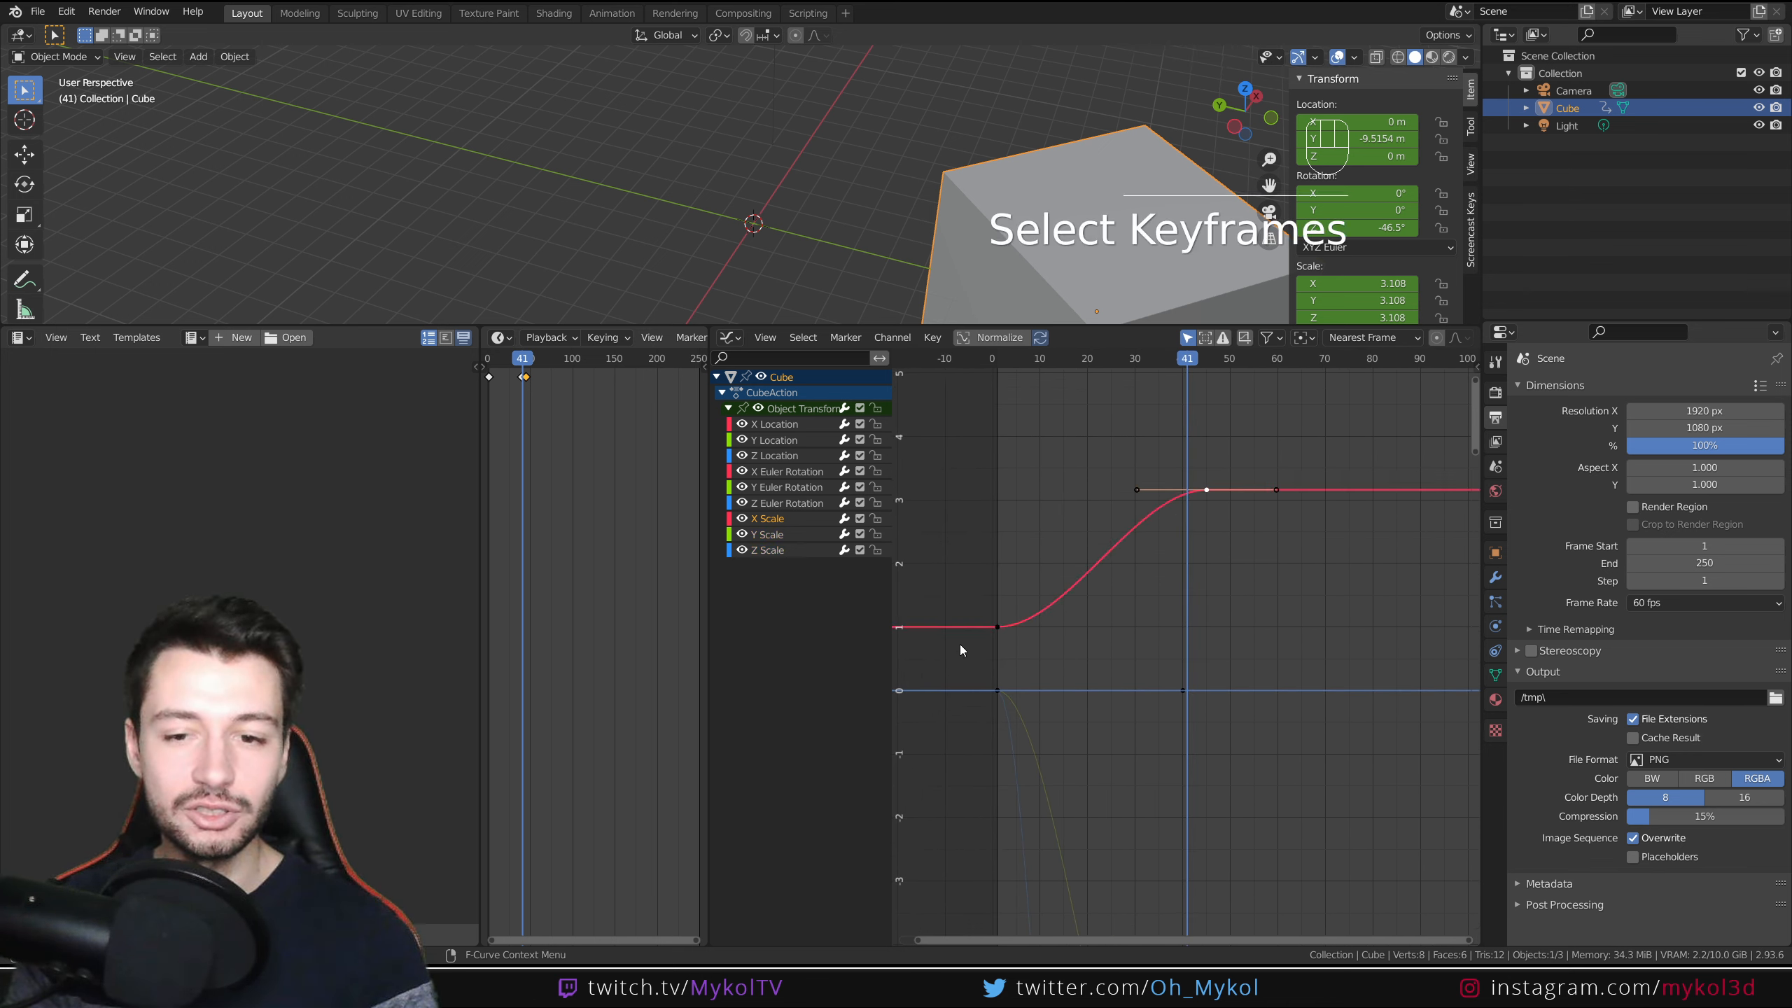
Select all of the cube's keyframes in the Graph Editor and move the playhead to frame 39
scroll(1044, 705, "down", 7)
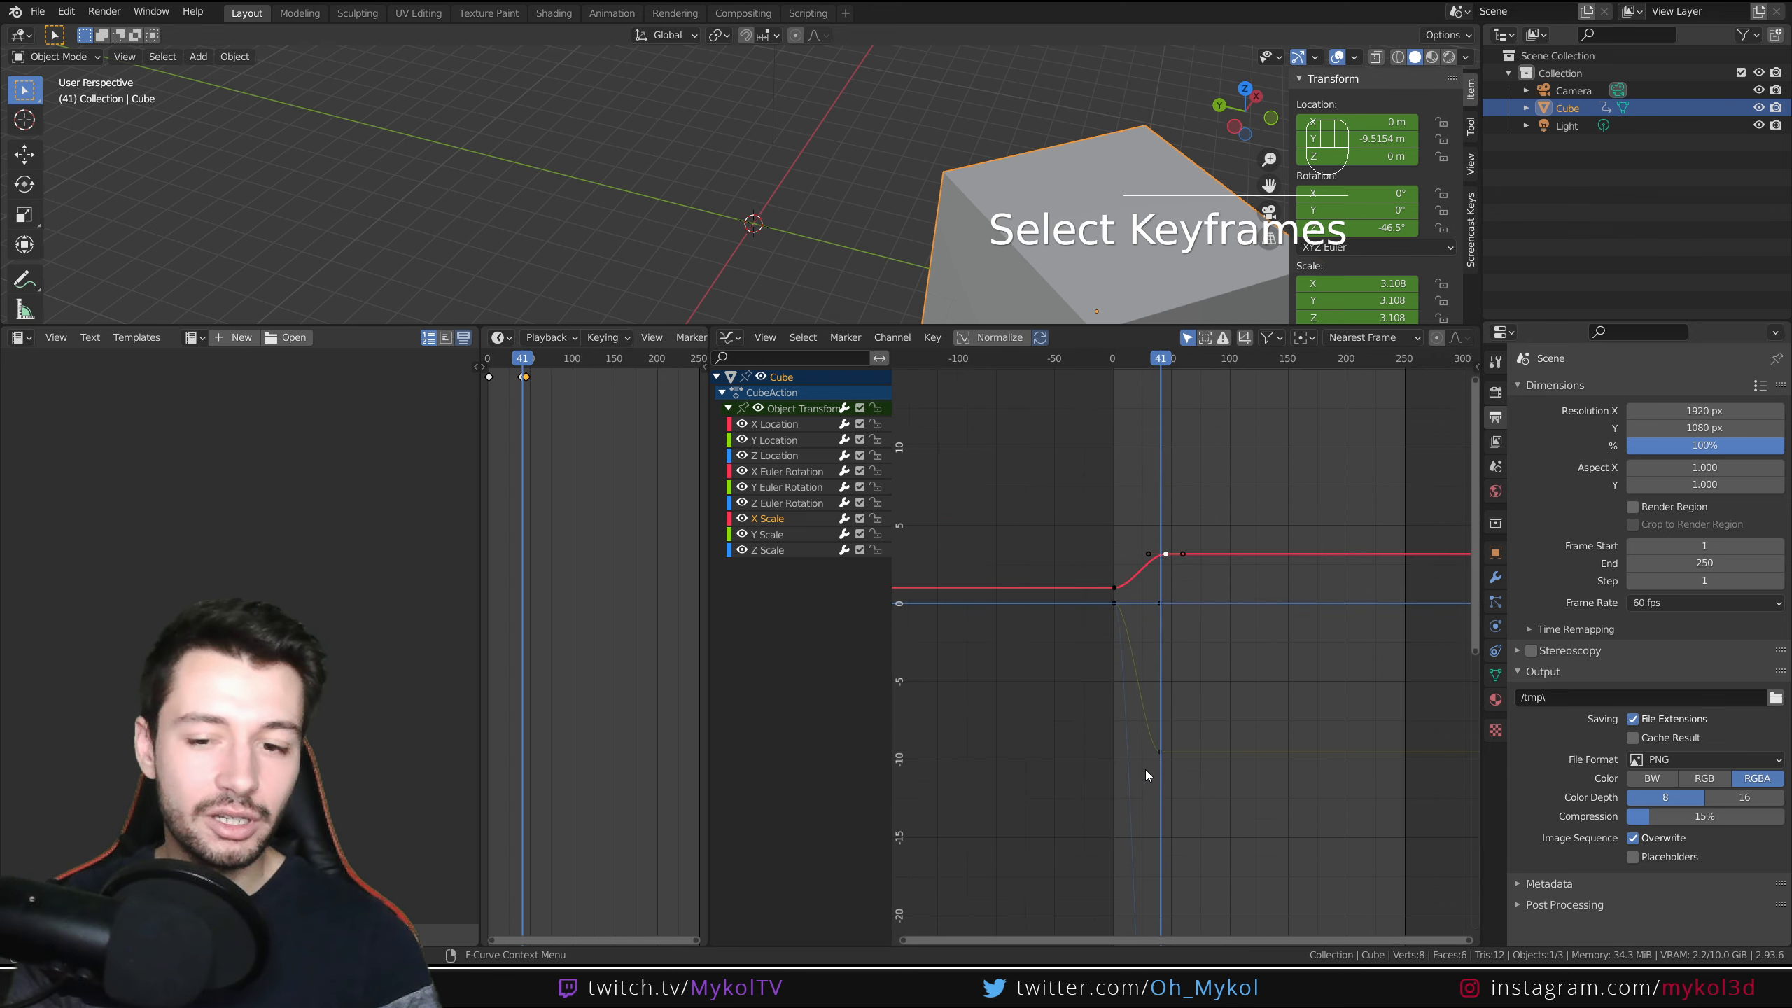
mouse_move(1159, 777)
middle_mouse_down()
mouse_move(1124, 358)
mouse_move(1172, 773)
middle_mouse_up()
scroll(1164, 599, "up", 6)
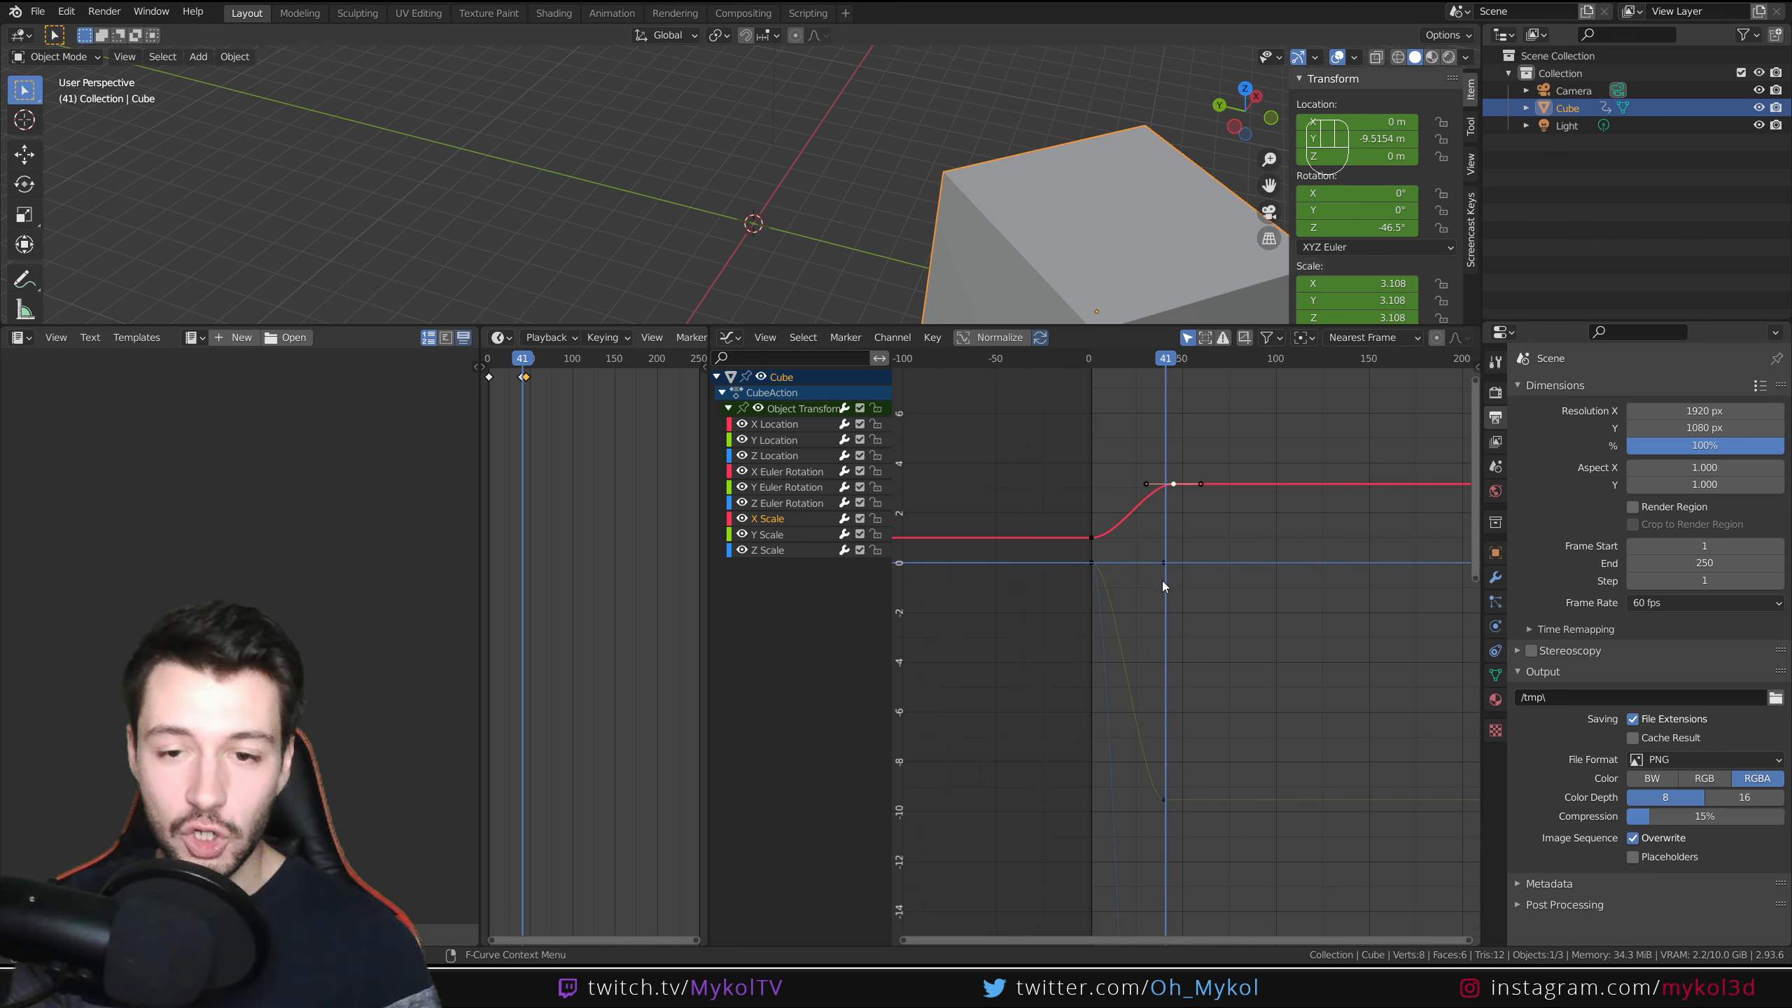
scroll(1164, 586, "up", 3)
middle_click_drag(1207, 494, 1182, 604)
key("a")
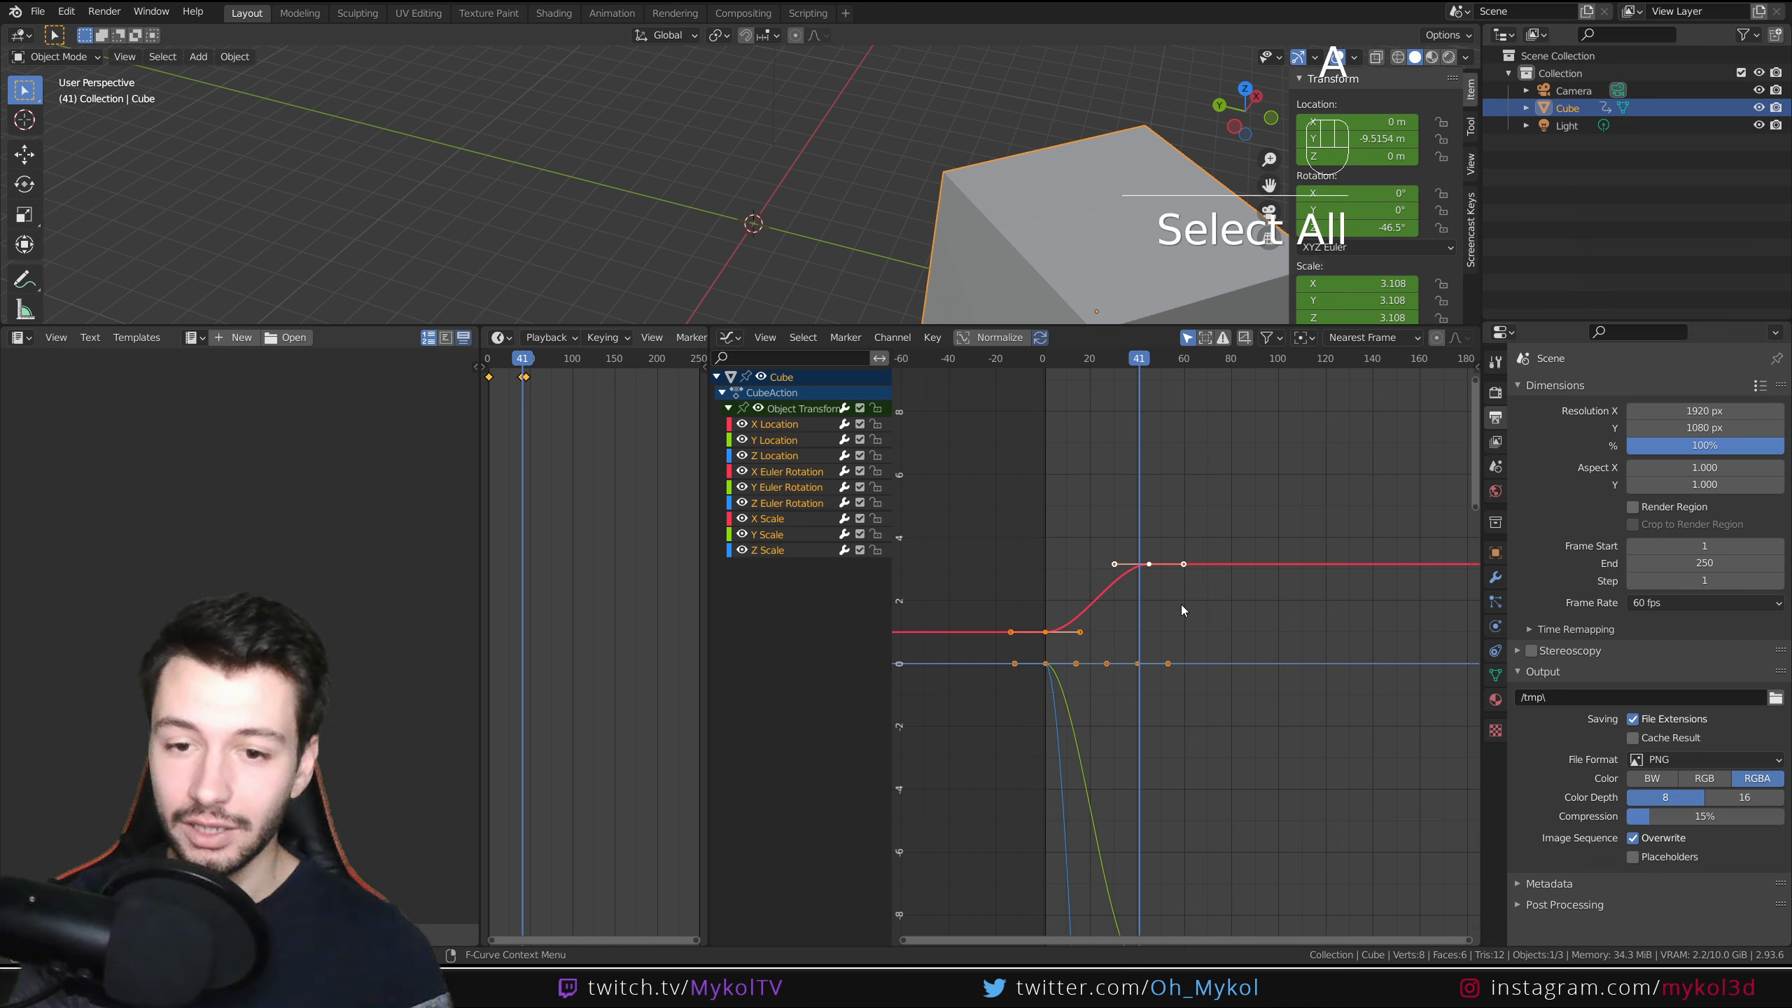
key("t")
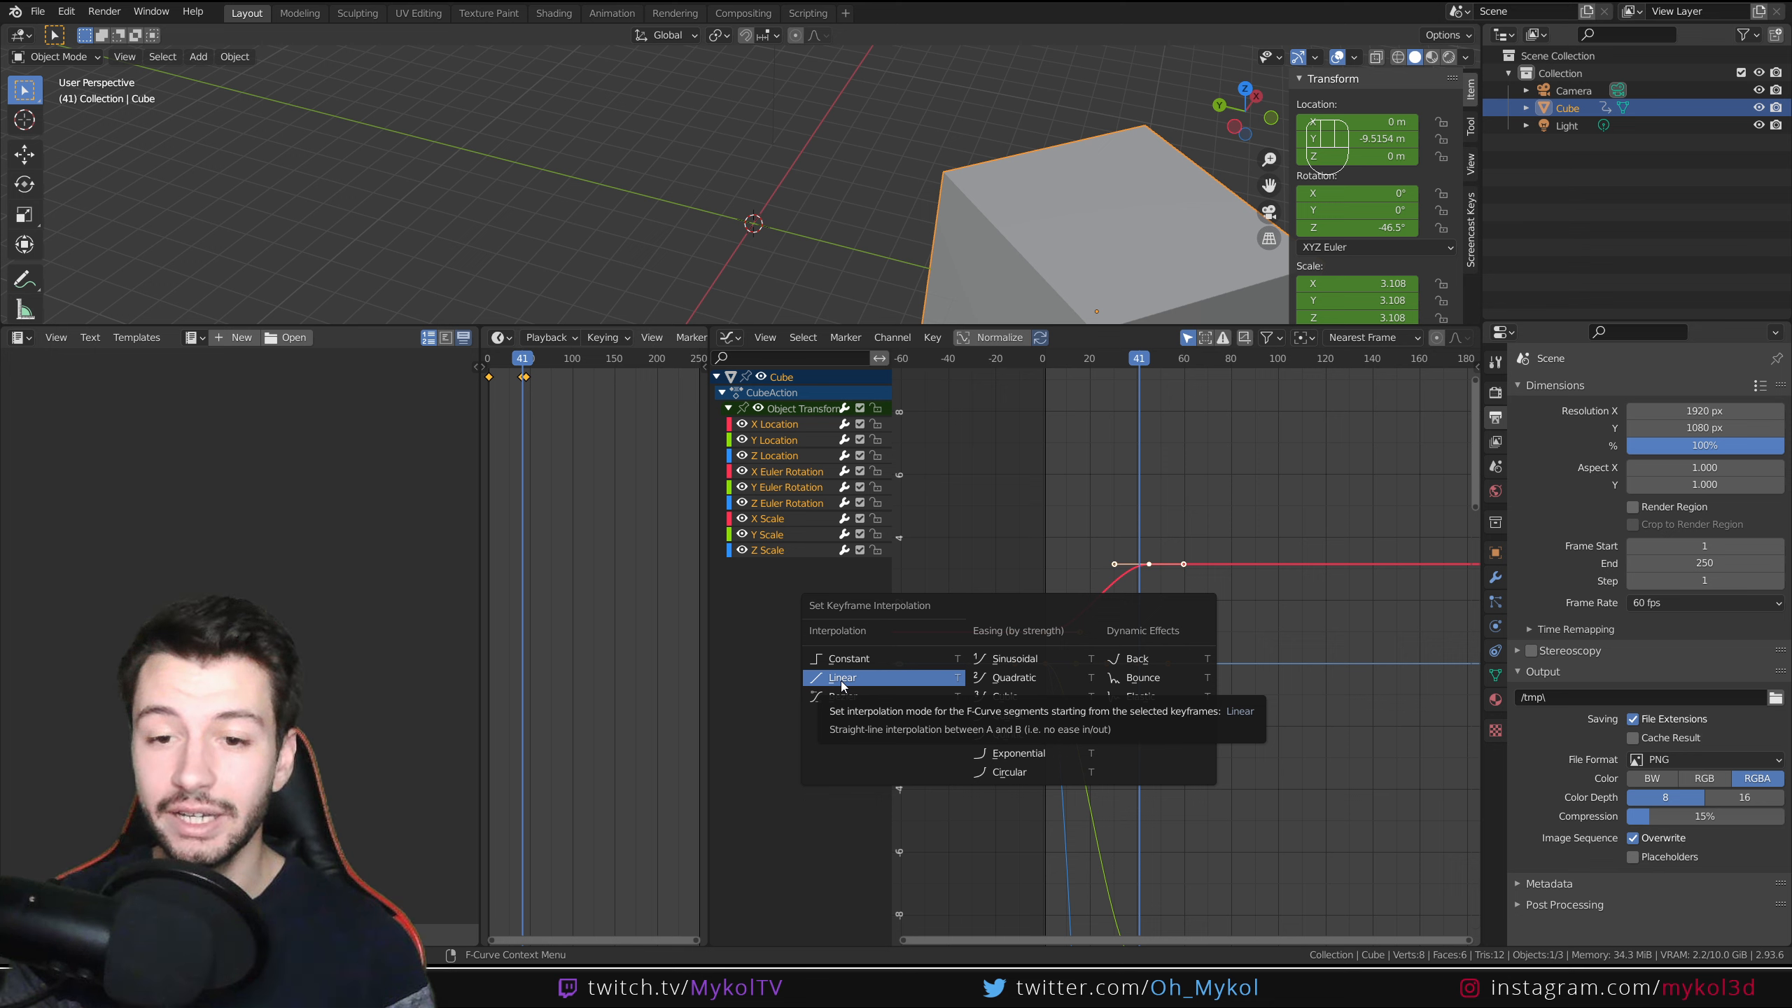
key("Escape")
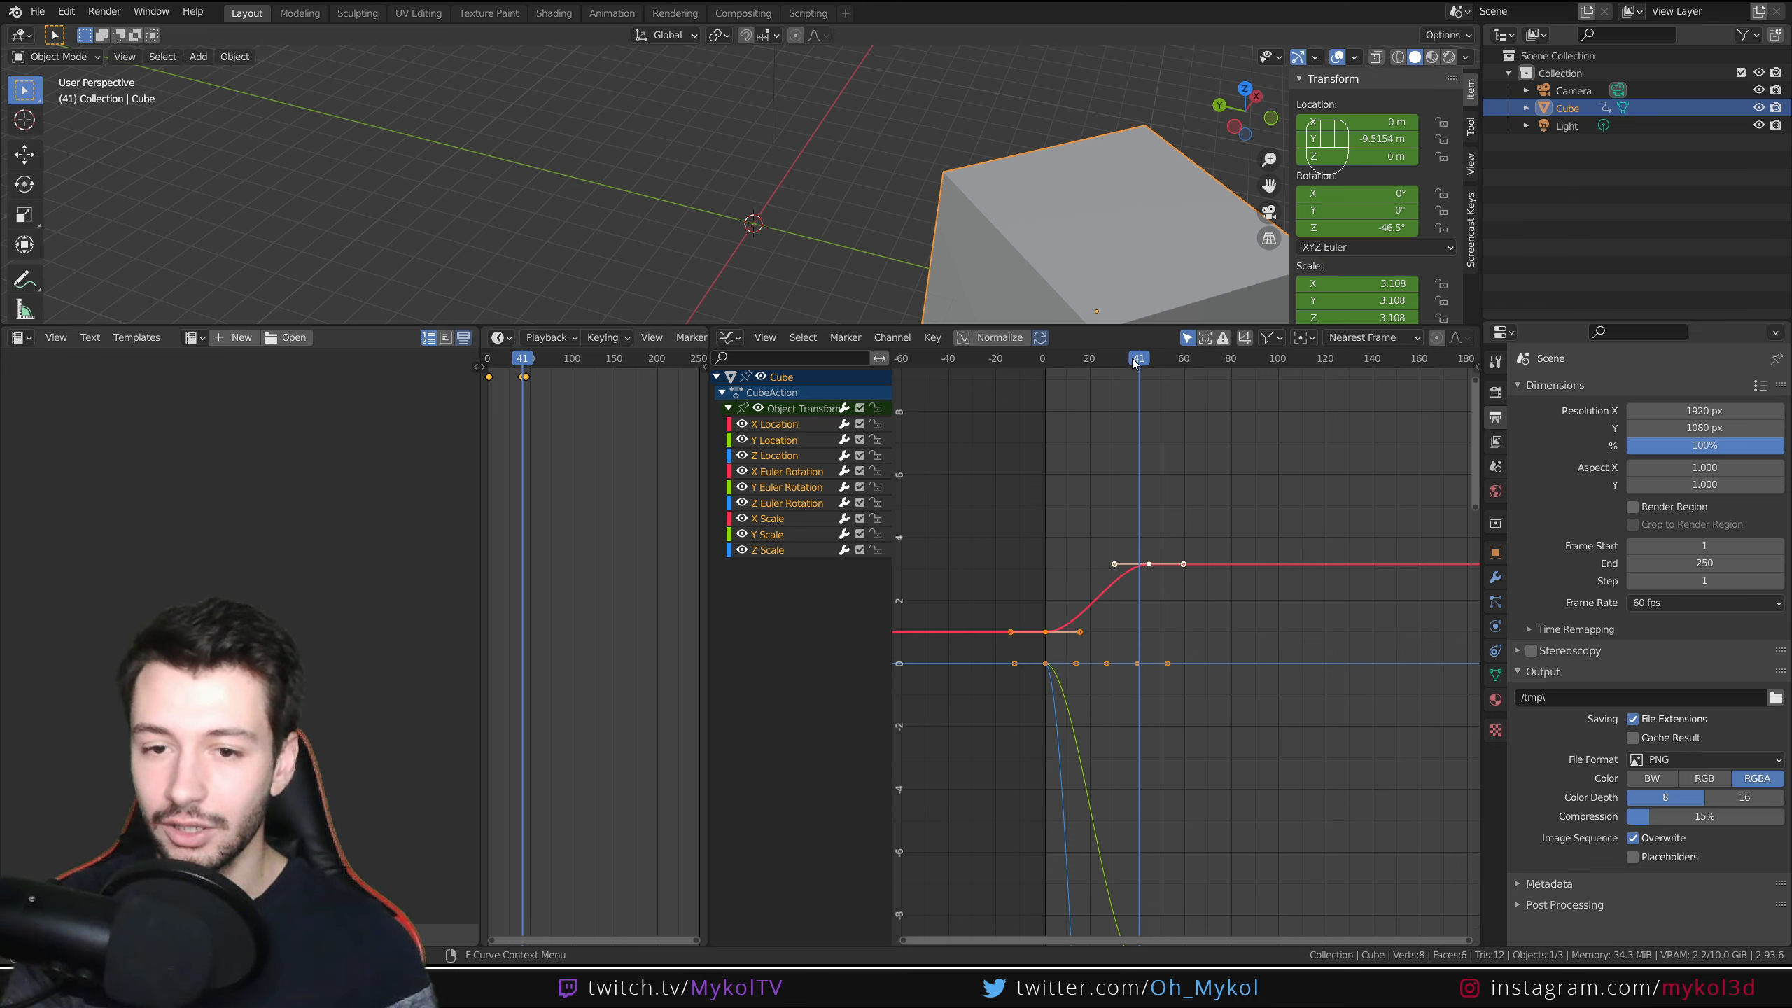
mouse_move(1135, 362)
left_mouse_down()
mouse_move(1038, 390)
mouse_move(1134, 387)
left_mouse_up()
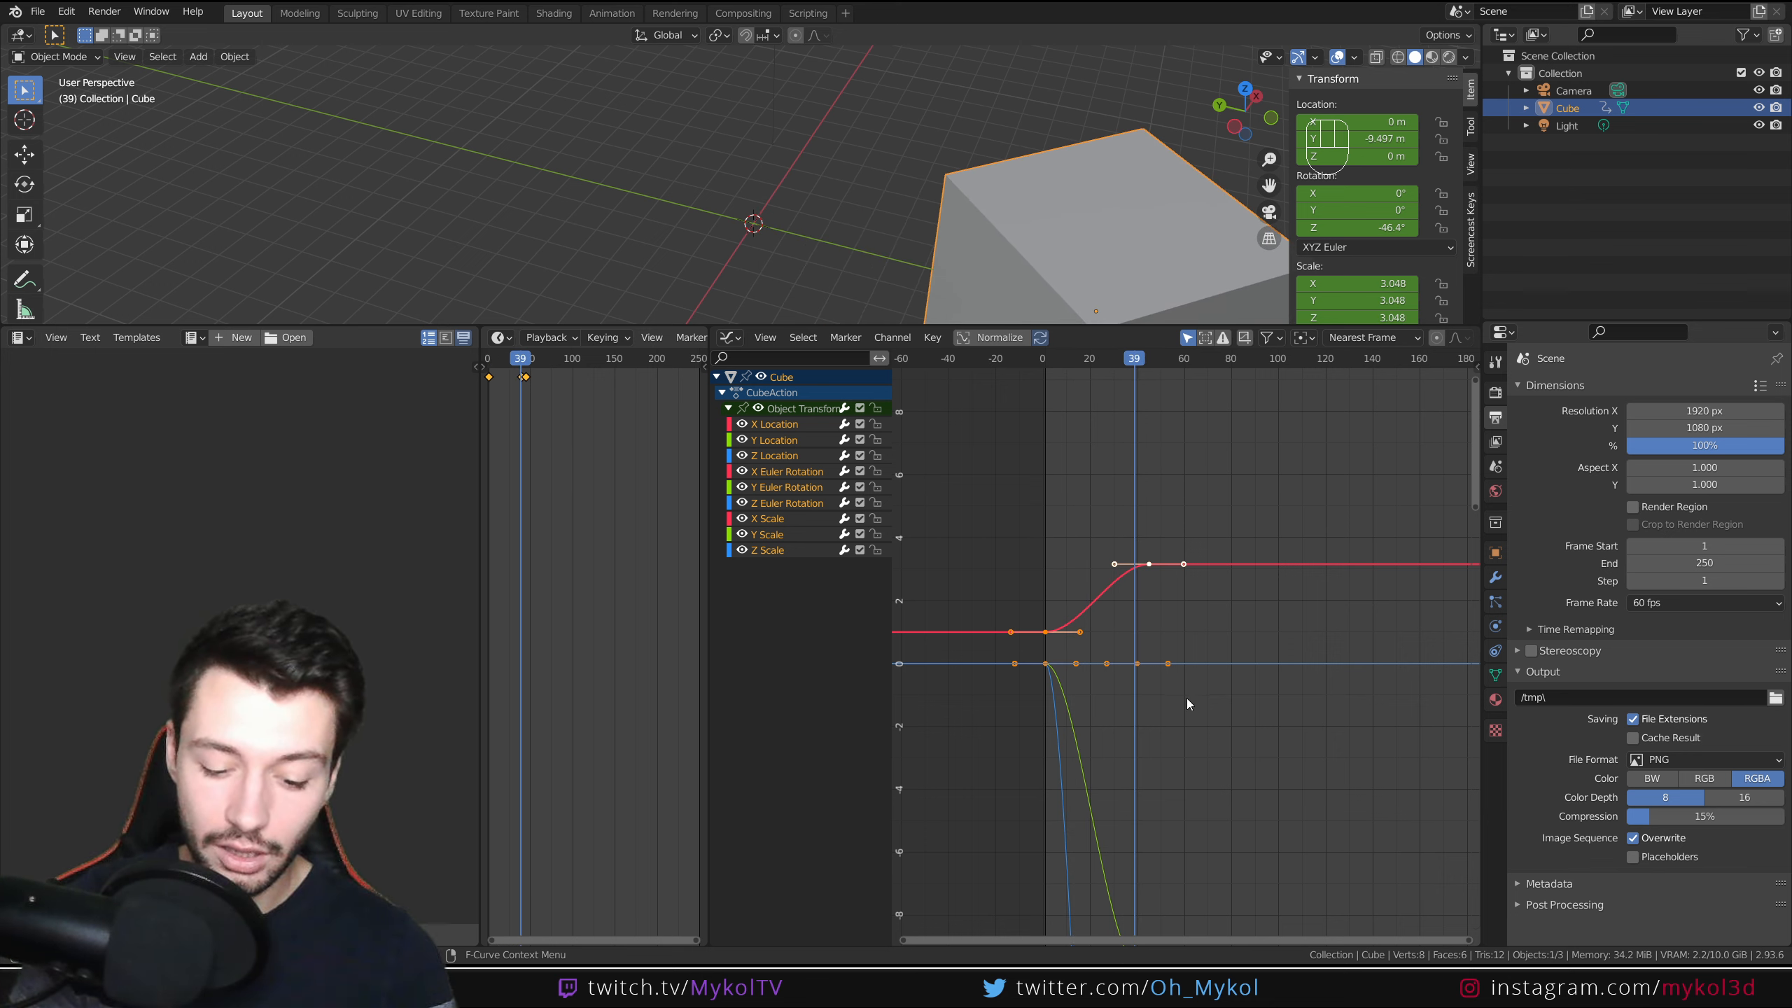
Set the selected keyframes' interpolation to Linear and scrub back to frame 22
key("t")
left_click(868, 746)
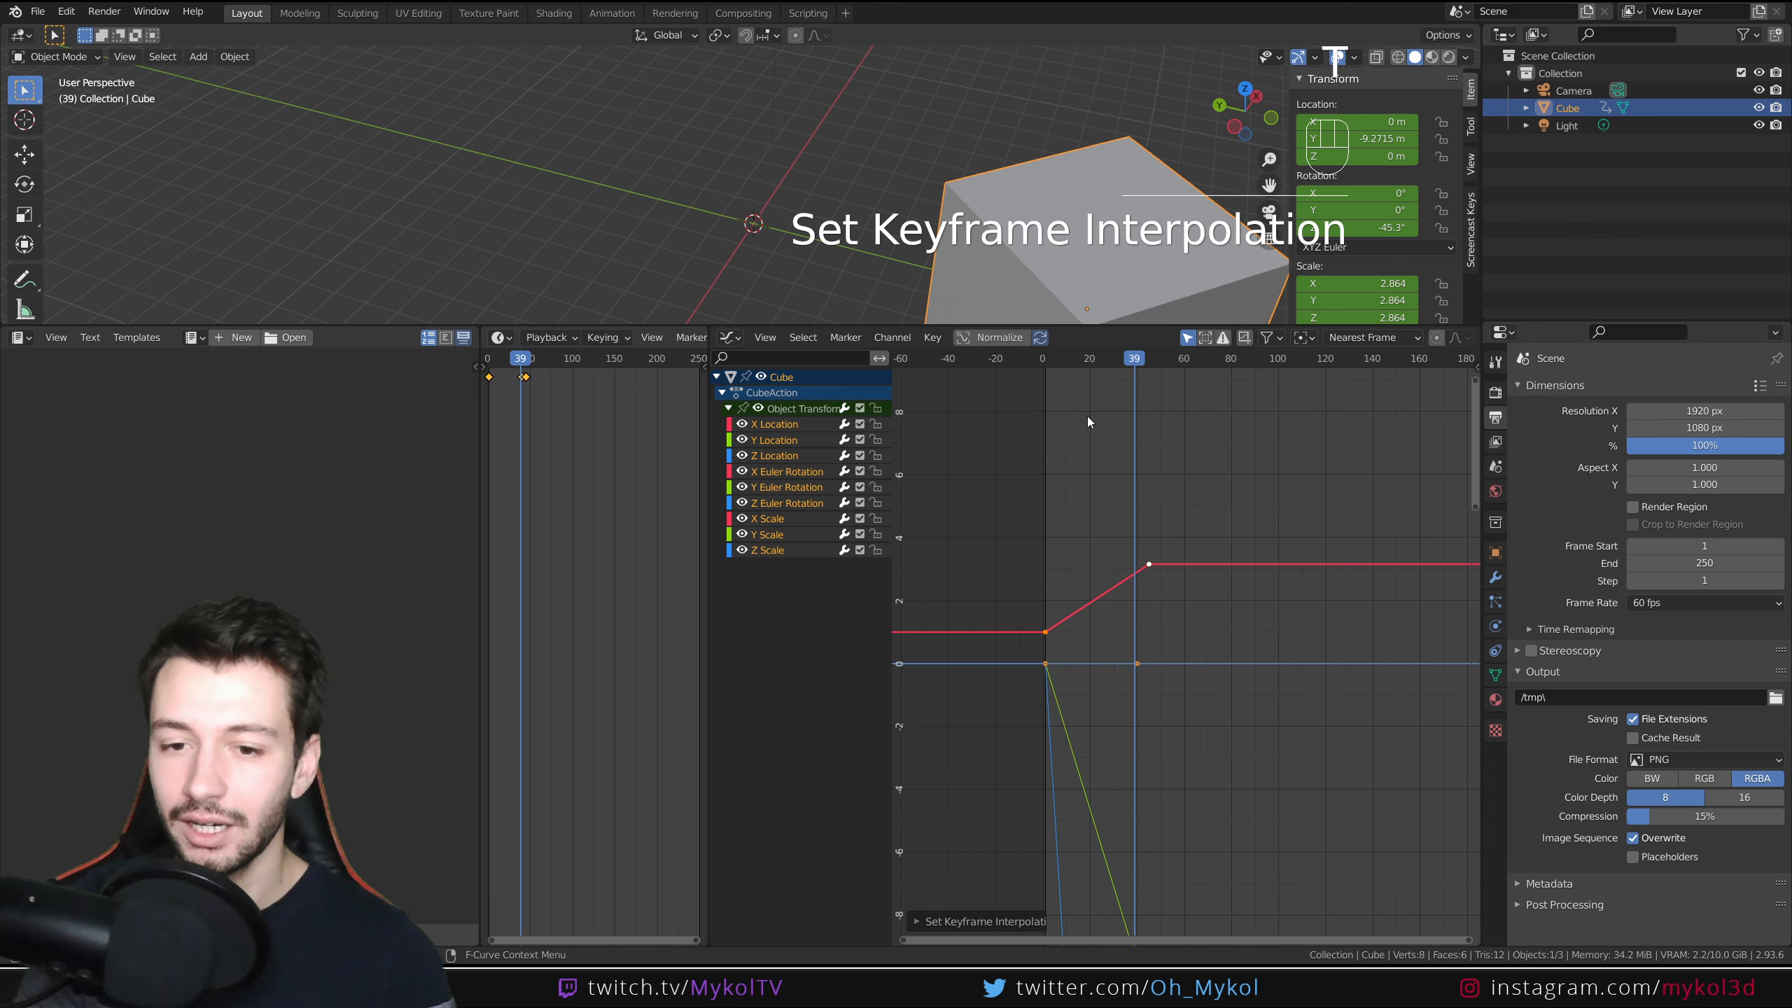
left_click_drag(1133, 364, 1122, 477)
Set the selected keyframes' interpolation to Constant and scrub the animation back to frame 9
key("t")
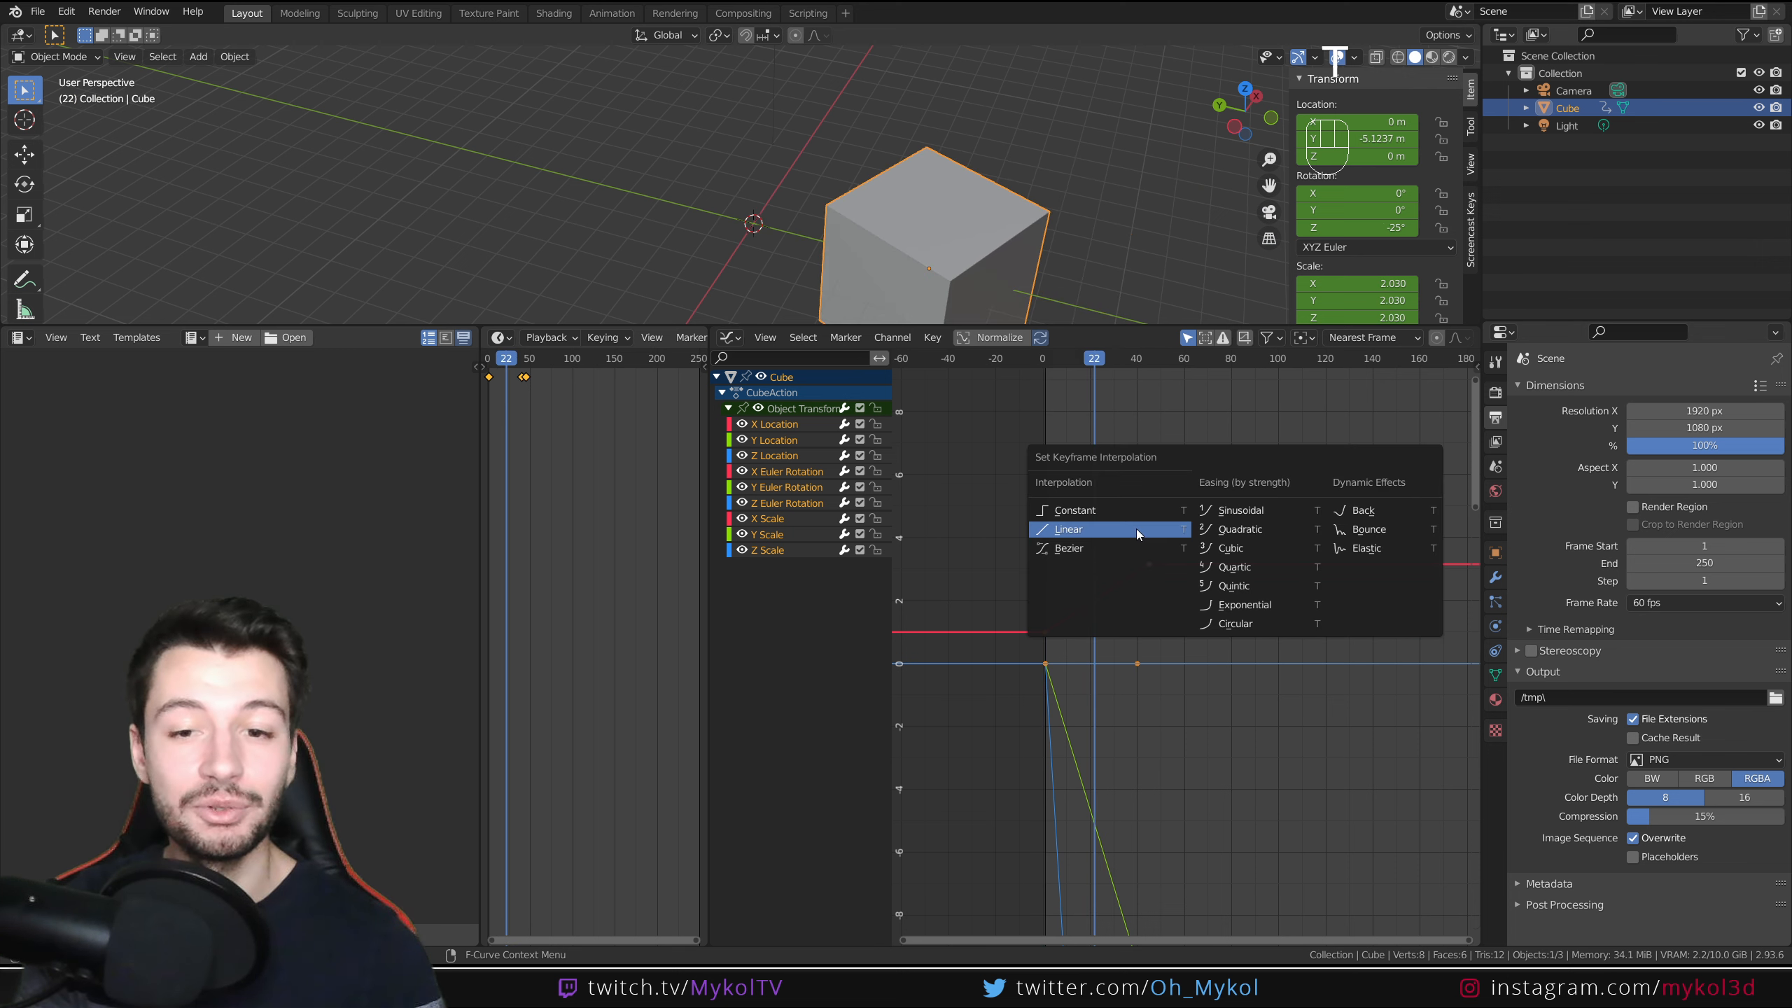
left_click(1061, 511)
left_click(1095, 503)
left_click_drag(1093, 353, 1064, 439)
Set the selected keyframes' interpolation to Elastic and play the animation from its beginning
key("t")
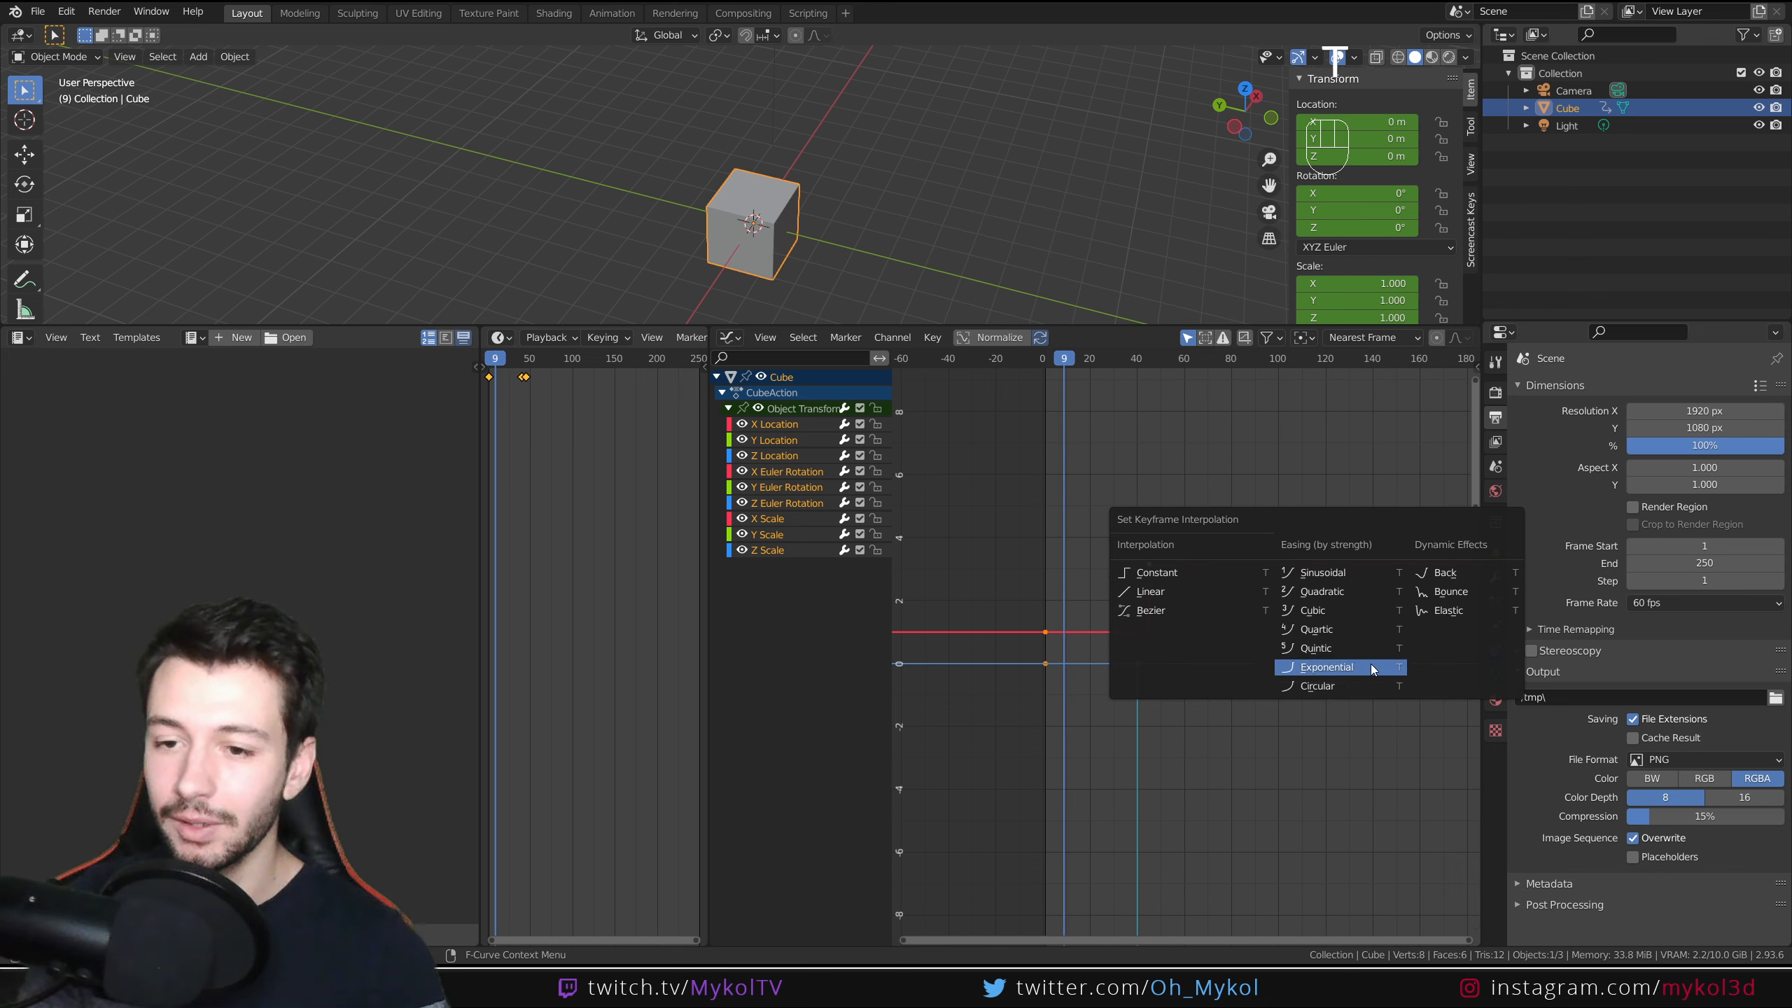
left_click(1450, 592)
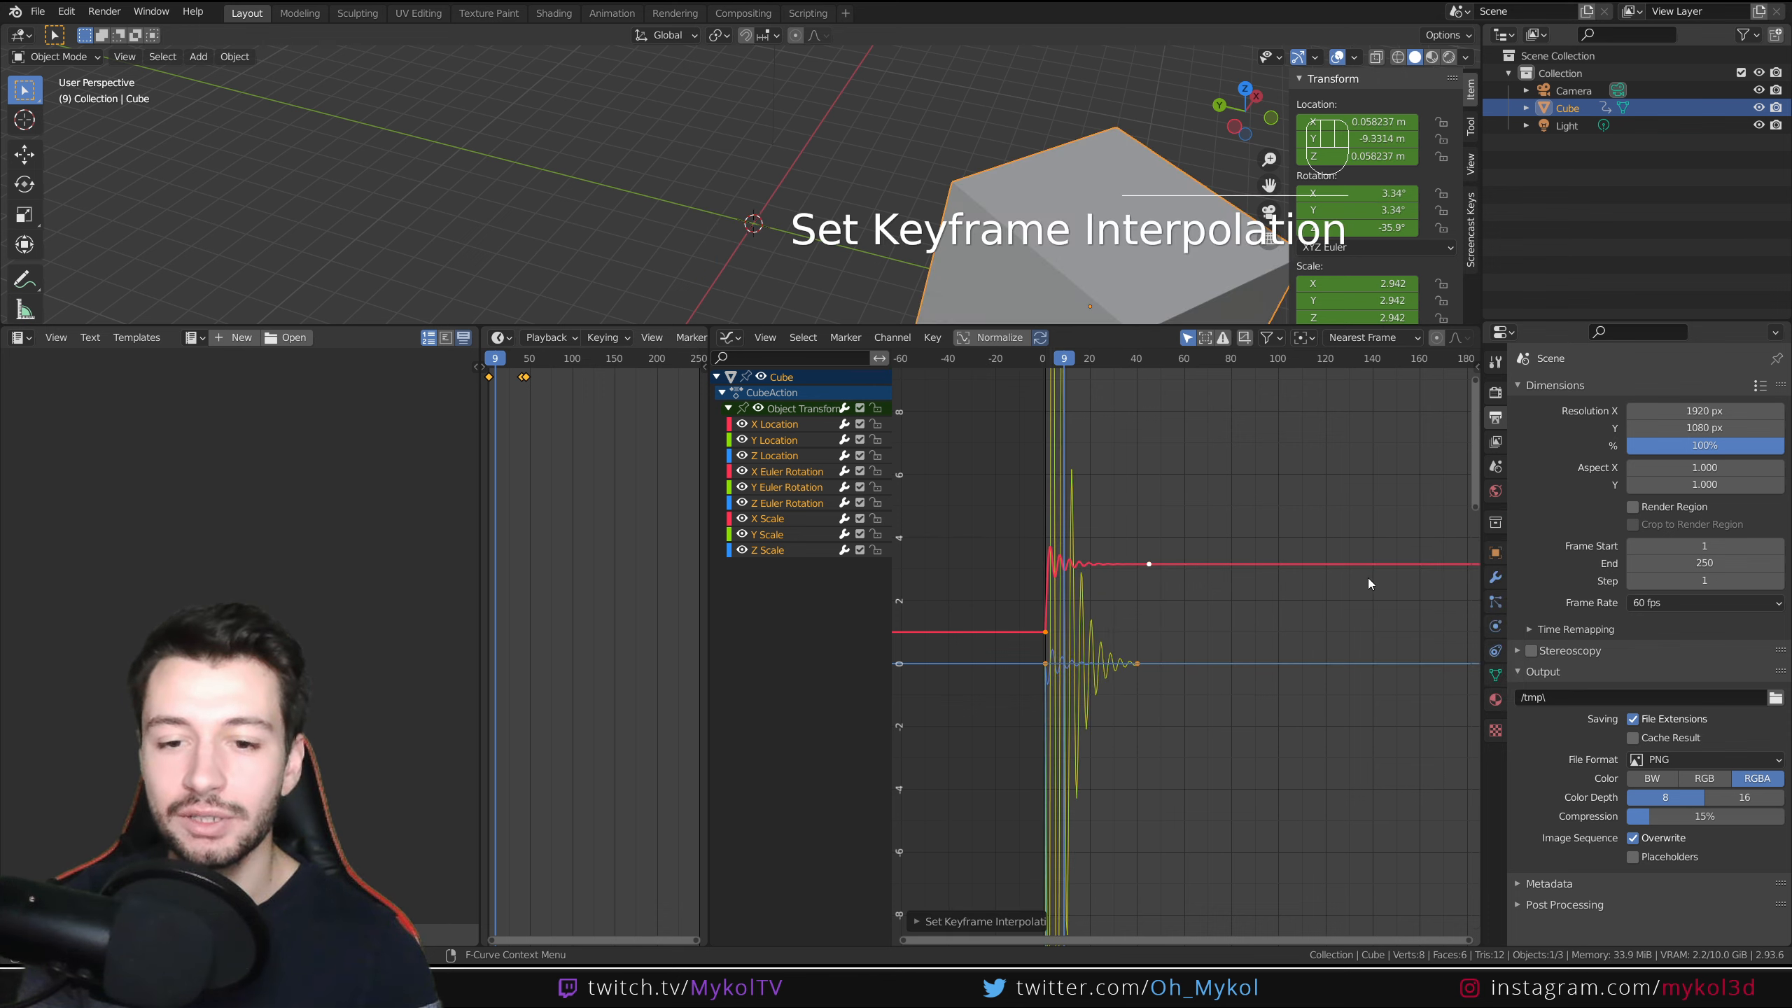
left_click_drag(1062, 362, 1033, 373)
key("space")
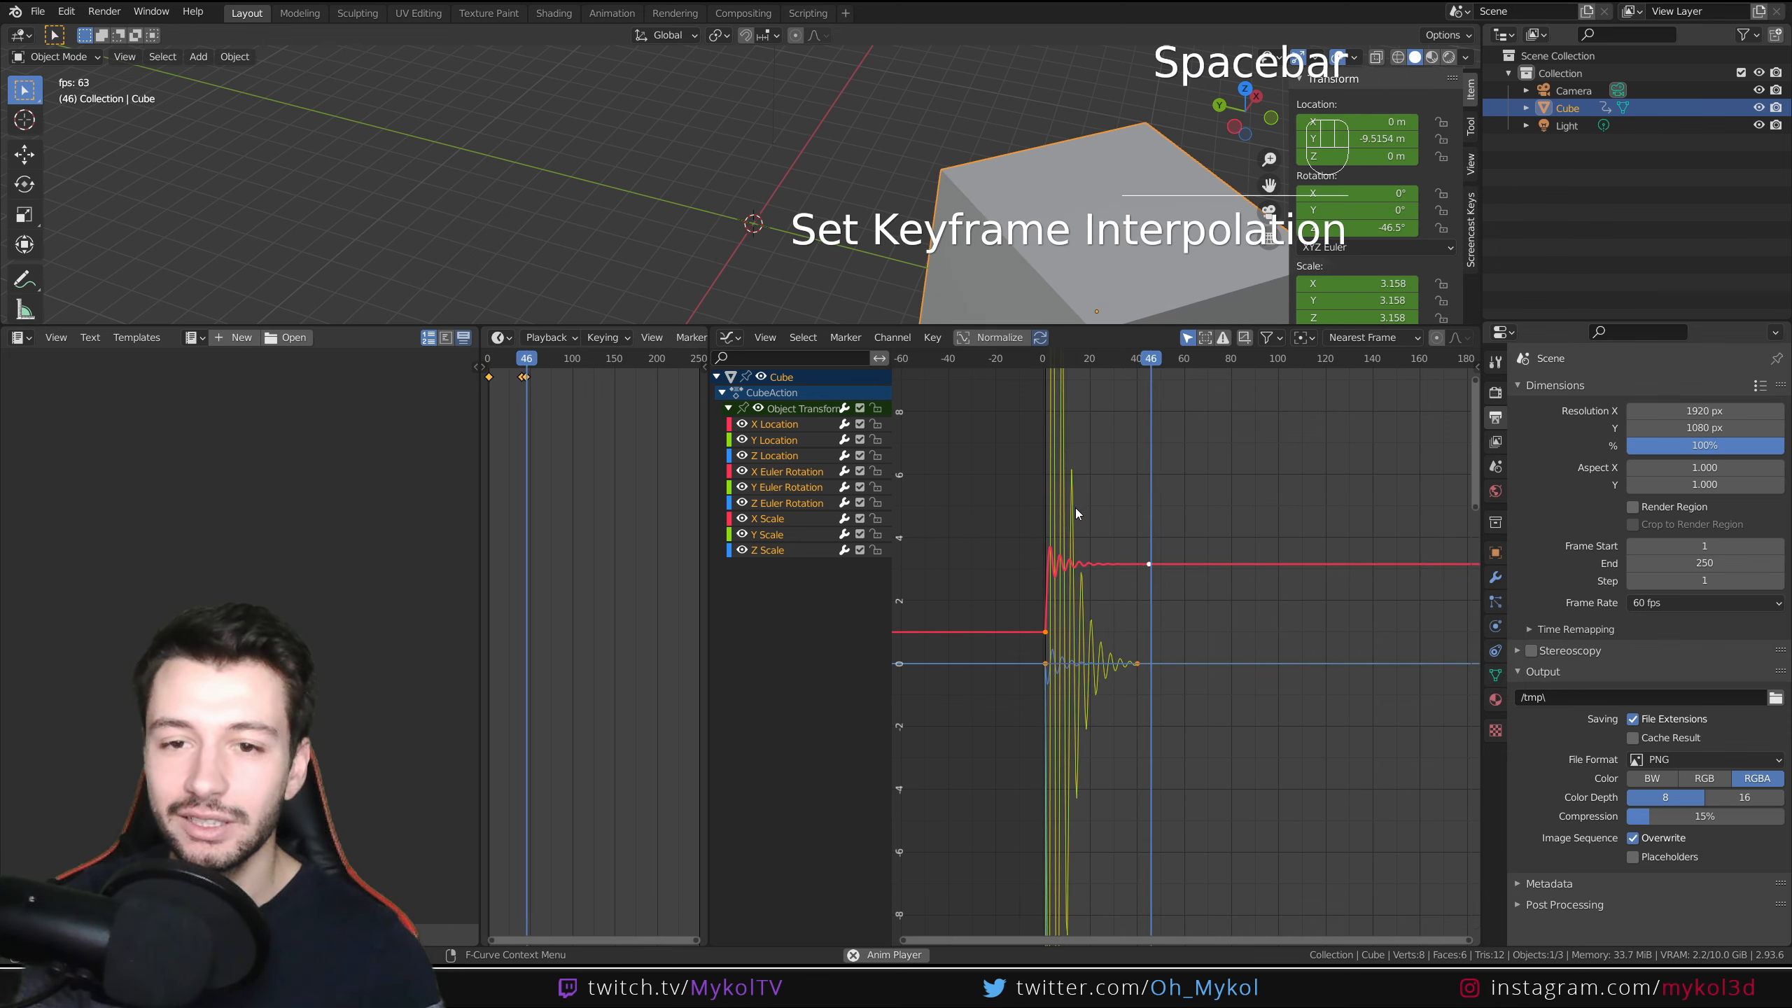
Enlarge the 3D Viewport to watch the cube's motion and stop the playback
scroll(1075, 507, "down", 4)
scroll(893, 219, "down", 3)
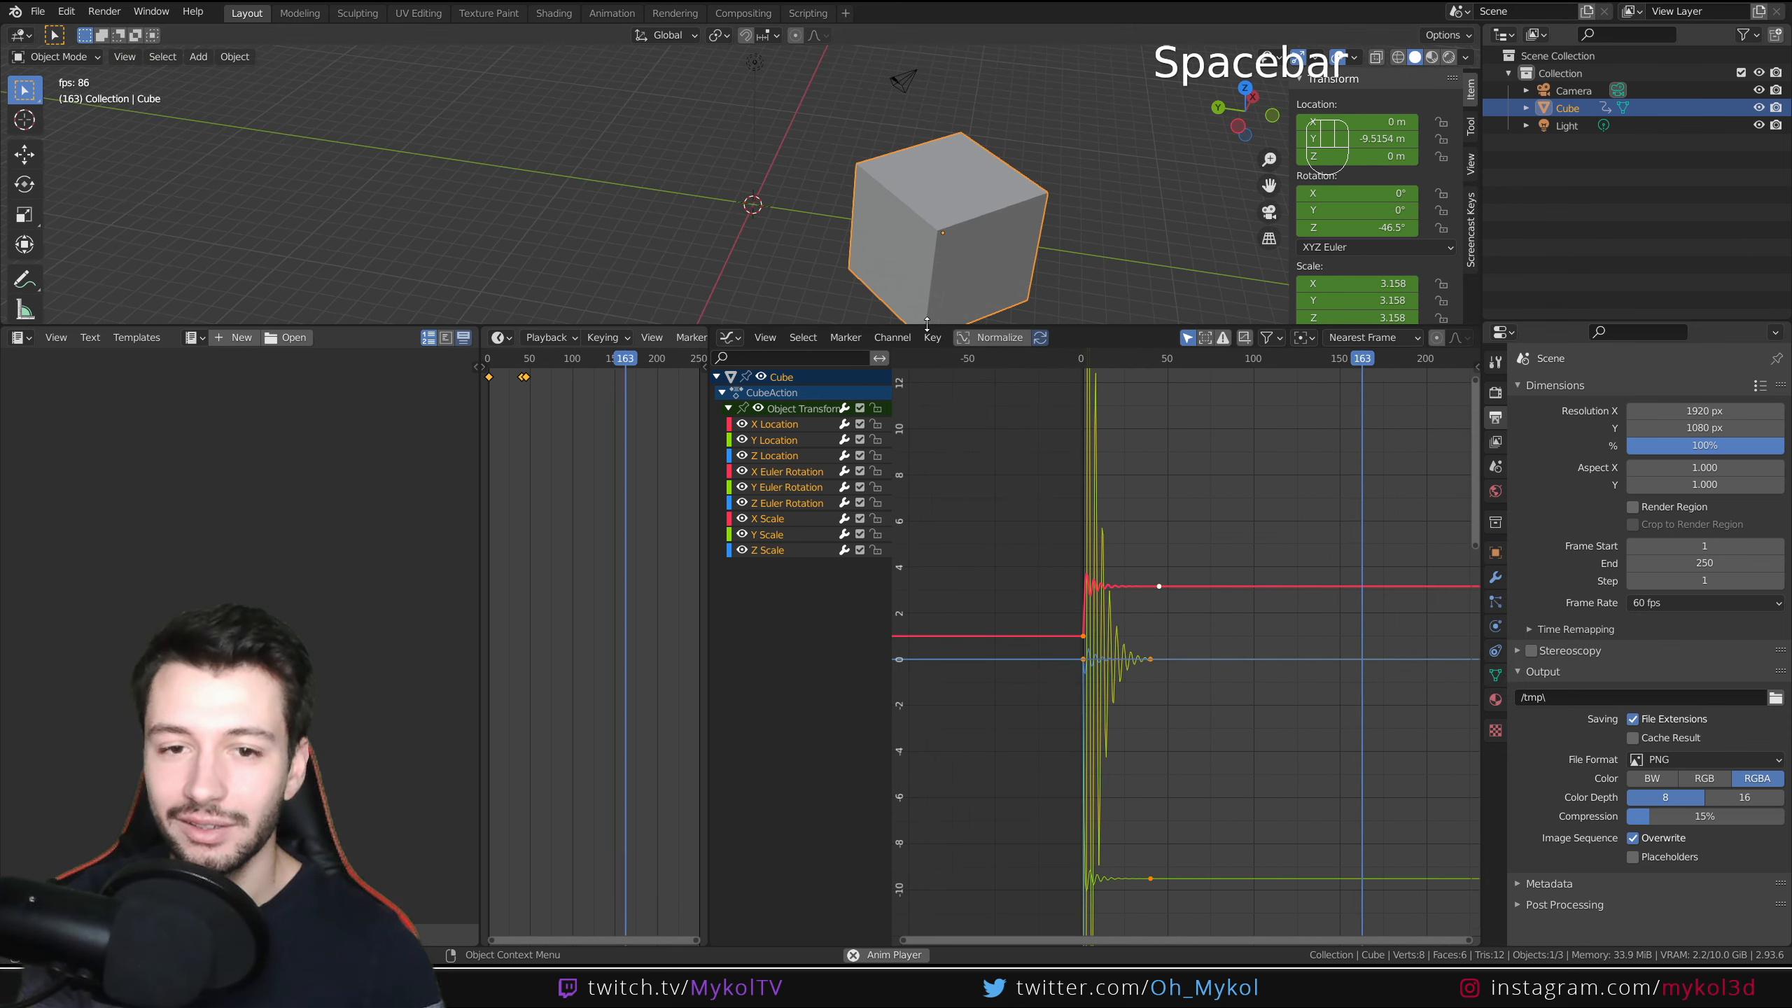
left_click_drag(1076, 327, 1077, 487)
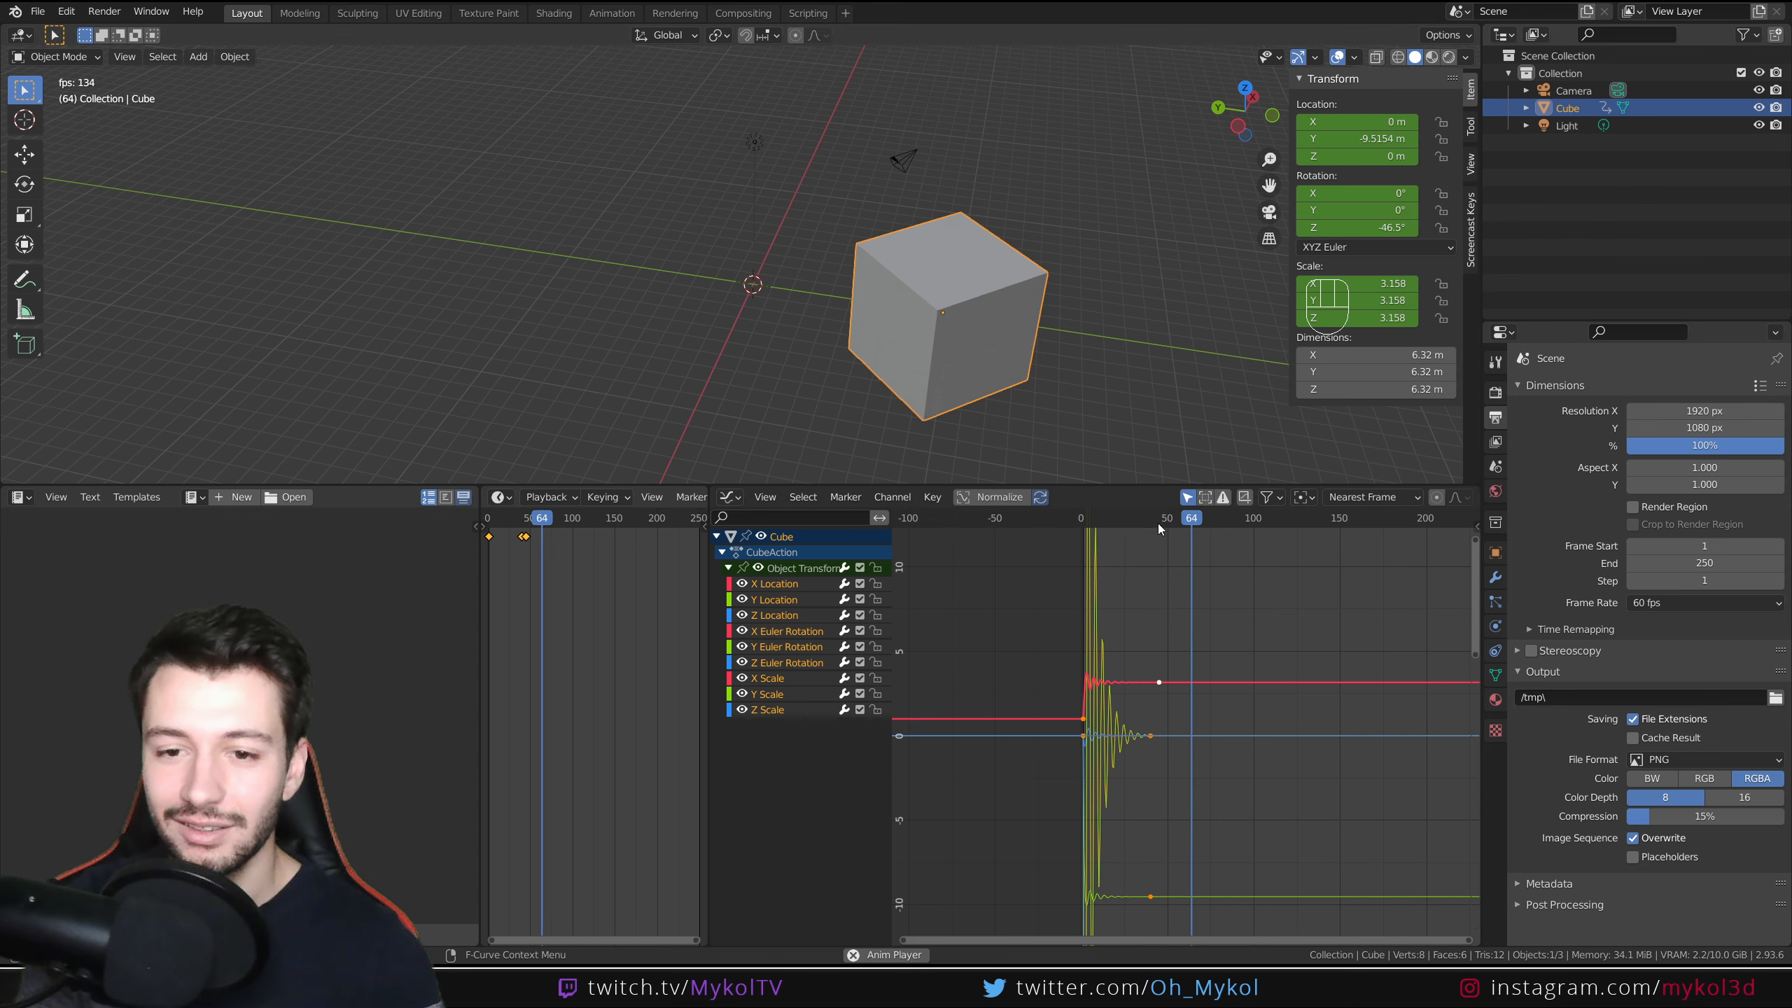
key("space")
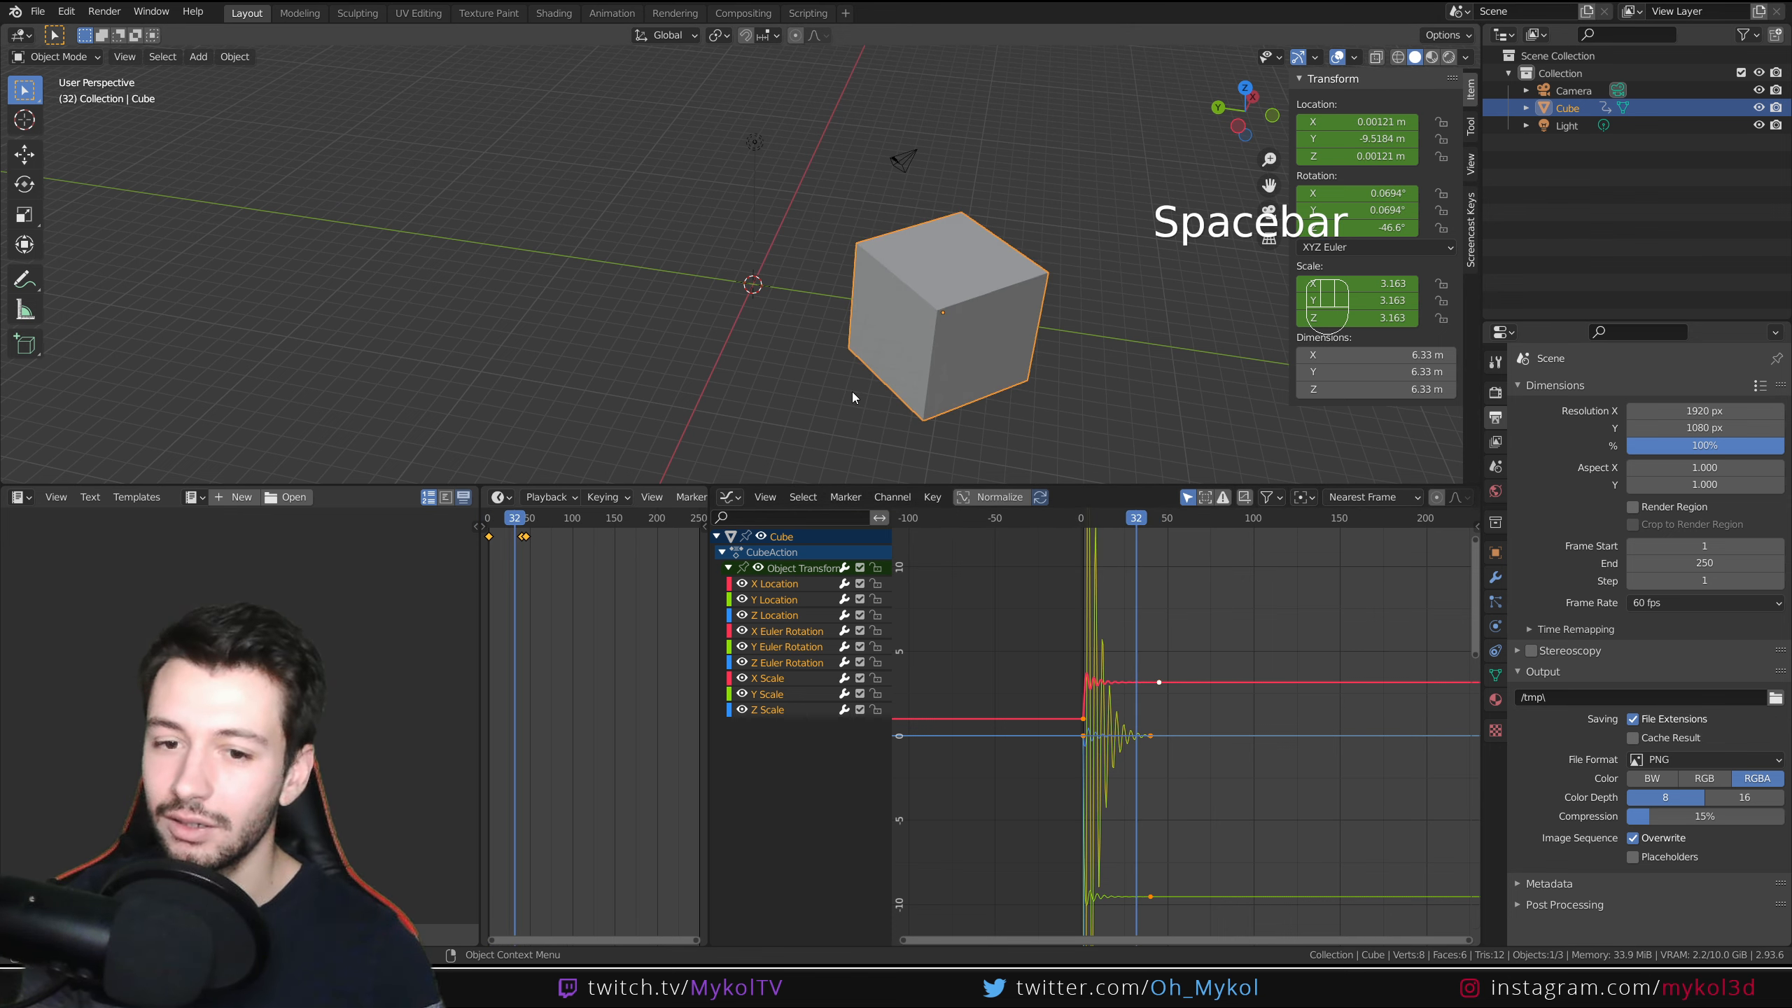
Undo the Elastic, Constant and Linear interpolation changes and enlarge the 3D Viewport further
scroll(1091, 737, "up", 1)
scroll(1092, 737, "up", 4)
scroll(987, 762, "up", 4)
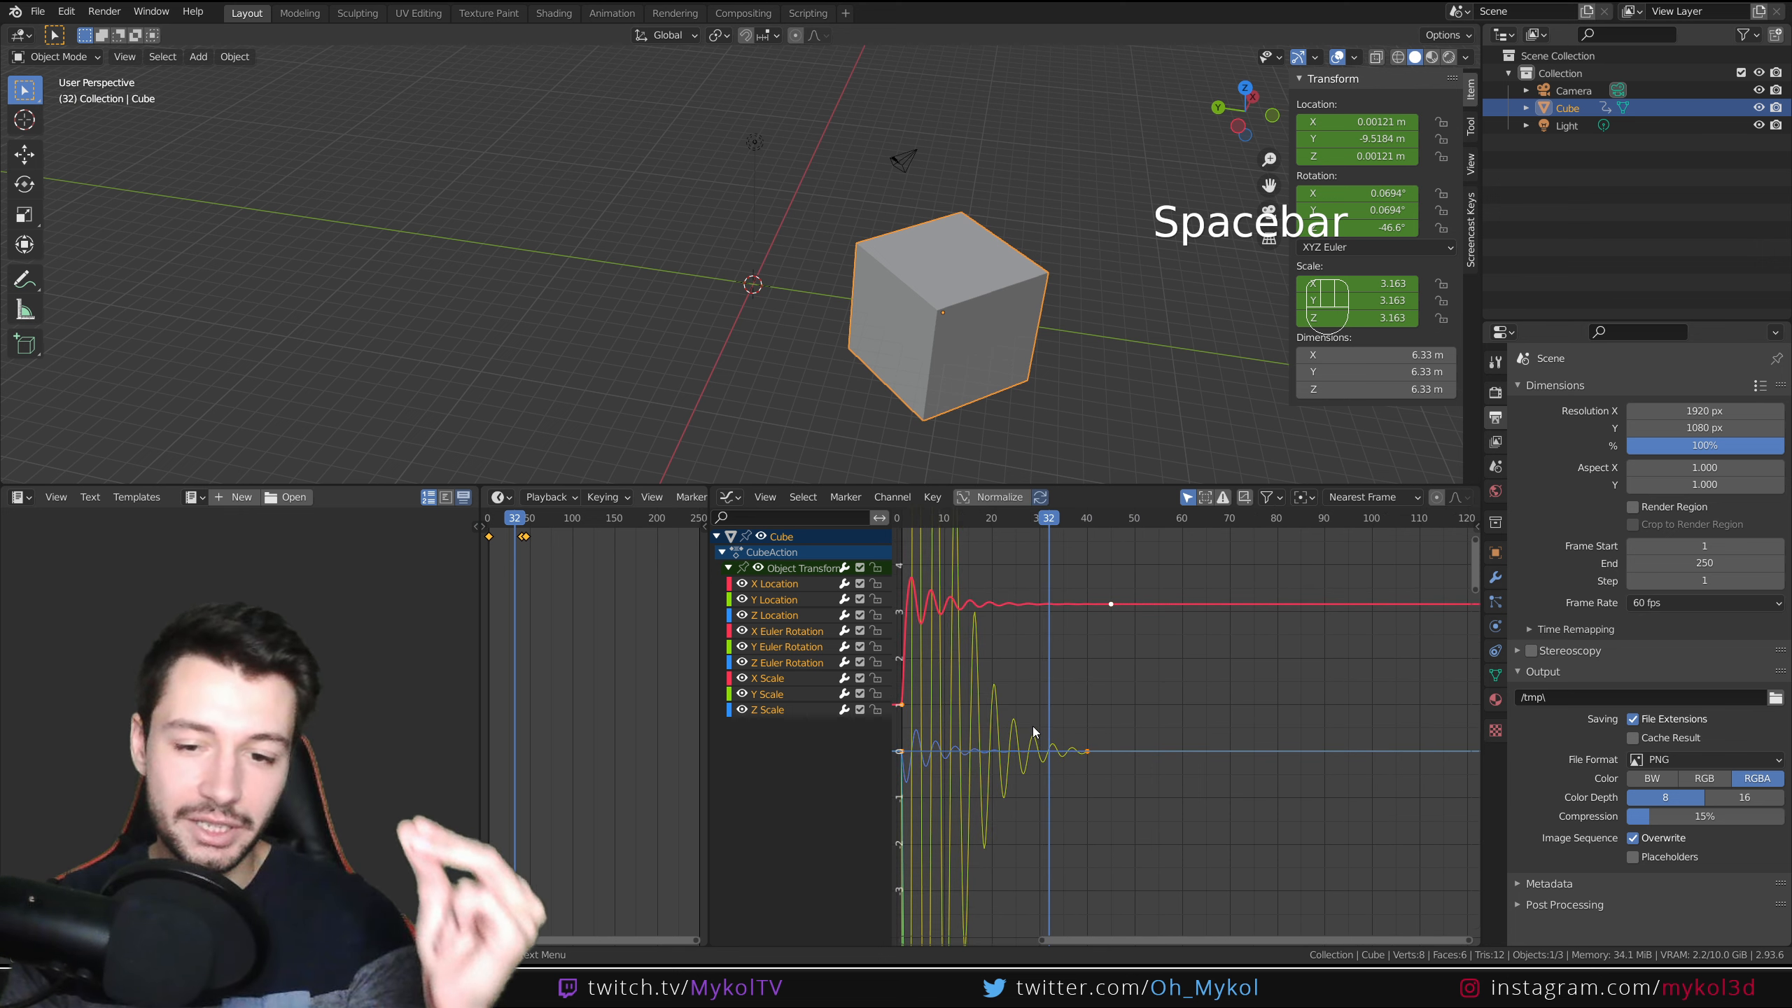
middle_click_drag(1029, 731, 1235, 720)
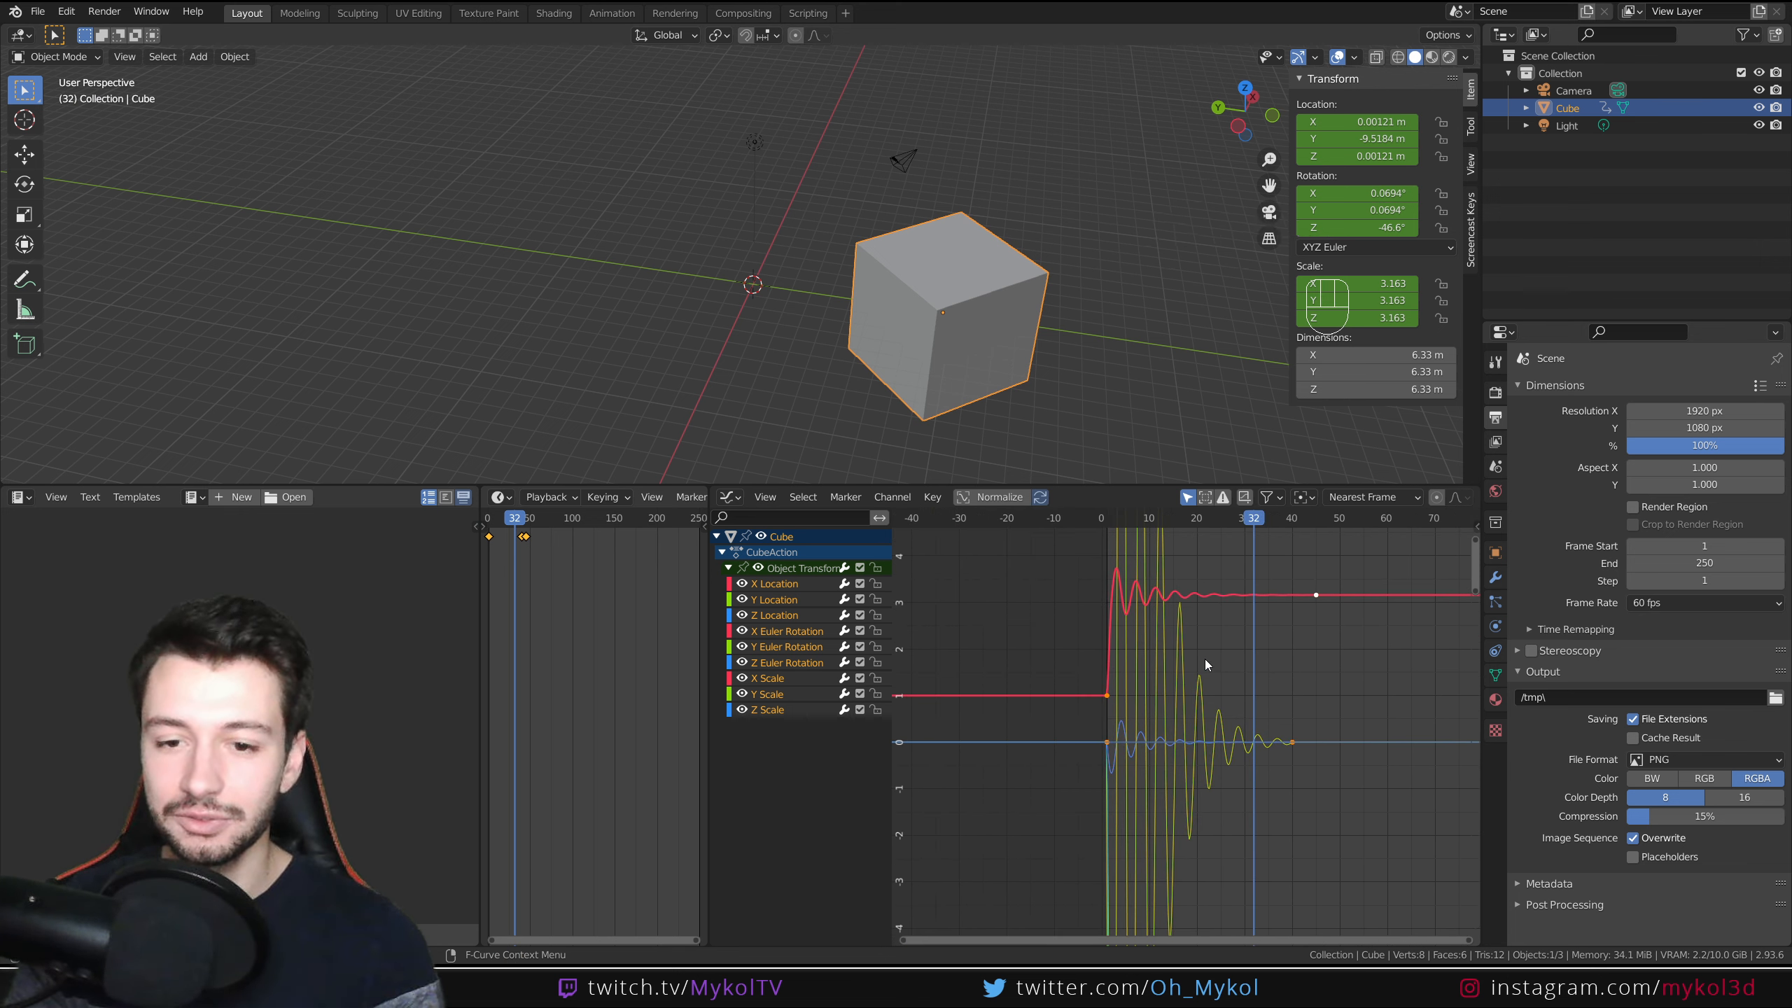
key("ctrl+z")
key("ctrl+z")
key("ctrl+z")
key("ctrl+z")
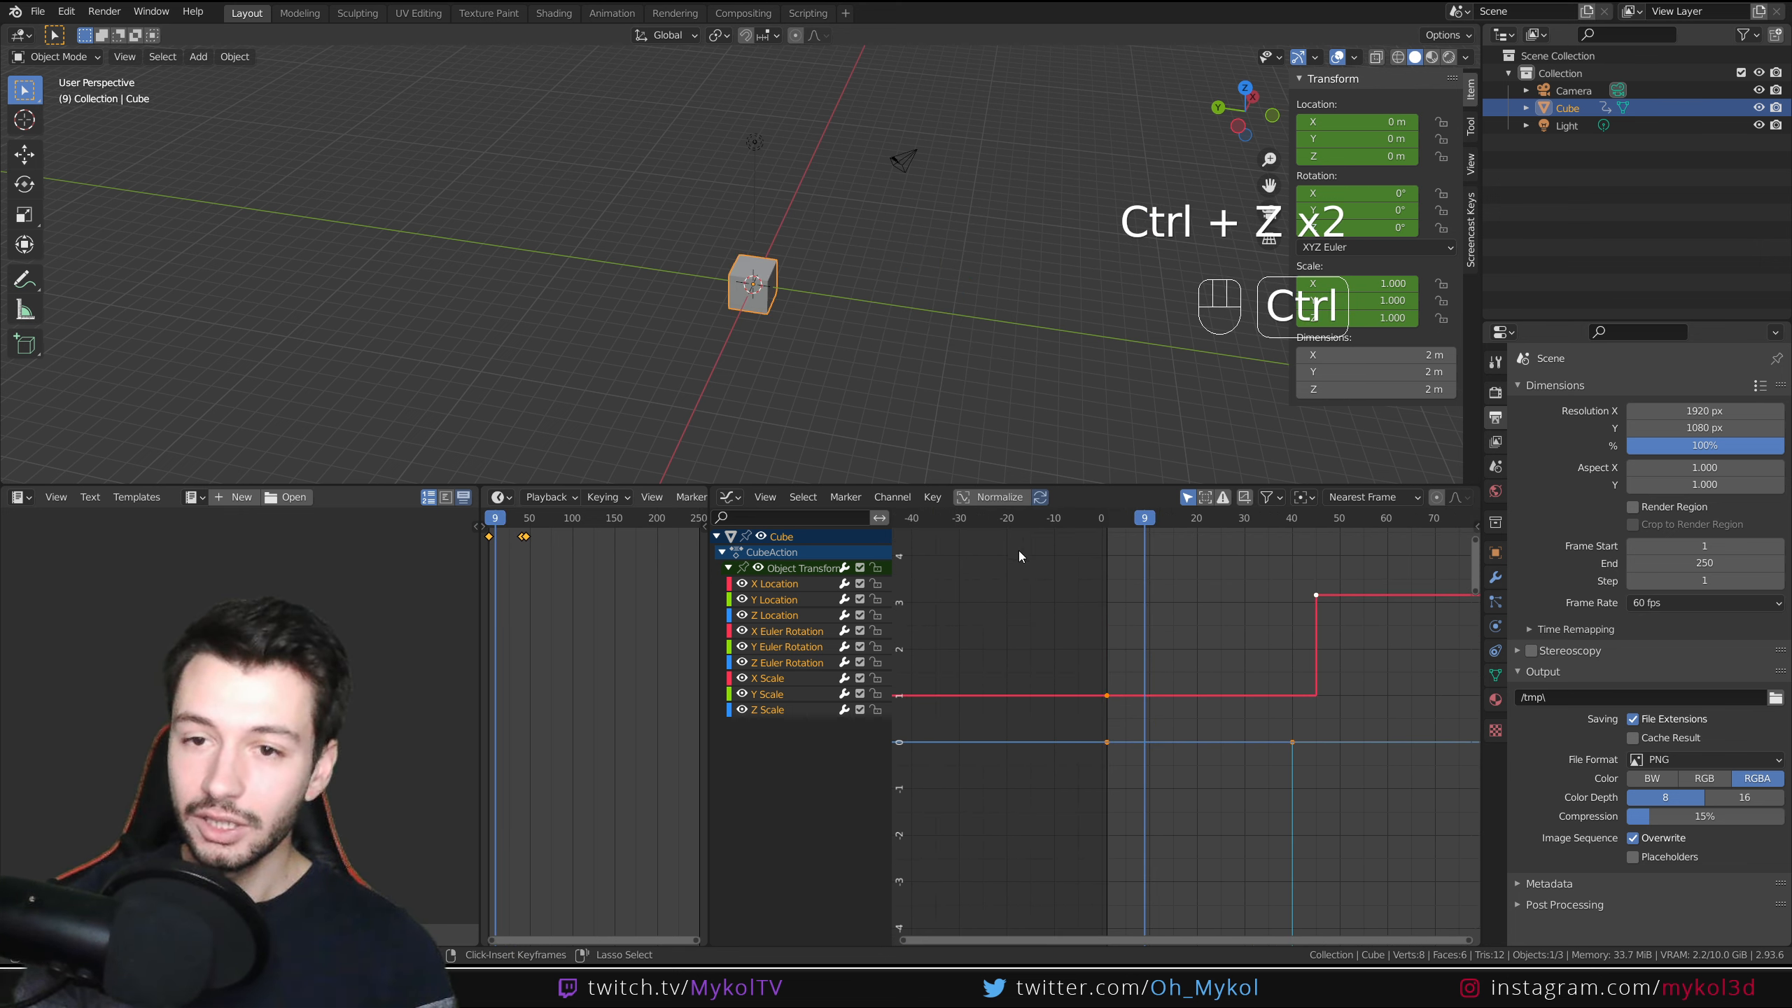
key("ctrl+z")
key("ctrl+z")
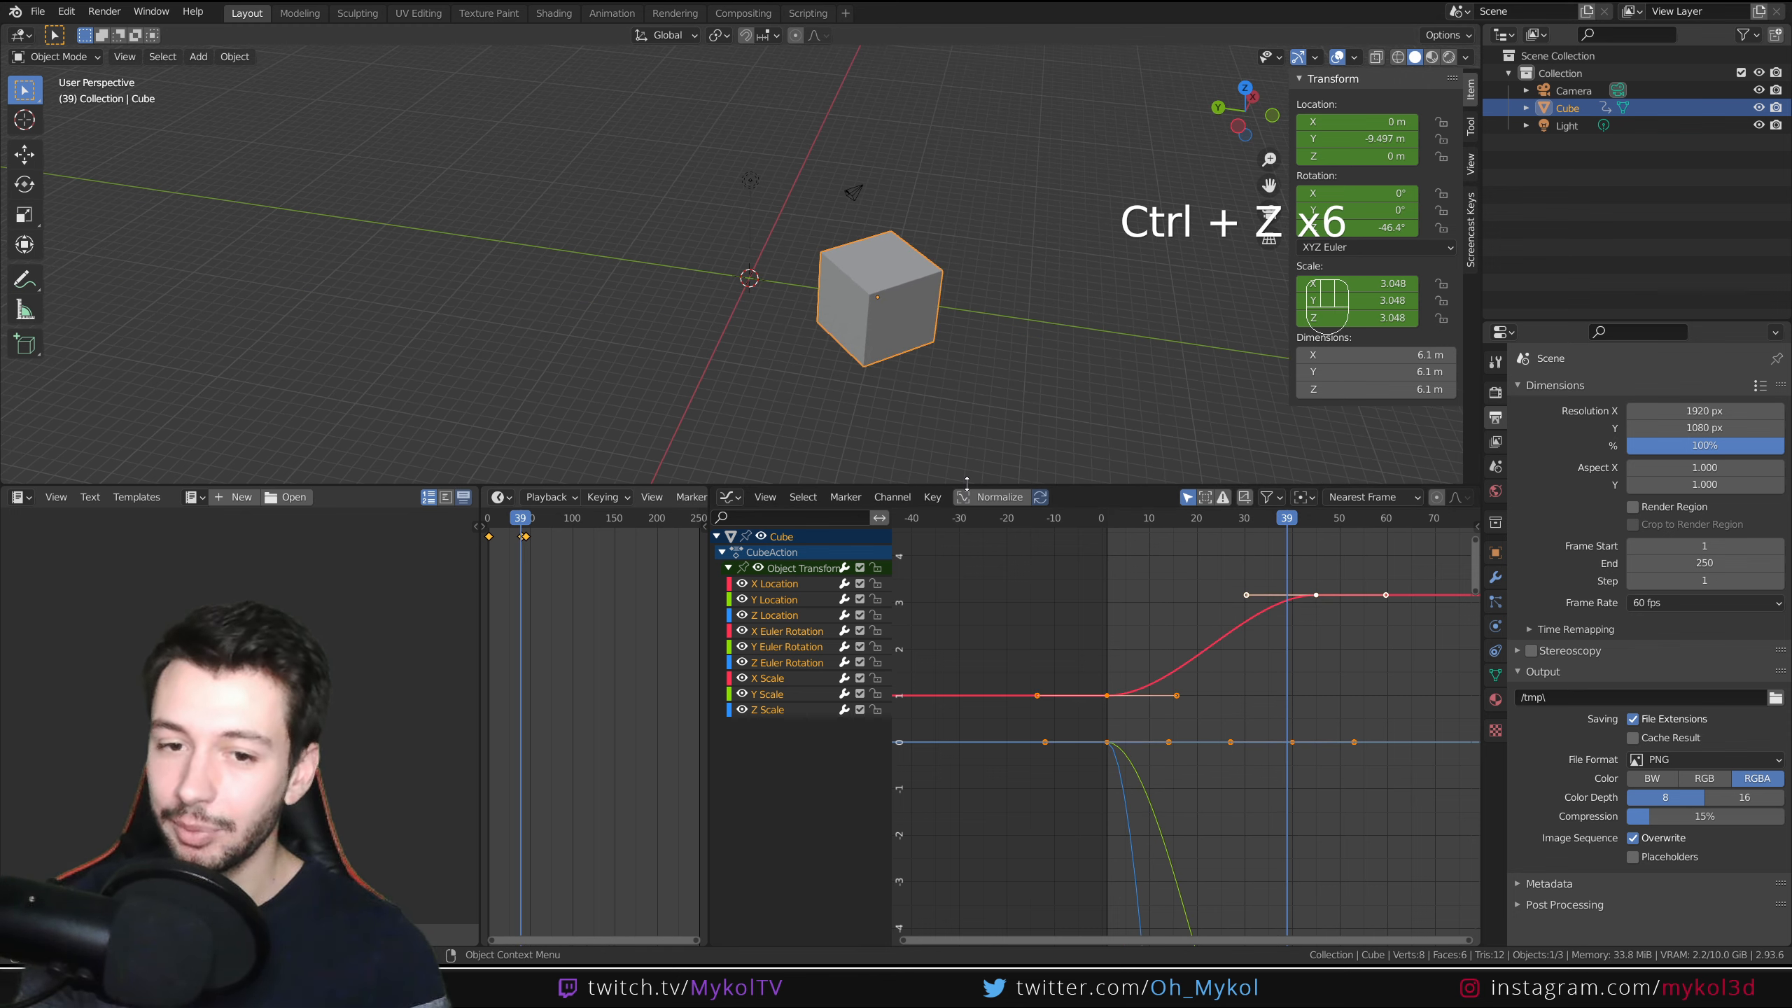
left_click_drag(967, 484, 991, 683)
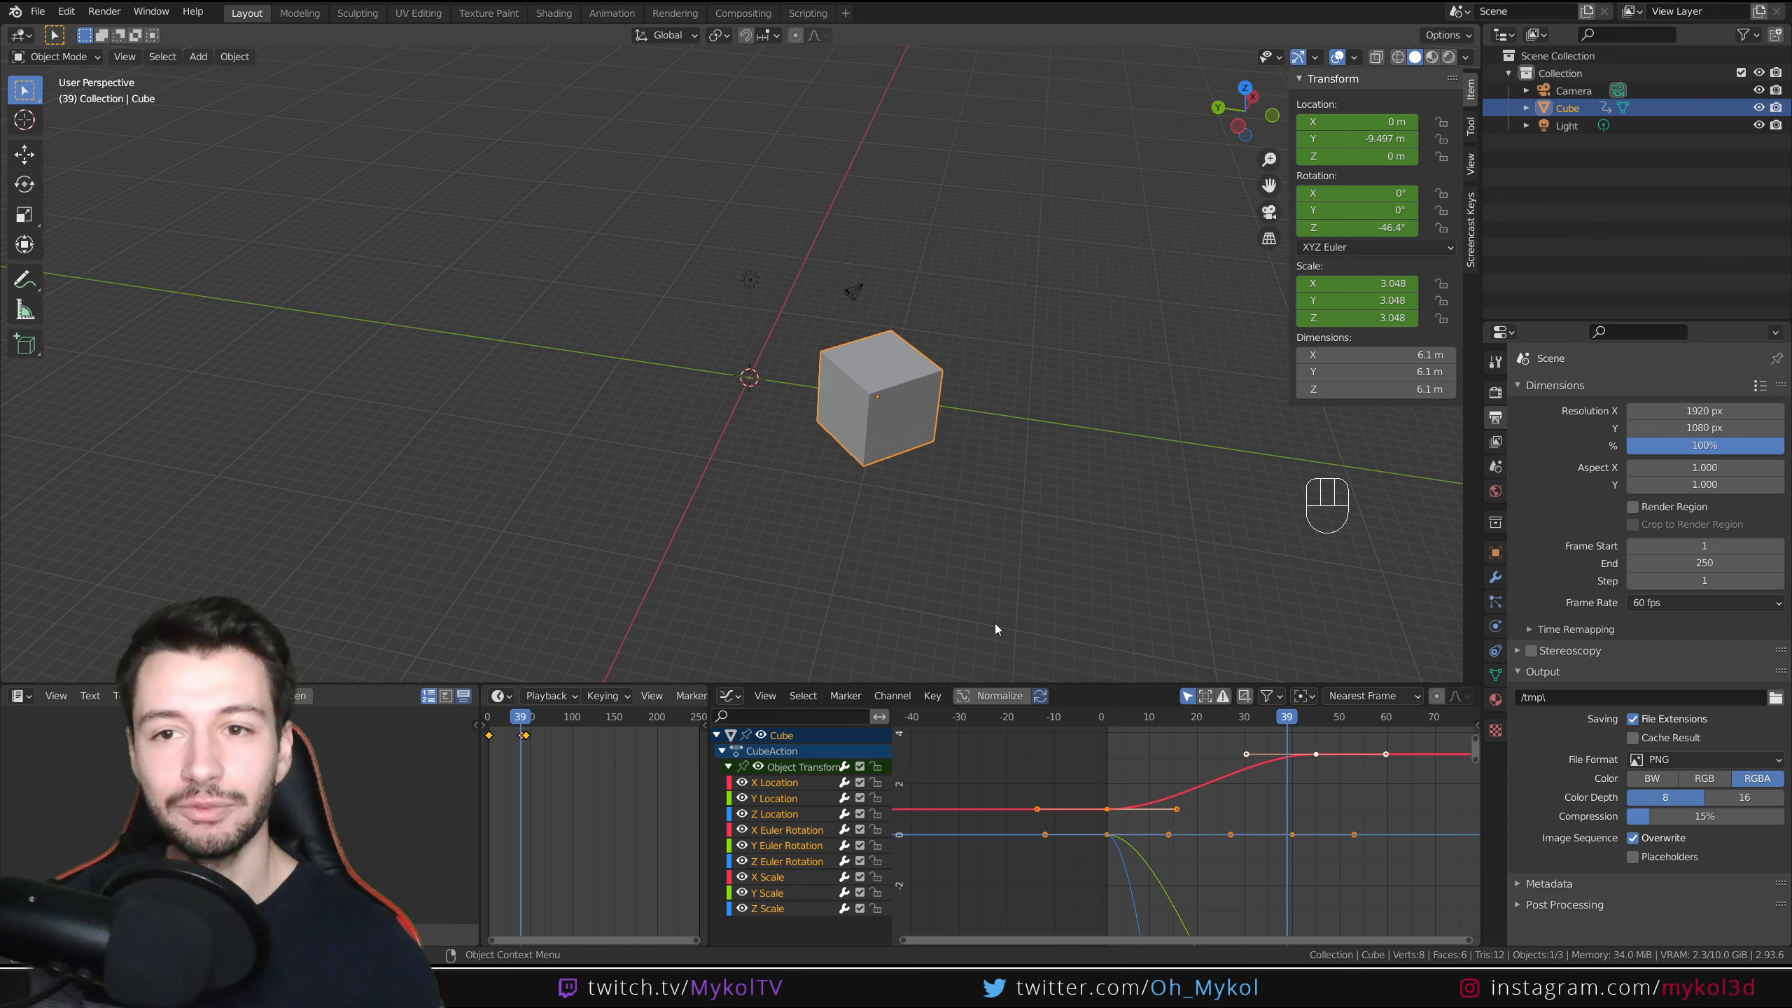
Delete the animated cube and add a Monkey mesh in its place
middle_click_drag(869, 417, 619, 337)
scroll(910, 433, "up", 2)
key("Delete")
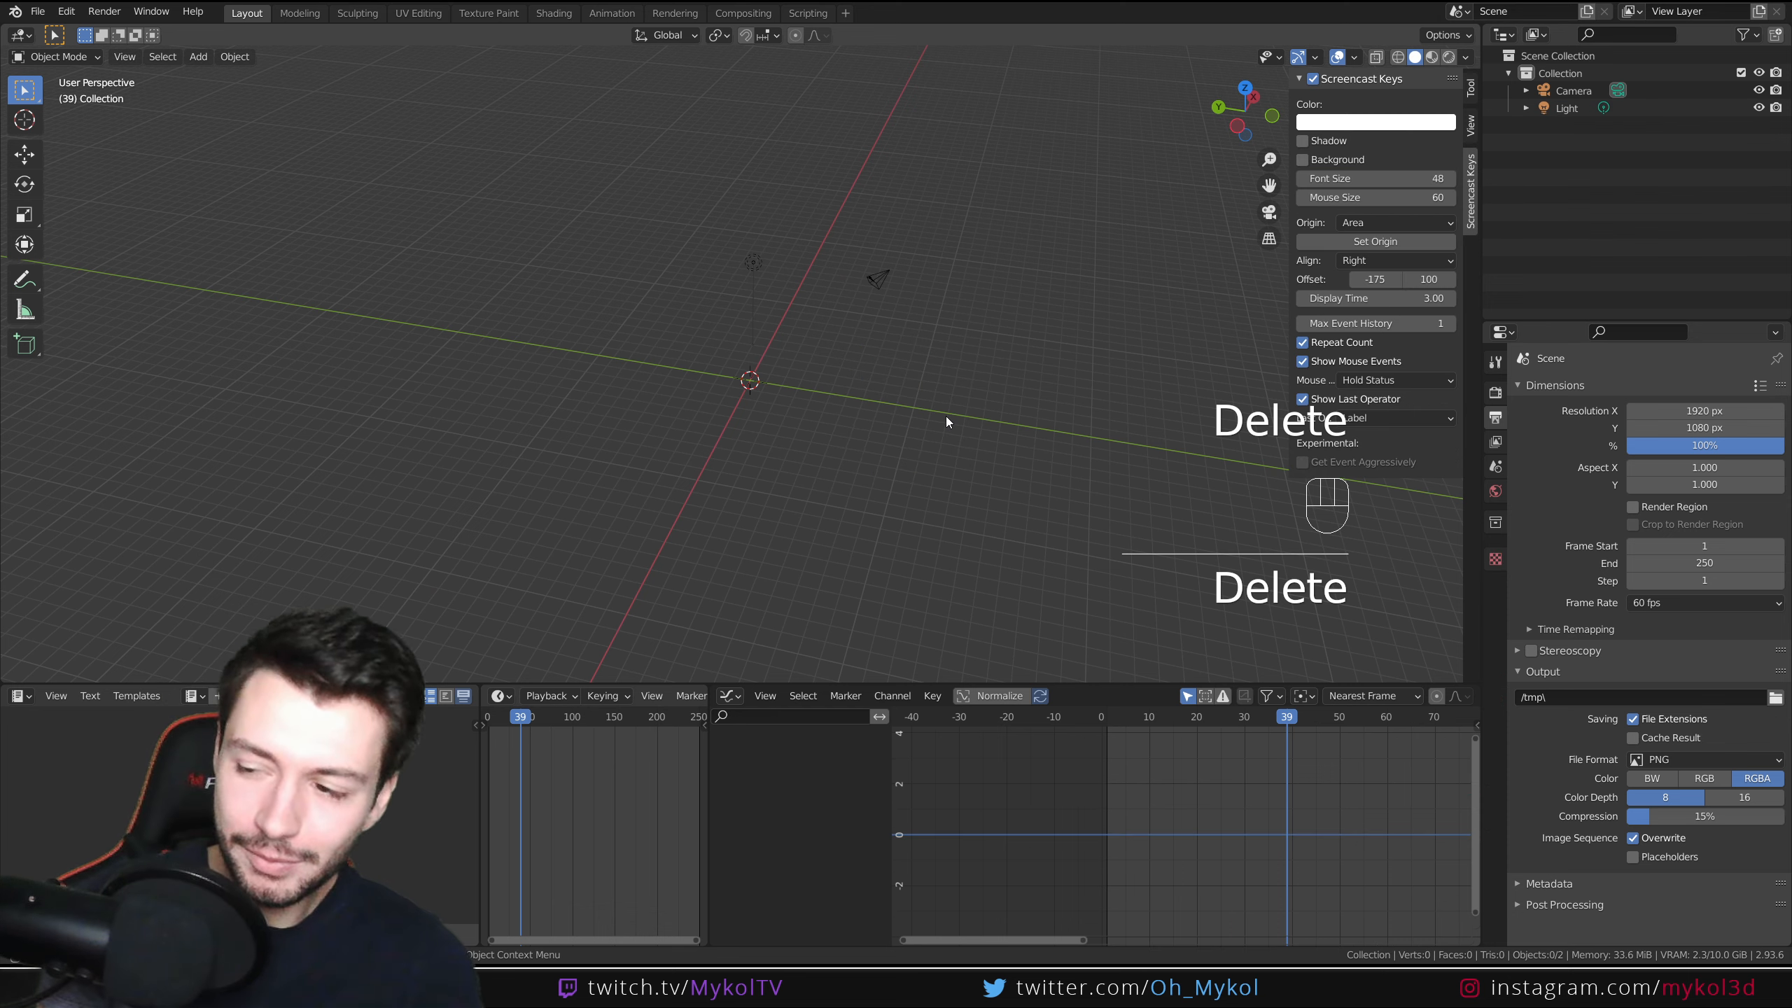
key("shift+a")
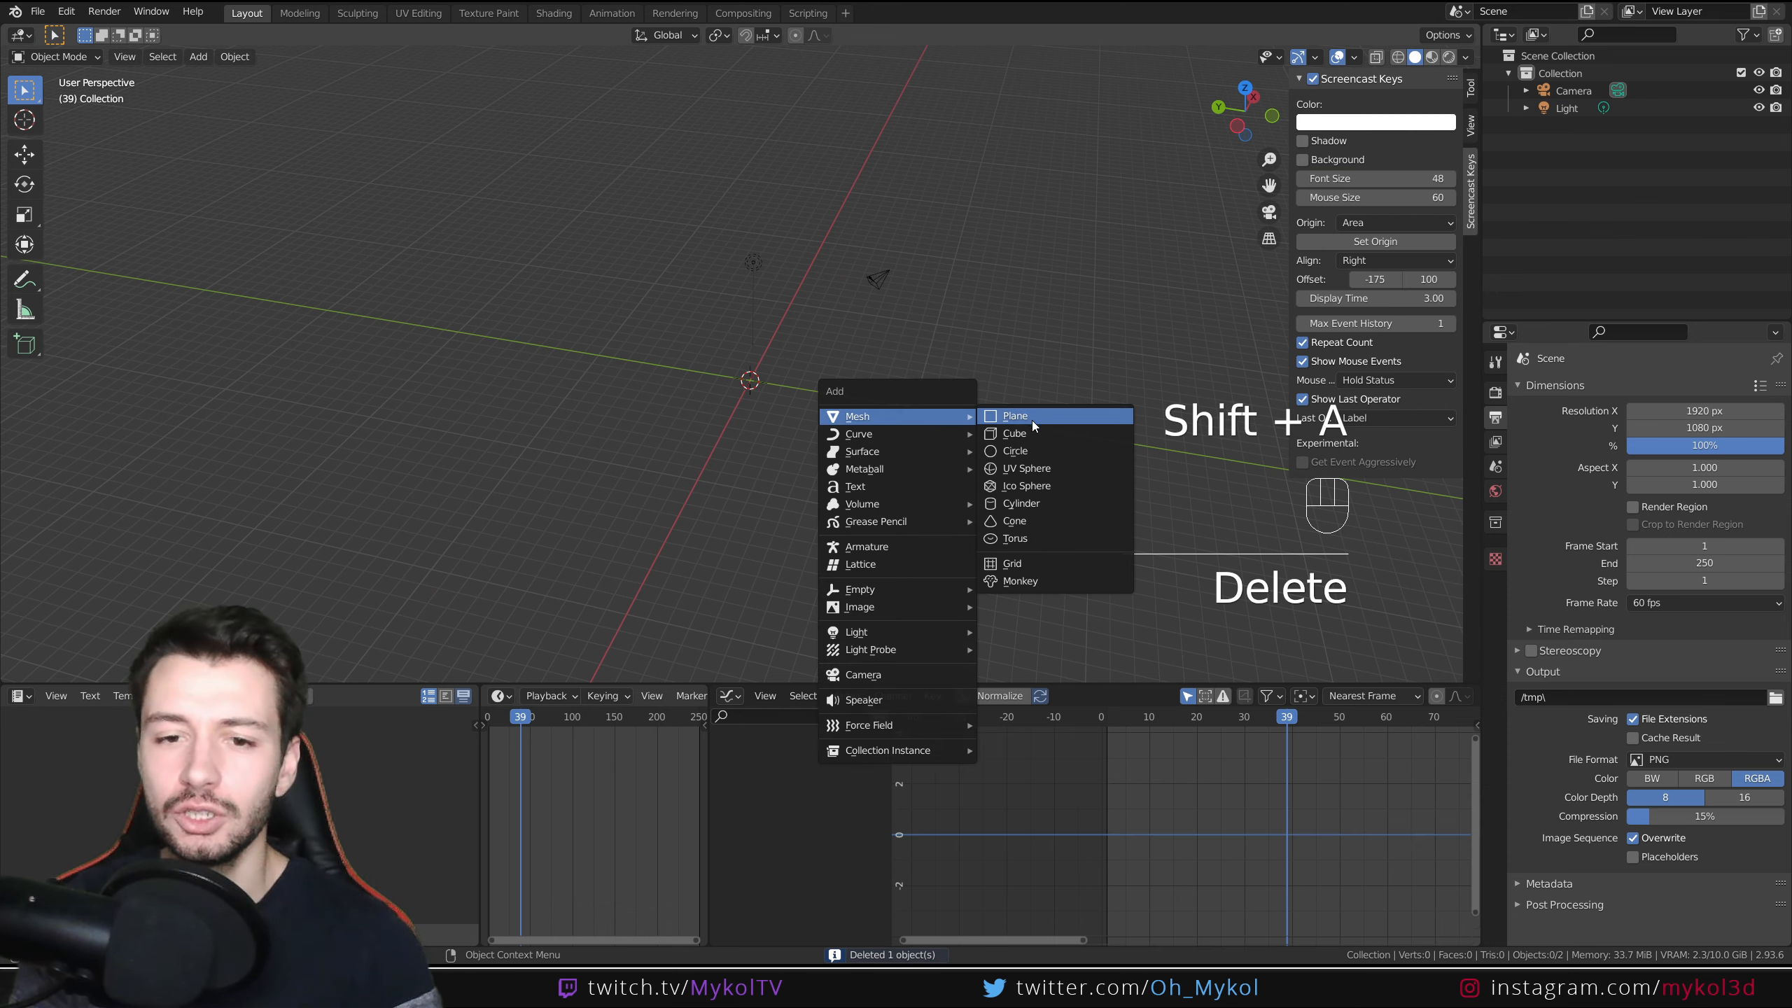
left_click(1036, 582)
scroll(884, 457, "up", 9)
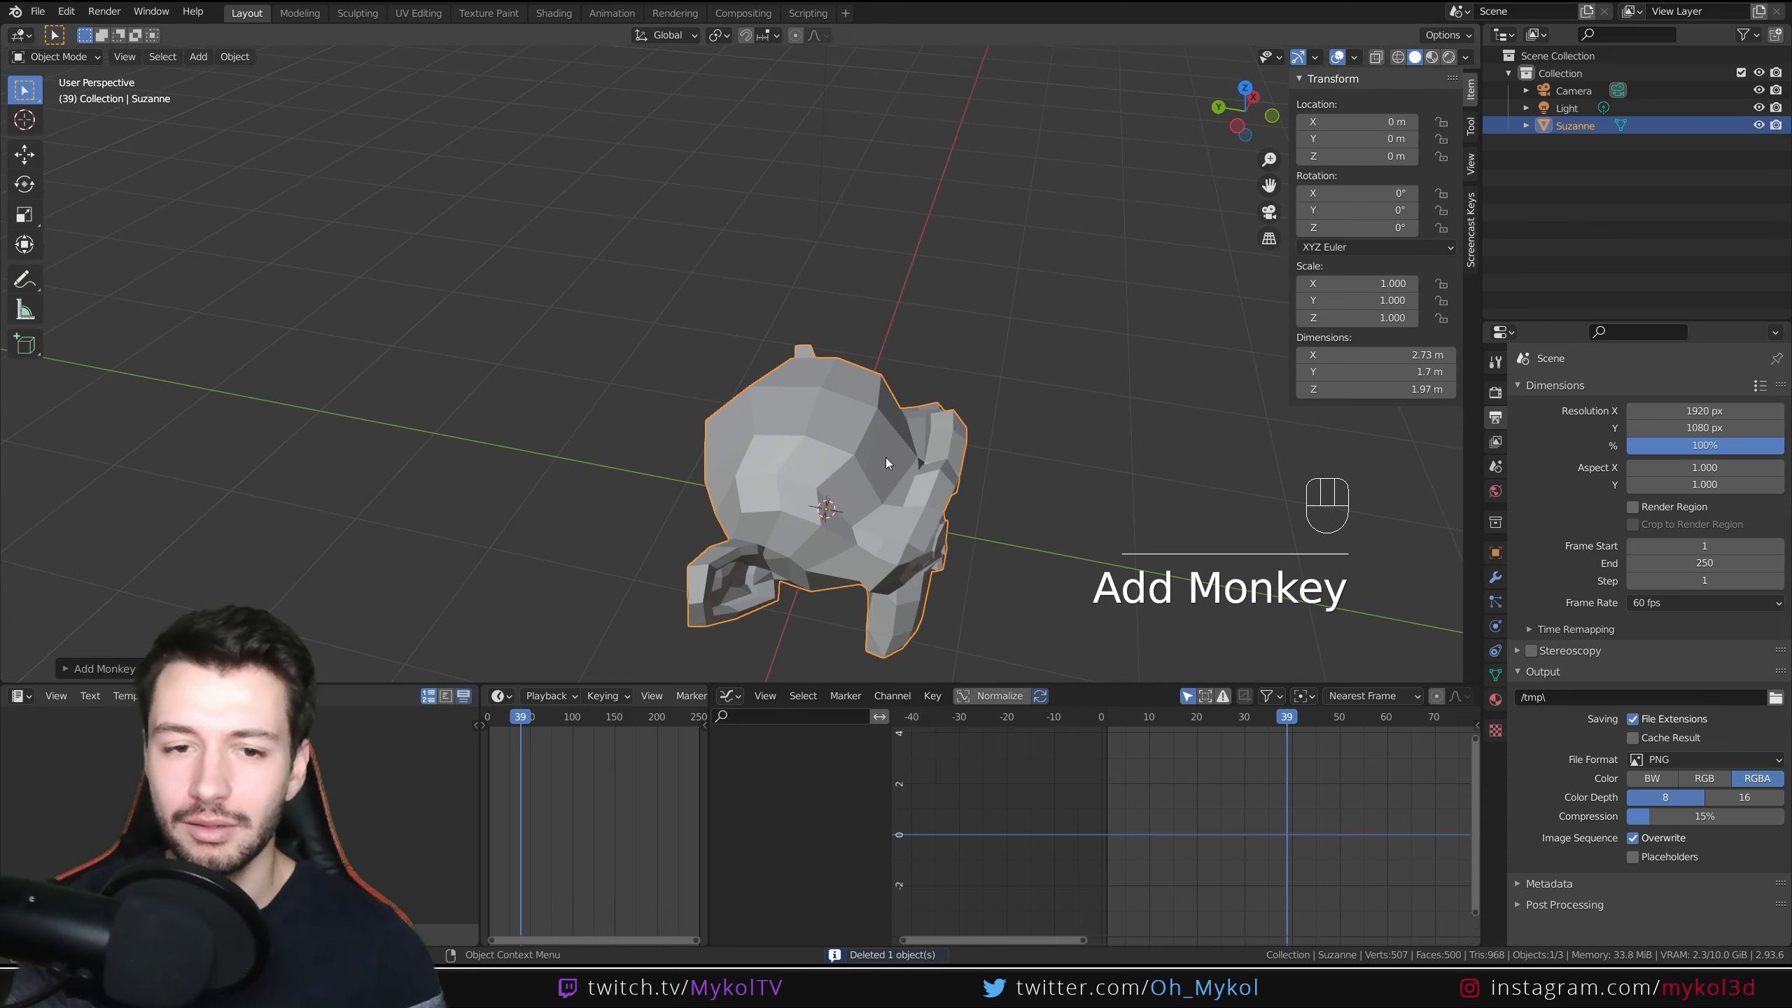
middle_click_drag(885, 456, 780, 423)
scroll(736, 392, "down", 4)
key("KP_Decimal")
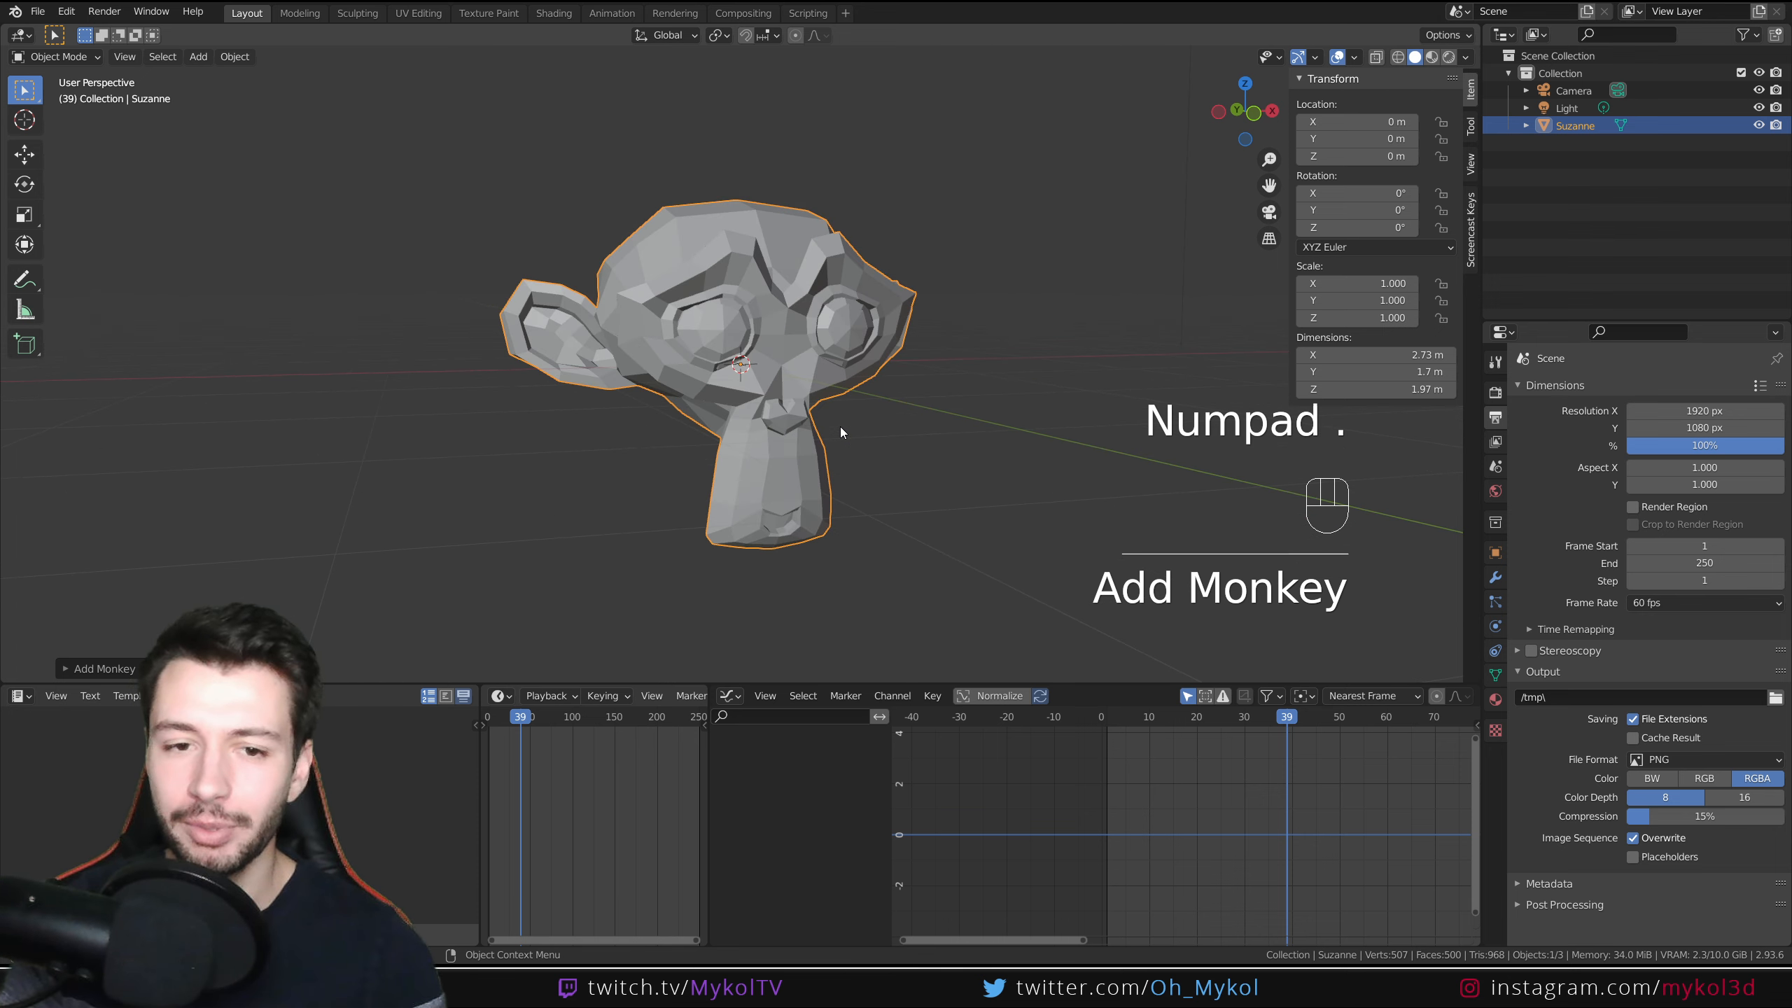
scroll(839, 426, "down", 4)
middle_click_drag(910, 367, 834, 378)
scroll(834, 379, "up", 2)
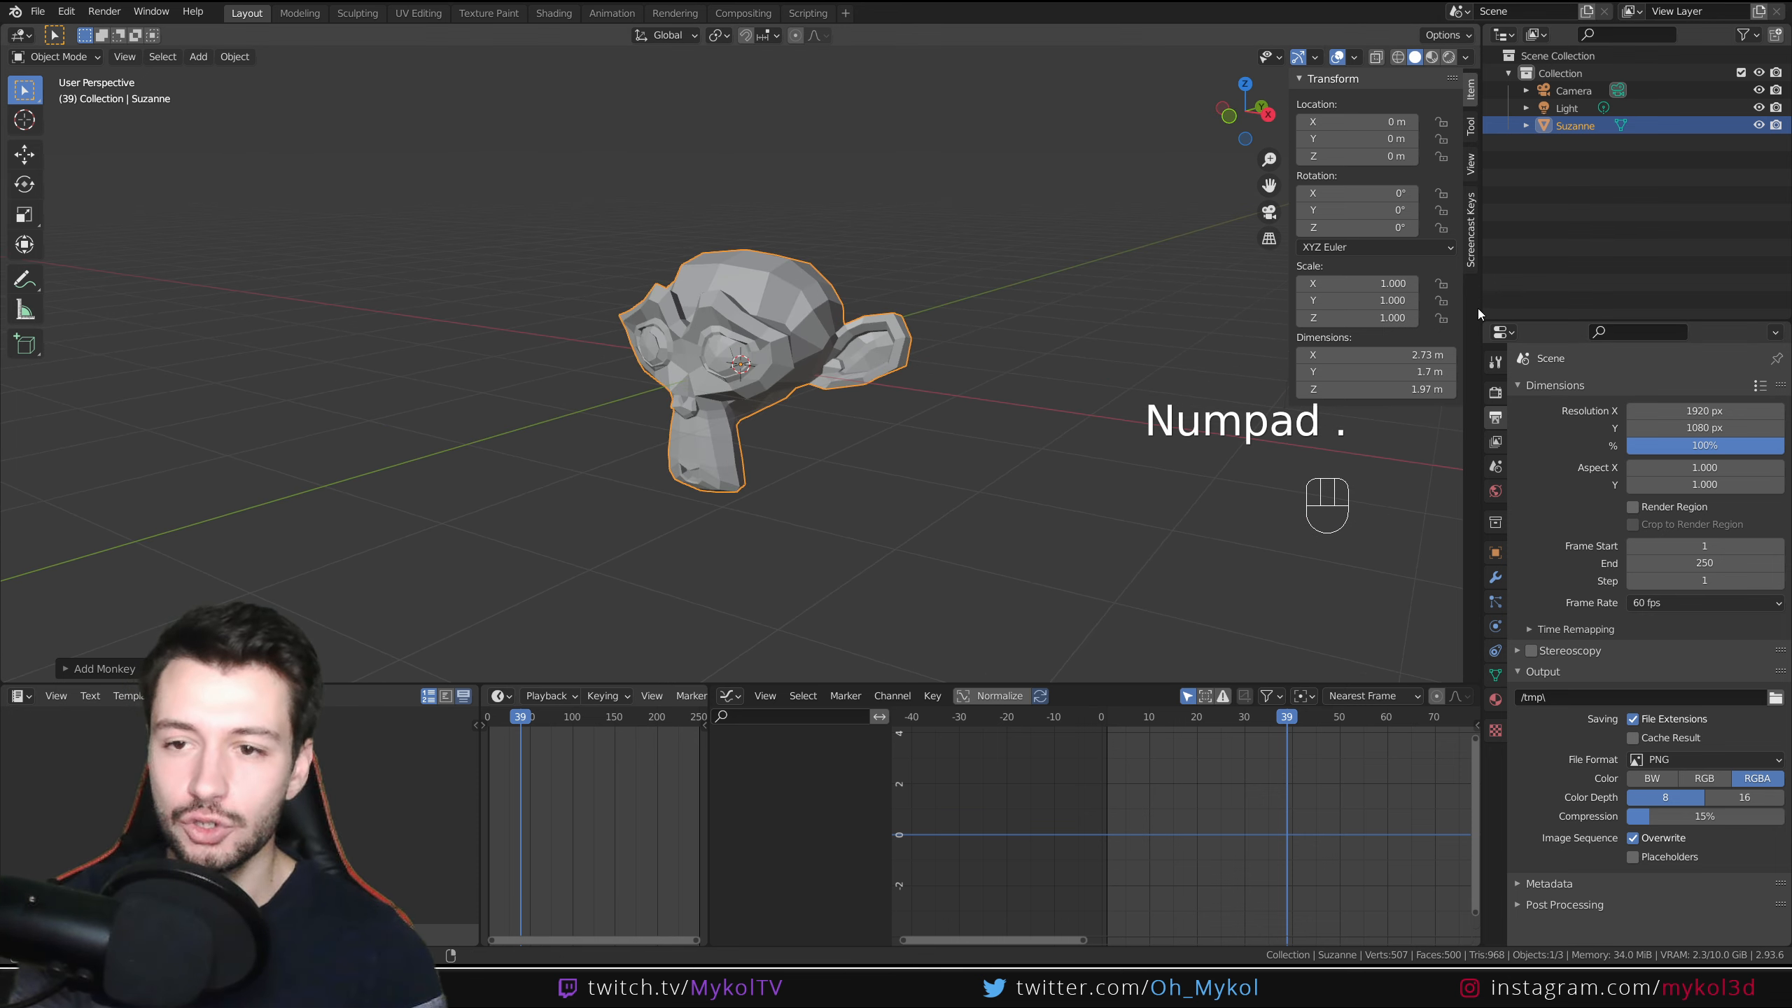
Widen the Properties editor and add a Simple Deform modifier to the monkey head
left_click_drag(1479, 307, 1296, 311)
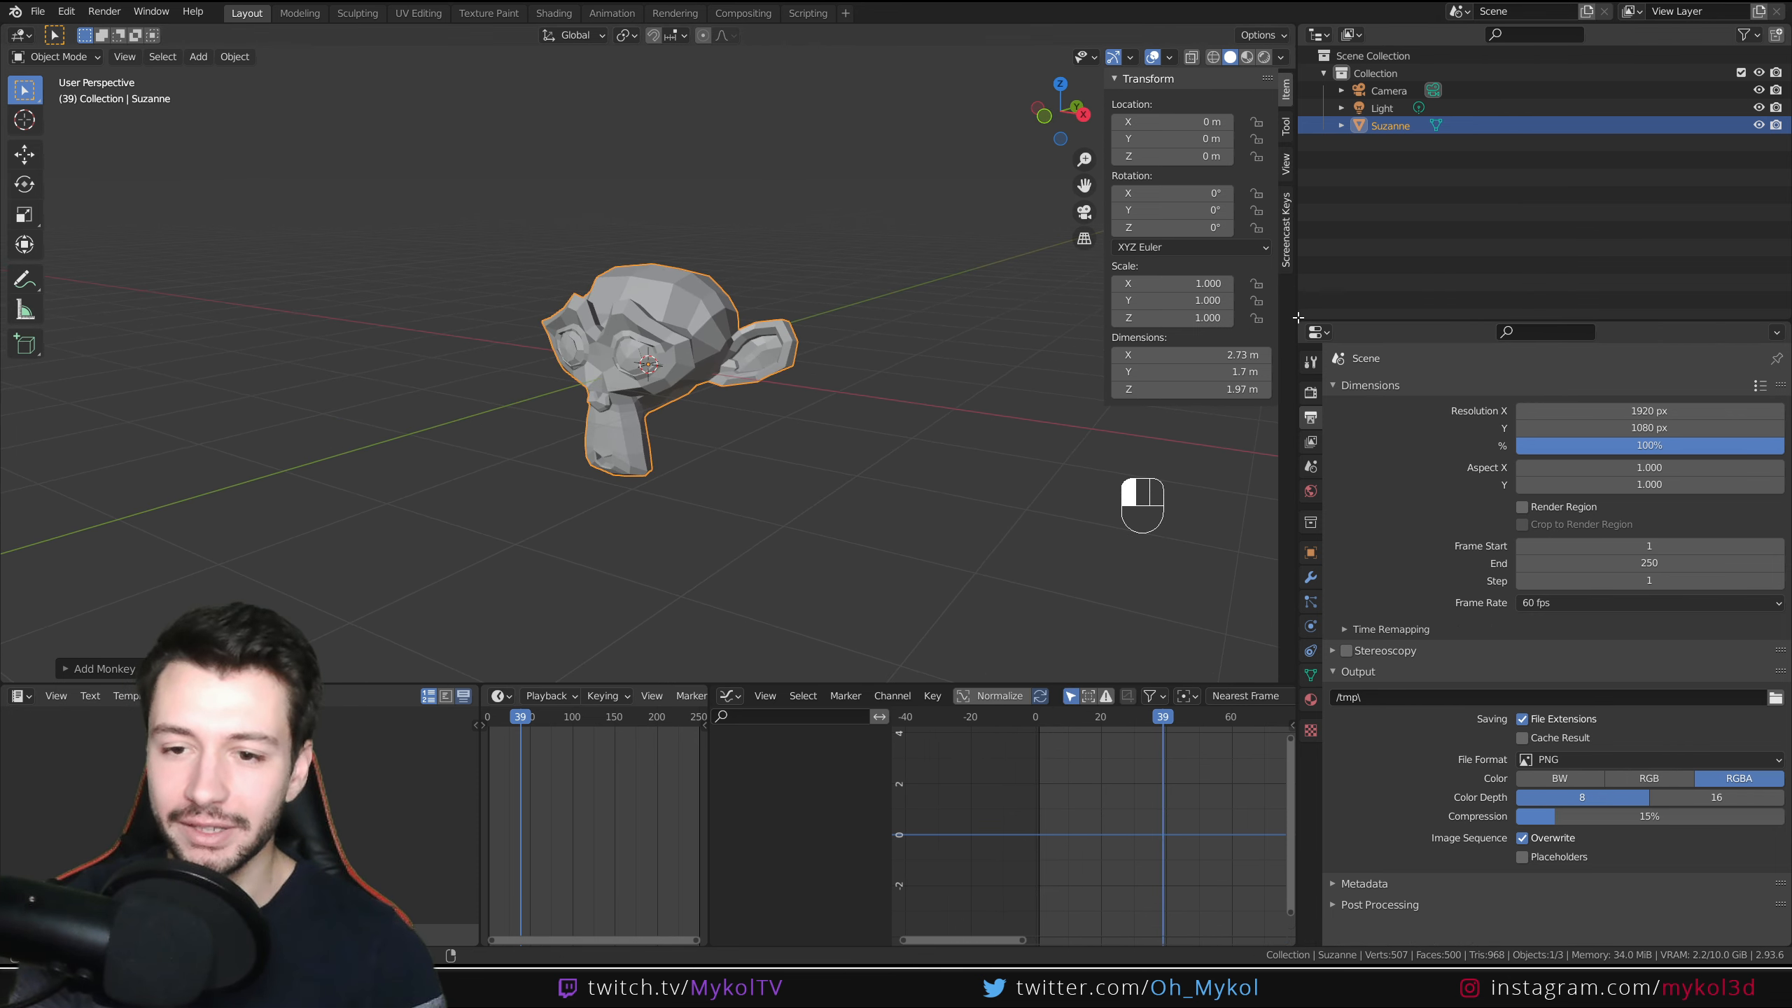
left_click(1311, 577)
left_click(1432, 390)
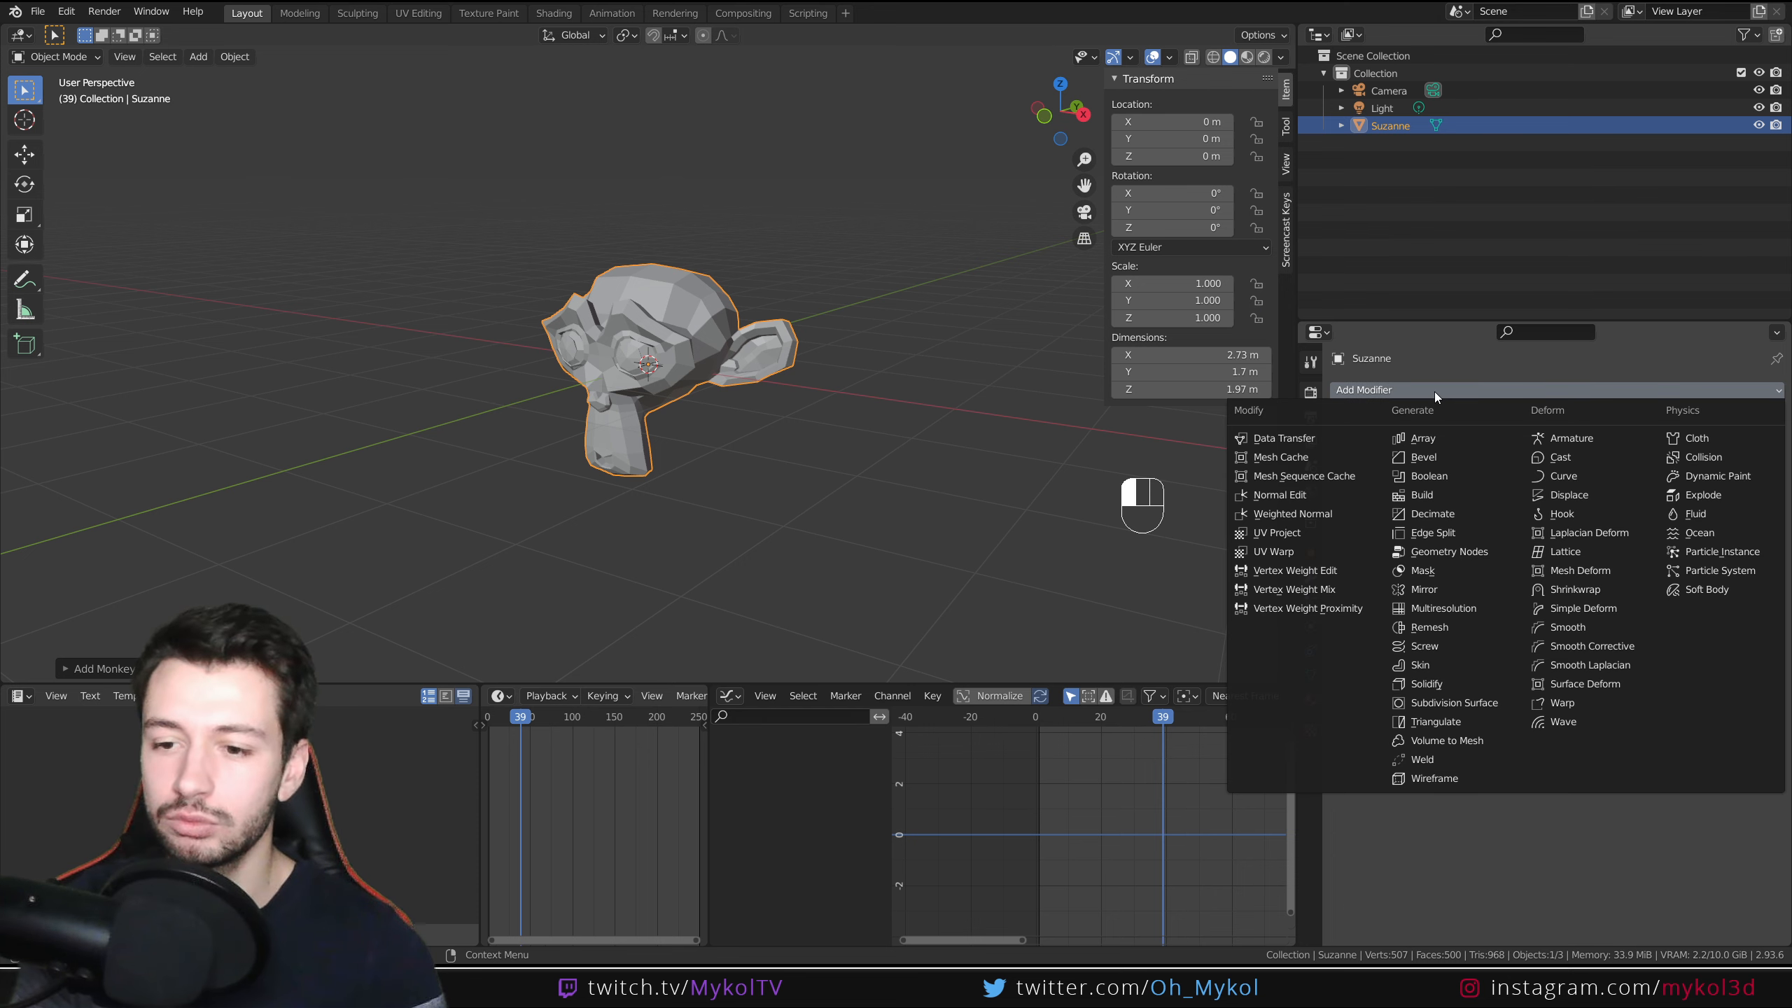
left_click(1580, 609)
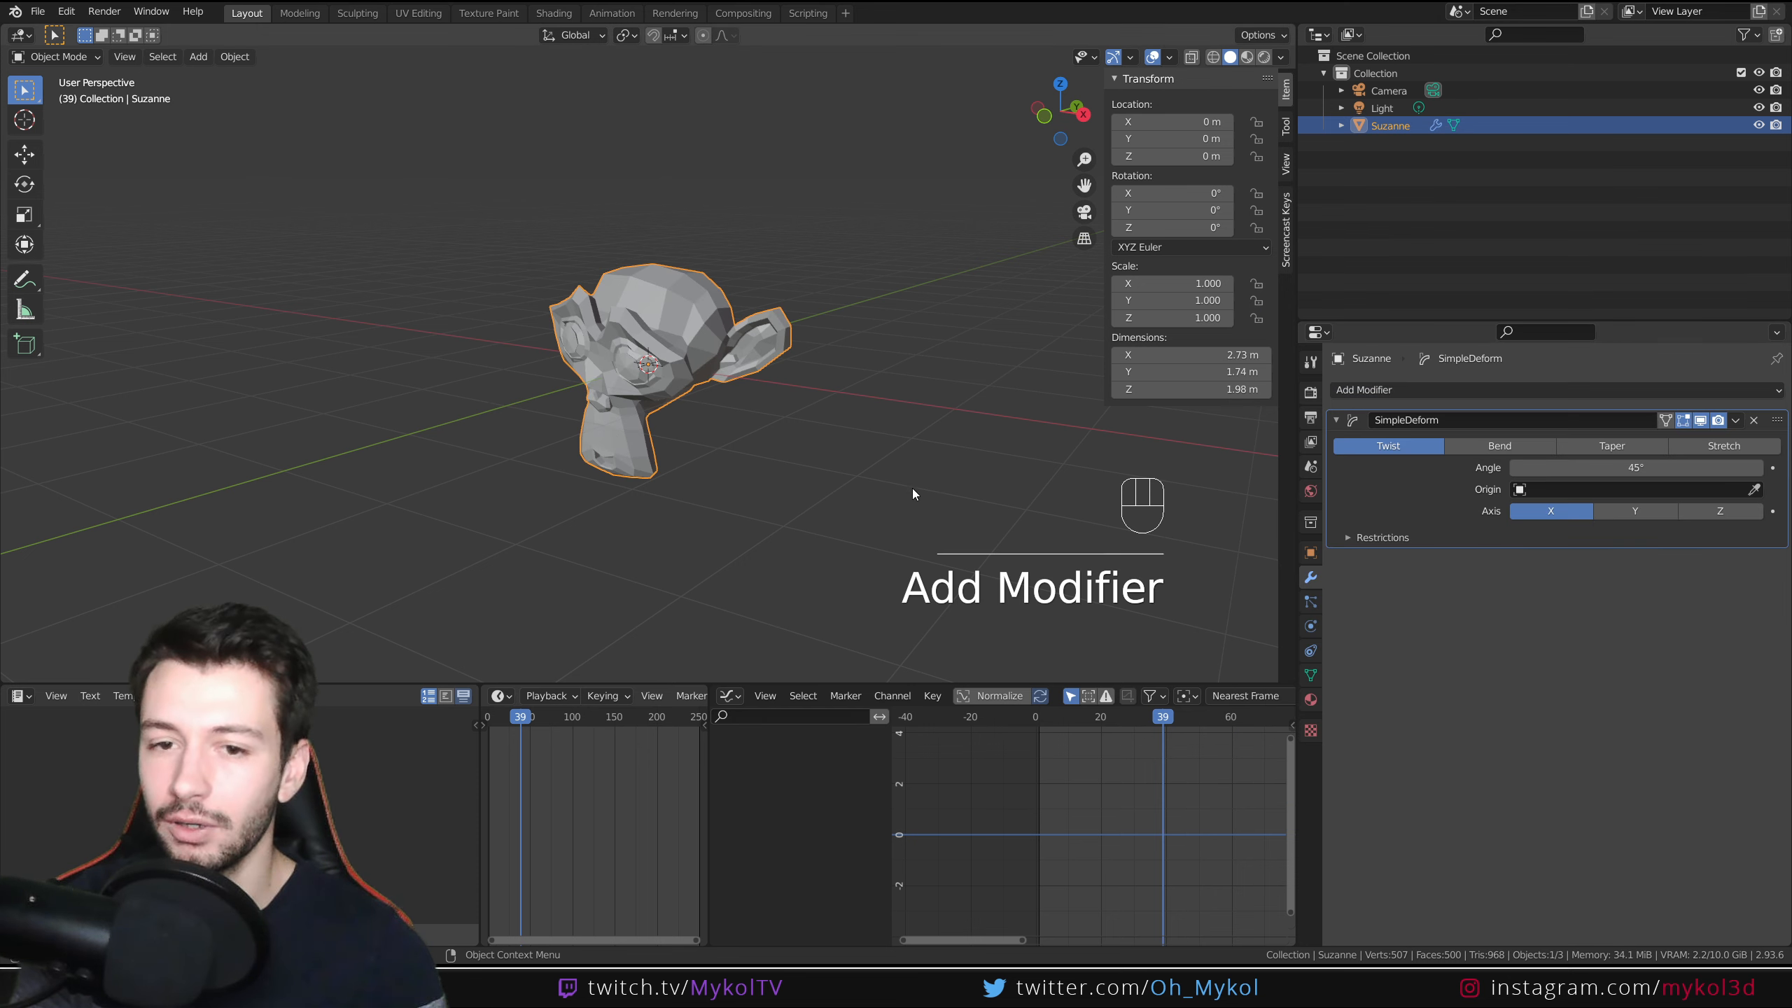
Set the Simple Deform modifier to Bend with an angle of 153°
left_click(1500, 445)
middle_click_drag(1022, 423, 992, 449)
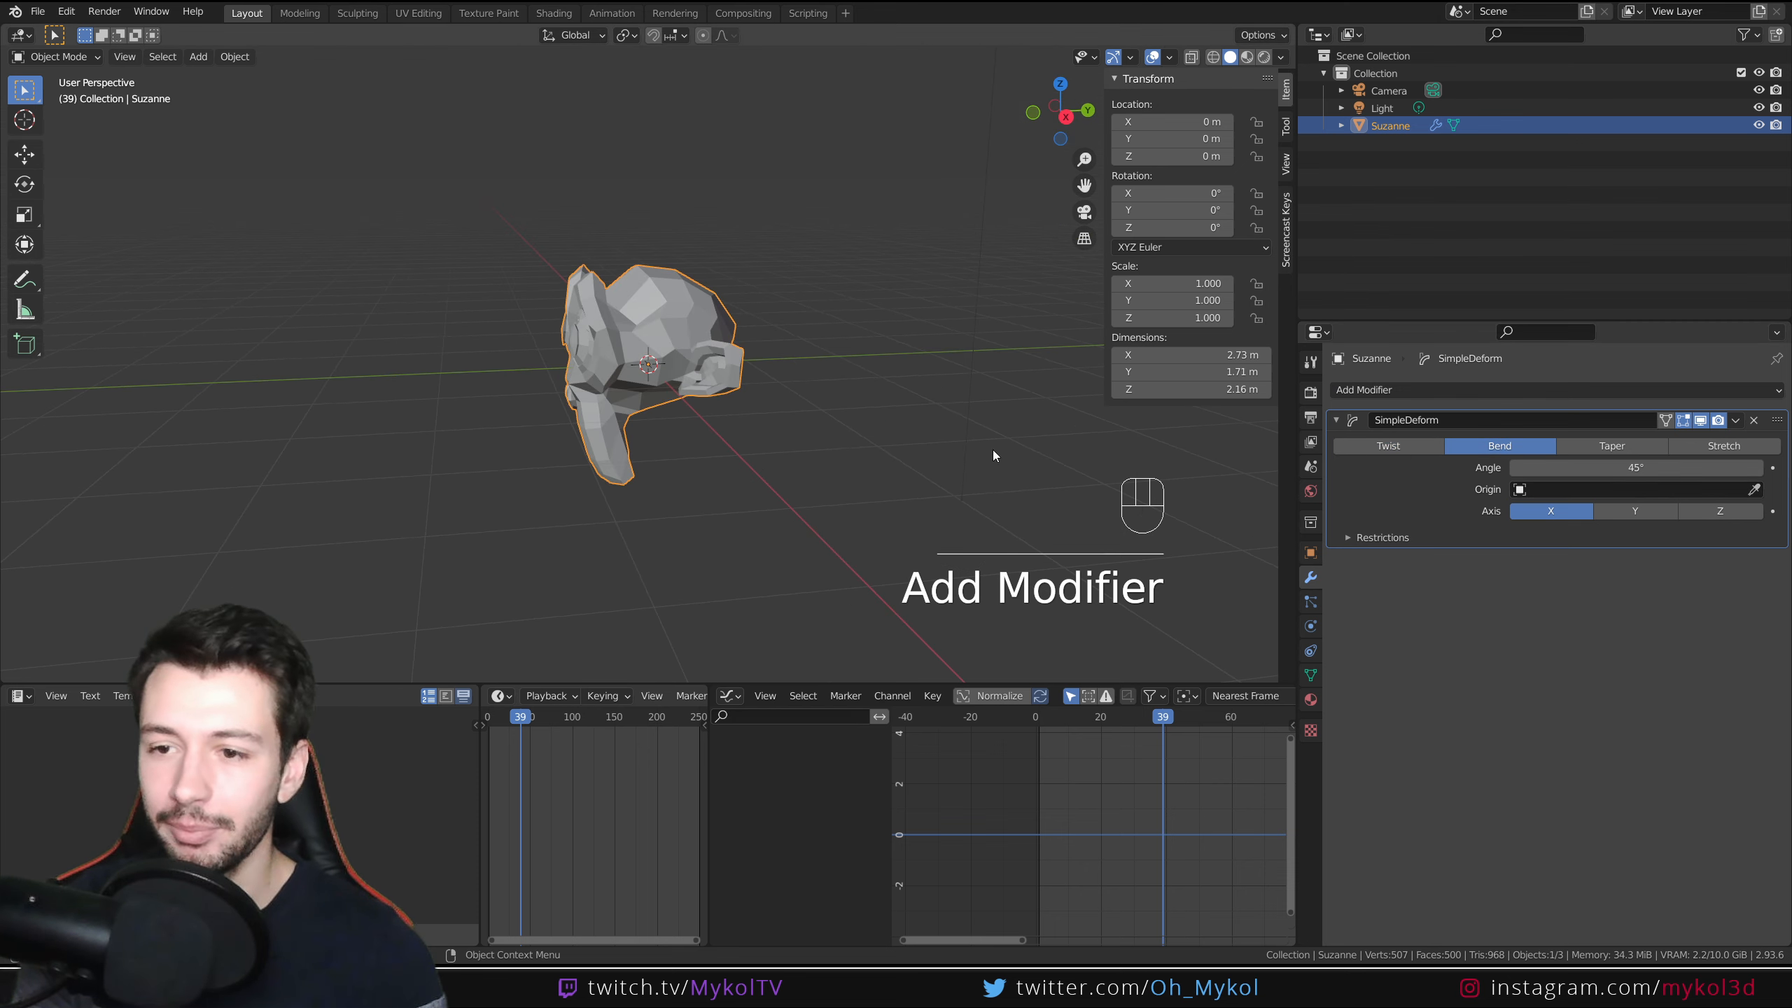
left_click_drag(1592, 469, 1668, 469)
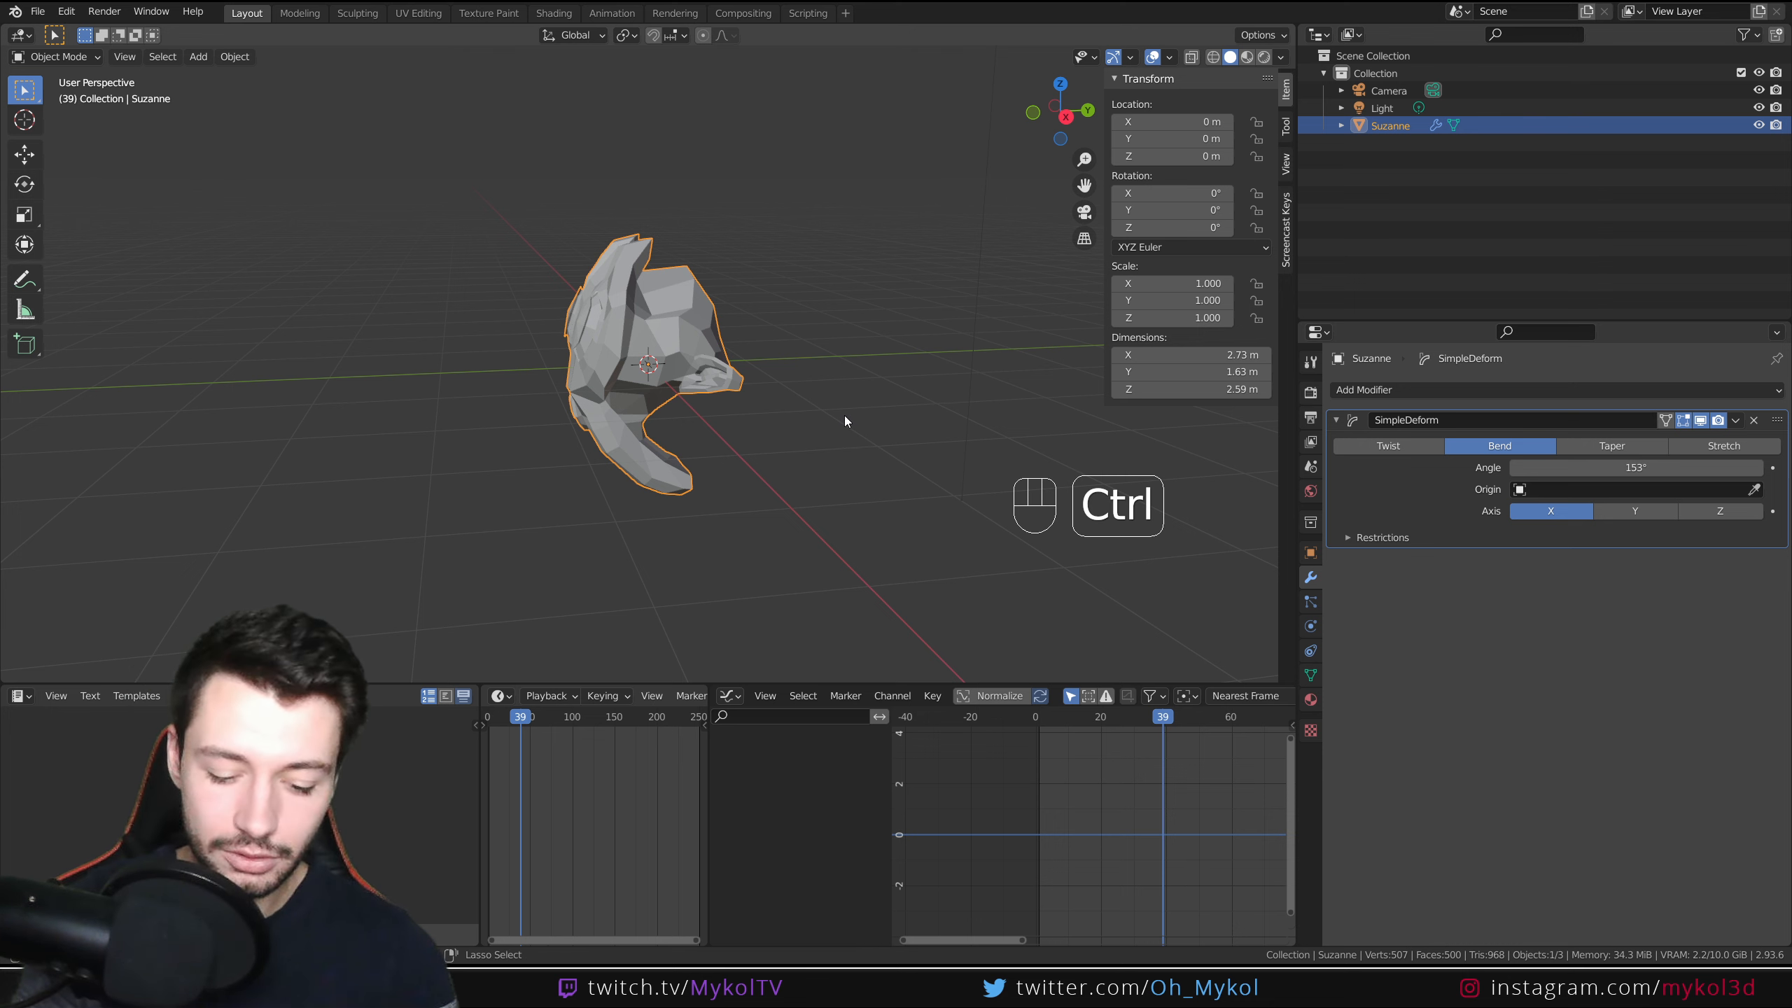
Add a level 3 Subdivision modifier to the monkey head and shade it smooth
key("ctrl+3")
right_click(720, 390)
left_click(674, 356)
middle_click_drag(700, 417, 762, 424)
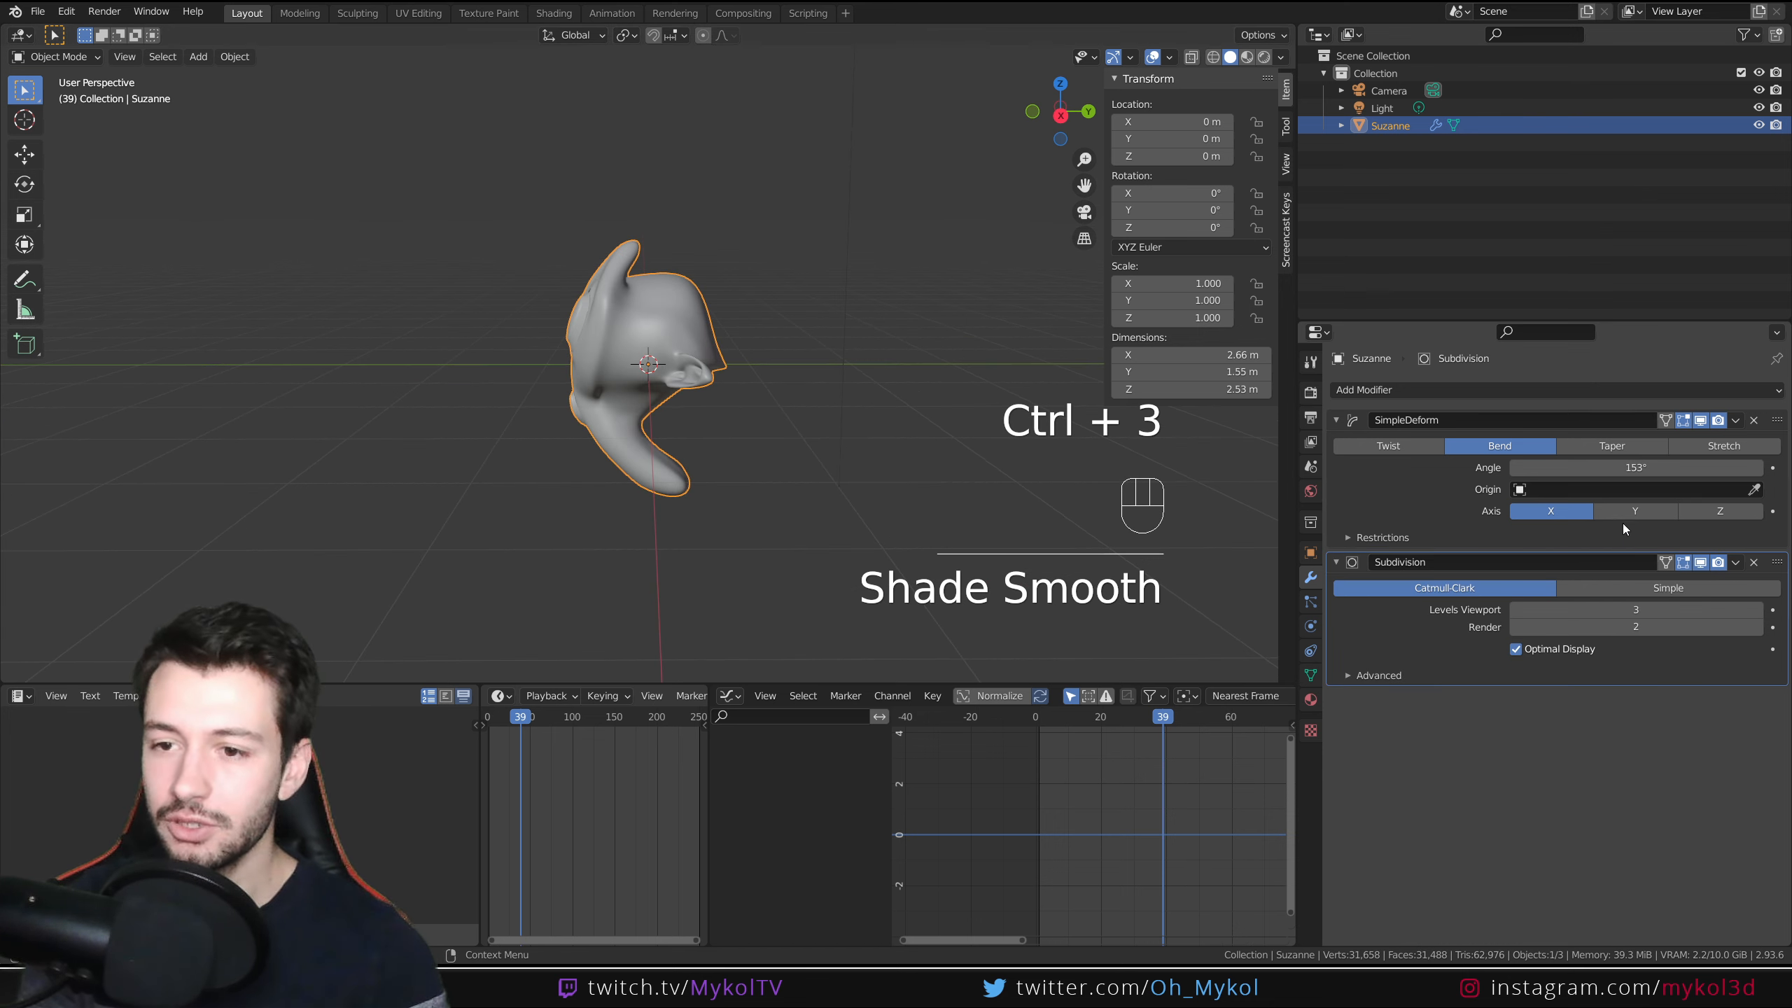
Adjust the Simple Deform amount and switch the modifier to Stretch with a factor of 0.948
mouse_move(1712, 467)
left_mouse_down()
mouse_move(1650, 467)
mouse_move(1712, 459)
left_mouse_up()
middle_click_drag(656, 466, 769, 466)
left_click(1719, 445)
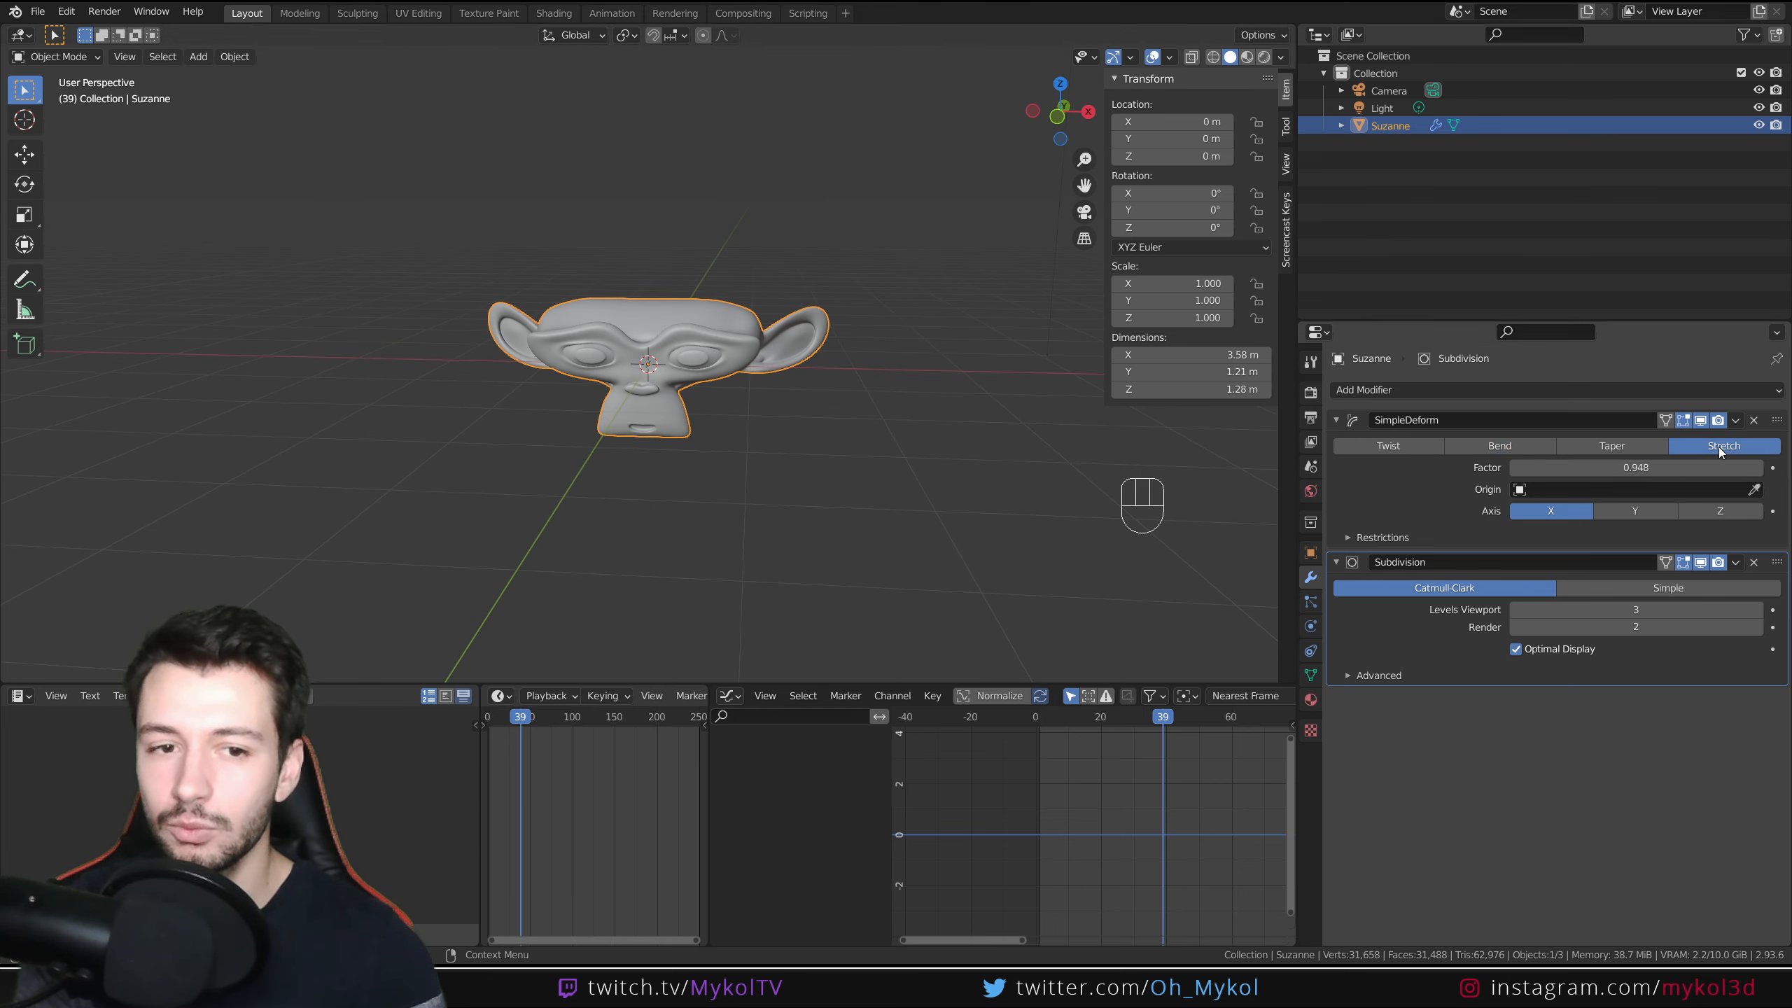
Set the Simple Deform Stretch factor to -0.182, widen the timeline and keyframe the factor at frame 1
mouse_move(1629, 467)
left_mouse_down()
mouse_move(1573, 467)
mouse_move(1678, 467)
mouse_move(1537, 467)
mouse_move(1601, 467)
left_mouse_up()
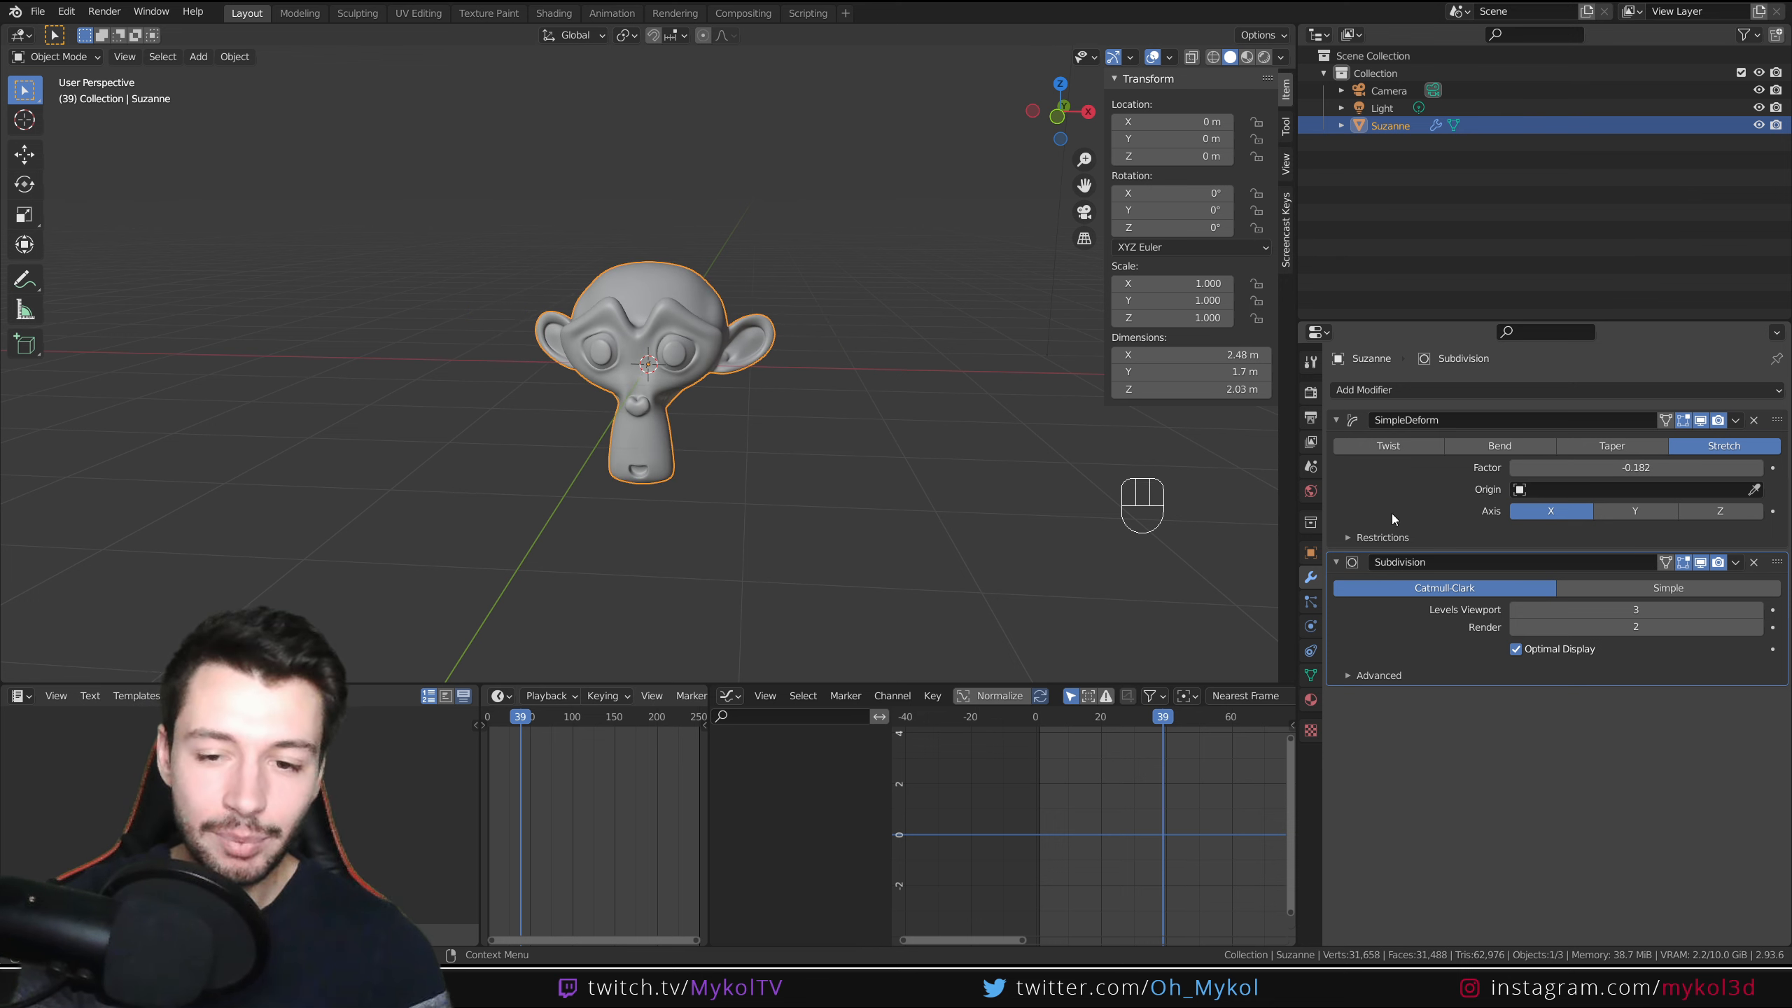
key("i")
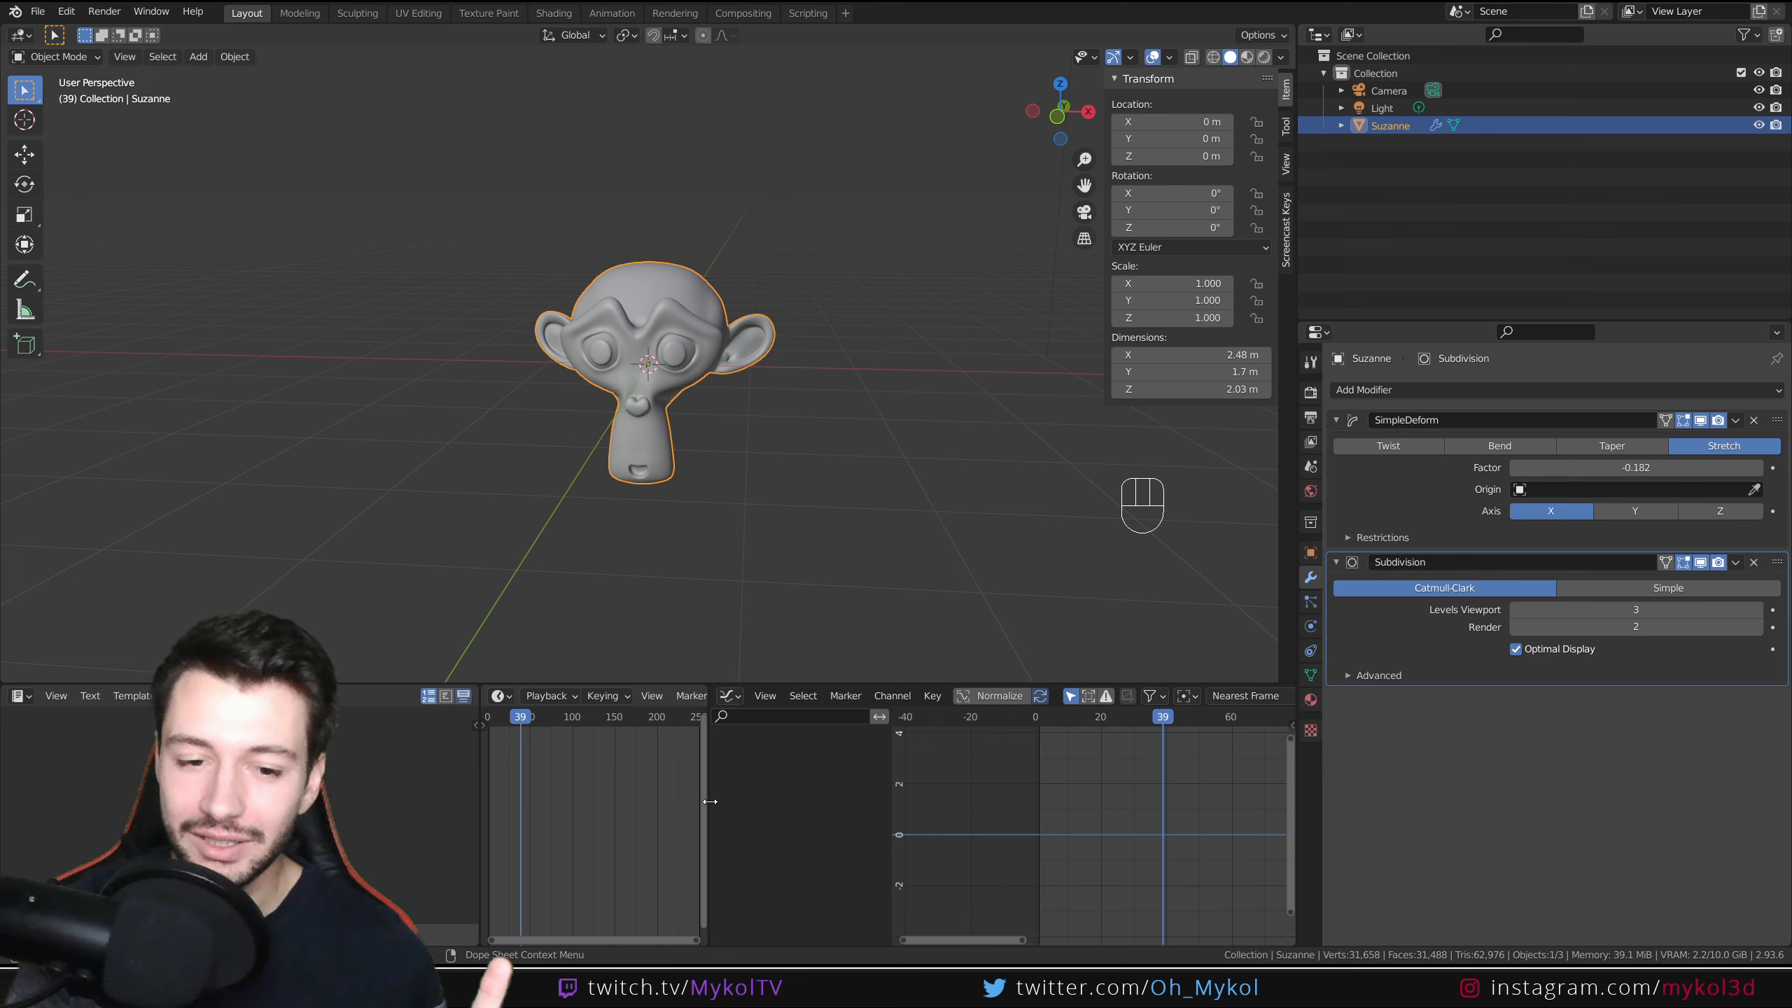
left_click_drag(709, 801, 996, 801)
key("space")
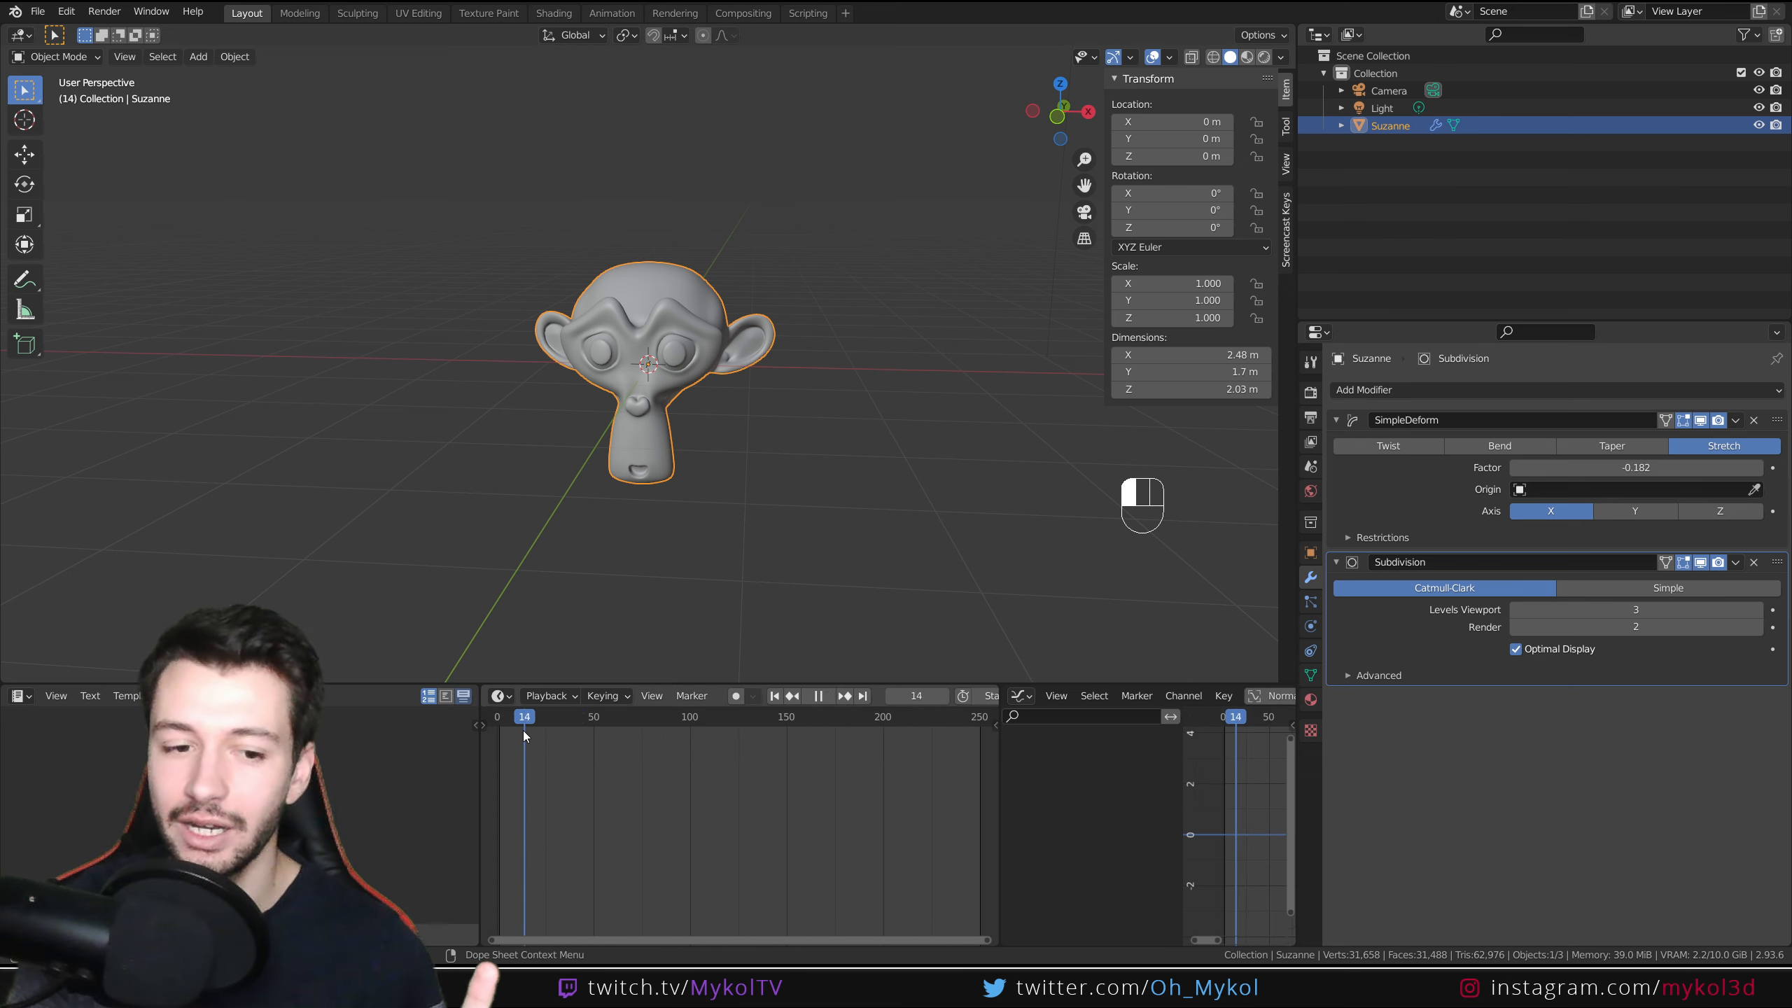
key("Escape")
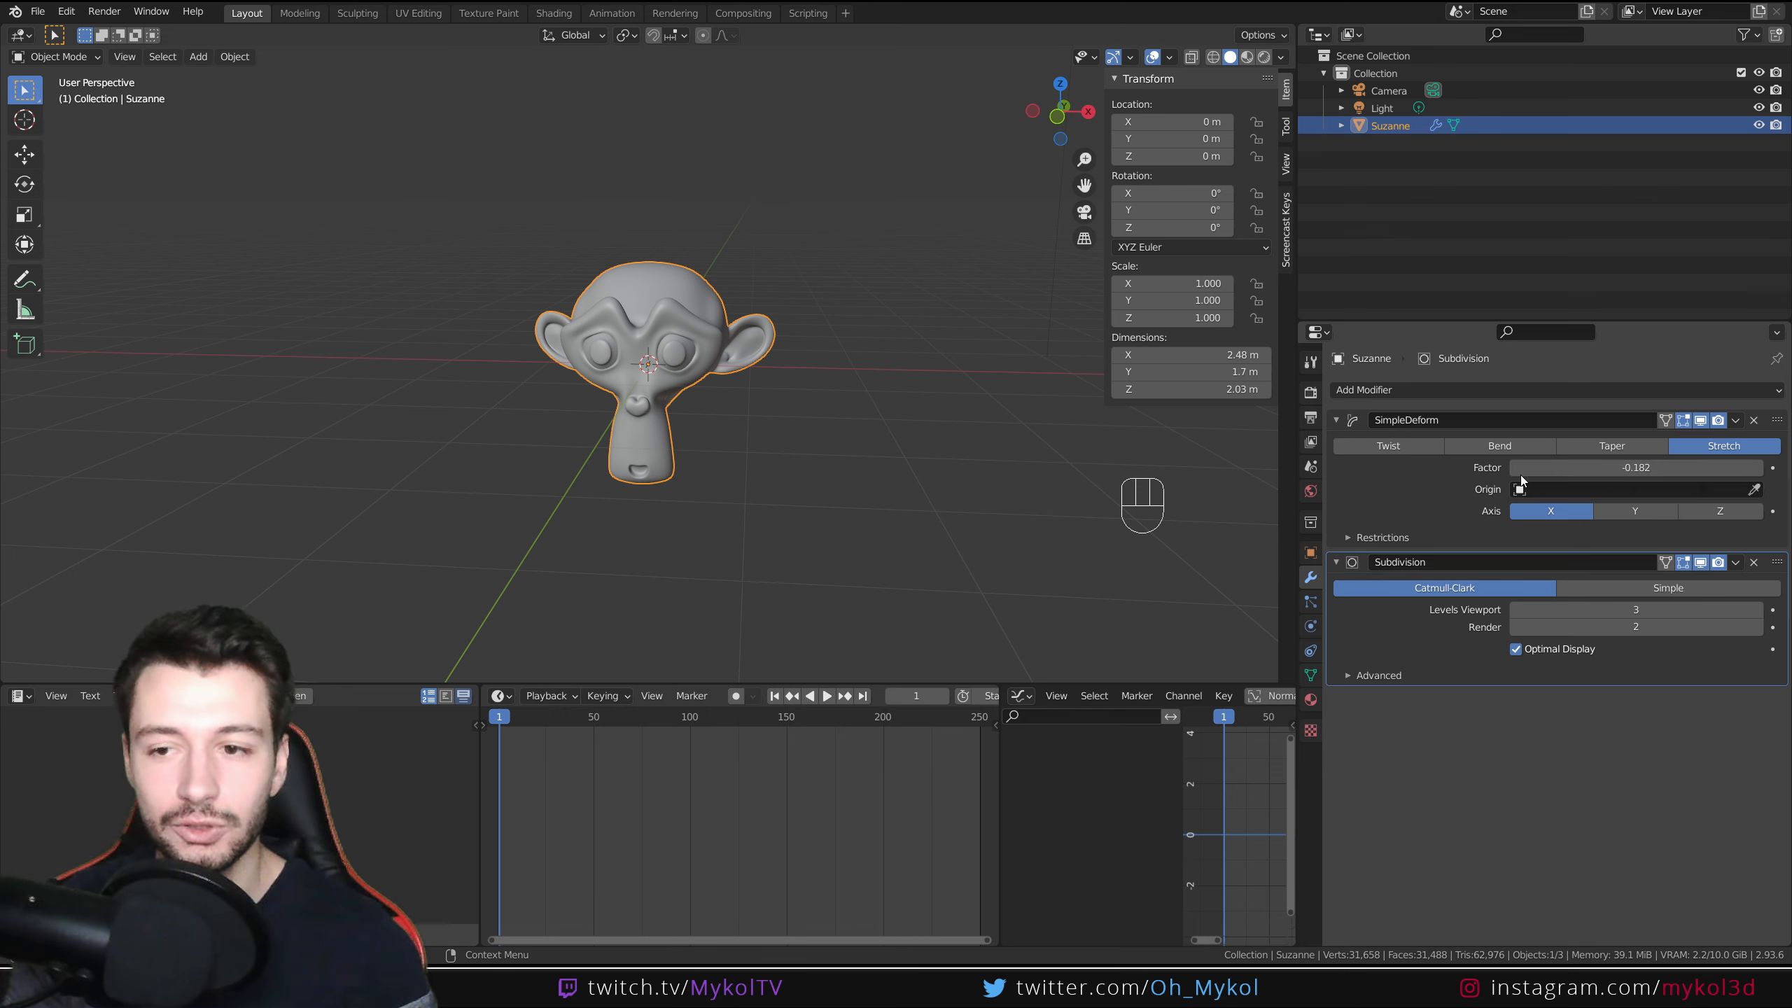
key("i")
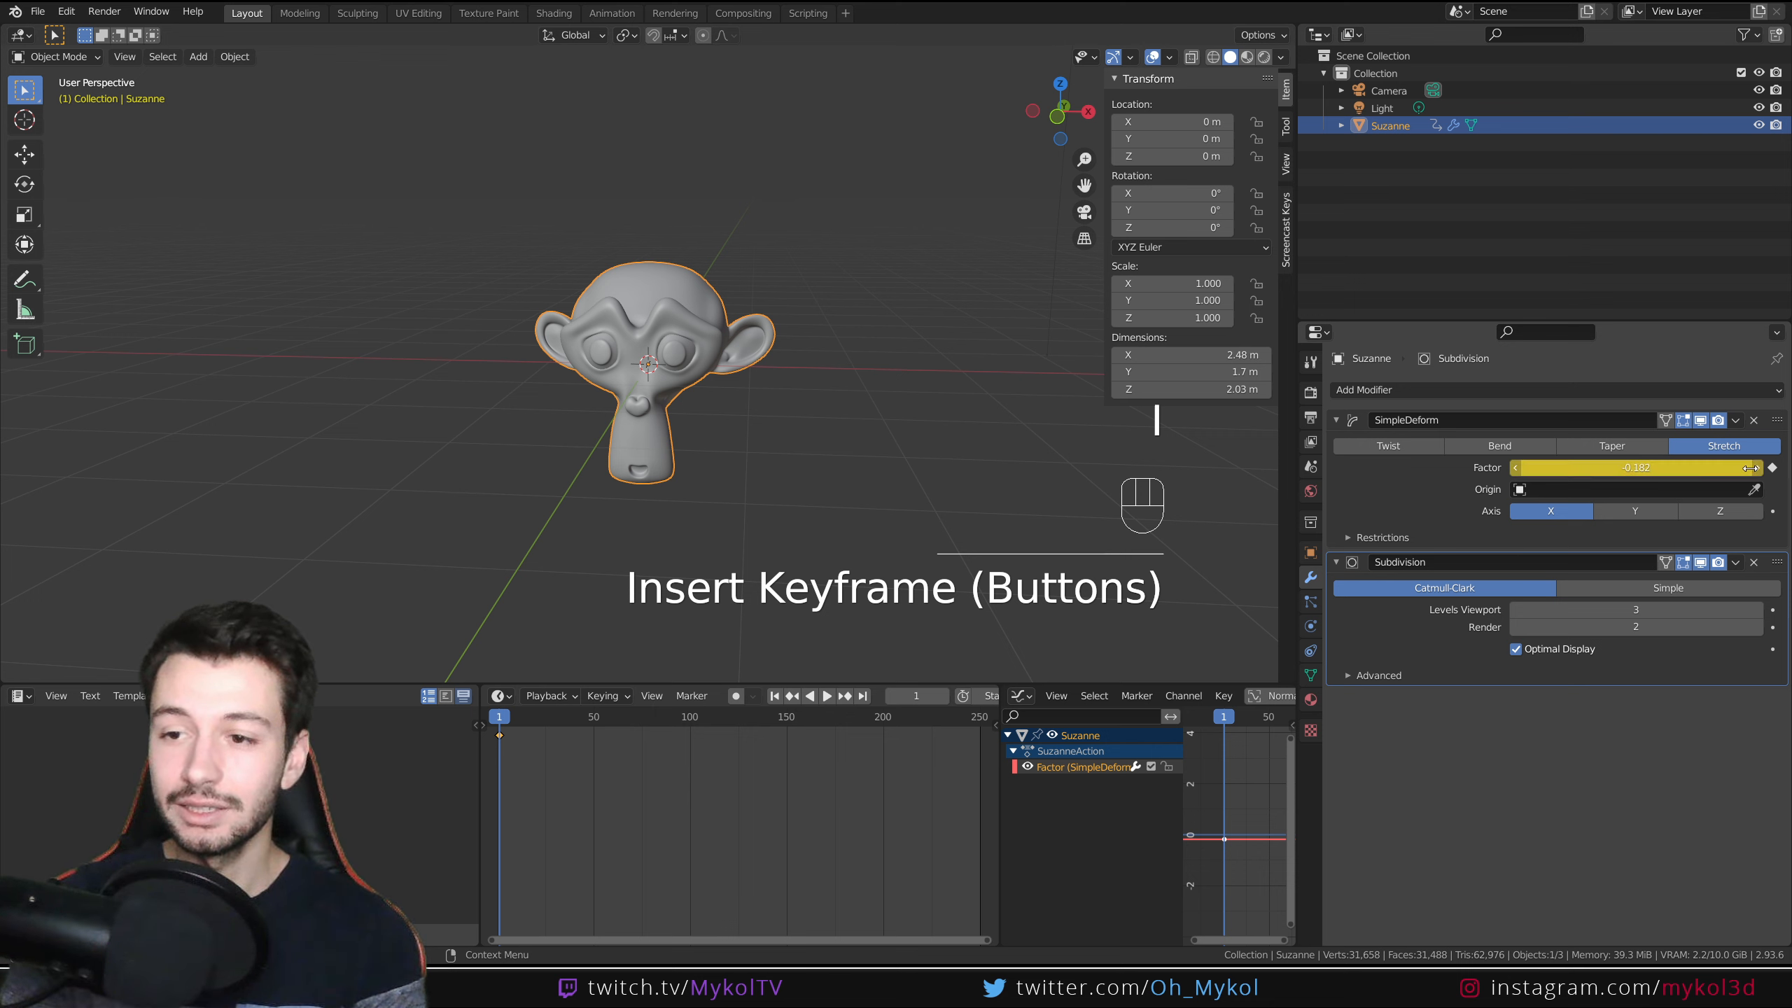
Repeatedly remove and re-insert the Simple Deform Factor keyframe at frame 1
left_click(1774, 470)
left_click(1774, 471)
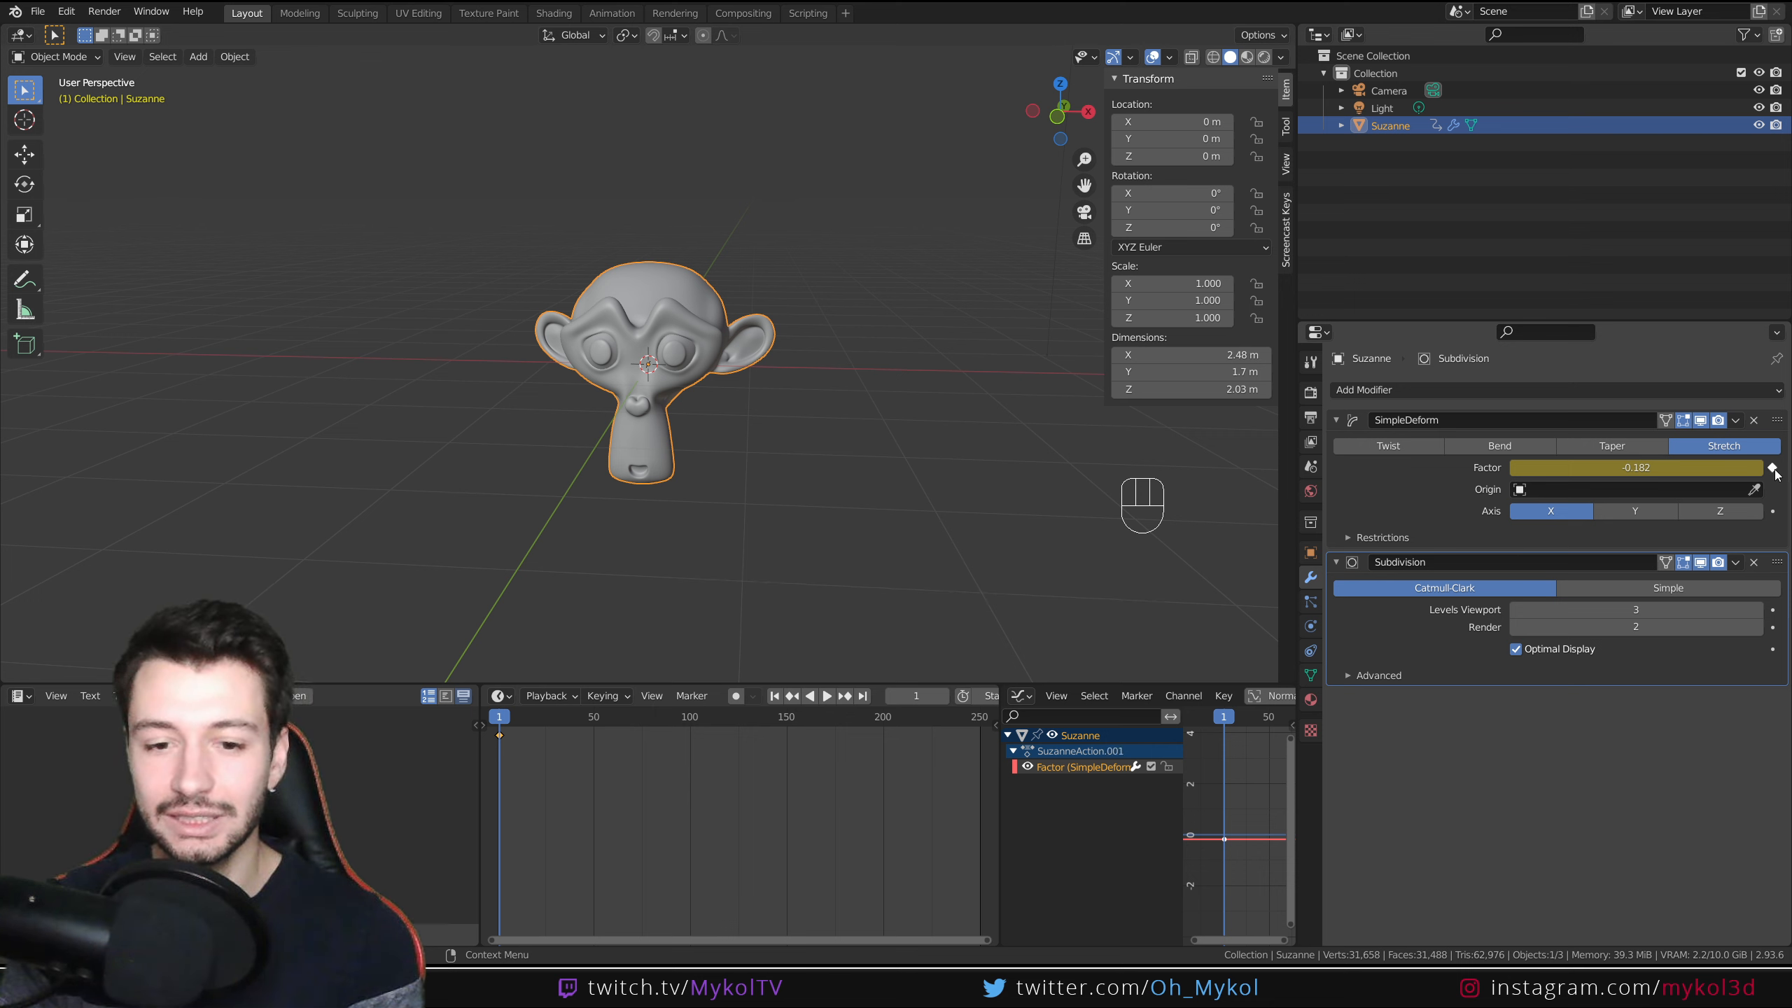
left_click(1774, 470)
left_click(1774, 470)
left_click(1774, 470)
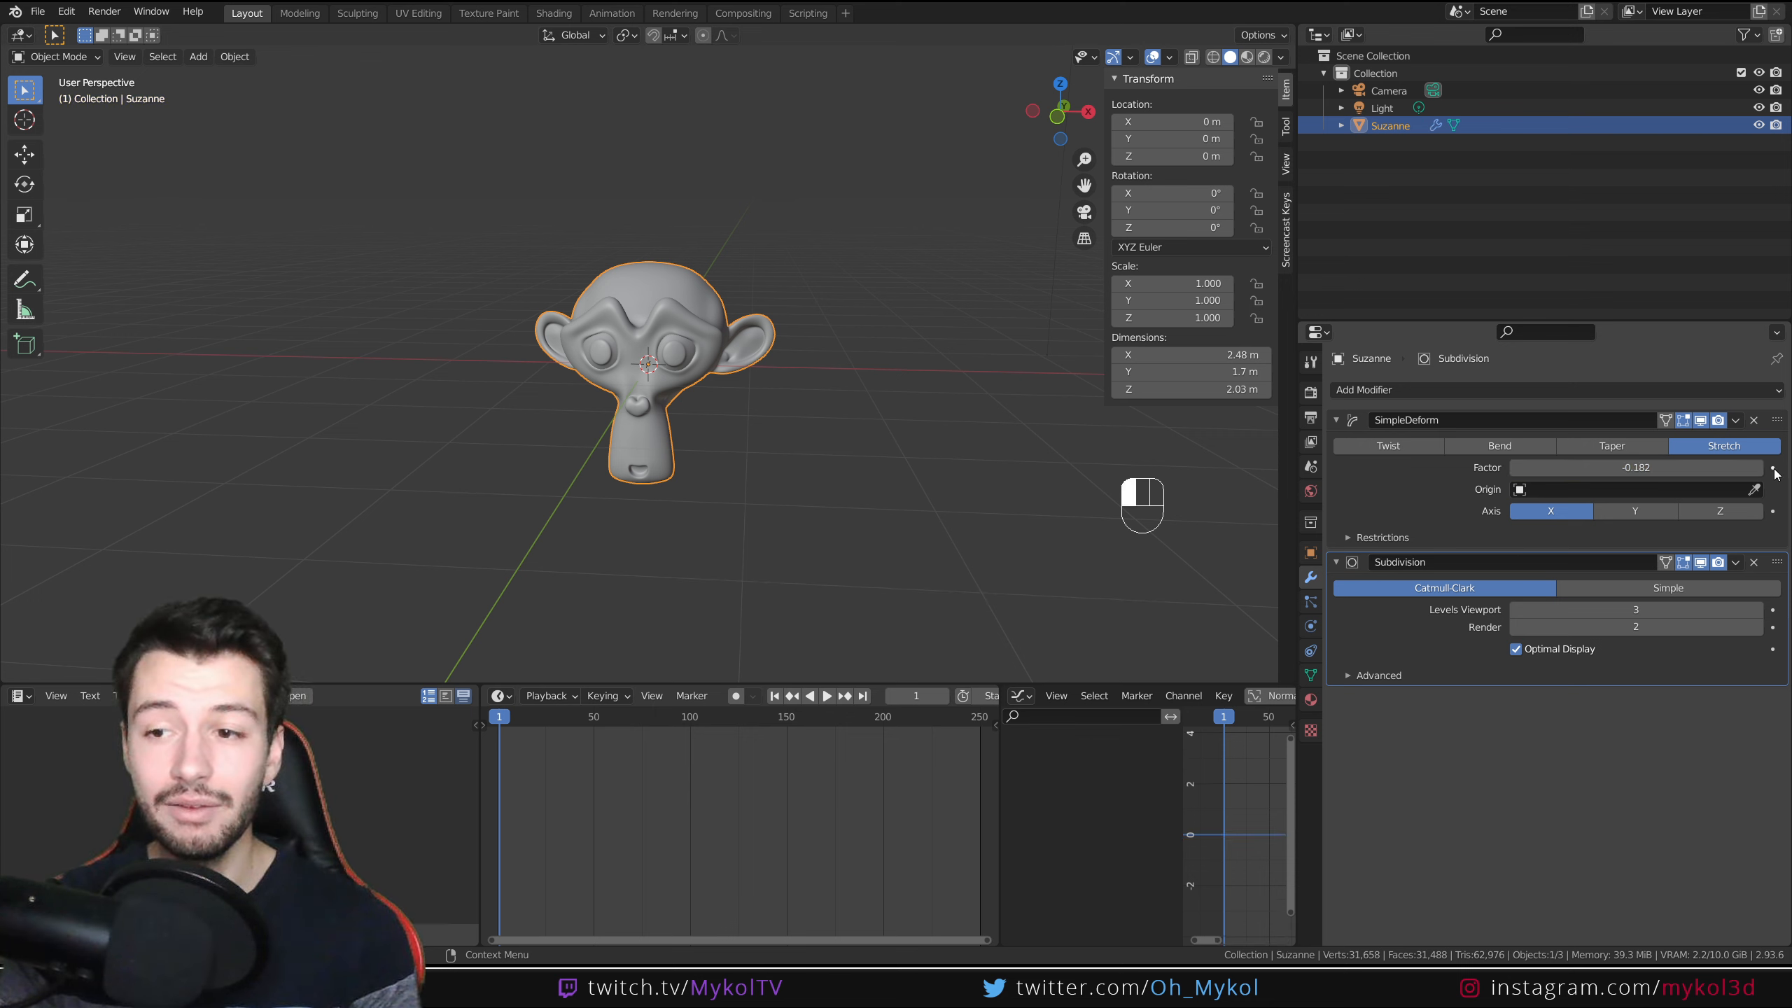
left_click(1775, 471)
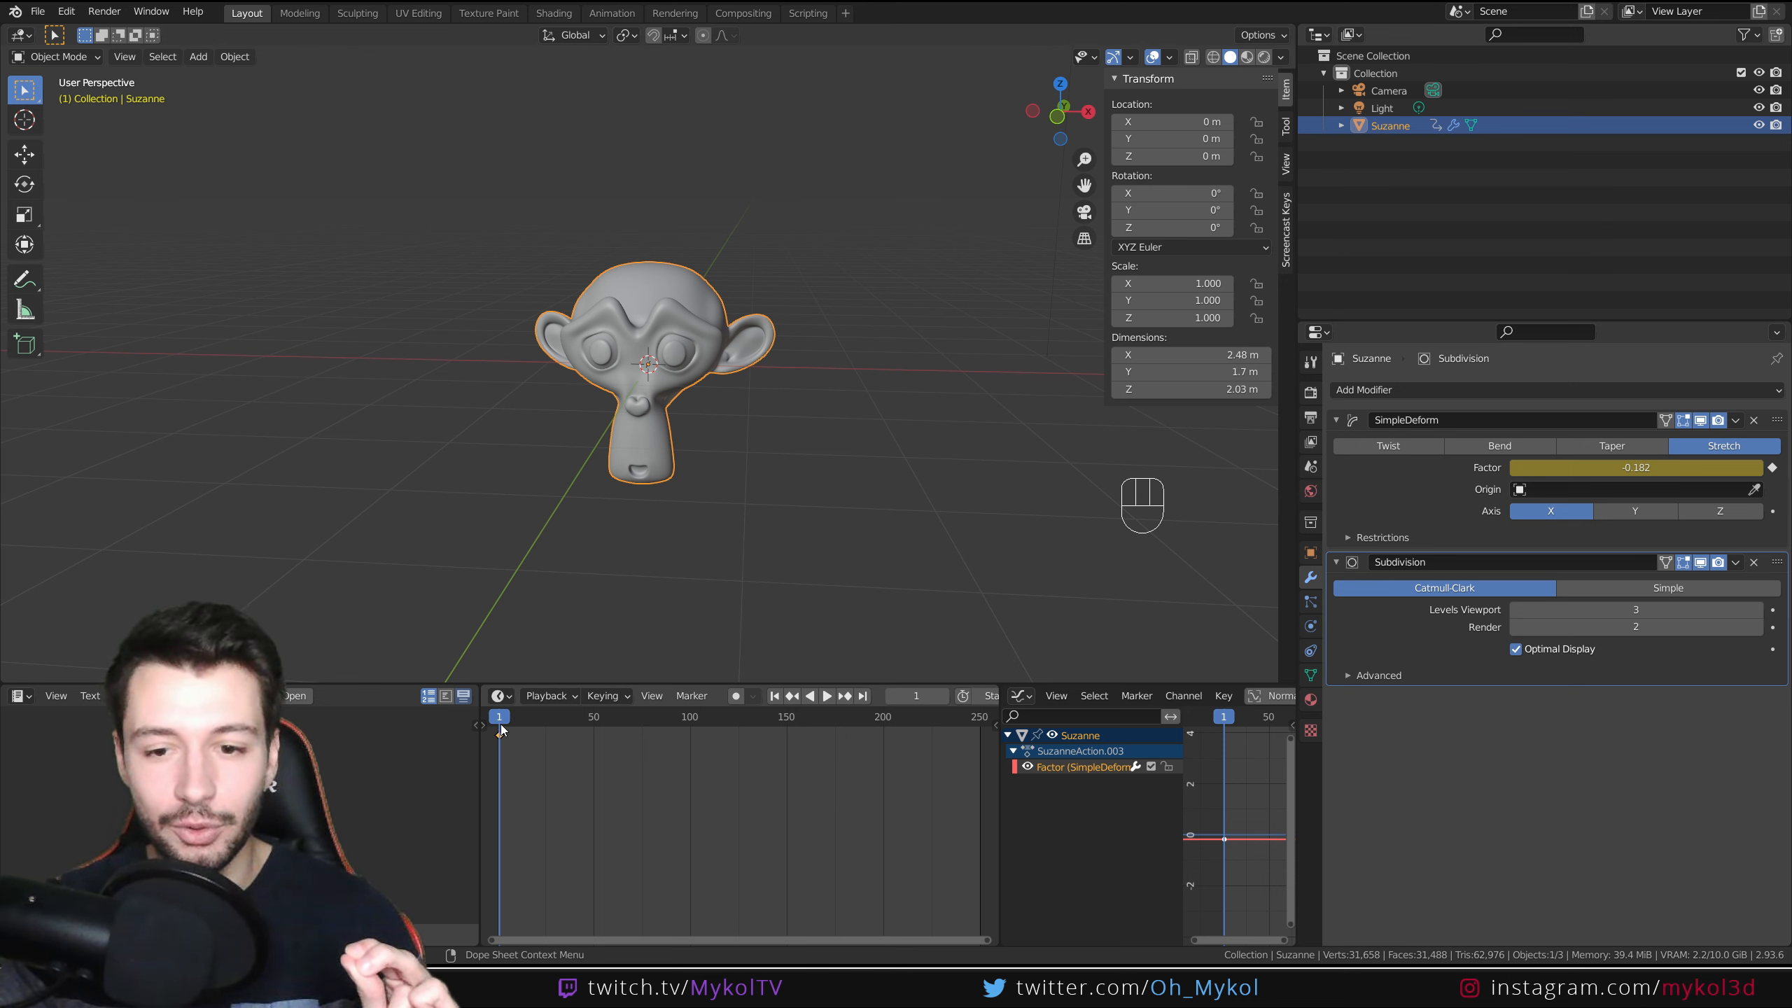
left_click(1773, 468)
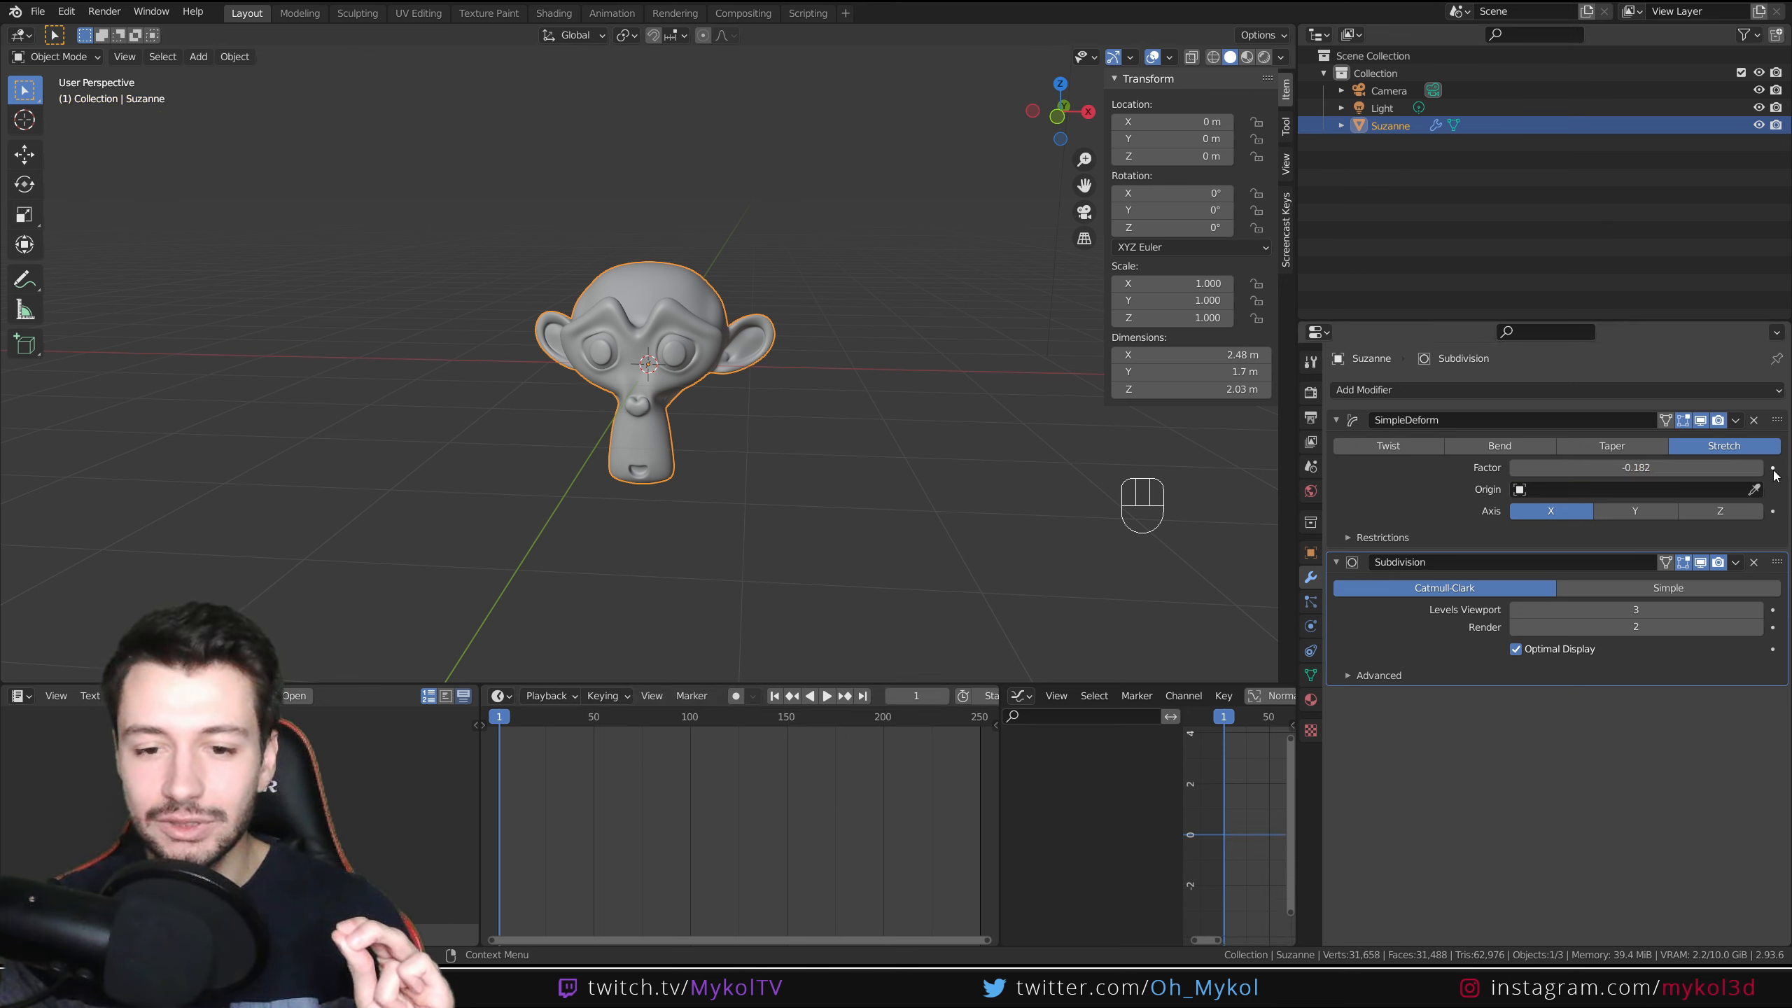
left_click(1772, 468)
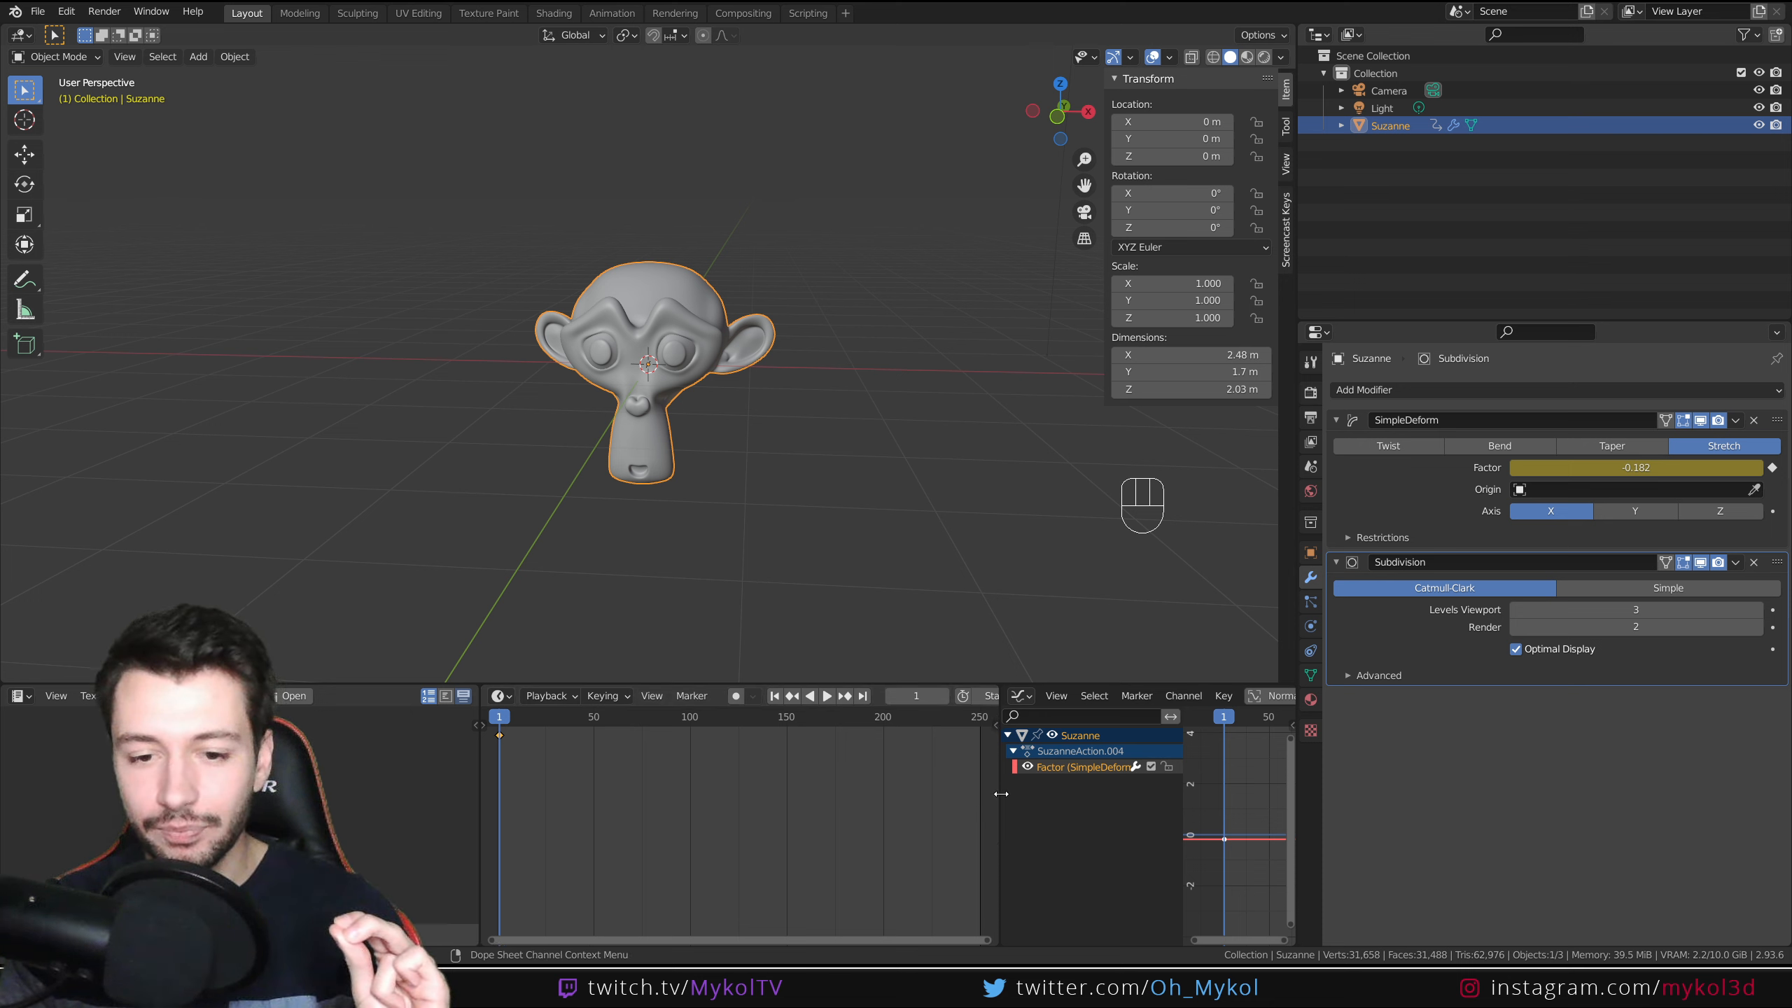
Widen the Graph Editor, and toggle the Factor keyframe at frame 1 off and back on
left_click_drag(1001, 793, 835, 784)
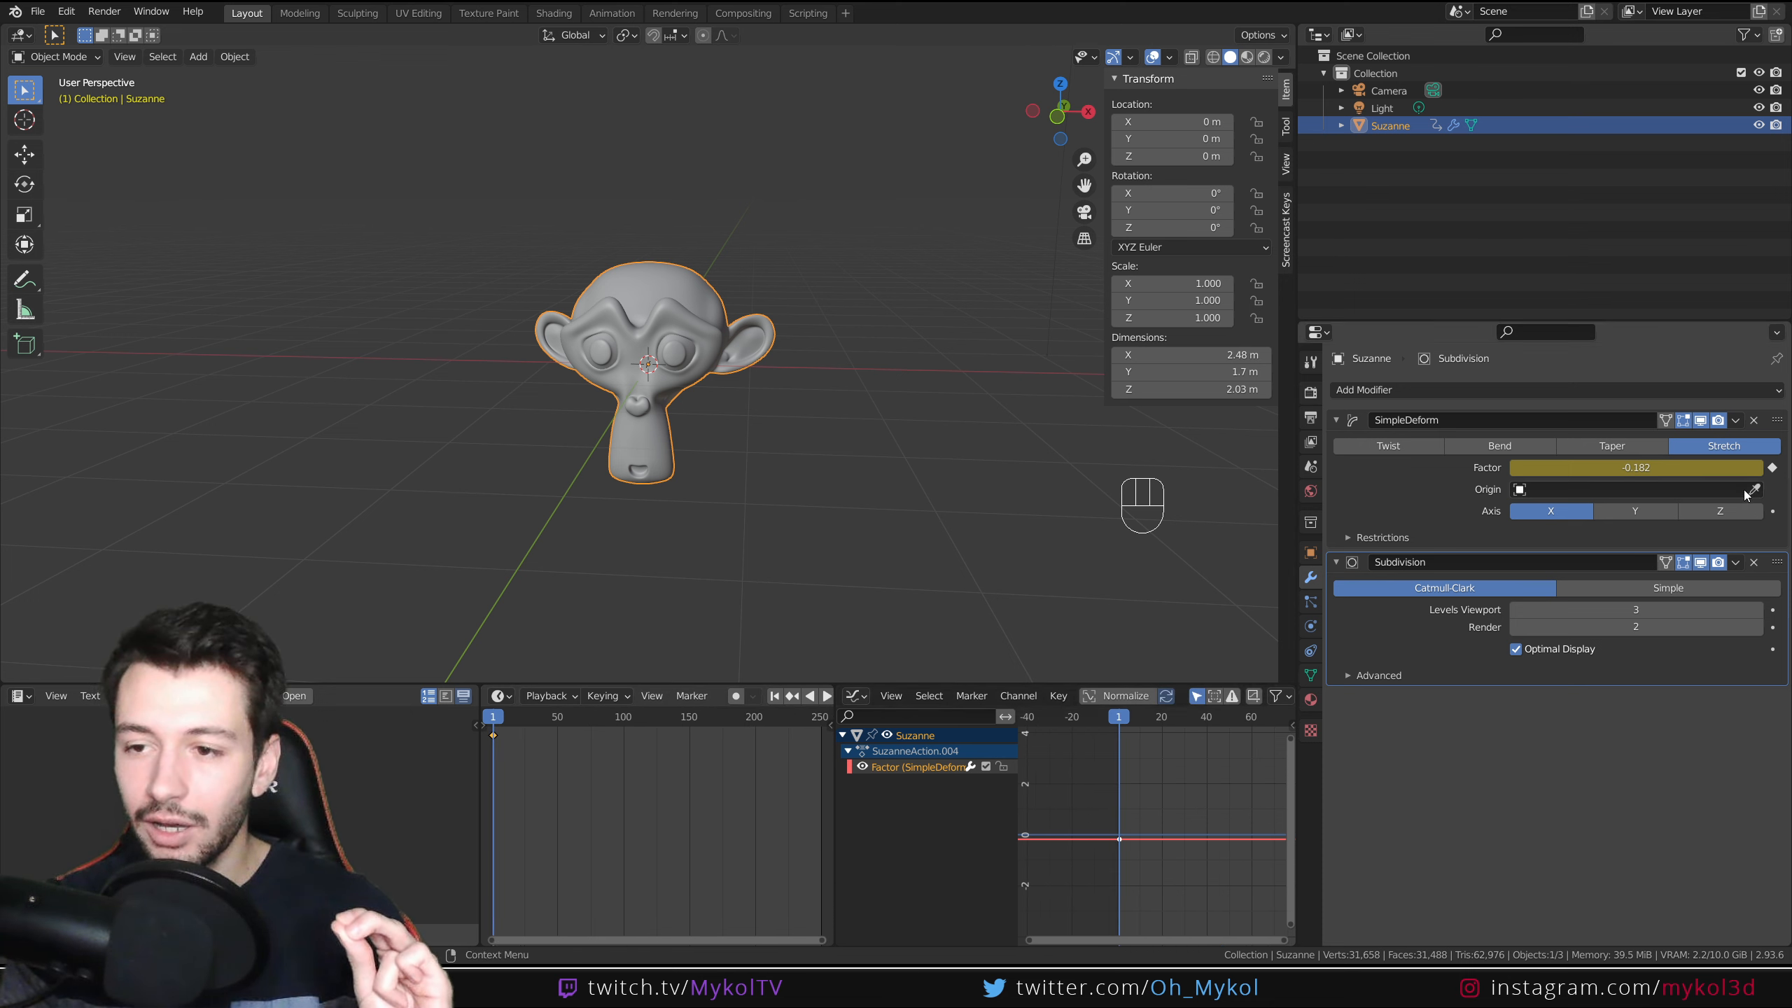
left_click(1772, 469)
left_click(1773, 468)
left_click(1773, 468)
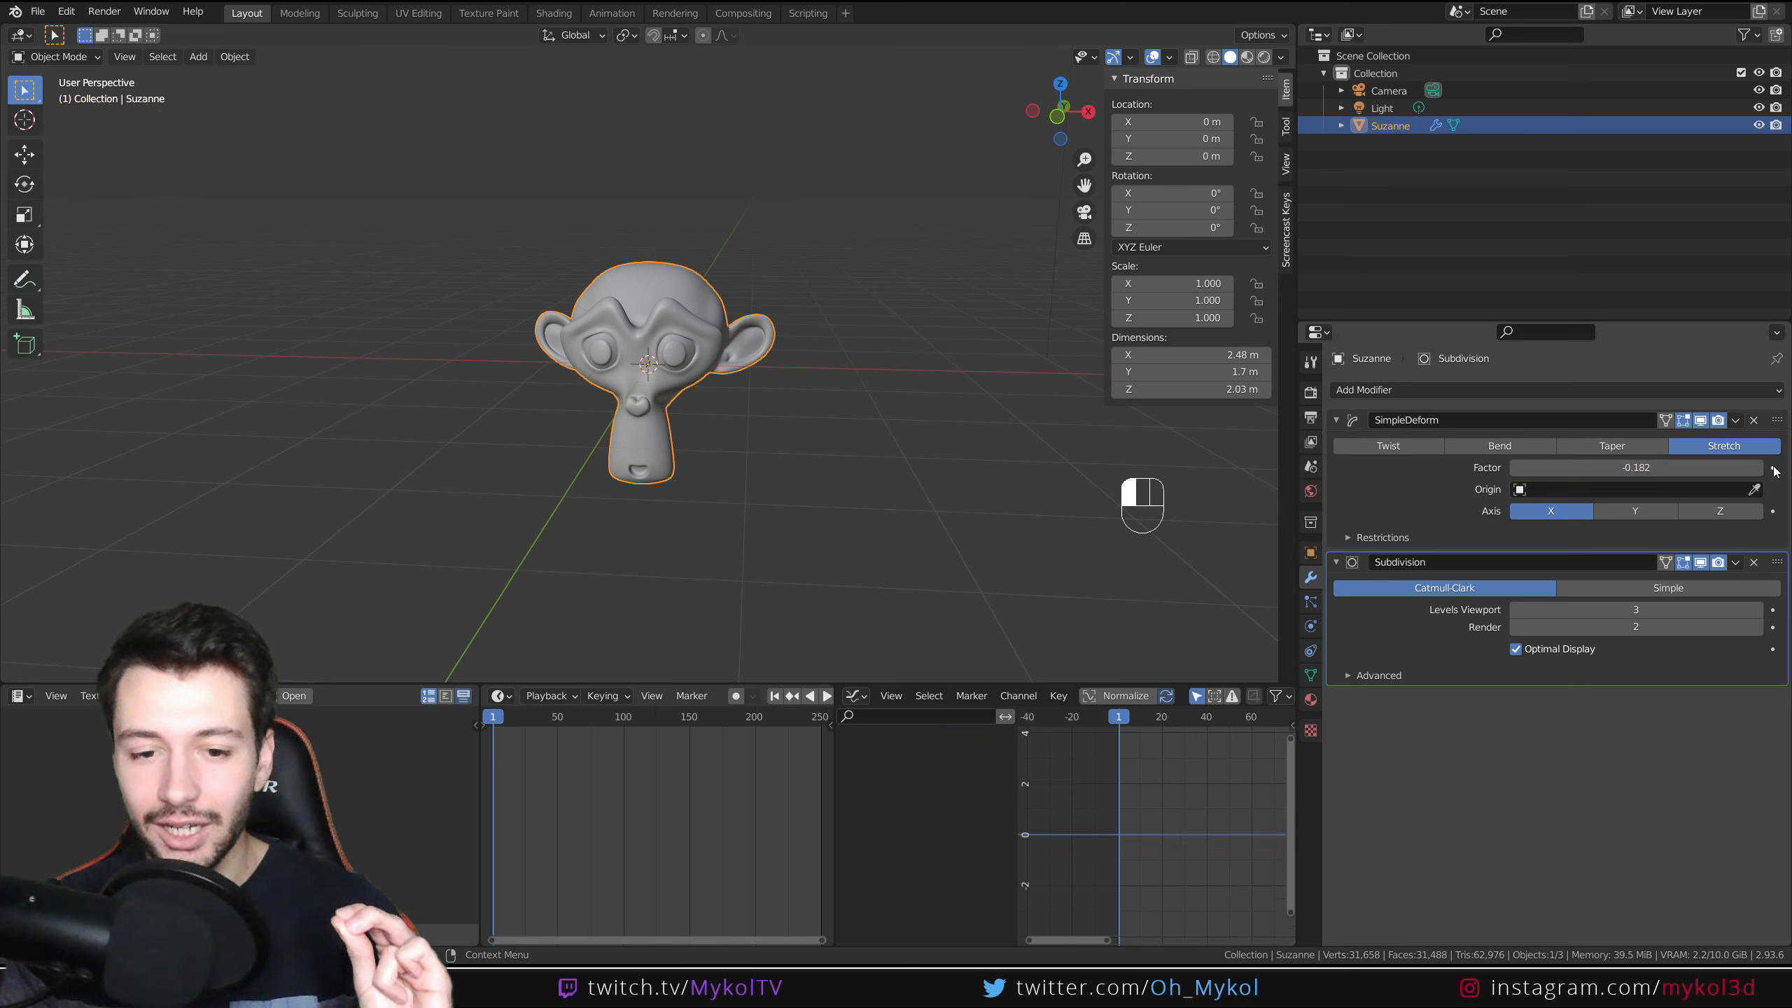
left_click(1773, 468)
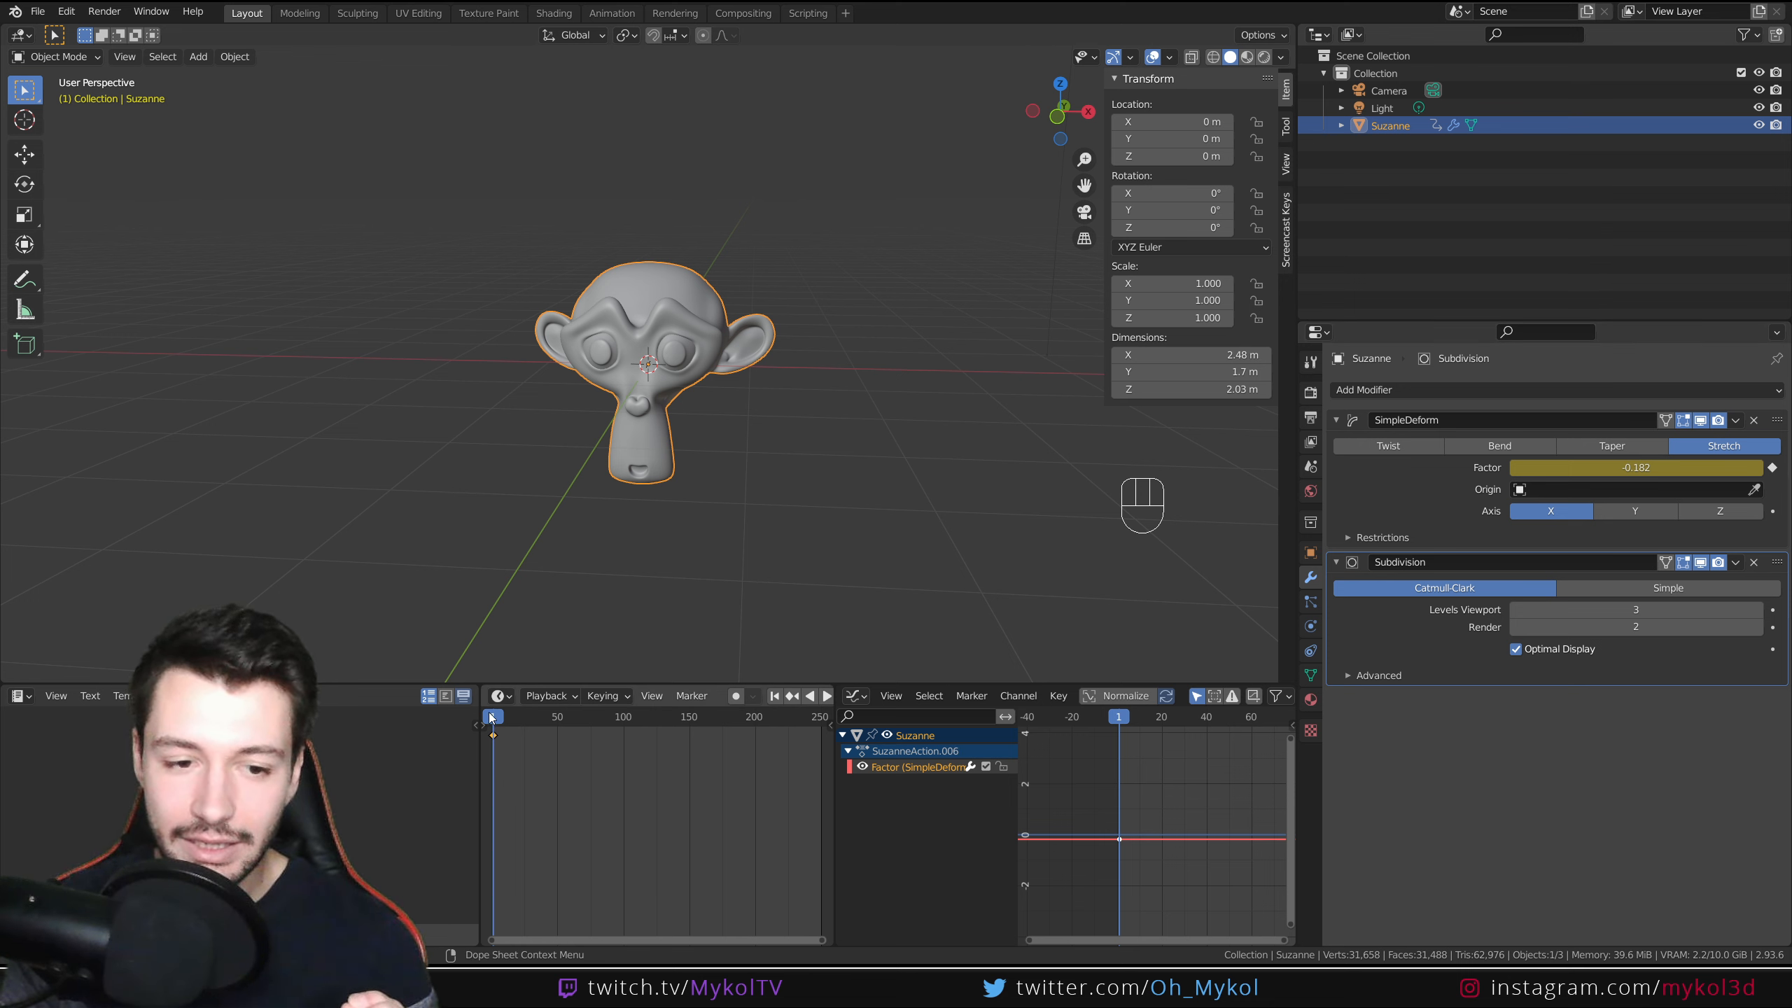
Move to frame 50, raise the Stretch factor to about 1.39 and keyframe it
key("space")
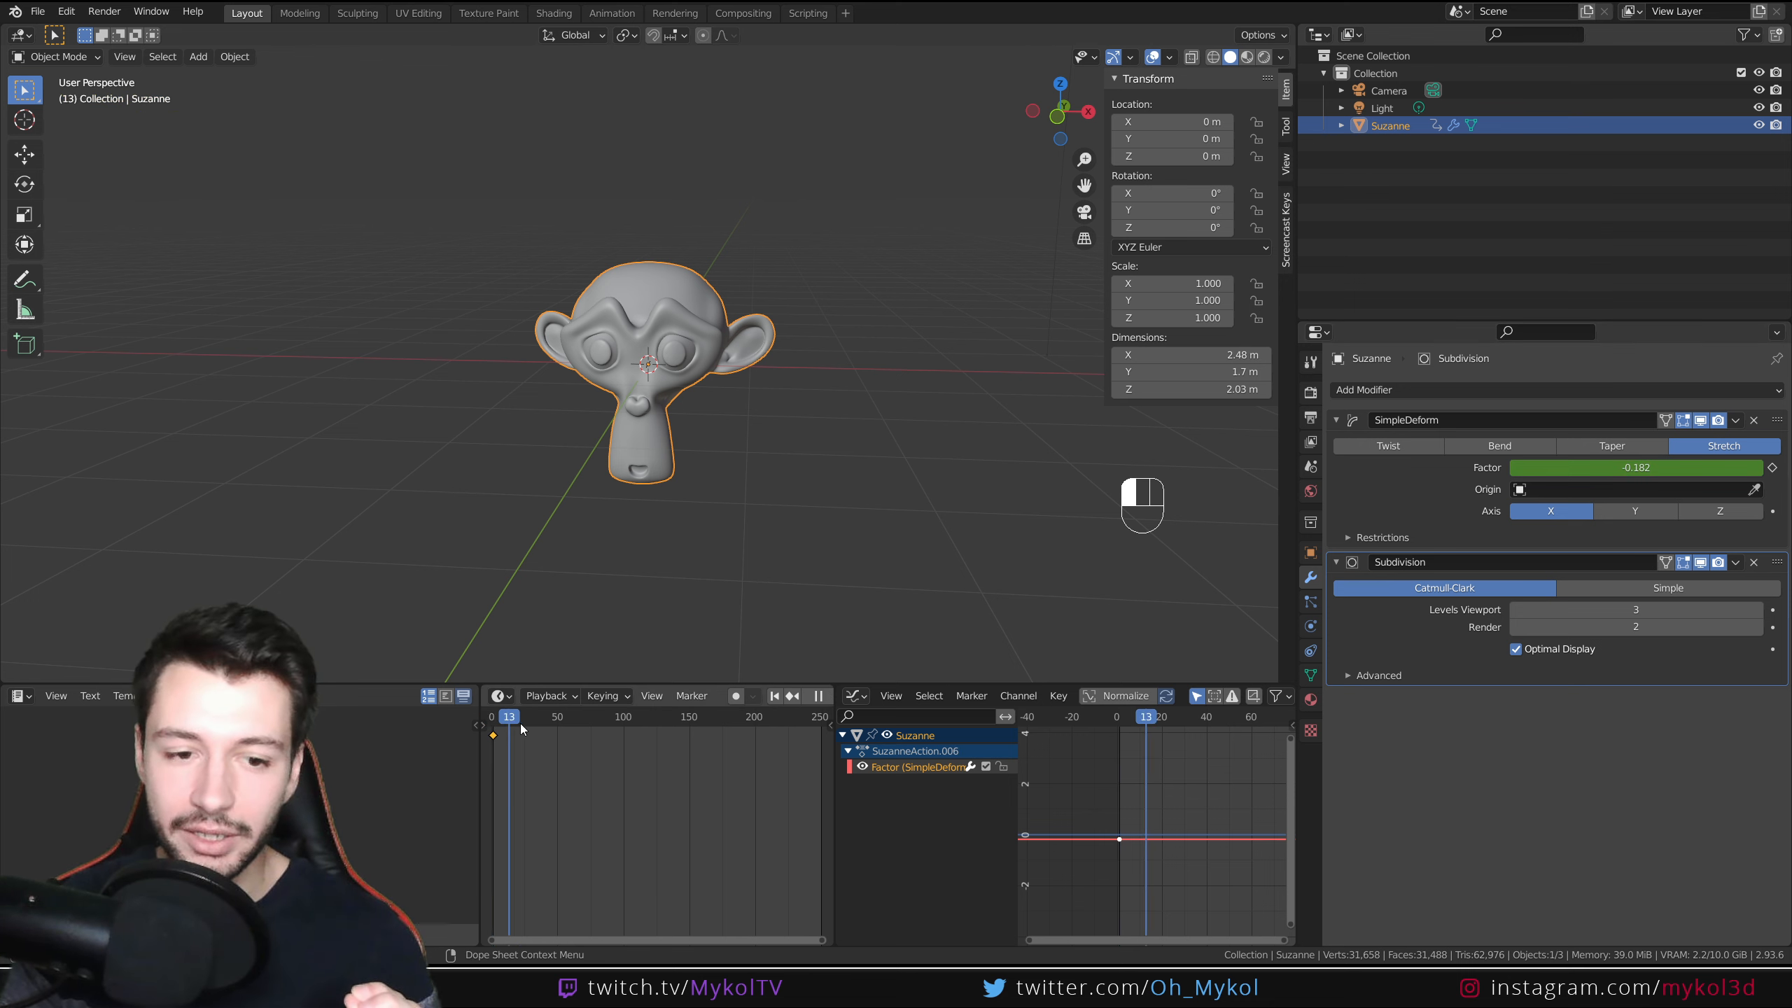
key("space")
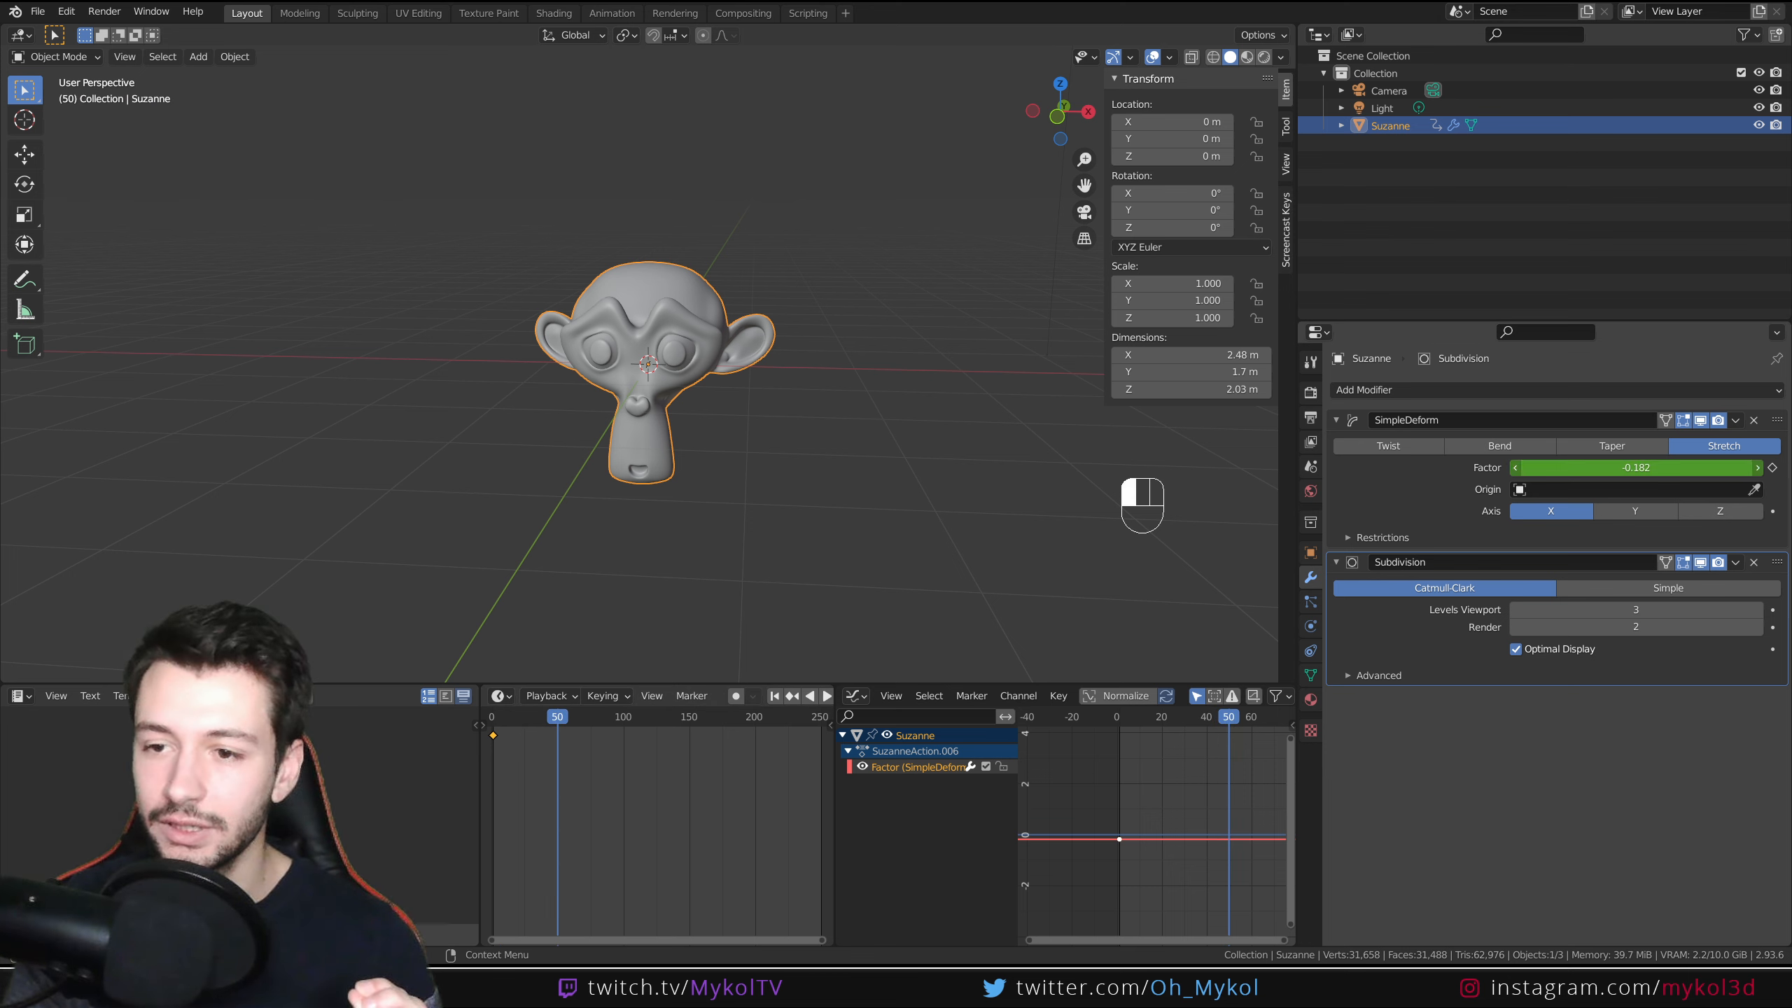
mouse_move(1621, 468)
left_mouse_down()
mouse_move(1658, 469)
mouse_move(1621, 468)
left_mouse_up()
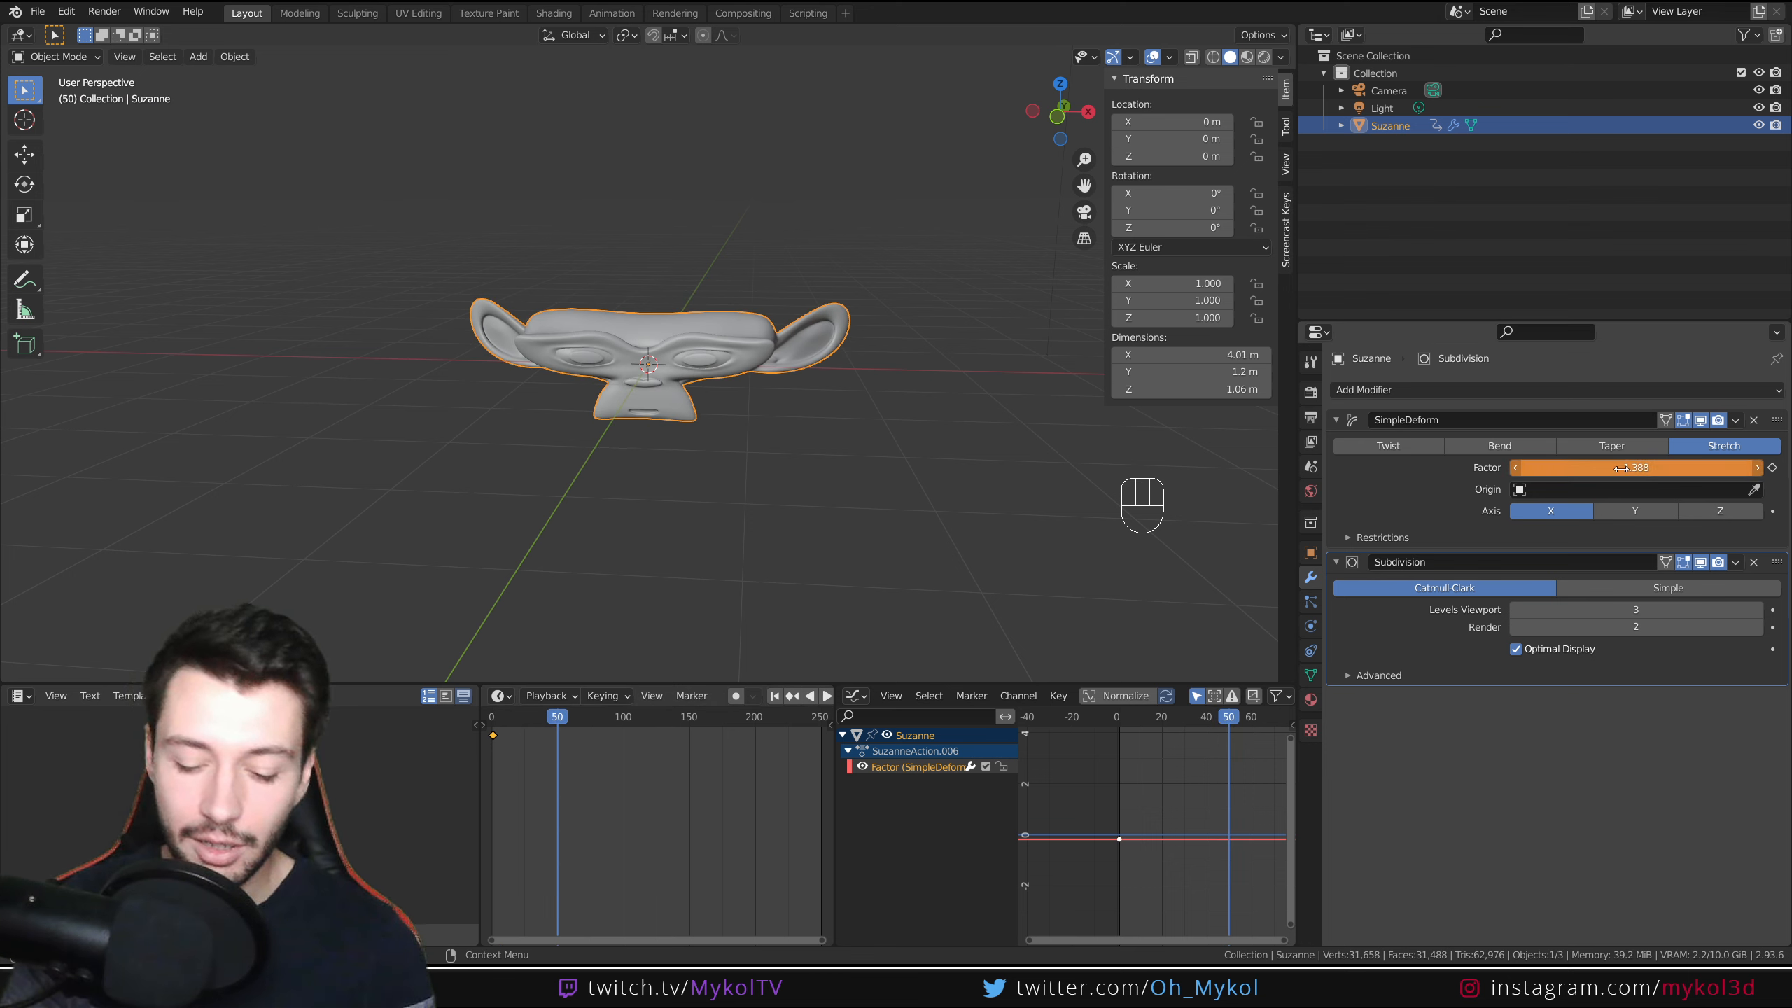
key("i")
Keyframe the Stretch factor at -1.222 on frame 100 and show the whole curve in the Graph Editor
left_click_drag(561, 720, 623, 721)
mouse_move(1622, 468)
left_mouse_down()
mouse_move(1588, 468)
mouse_move(1630, 469)
left_mouse_up()
key("i")
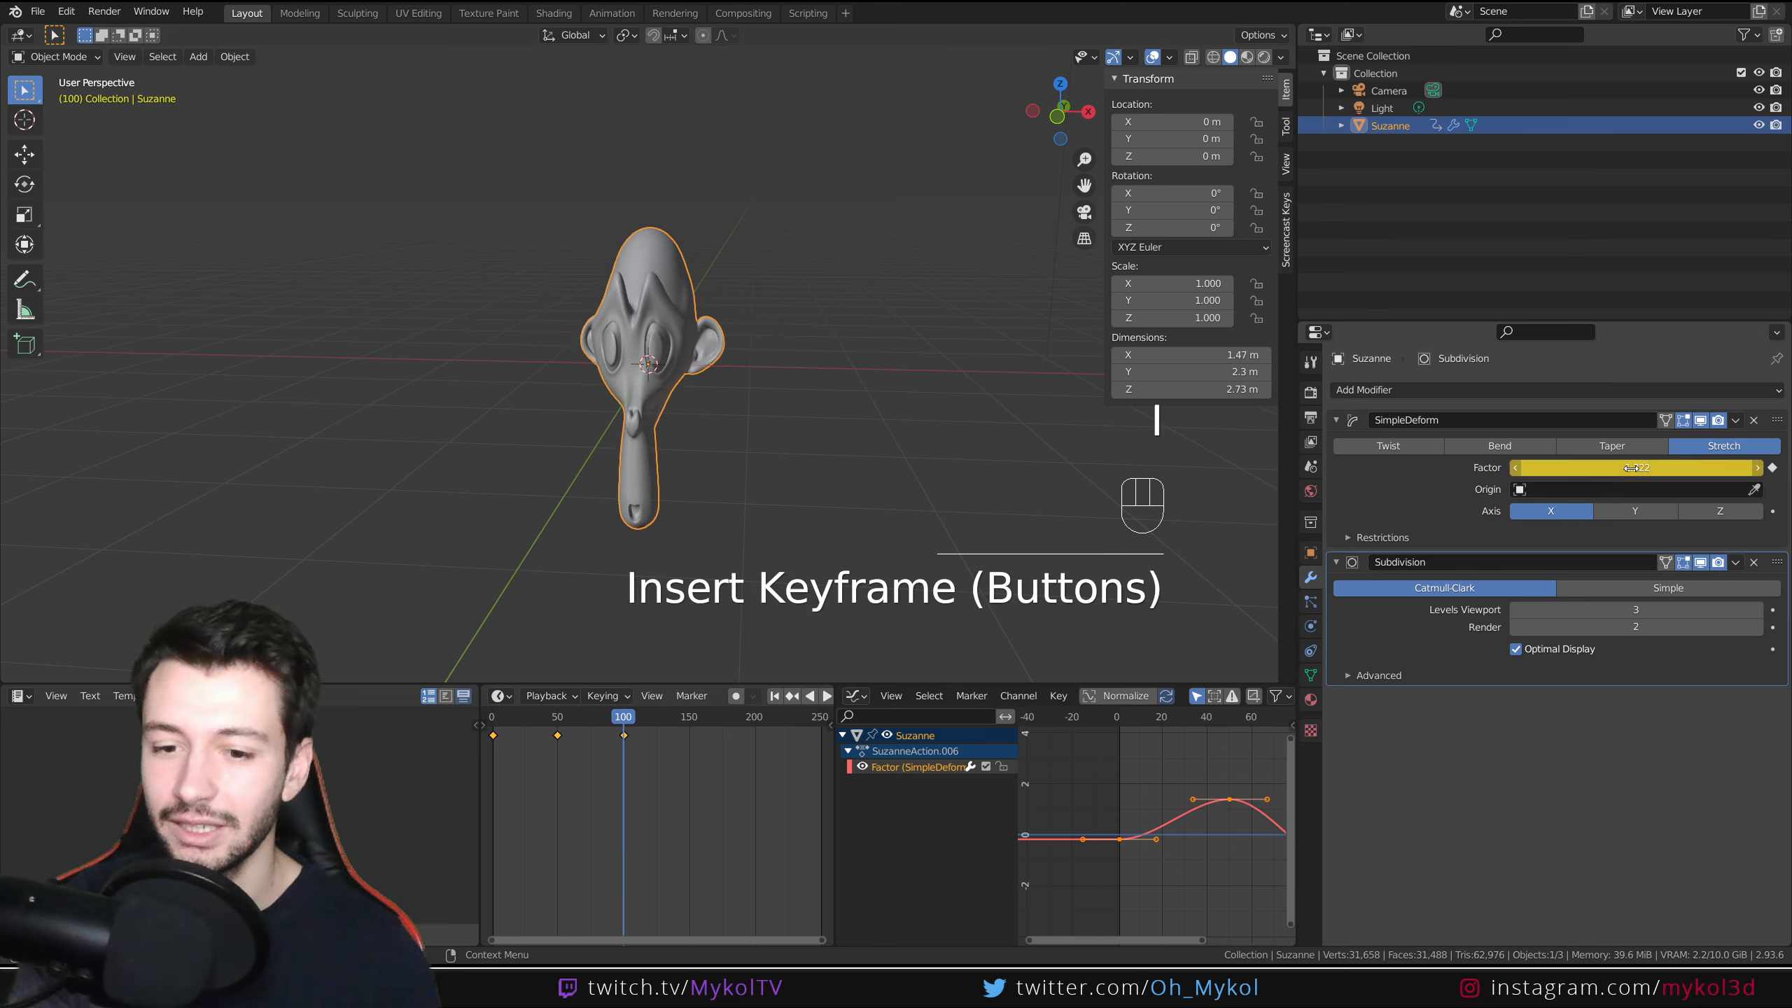
scroll(1150, 840, "down", 6)
middle_click_drag(1131, 843, 1020, 815)
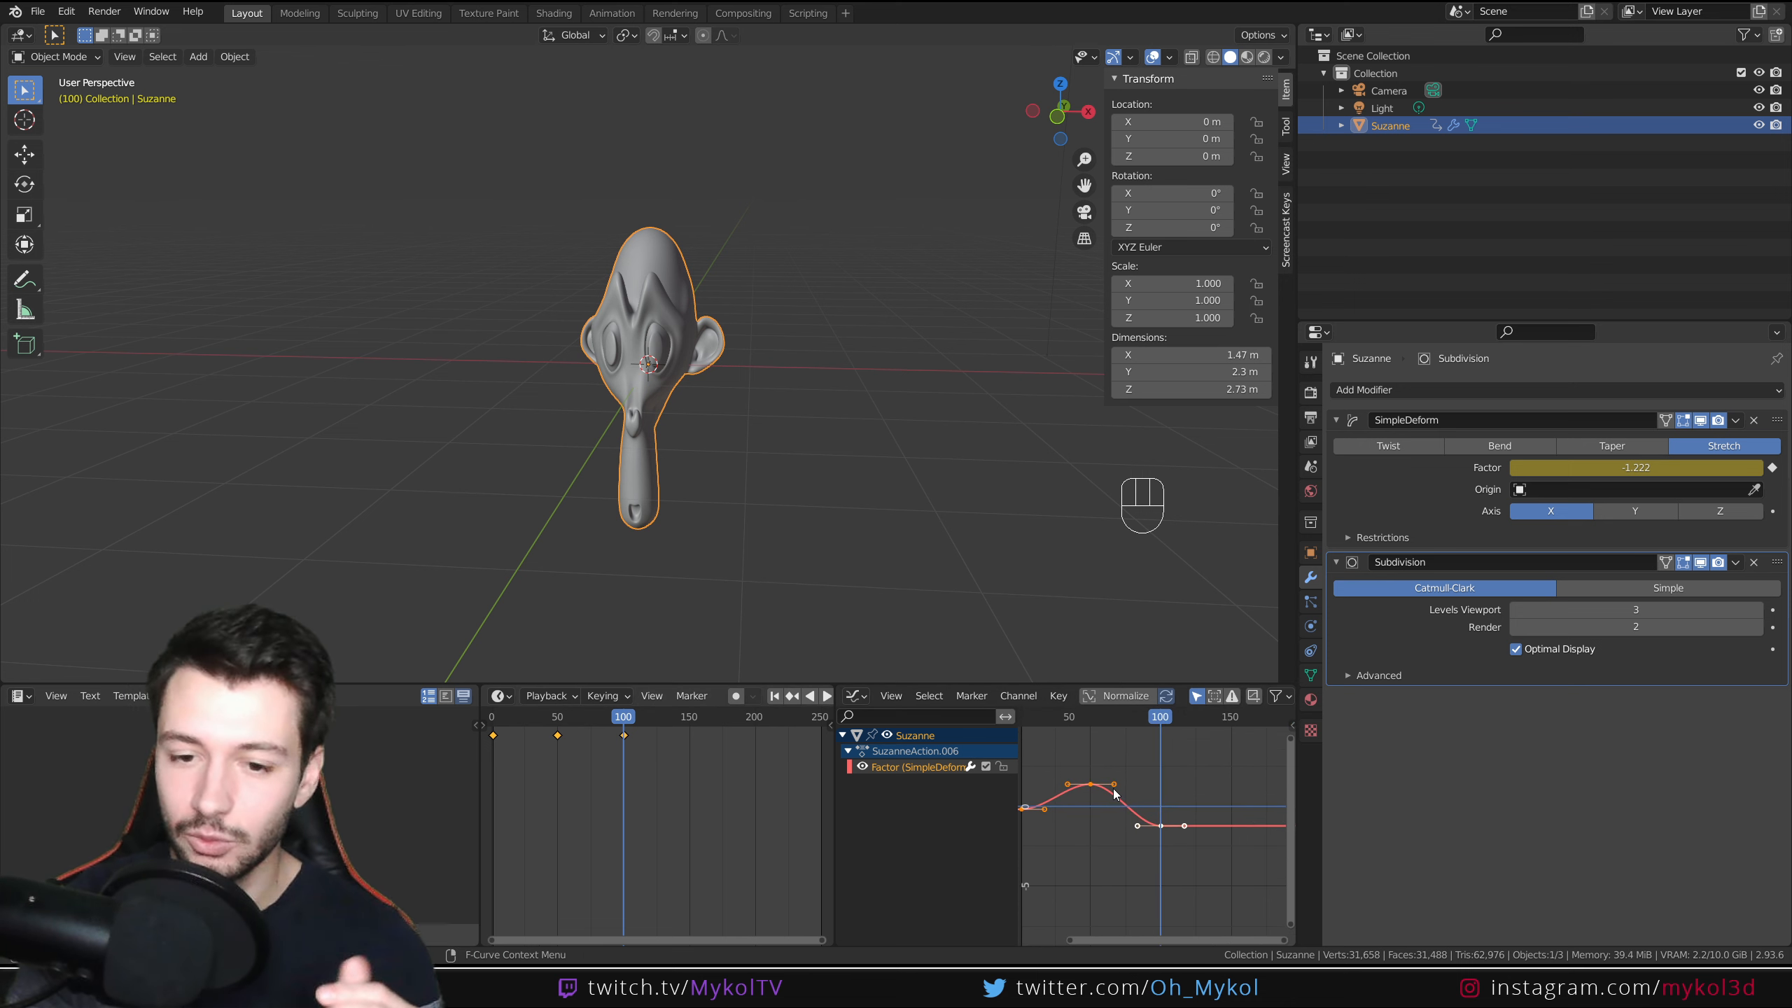
Play back and scrub the monkey head's stretch animation from frame 1 across its three keyframes
key("space")
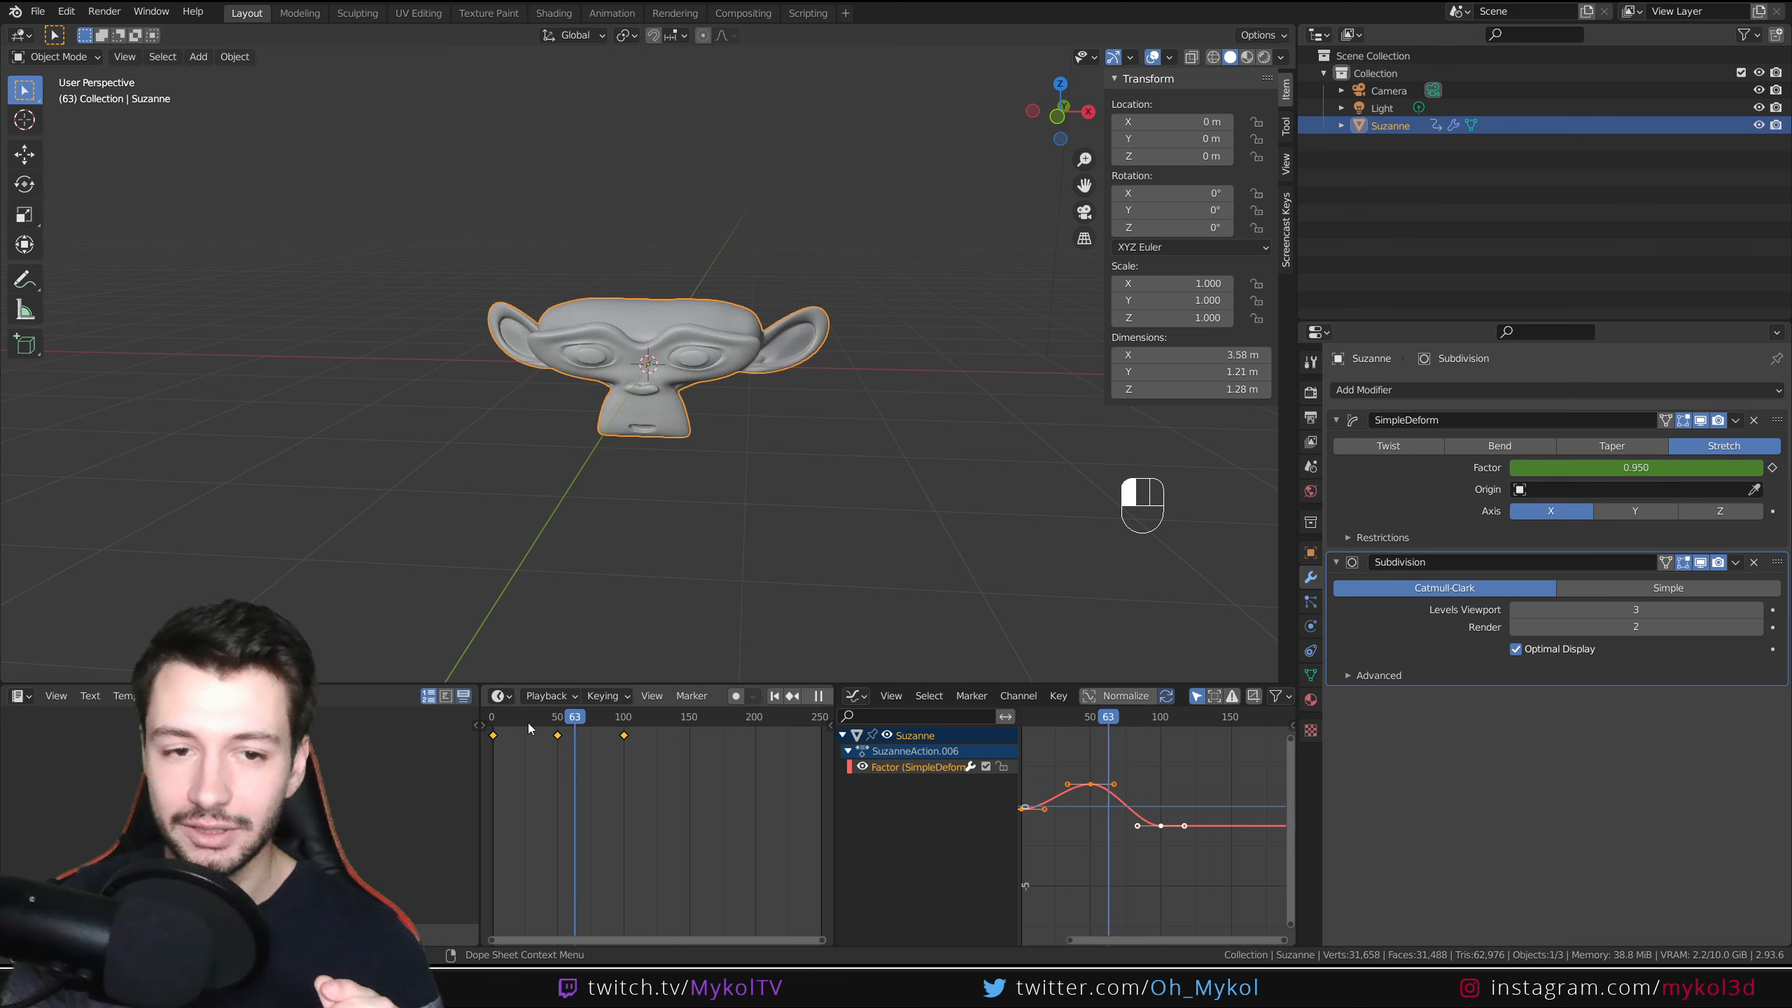
left_click_drag(527, 729, 492, 729)
key("space")
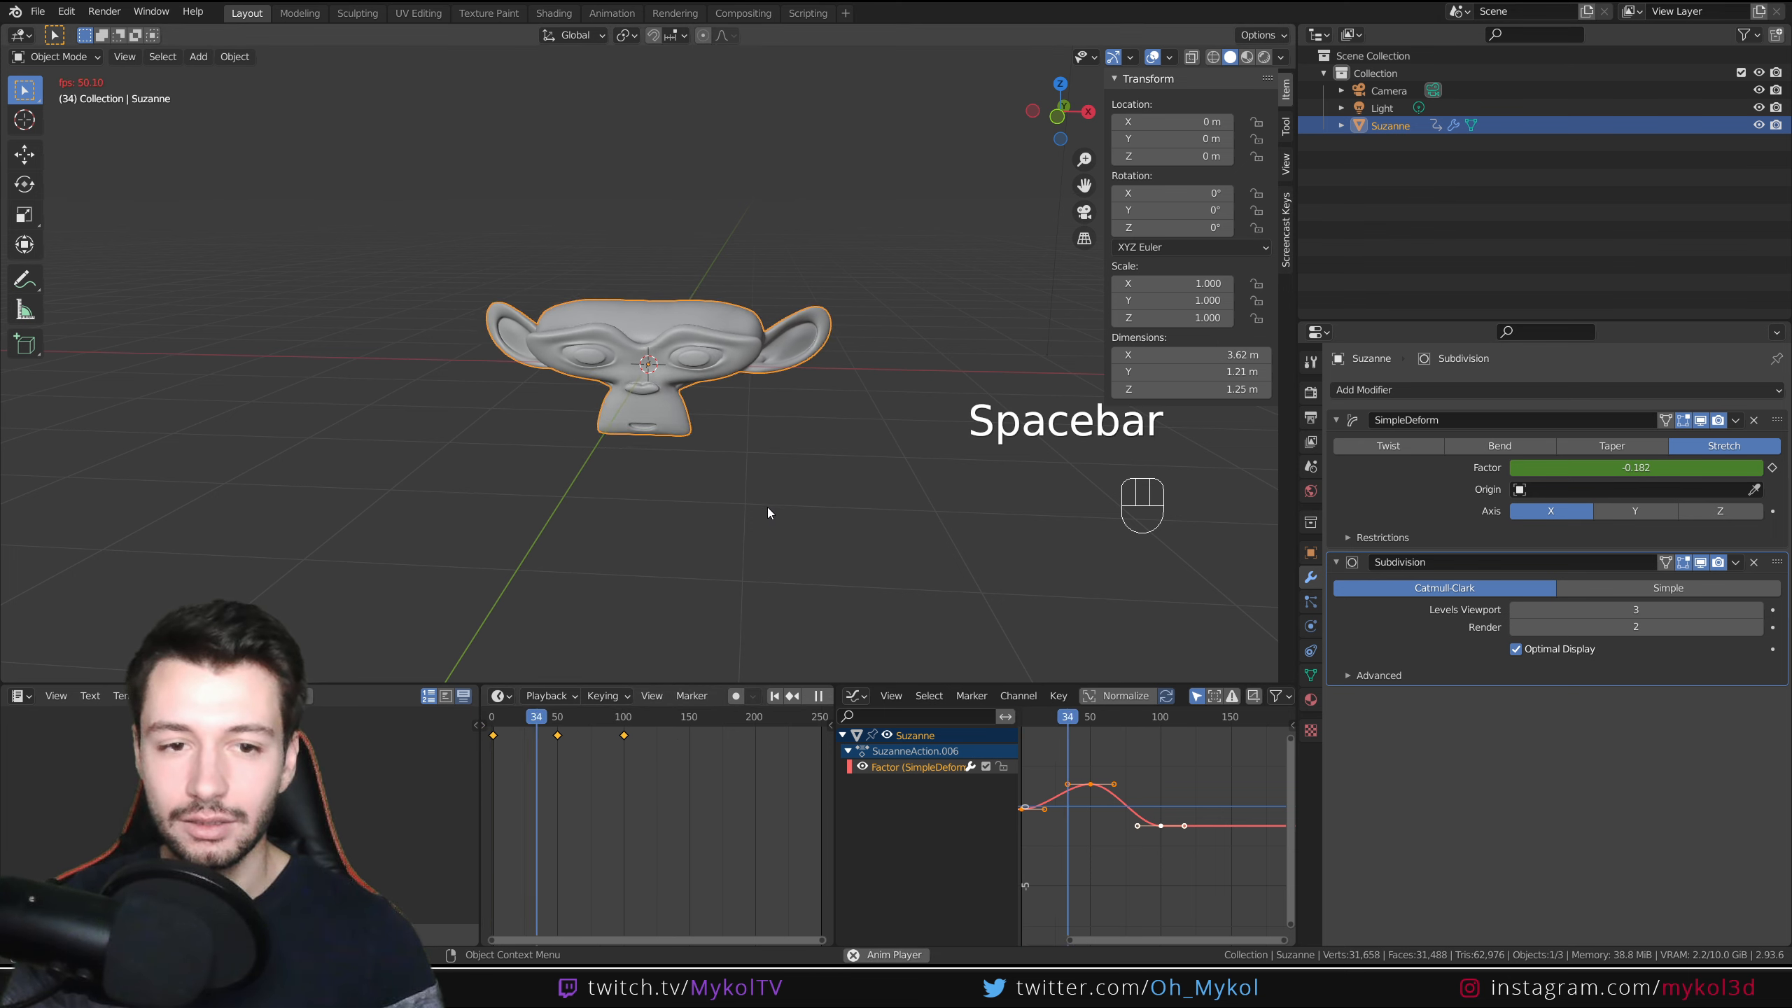
left_click_drag(530, 723, 498, 739)
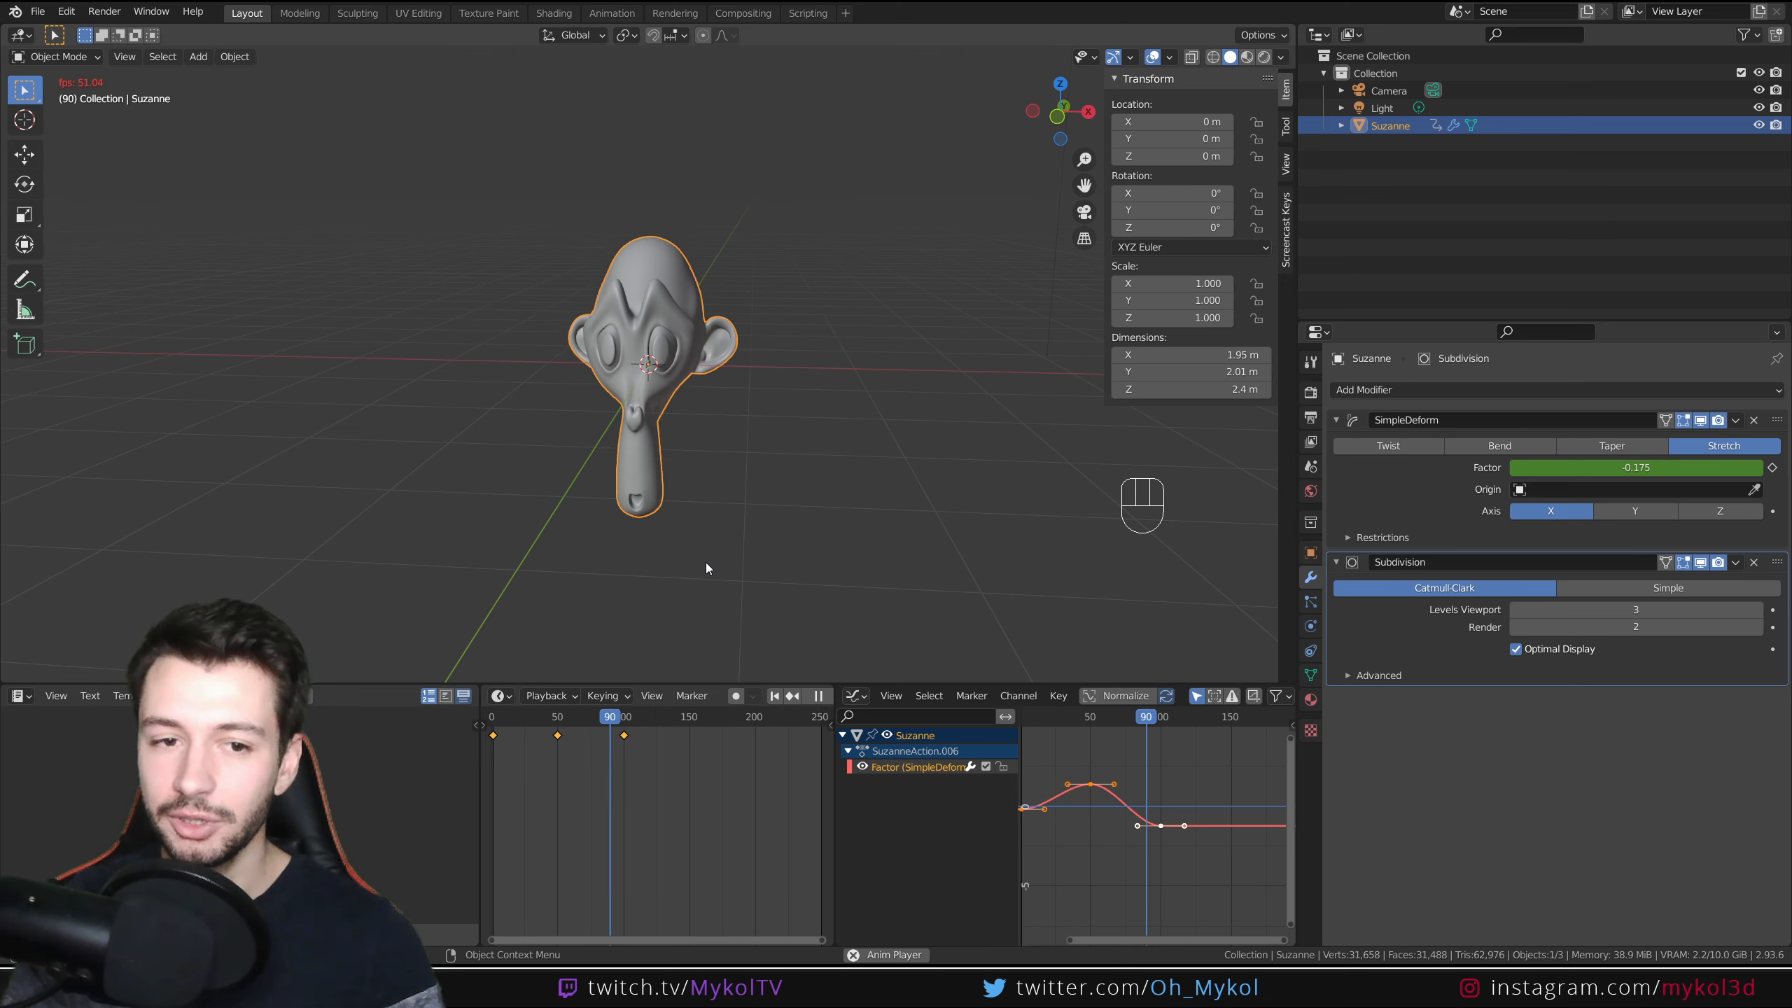
key("space")
left_click_drag(626, 730, 593, 737)
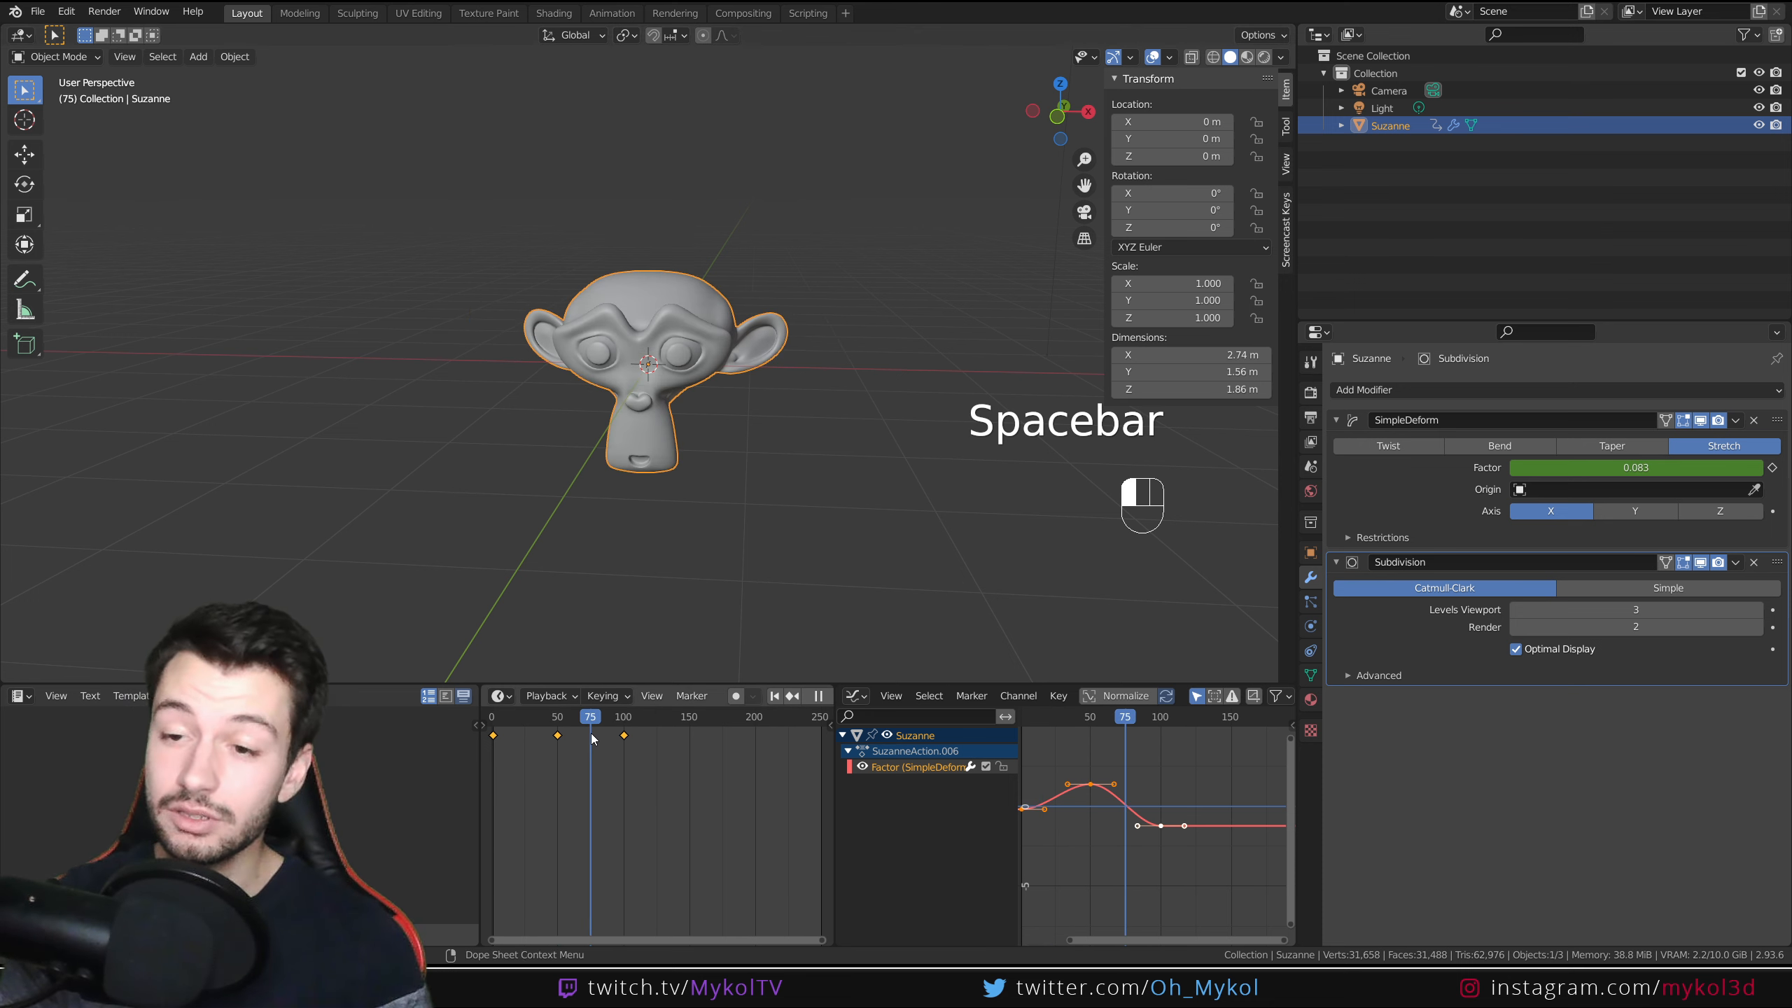
Widen the timeline and turn on Auto Keying
left_click_drag(834, 812, 954, 811)
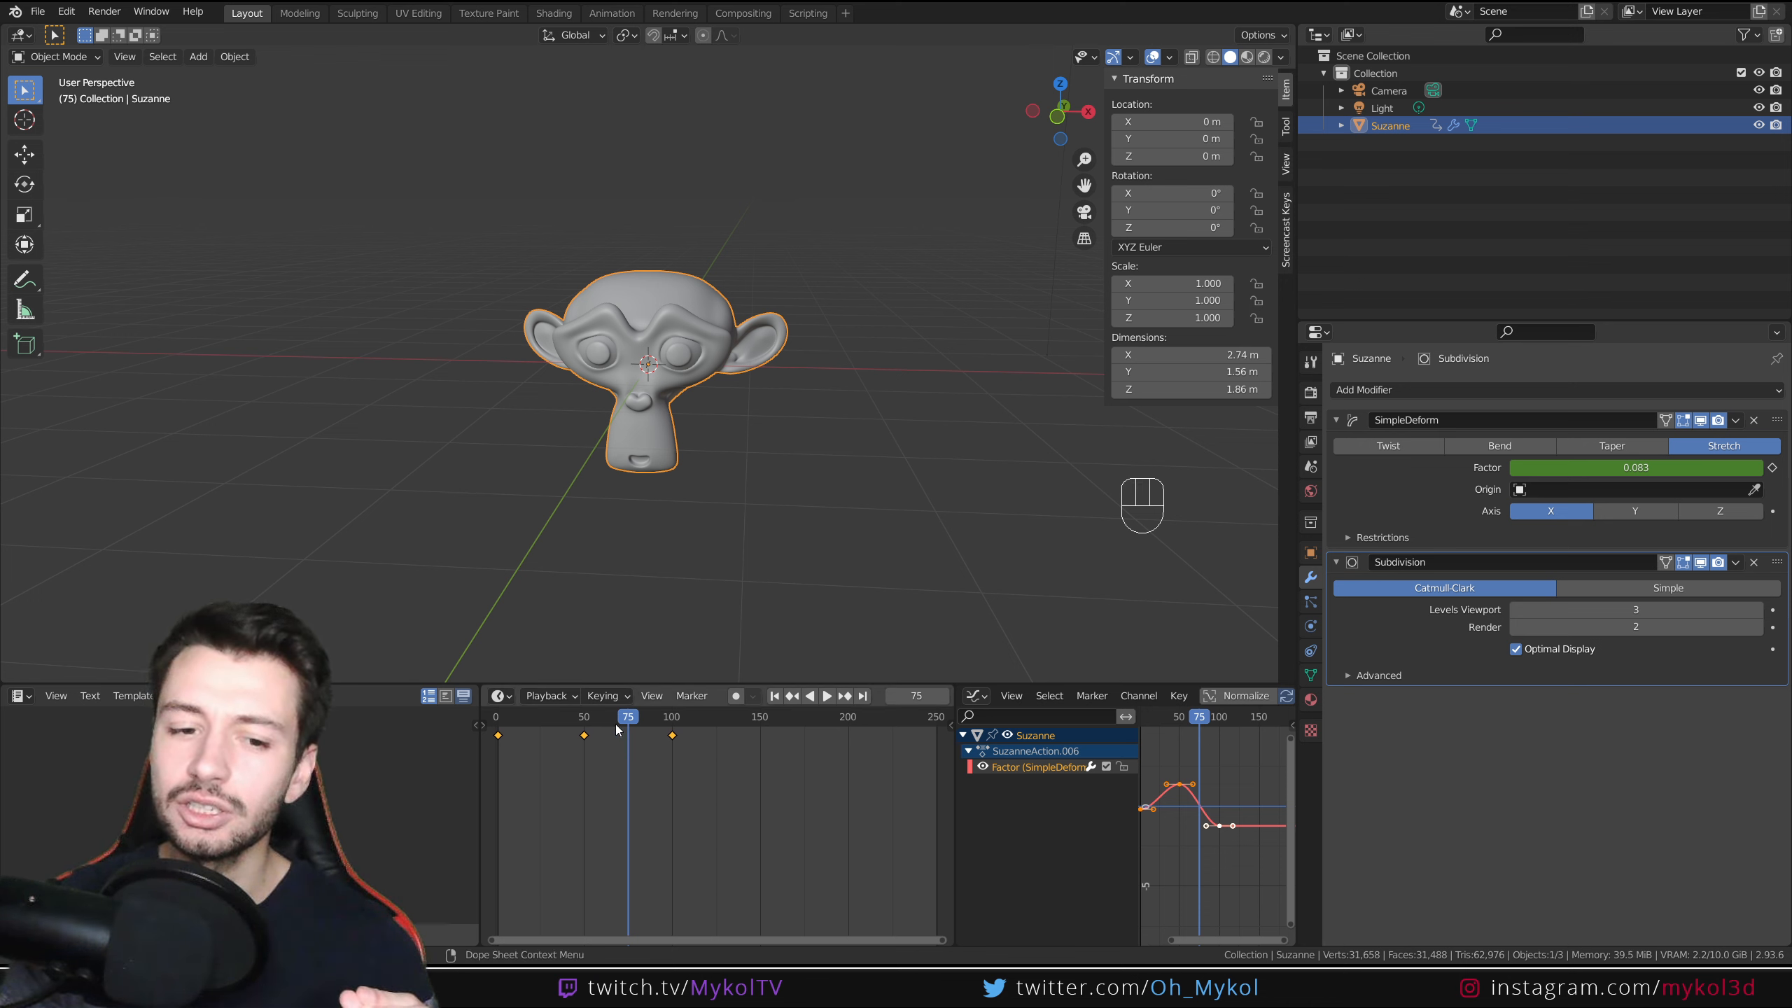
left_click_drag(629, 725, 755, 729)
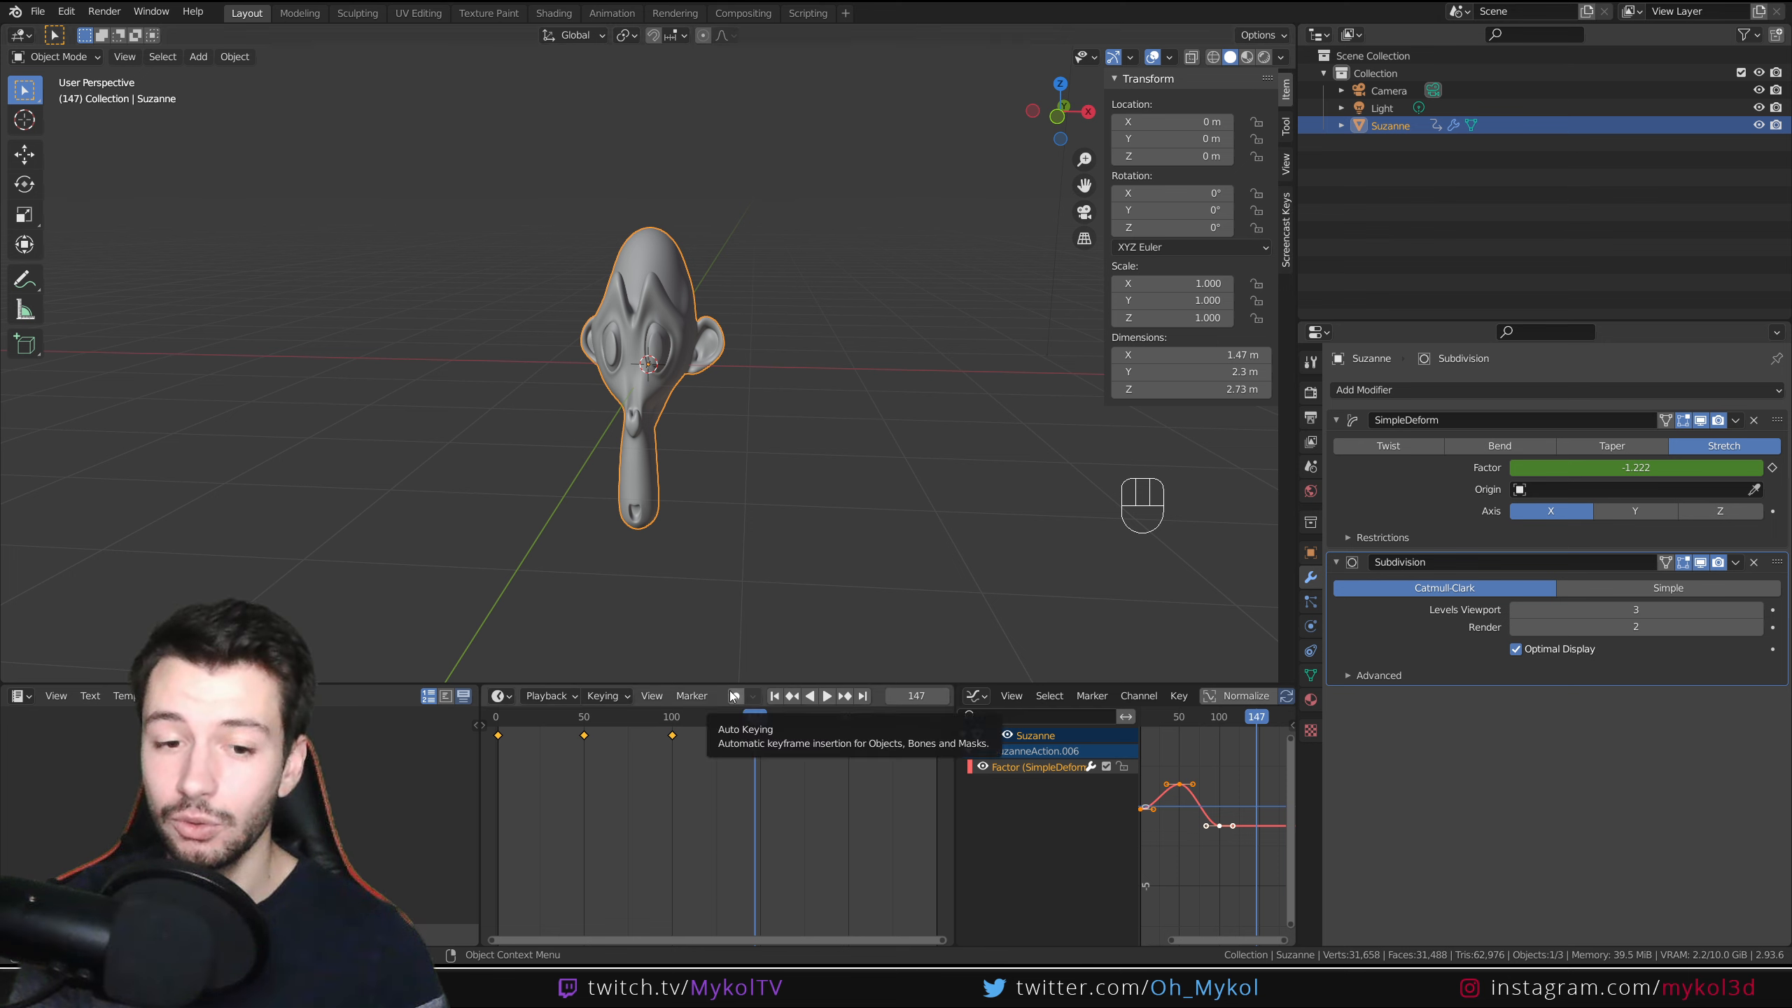
left_click_drag(752, 725, 671, 735)
key("space")
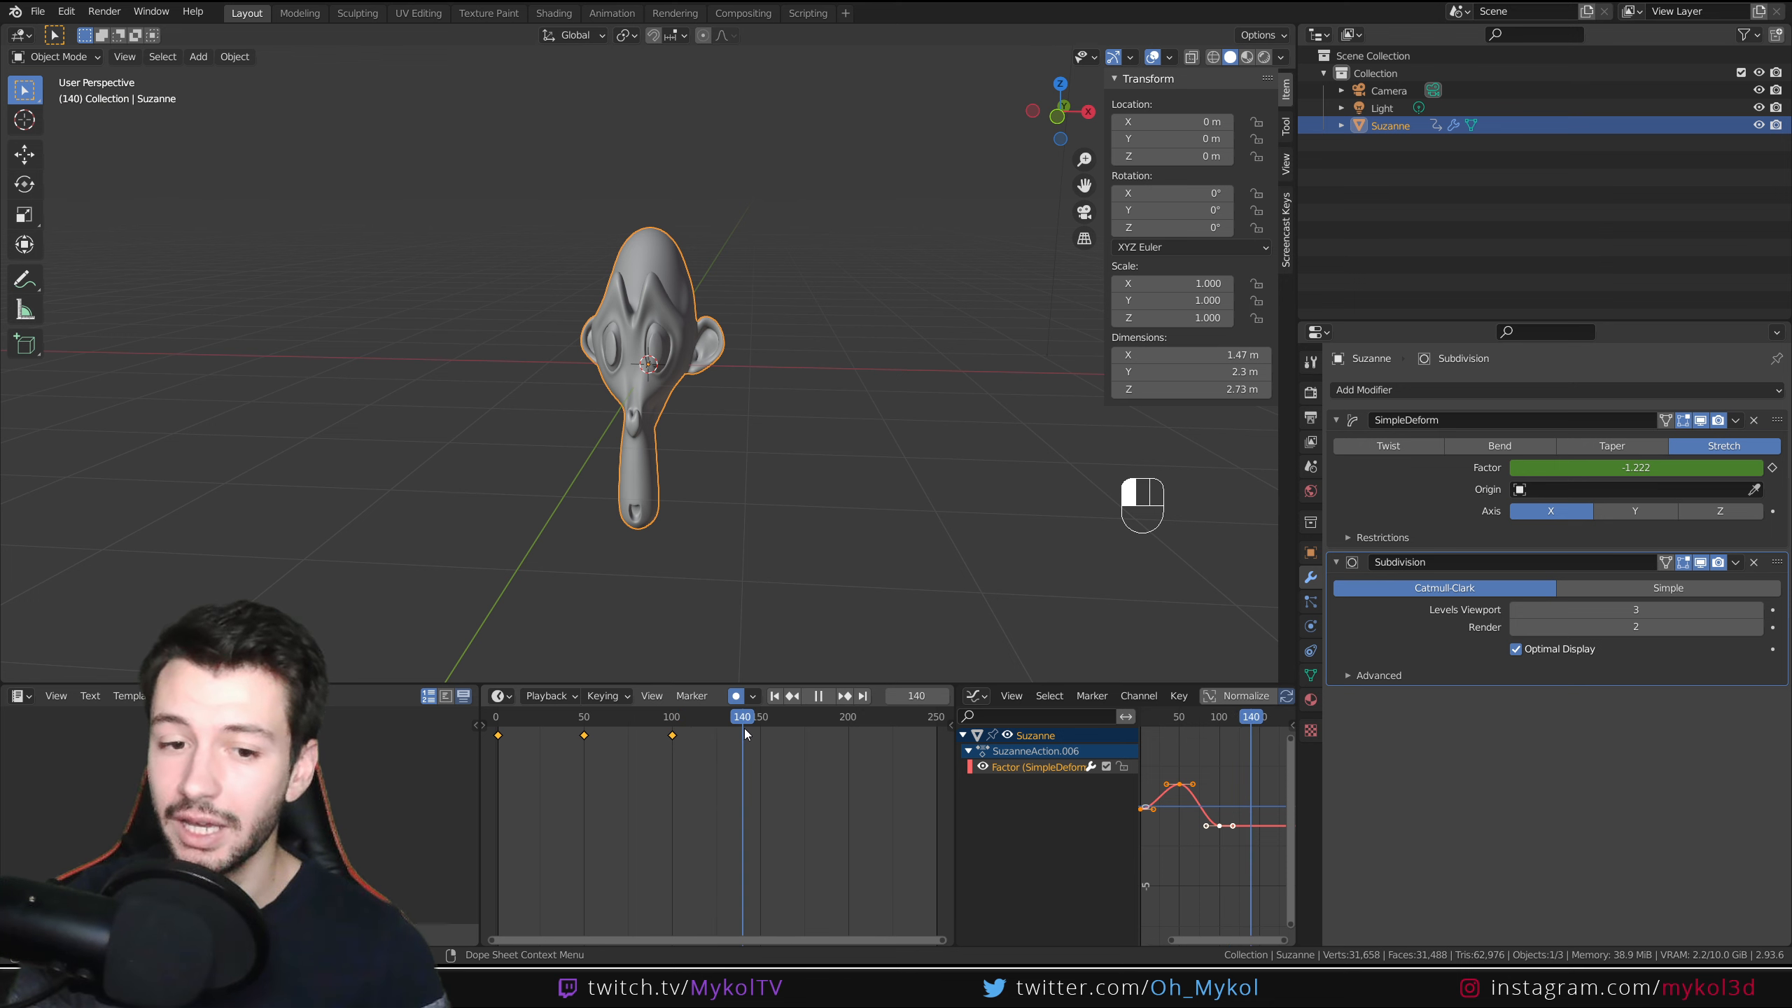
left_click(753, 697)
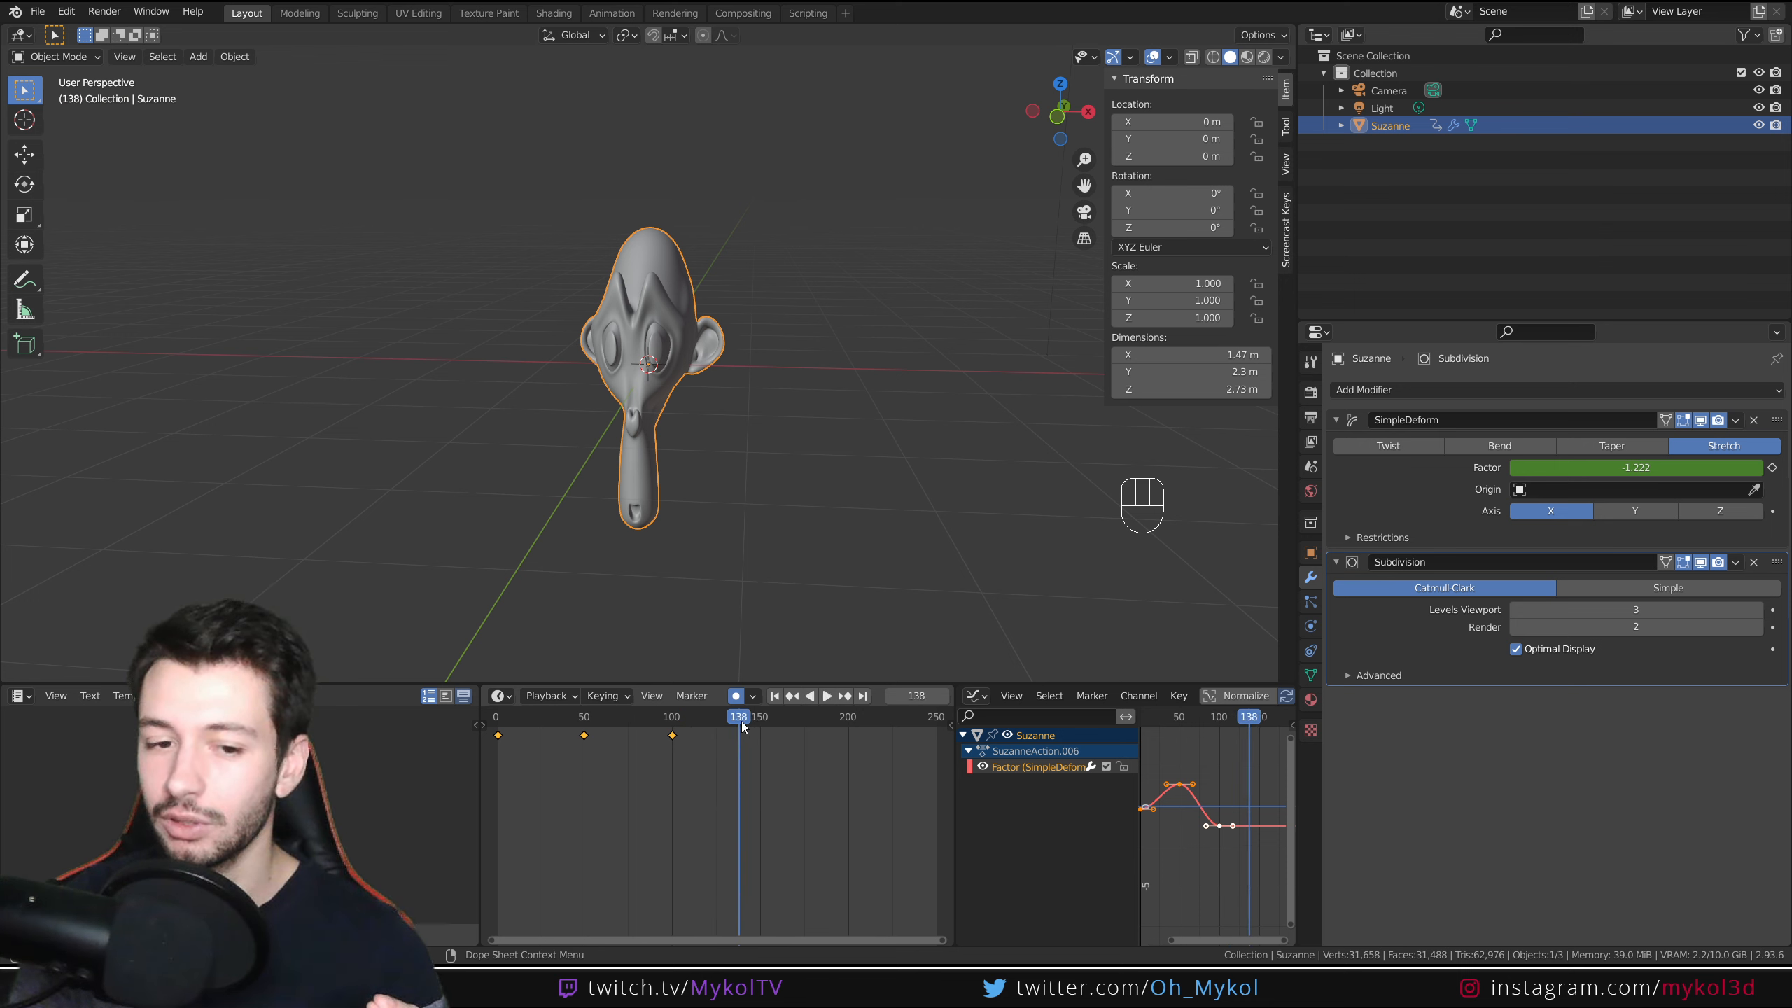
key("space")
Move to frame 134, set the Stretch factor to -1.812 and keyframe it
left_click_drag(739, 726, 732, 727)
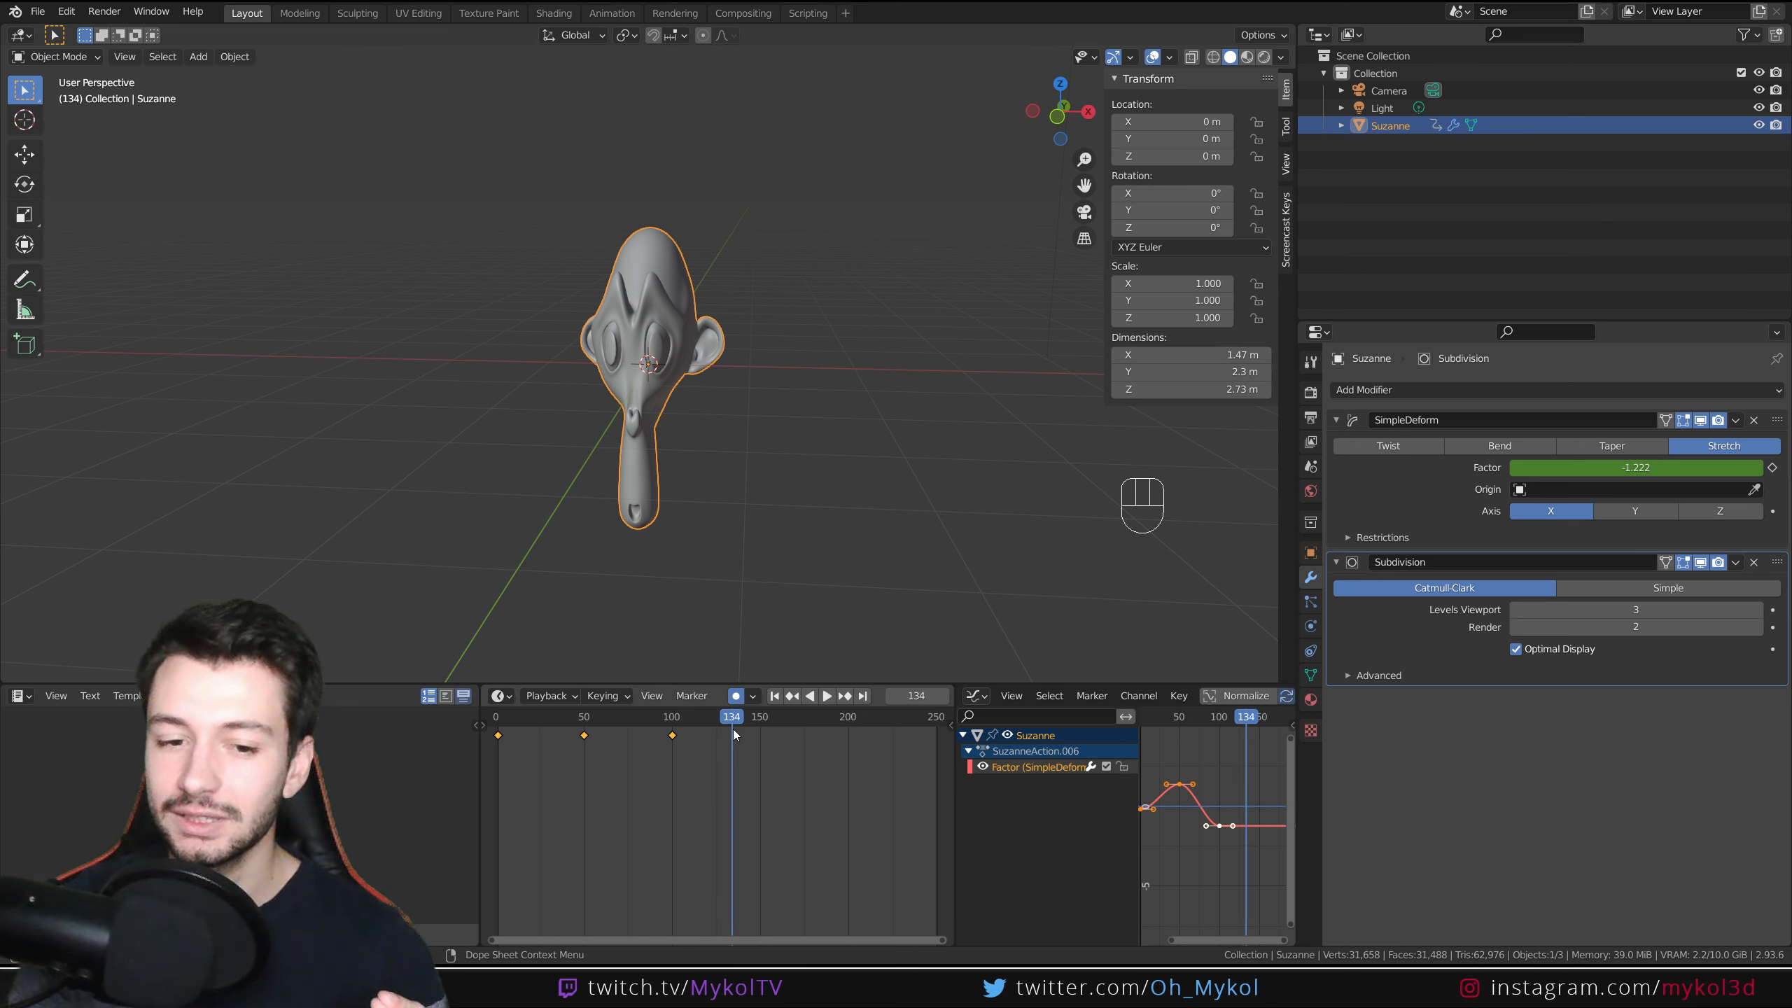
mouse_move(1636, 468)
left_mouse_down()
mouse_move(1605, 469)
mouse_move(1638, 469)
left_mouse_up()
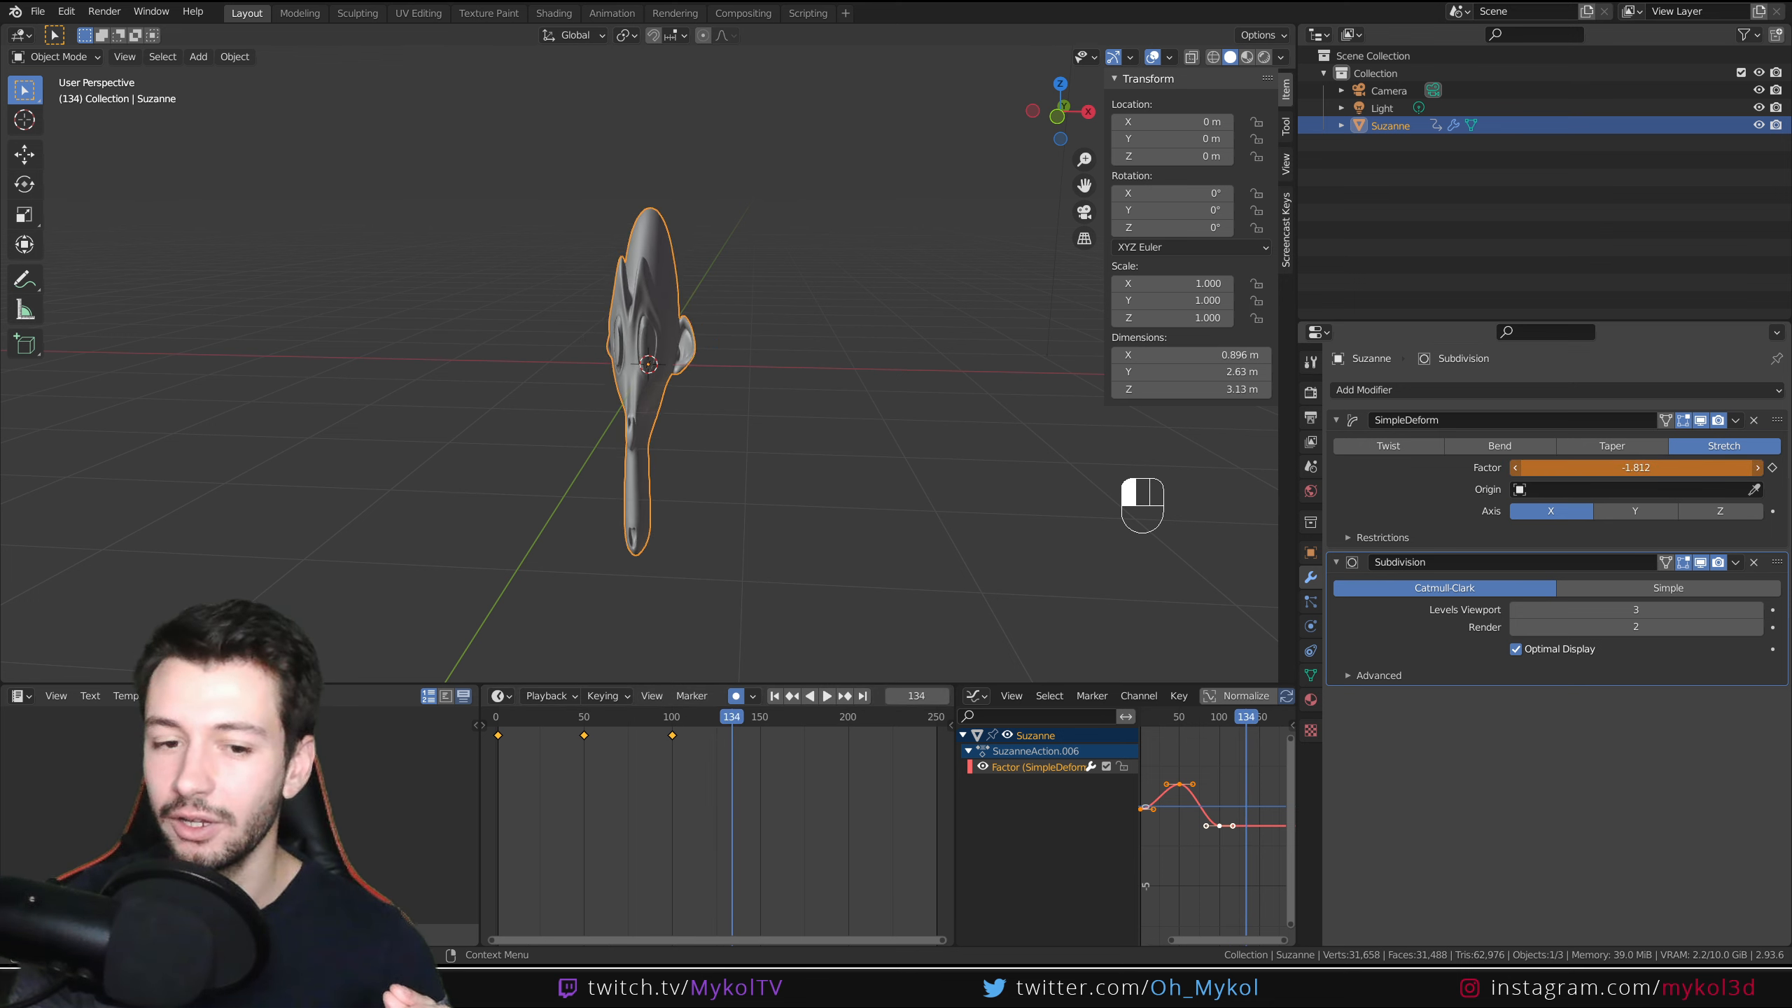
key("i")
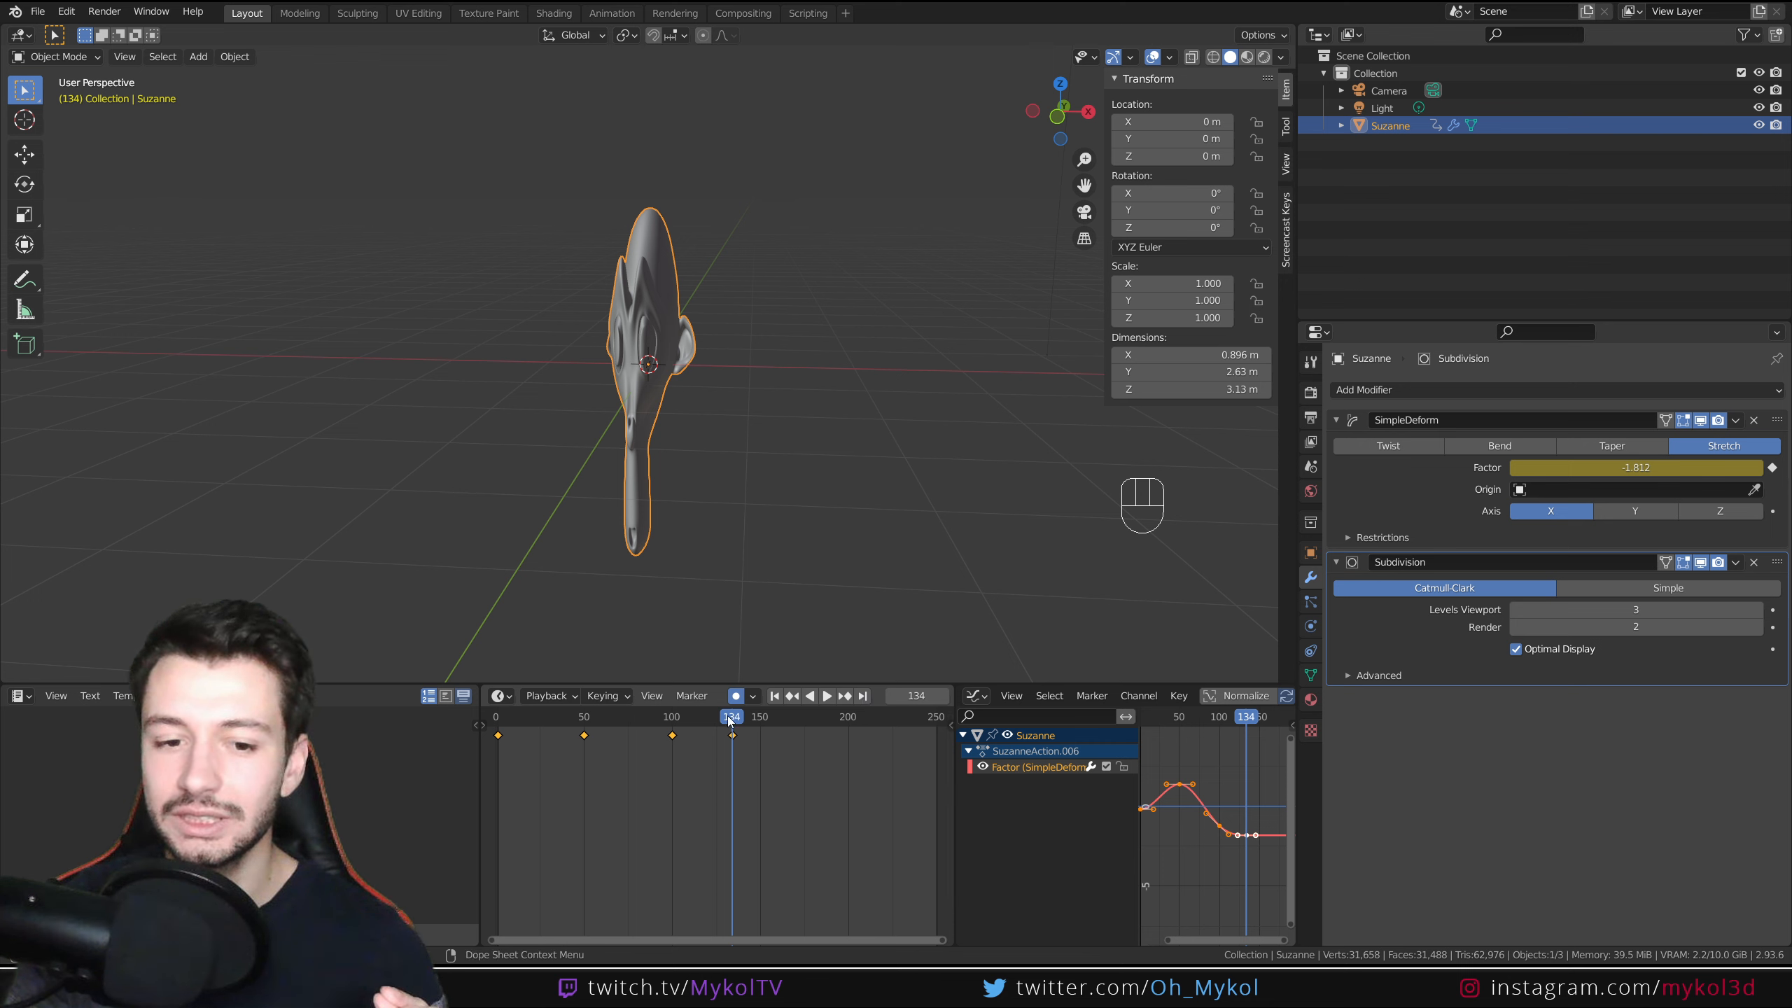
Move to frame 169, set the Stretch factor to 0.838 and keyframe it
left_click_drag(730, 720, 793, 720)
left_click_drag(1636, 469, 1764, 469)
key("i")
Play back and scrub the extended stretch animation, ending on the keyframe at frame 169
key("space")
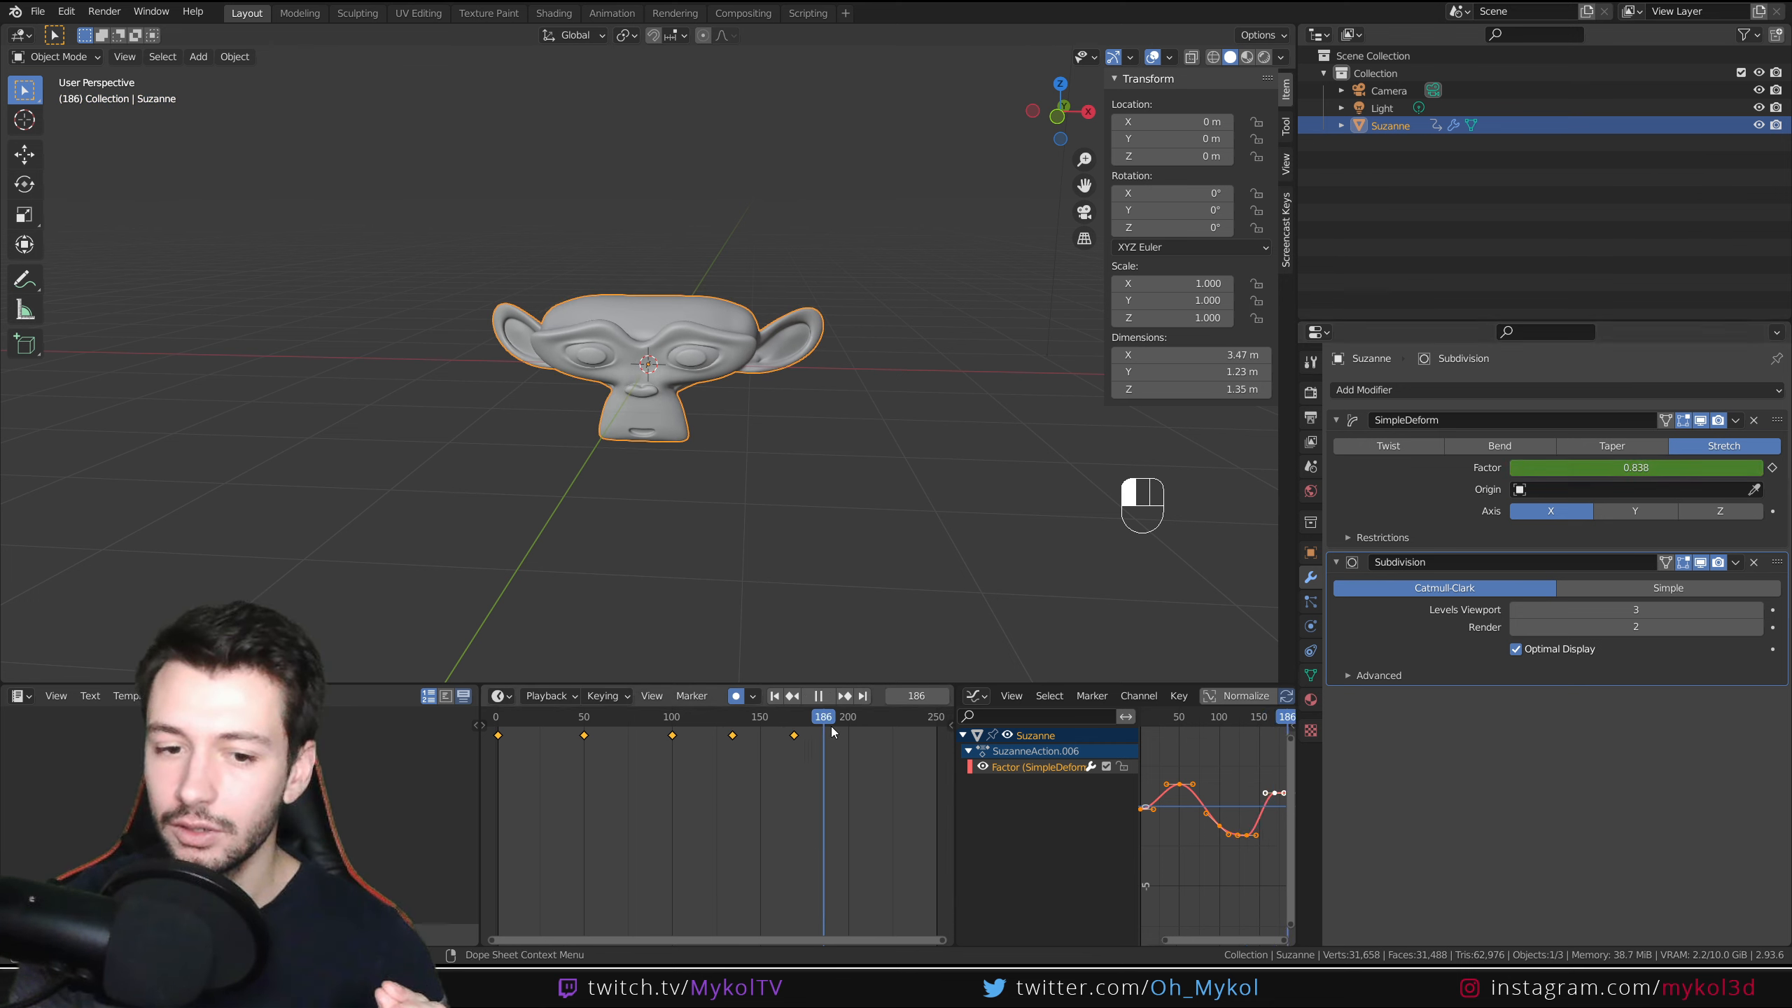
key("space")
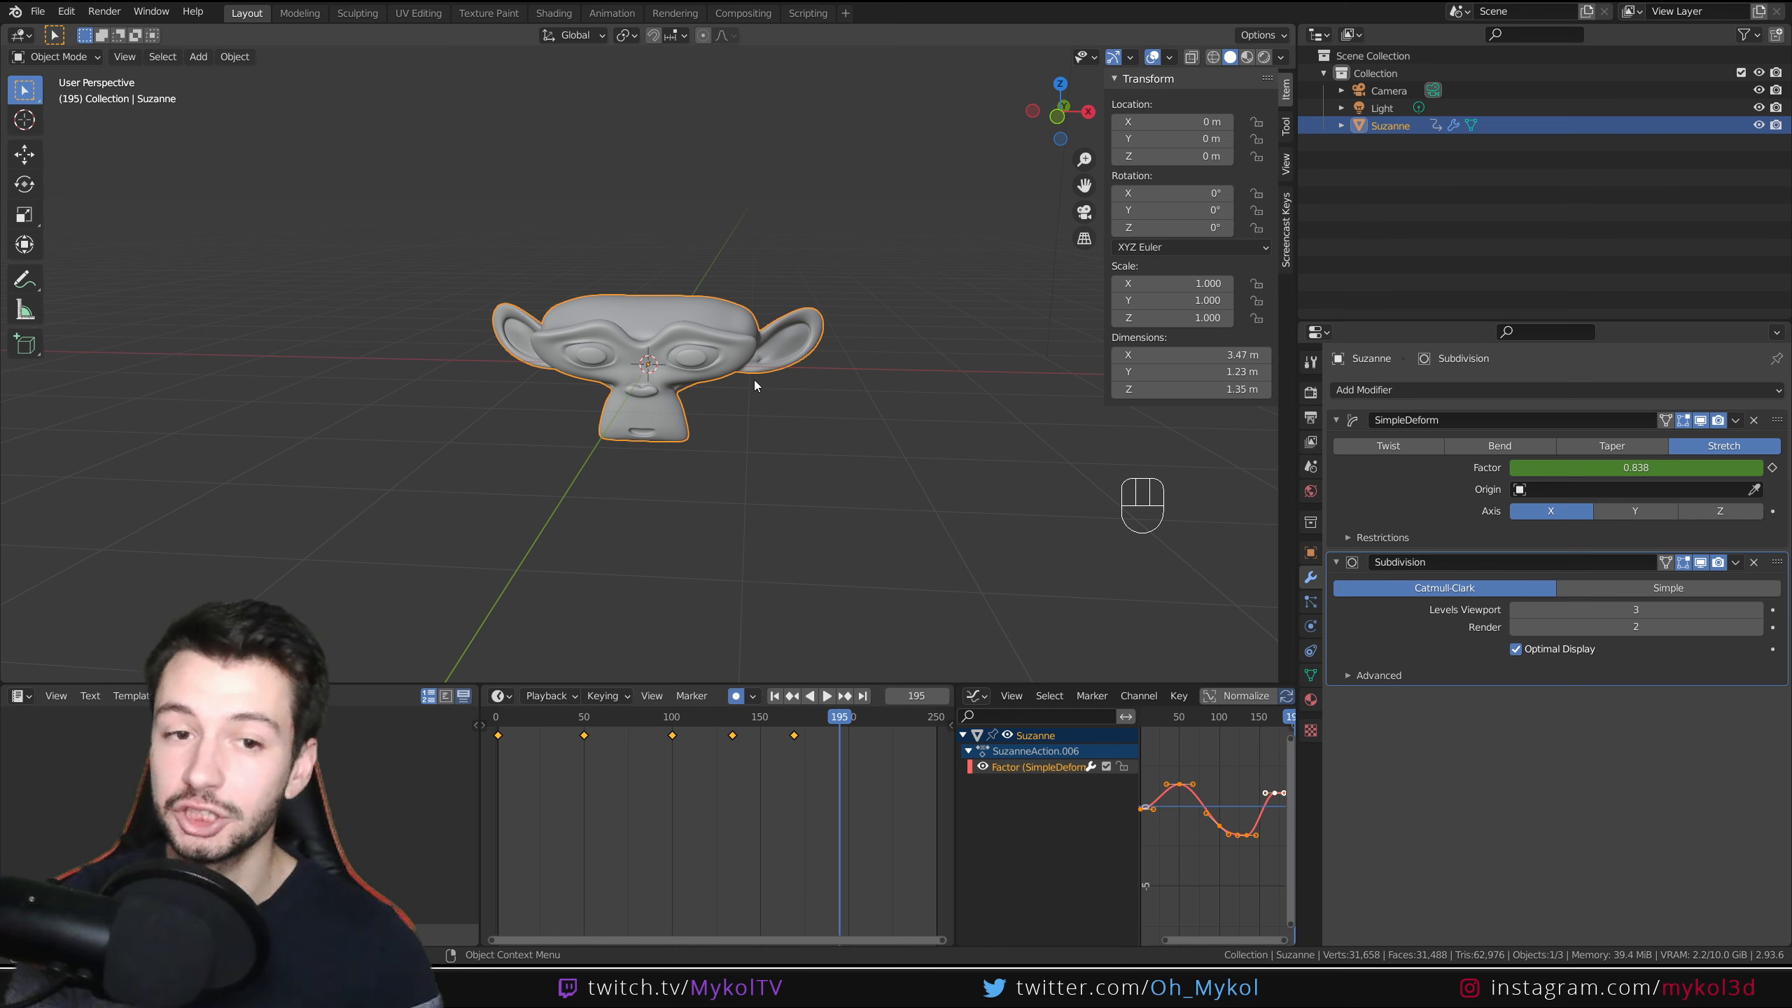
left_click_drag(841, 719, 785, 728)
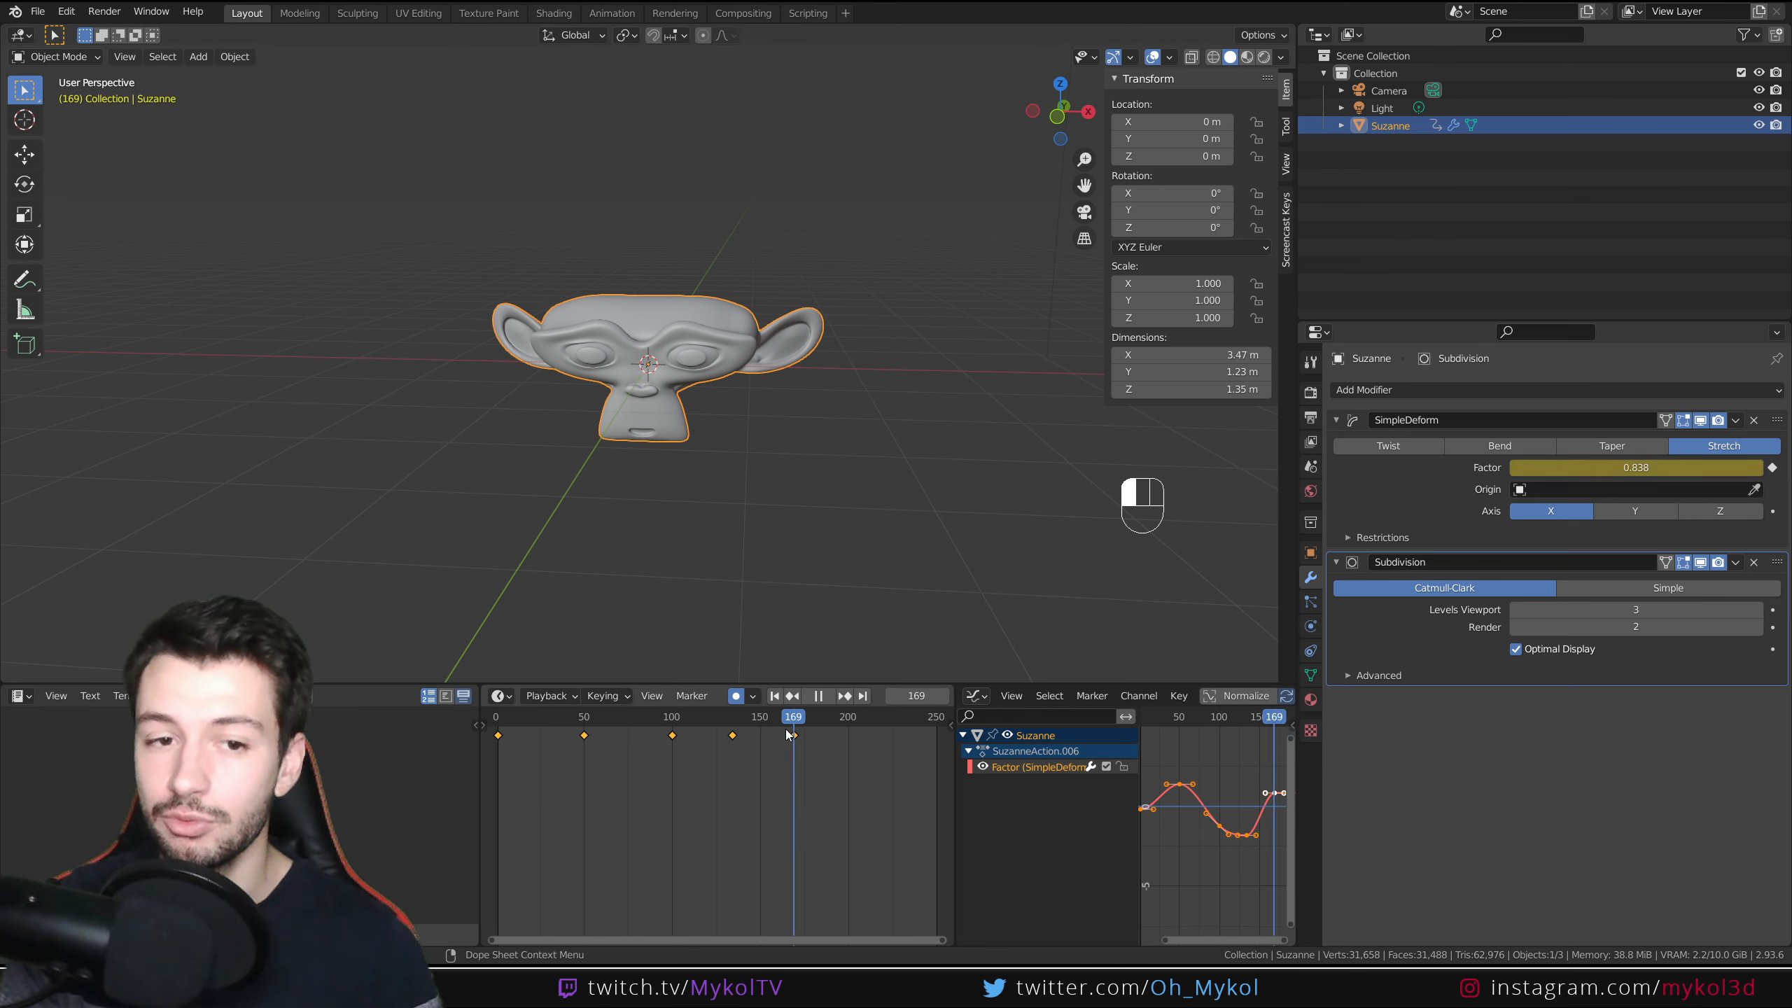
key("space")
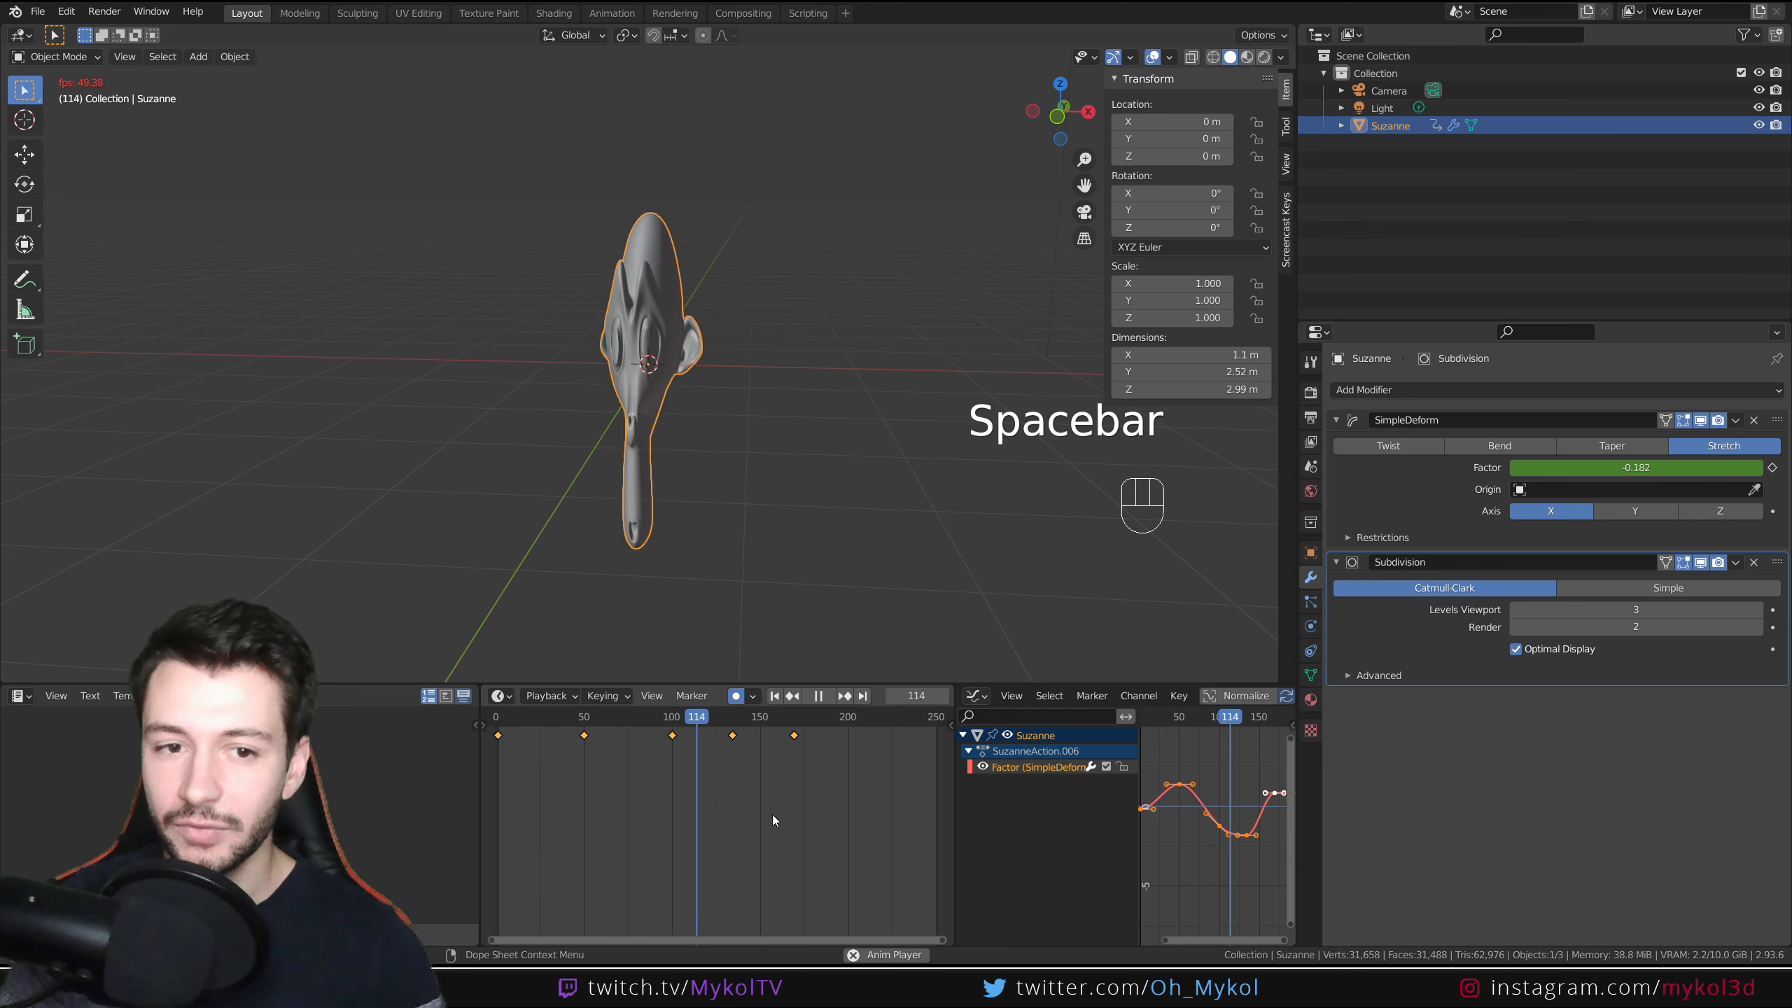
key("space")
left_click(802, 721)
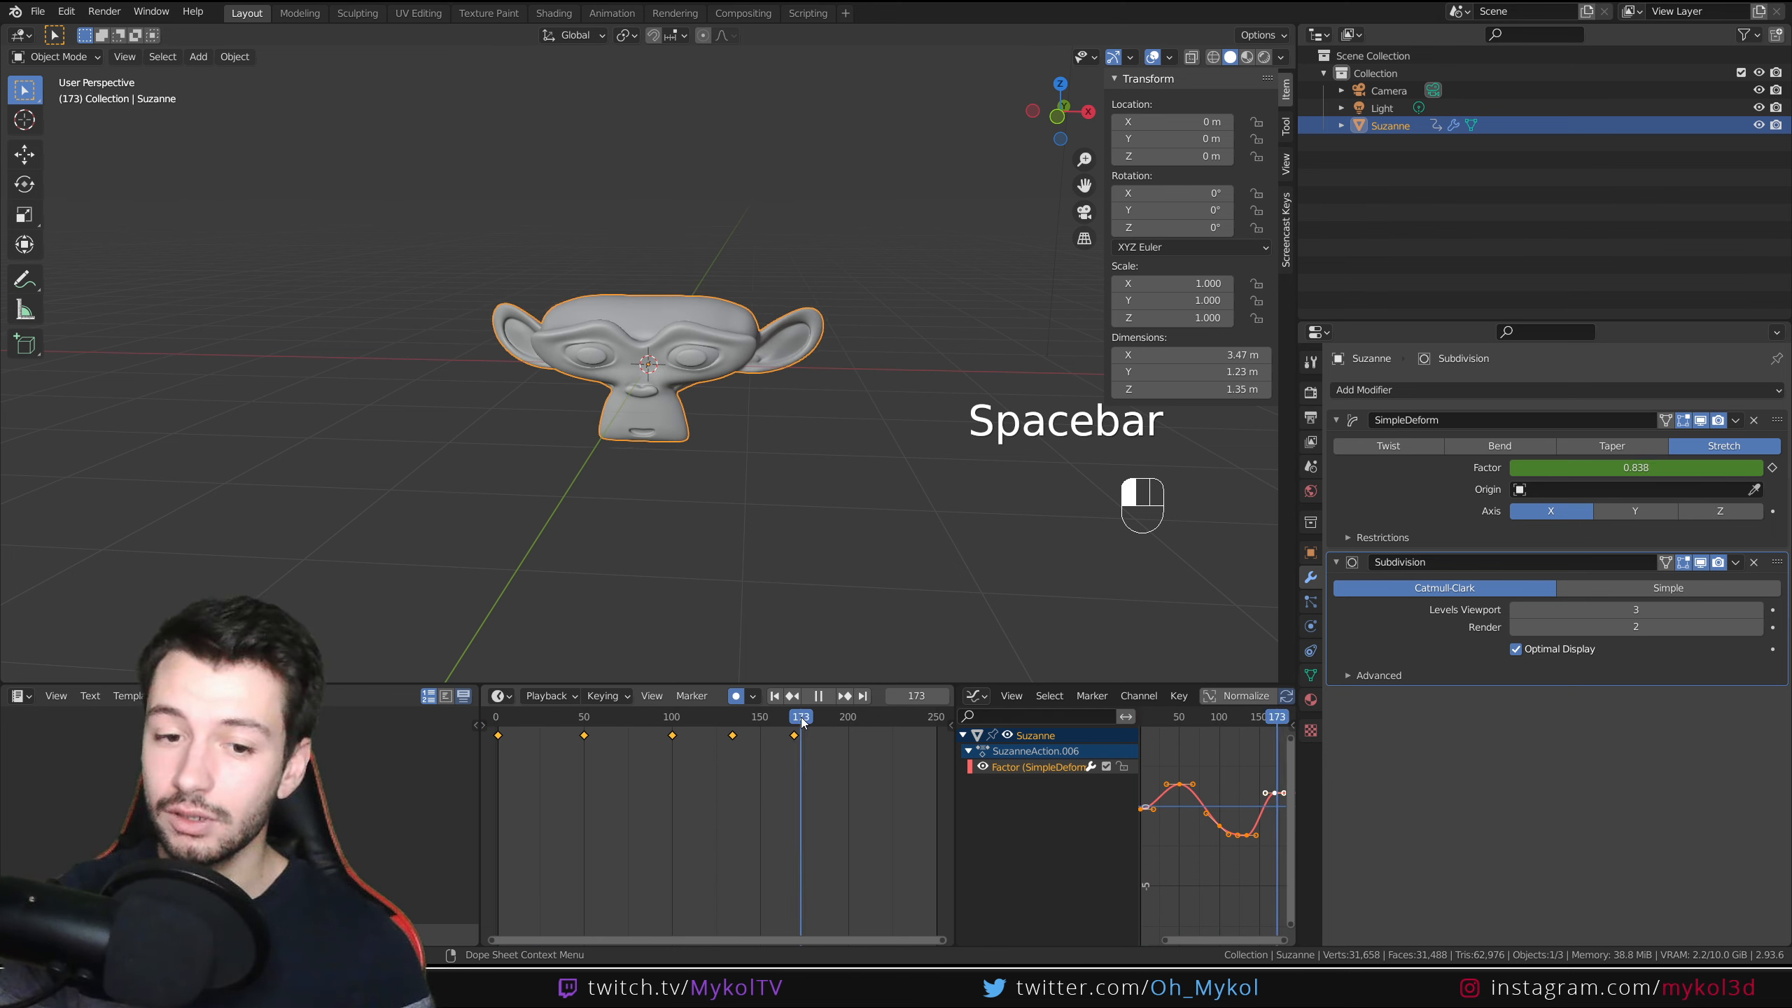
left_click_drag(802, 720, 793, 720)
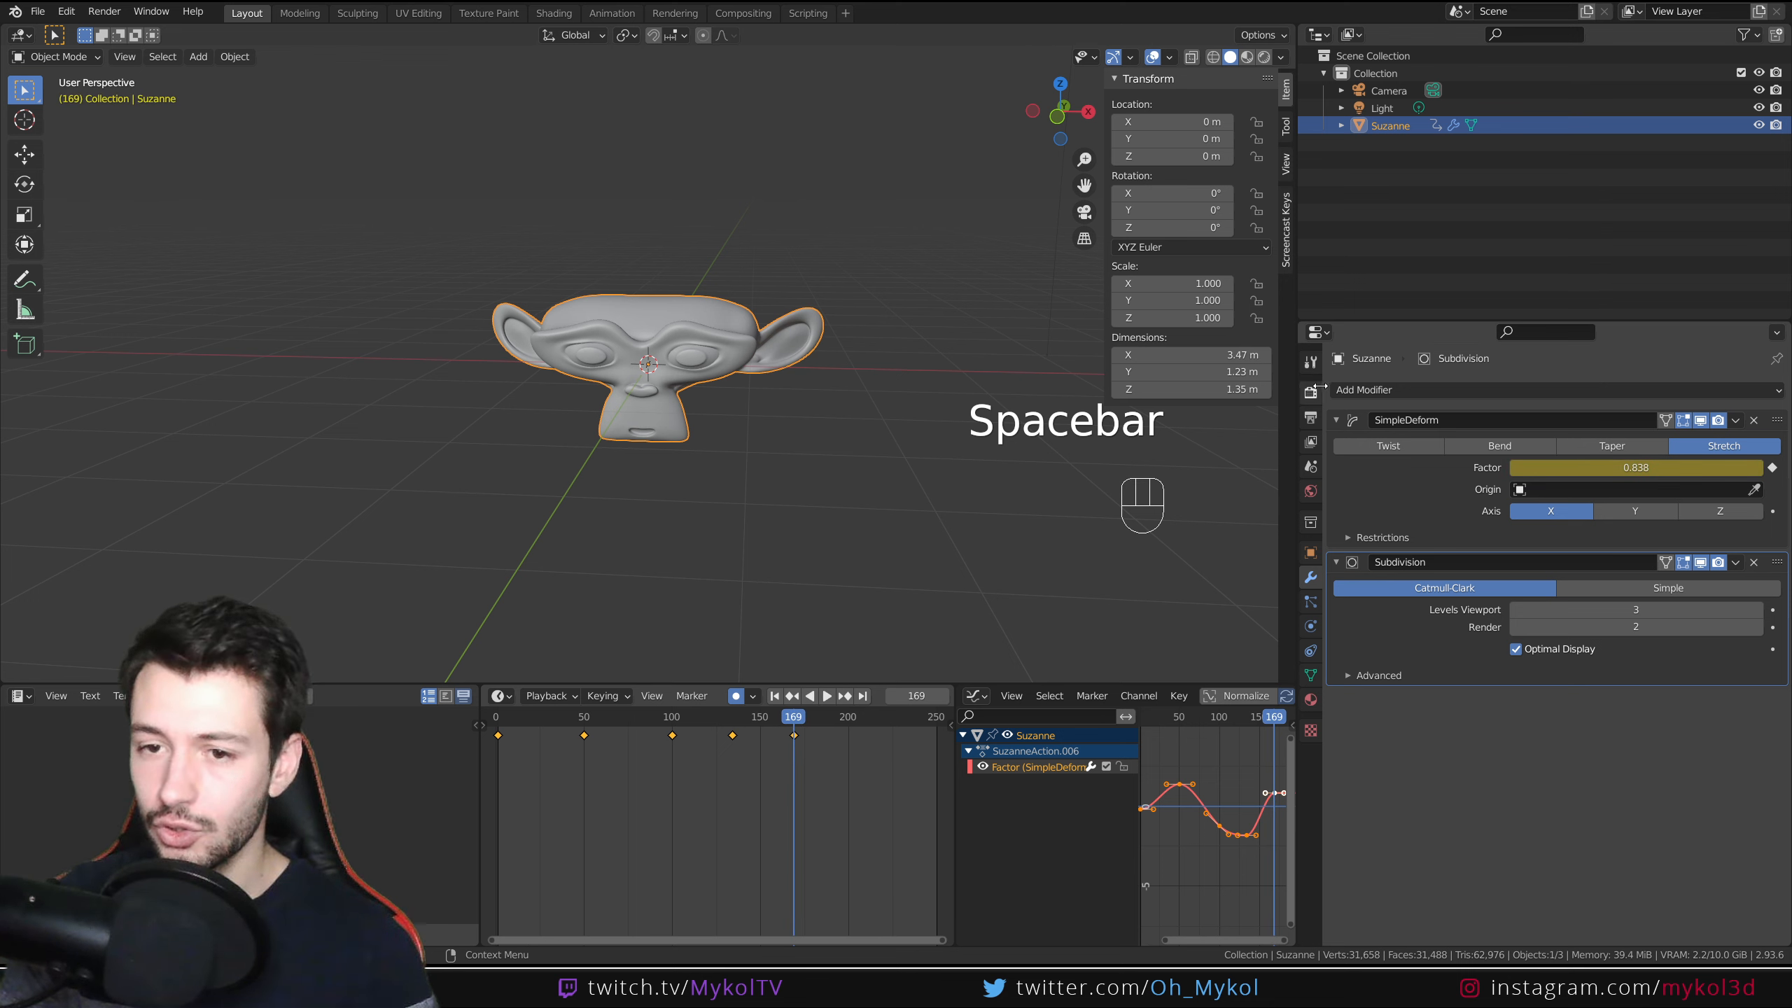
Set the scene's end frame to 169 and play back the stretch animation
left_click(1310, 391)
left_click(1309, 418)
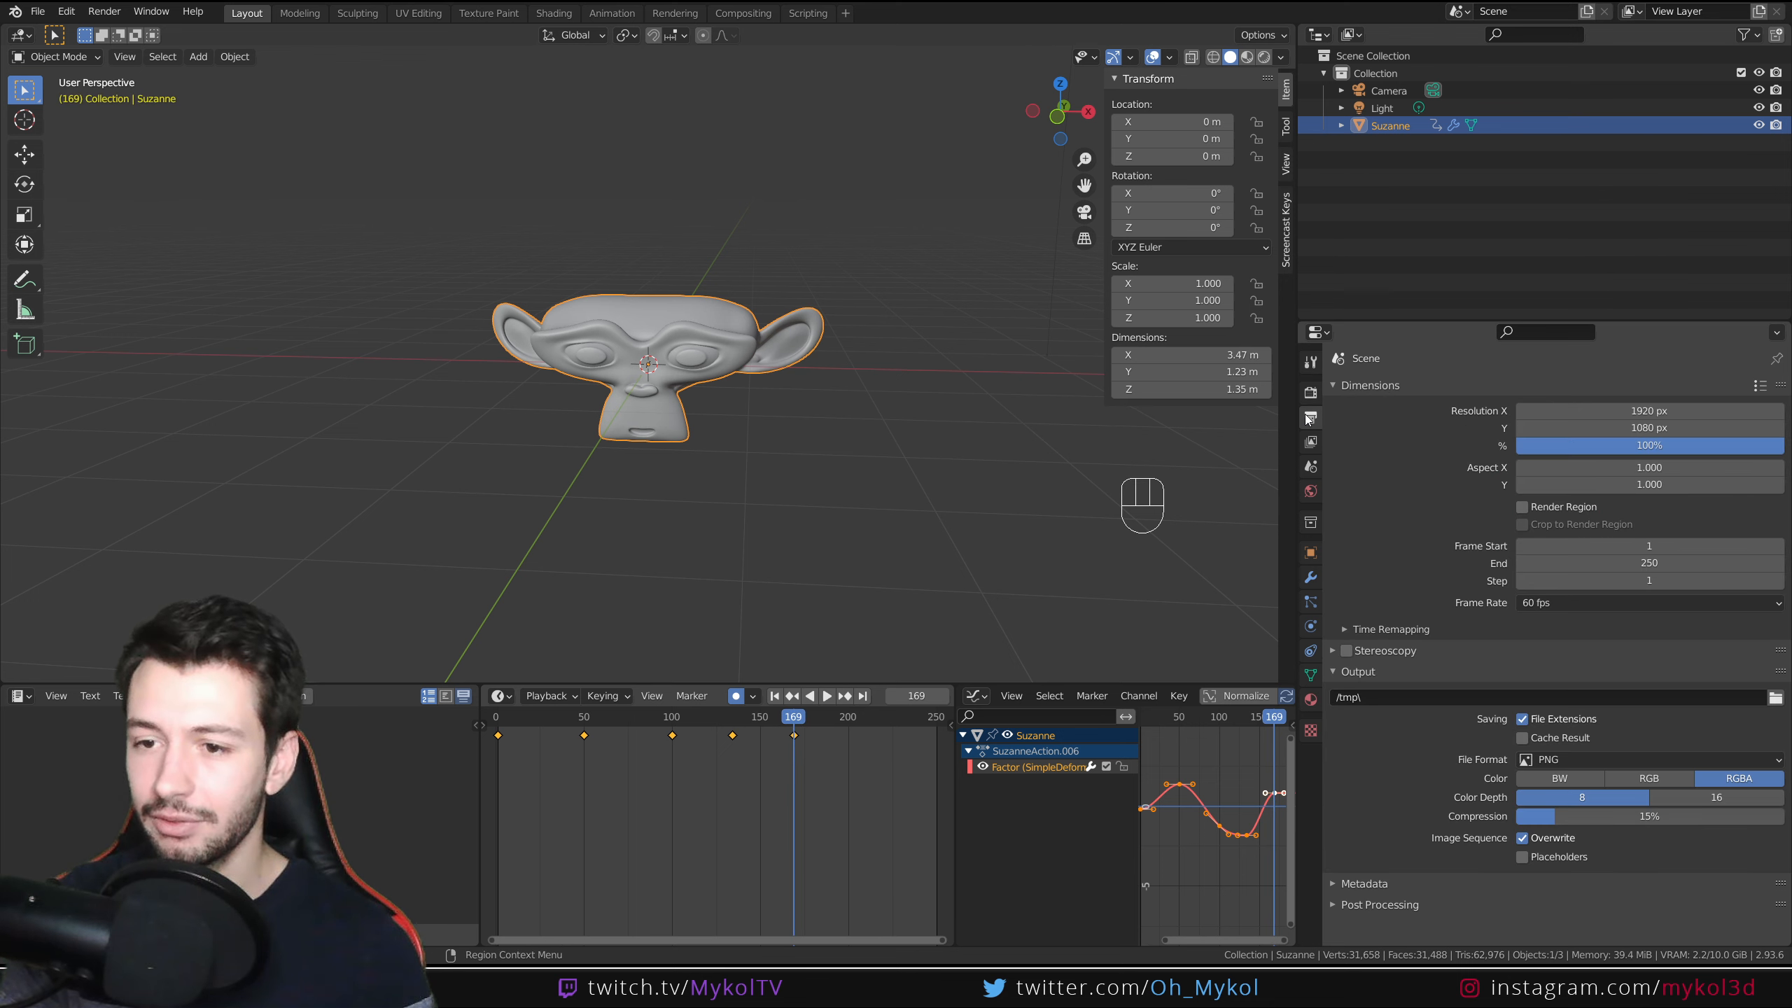
left_click(1661, 563)
key("Return")
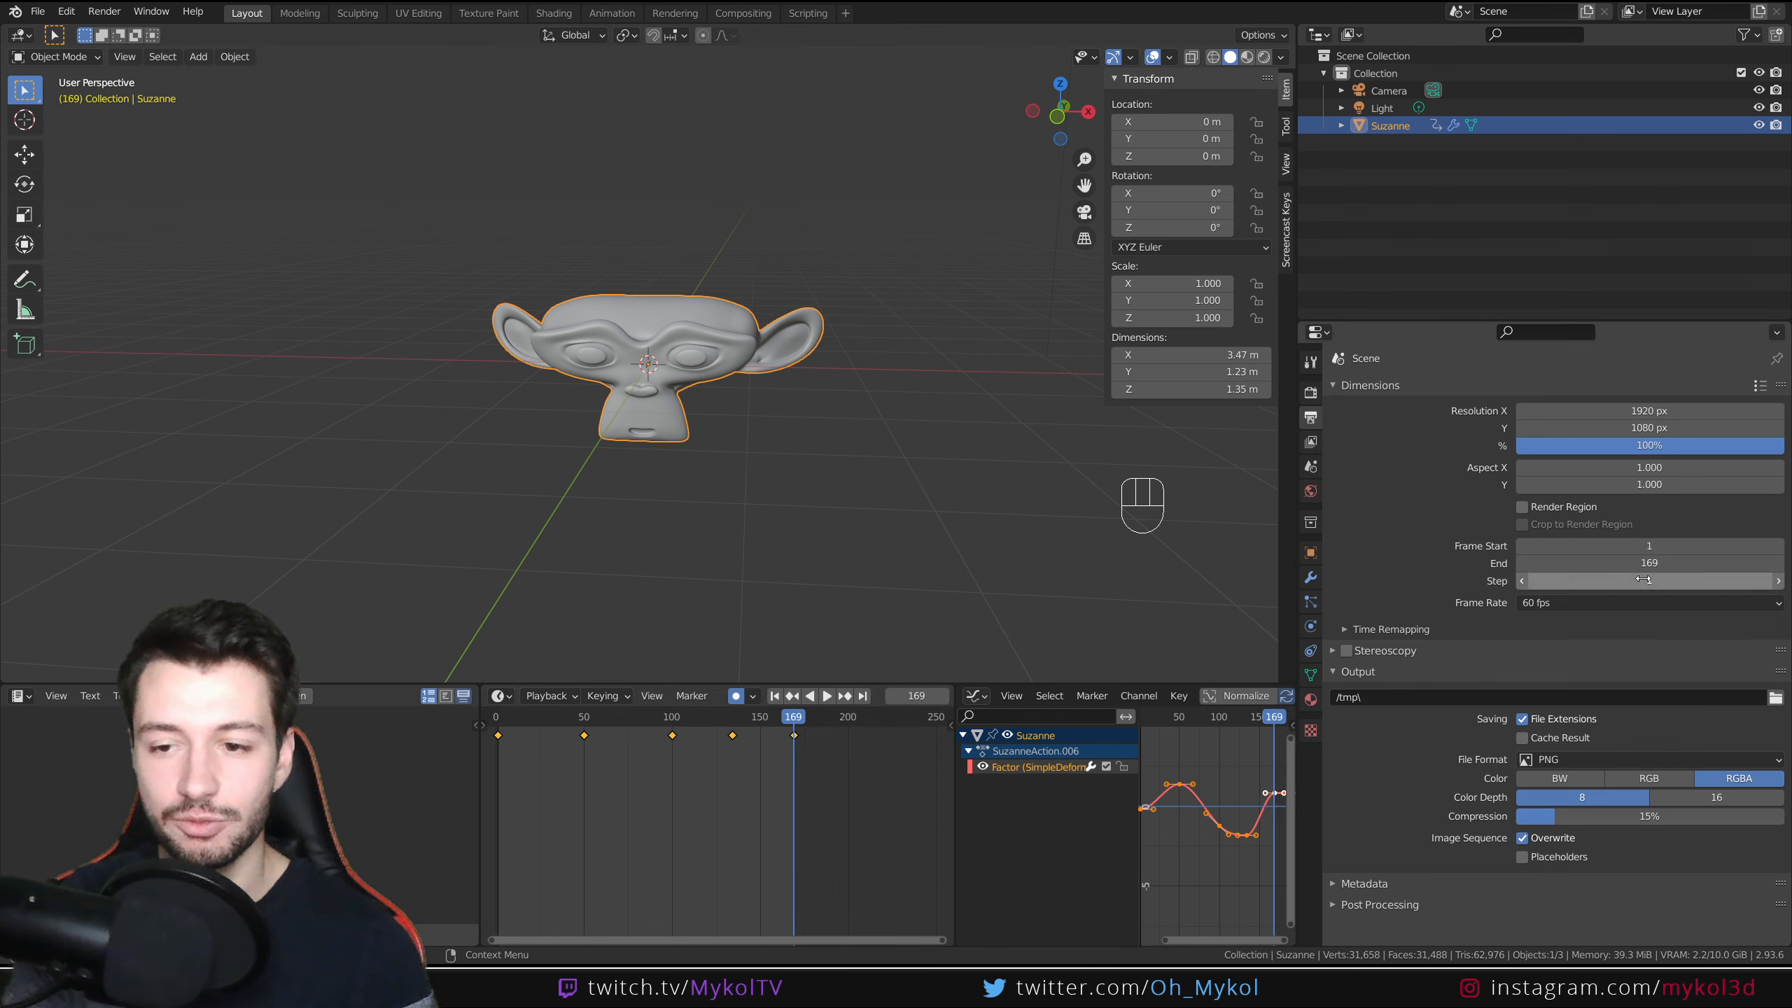
key("space")
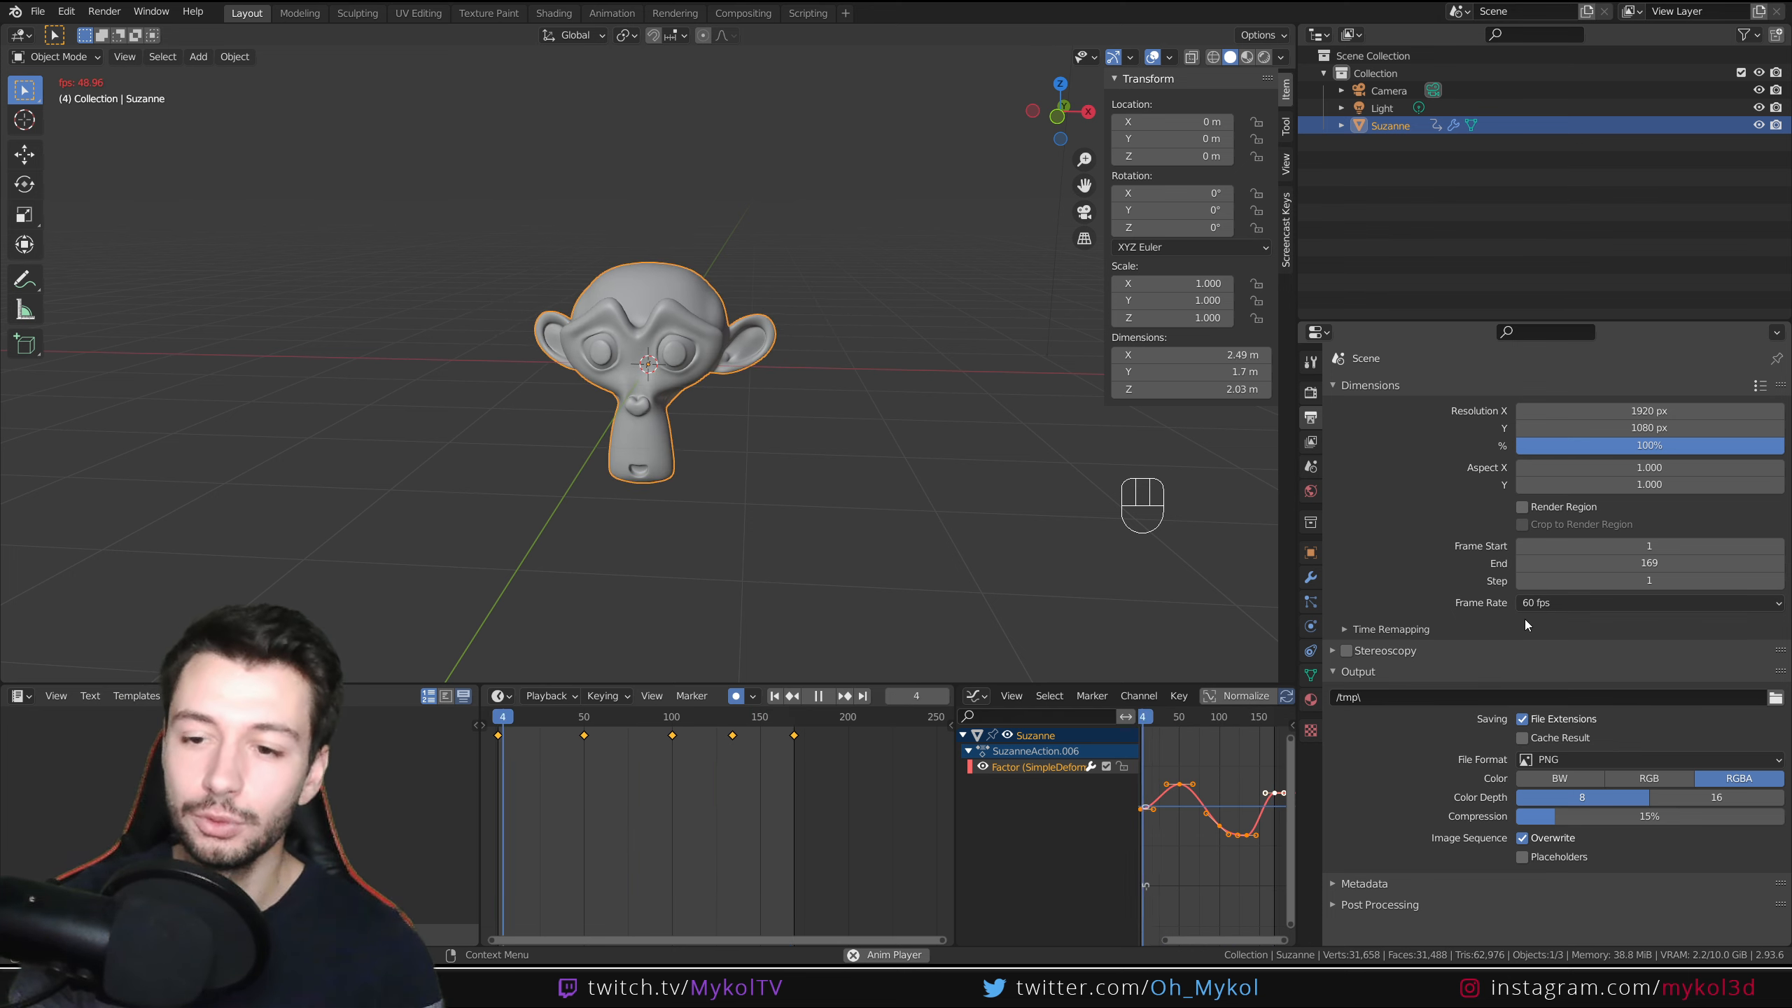
Lower the monkey head's Subdivision viewport level to 1 during playback
left_click(1310, 578)
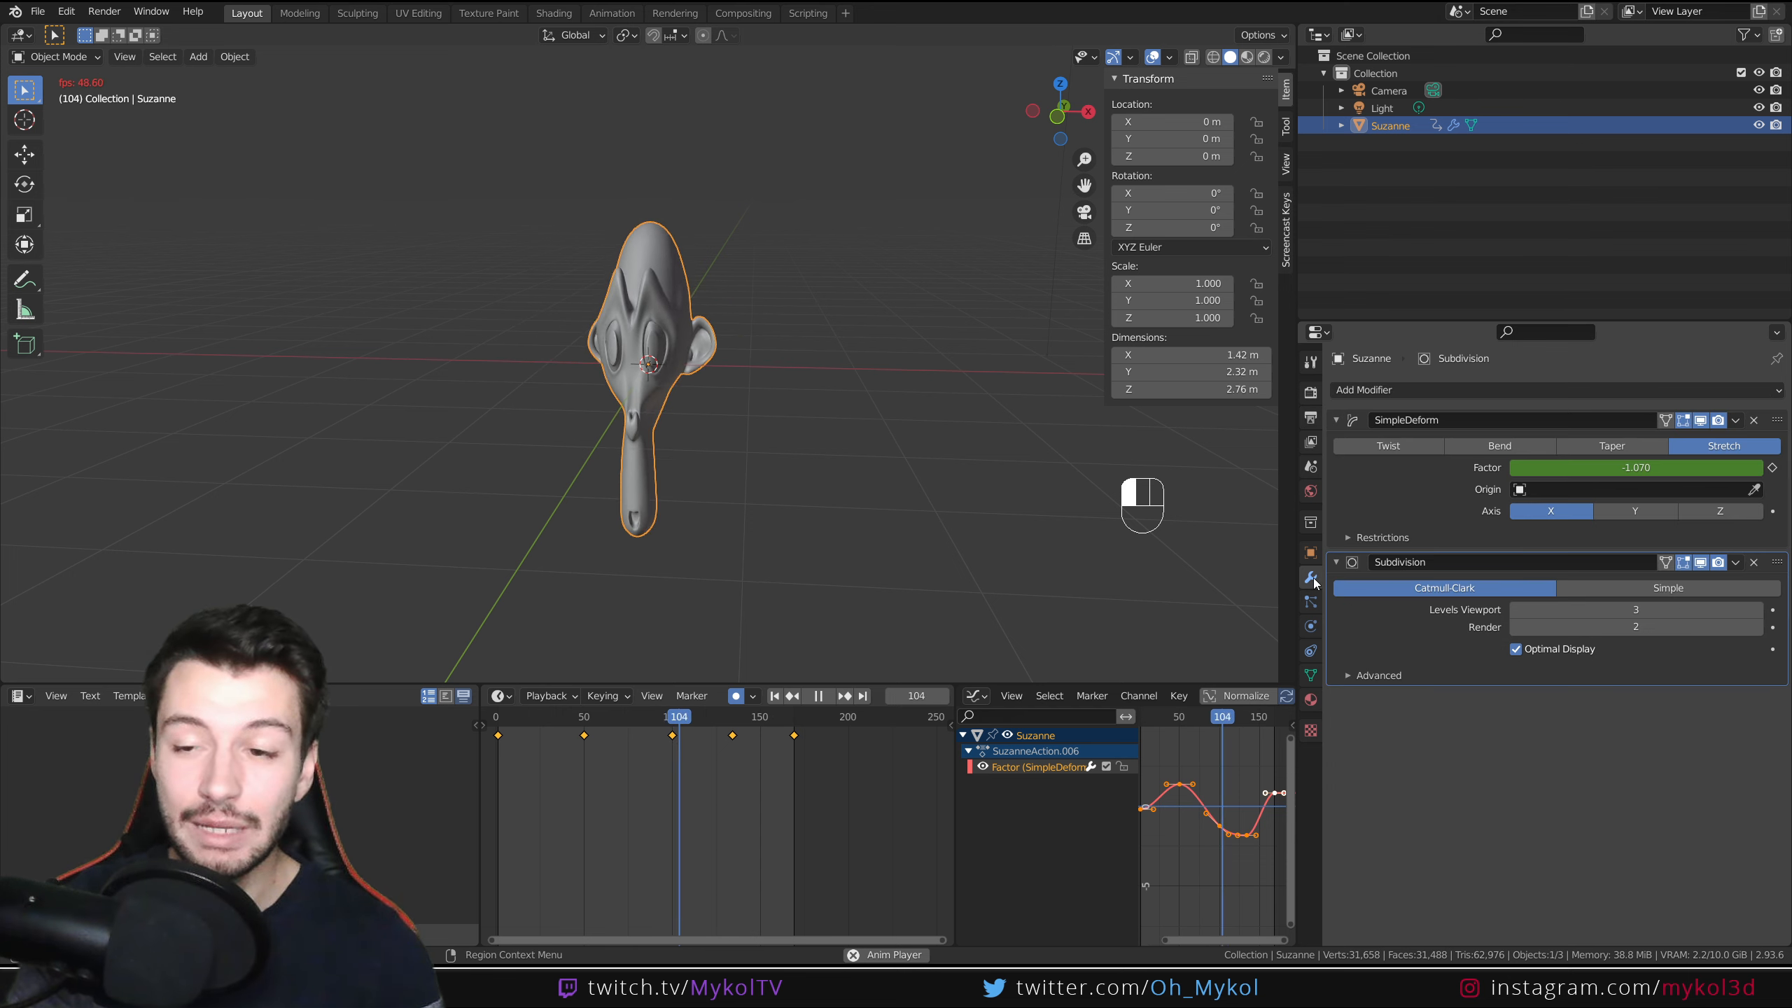
left_click(1518, 611)
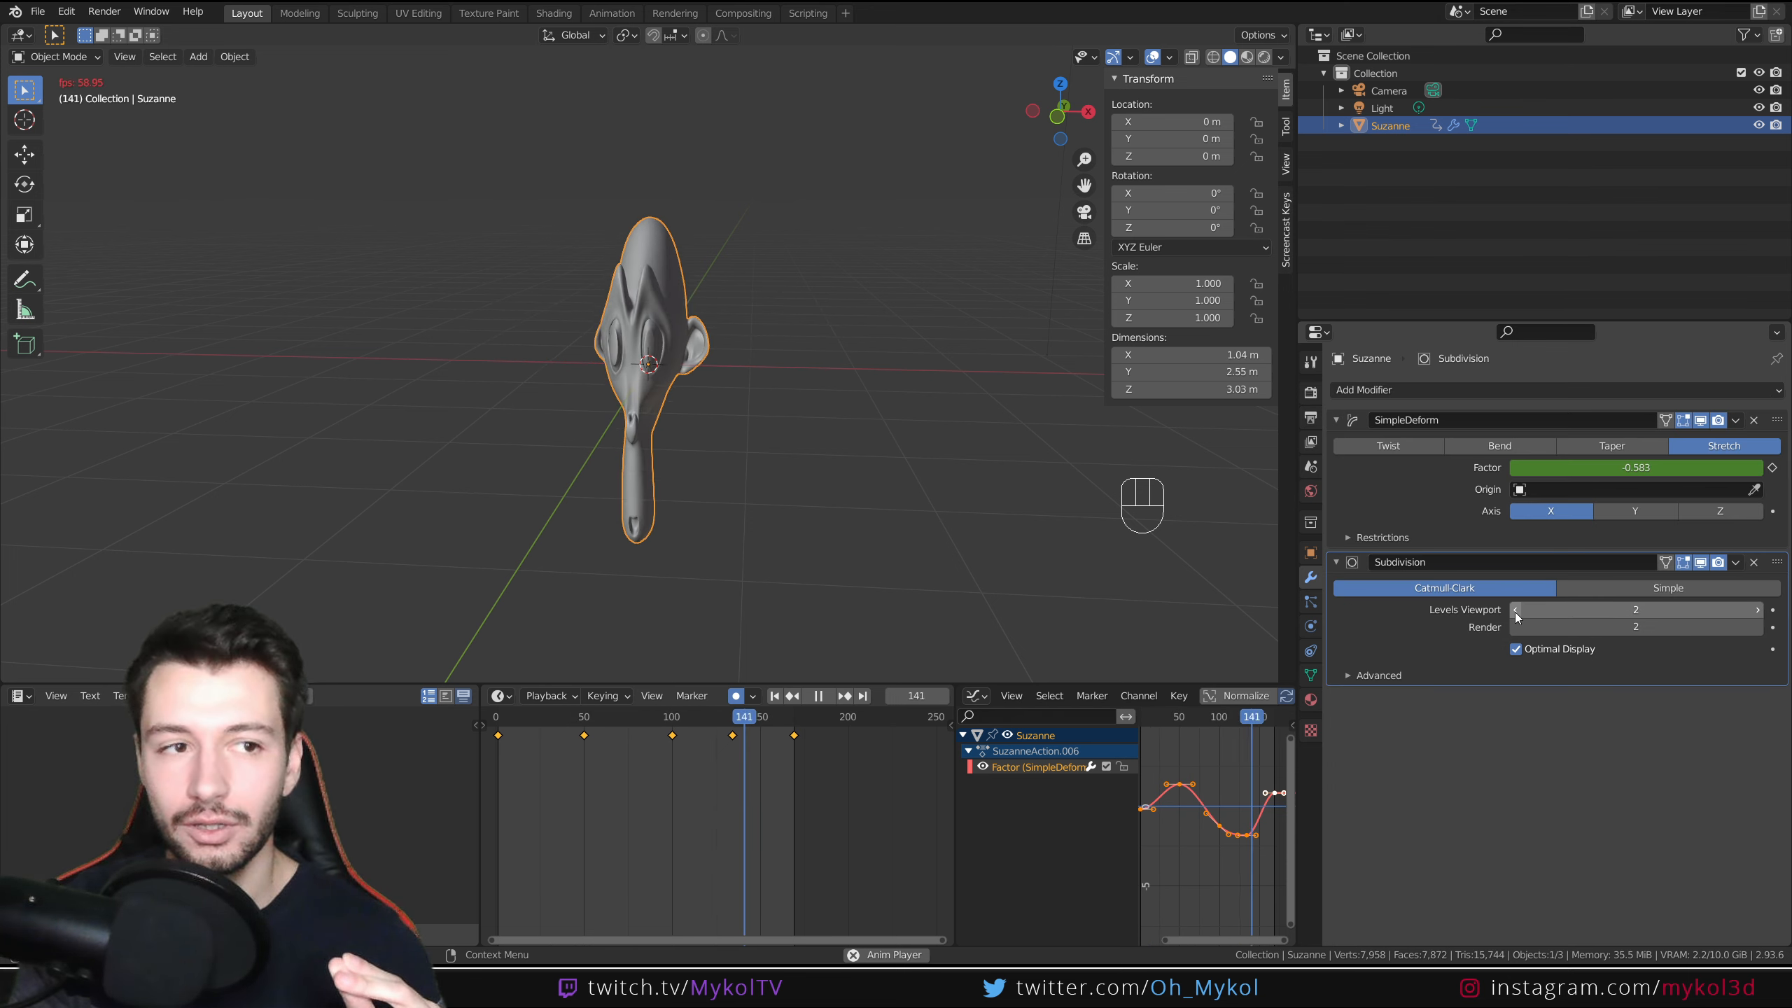
left_click(1516, 611)
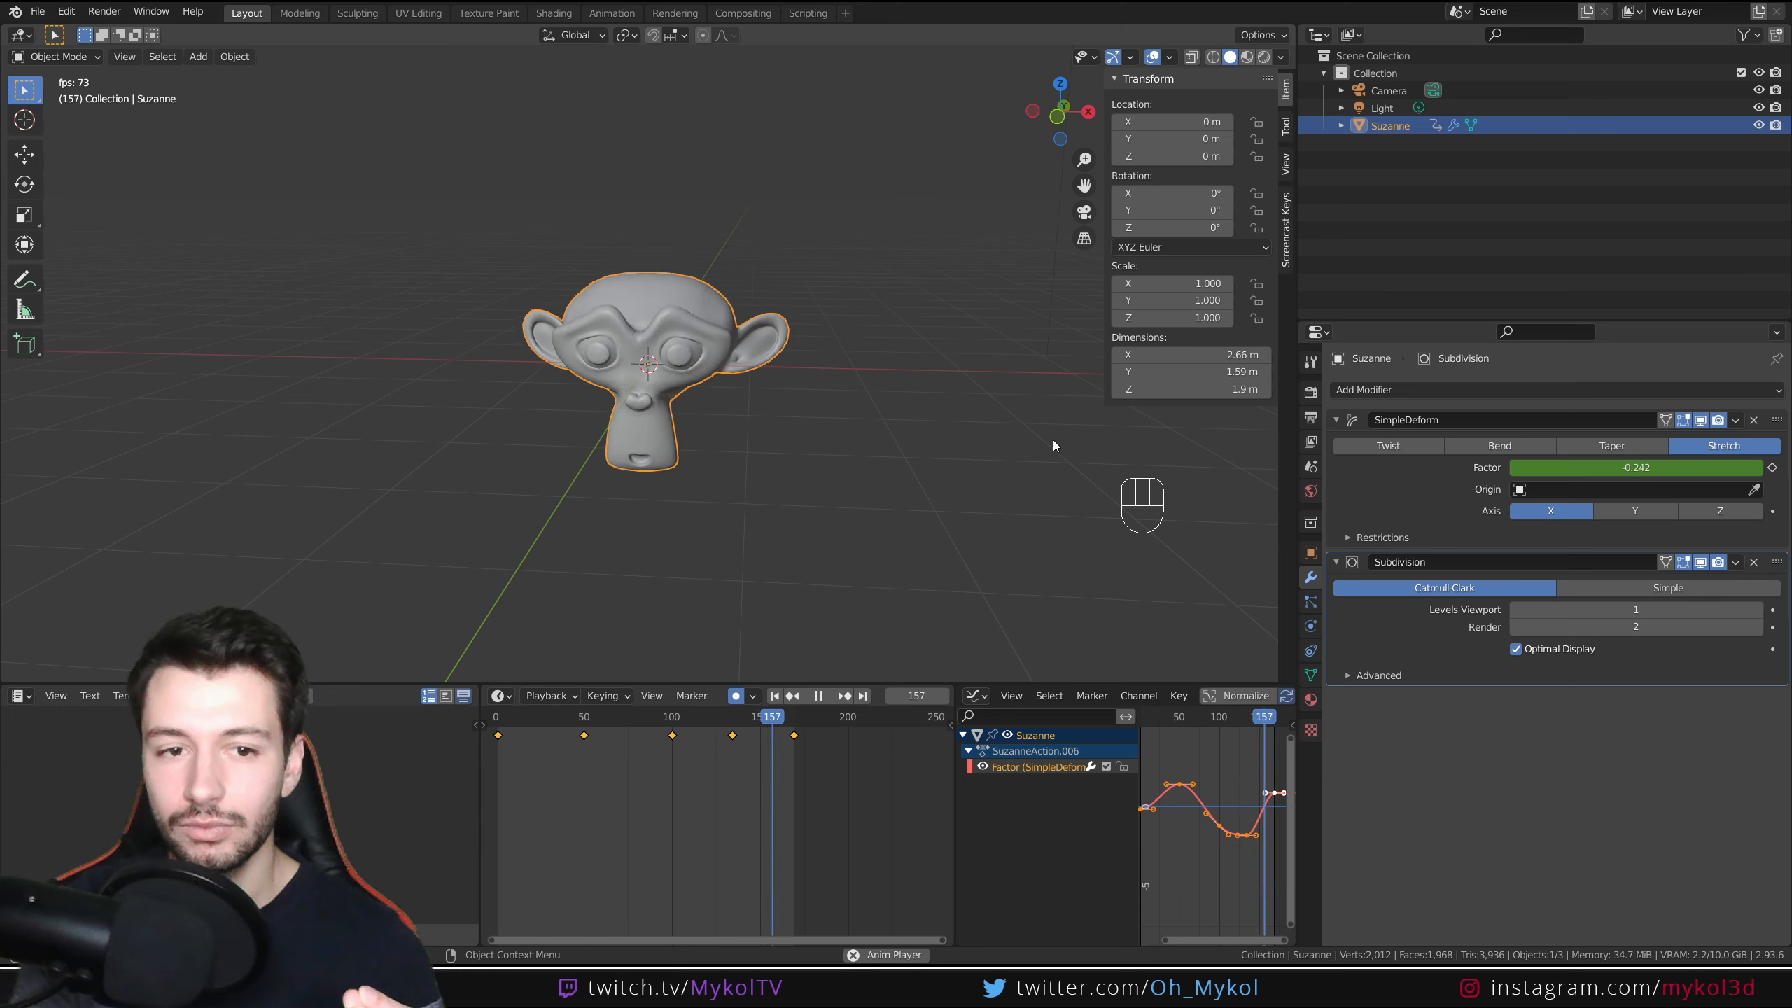
Change the scene's output frame rate to 24 fps while the animation keeps playing
left_click(1310, 393)
left_click(1310, 418)
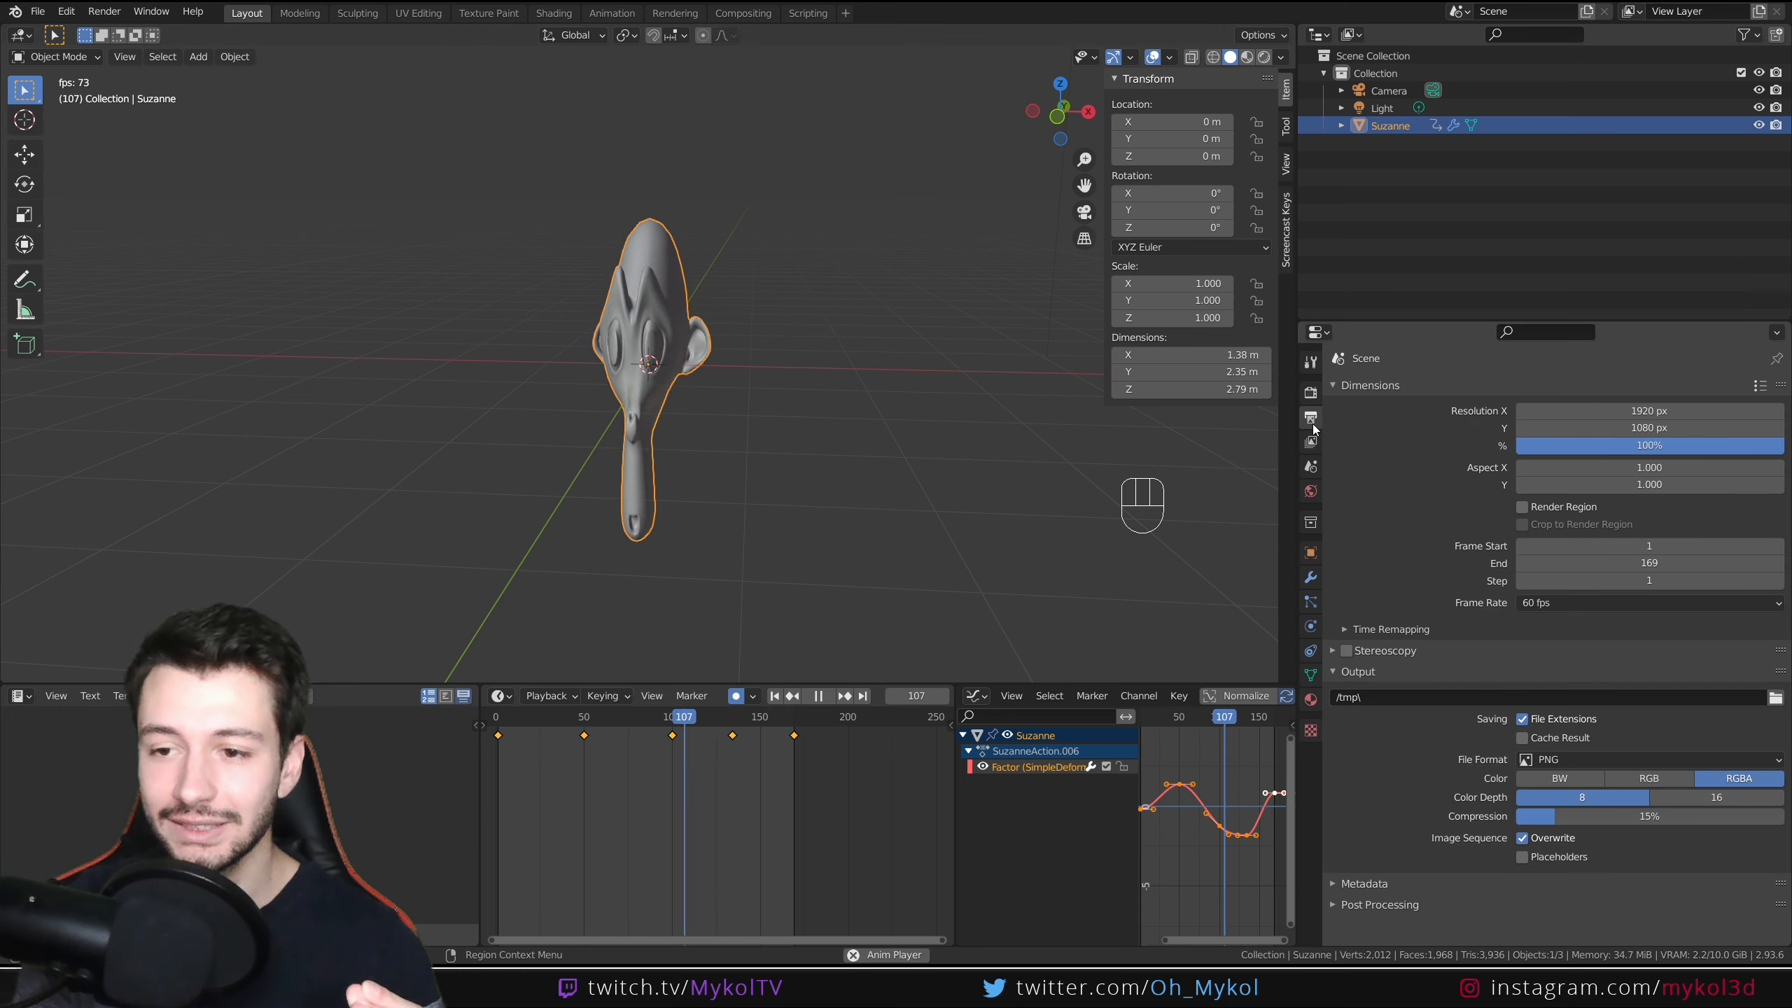
left_click(1595, 600)
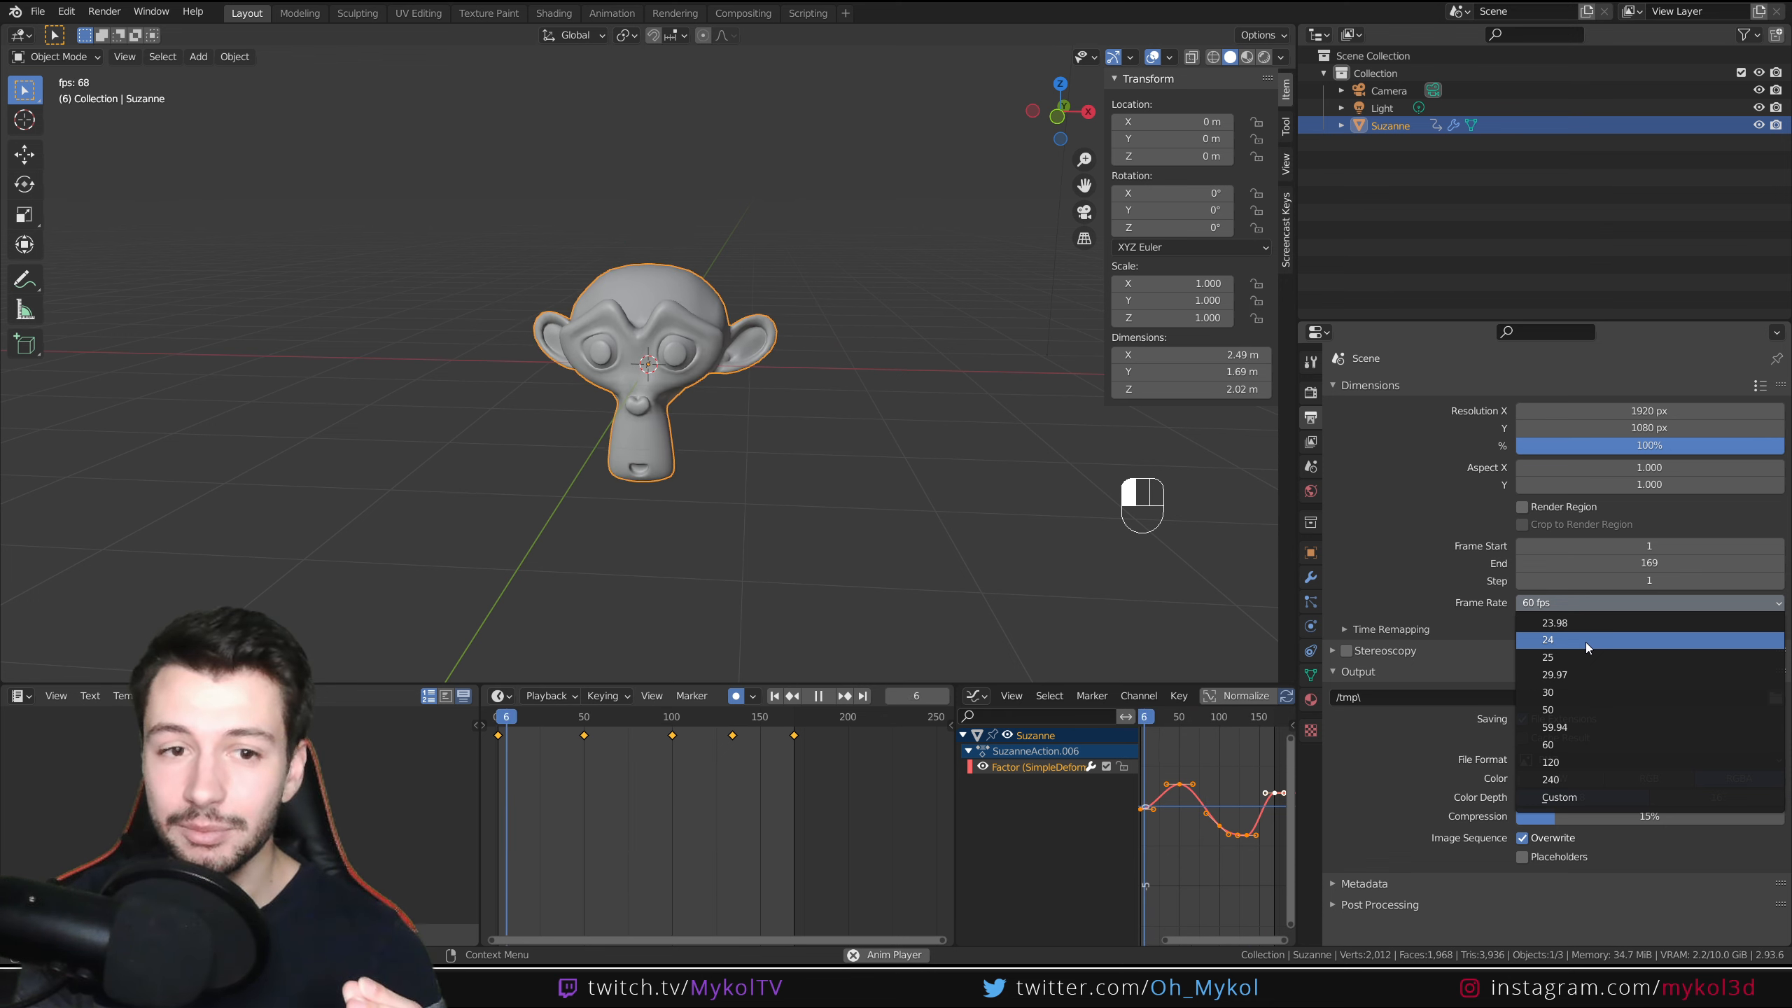
left_click(1585, 641)
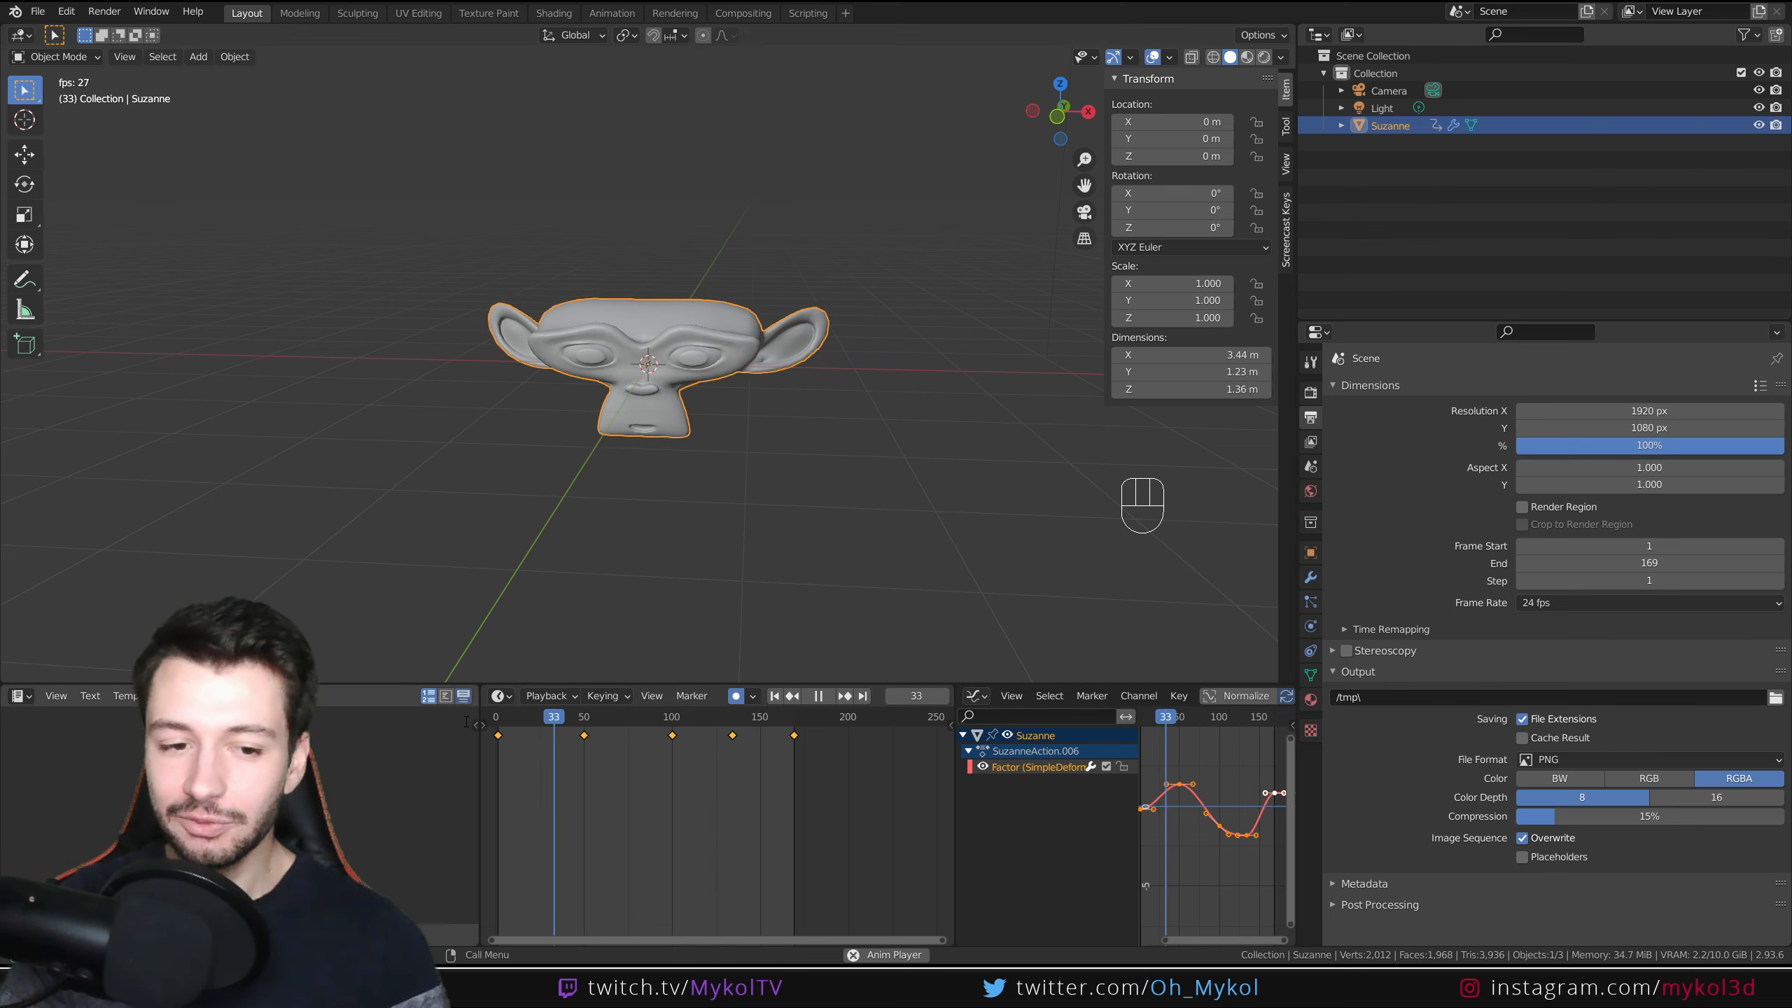
Shift the timeline's borders to give the Graph Editor more width, and bring back the monkey head's modifier settings
left_click_drag(478, 707, 343, 708)
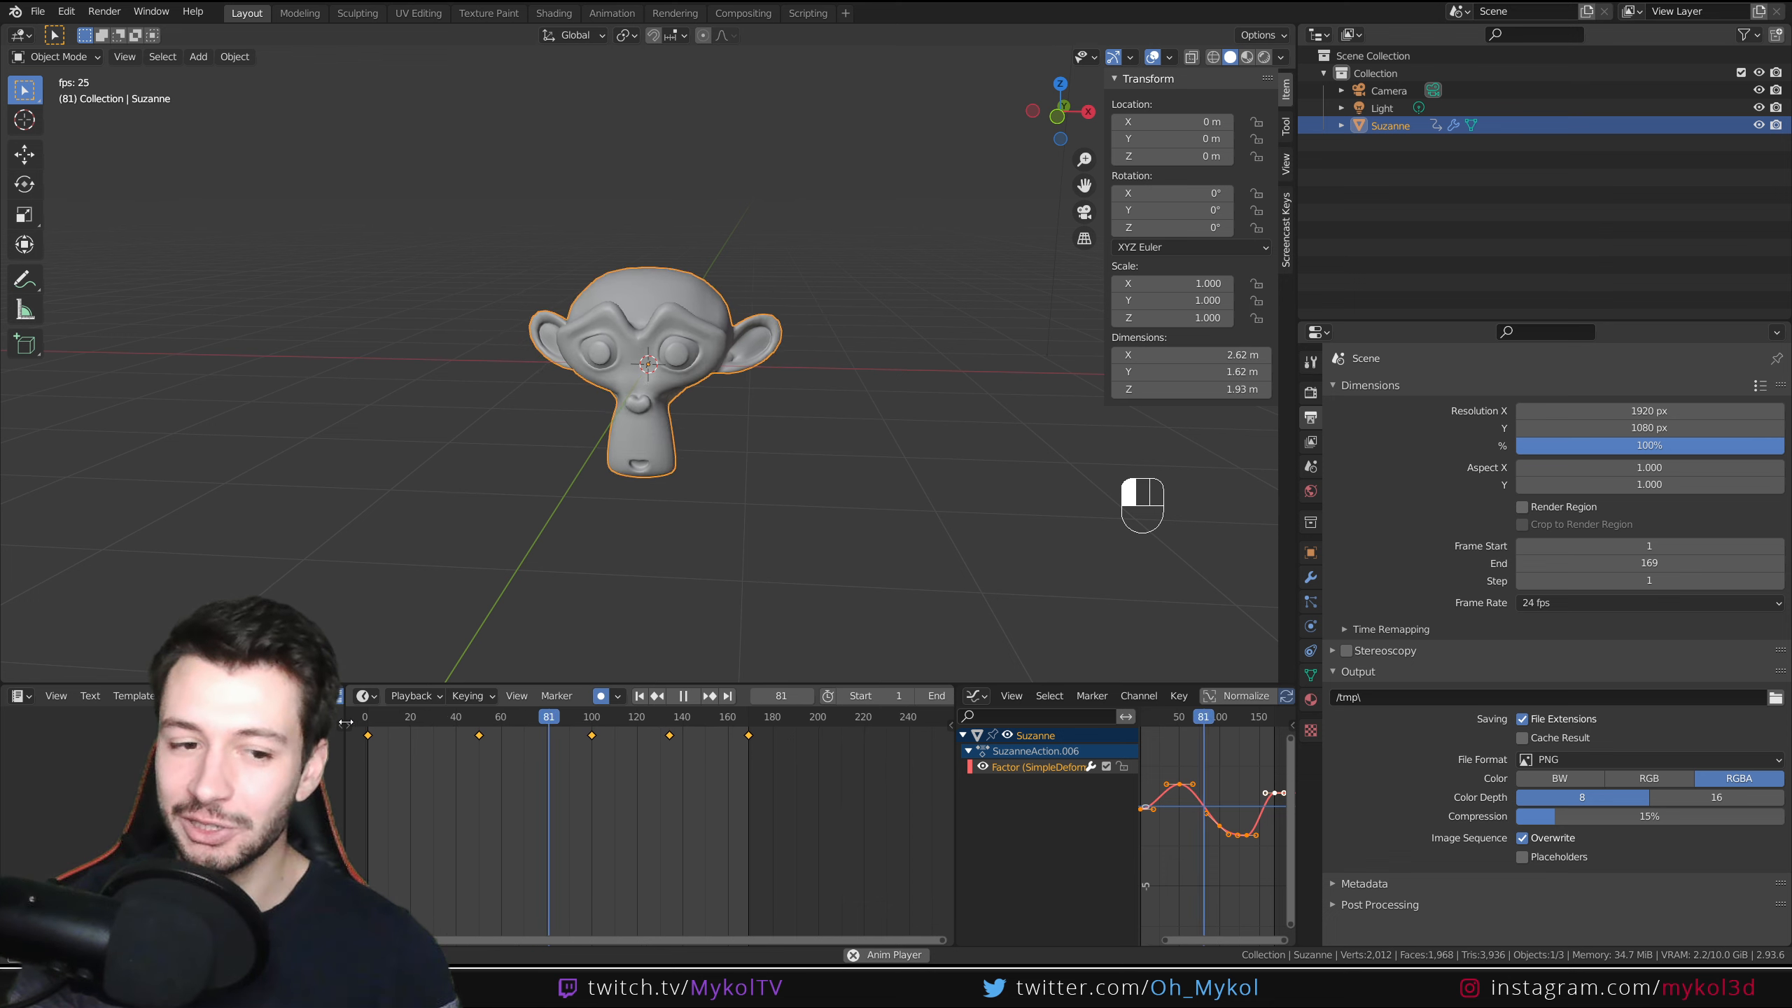
left_click_drag(955, 747, 817, 748)
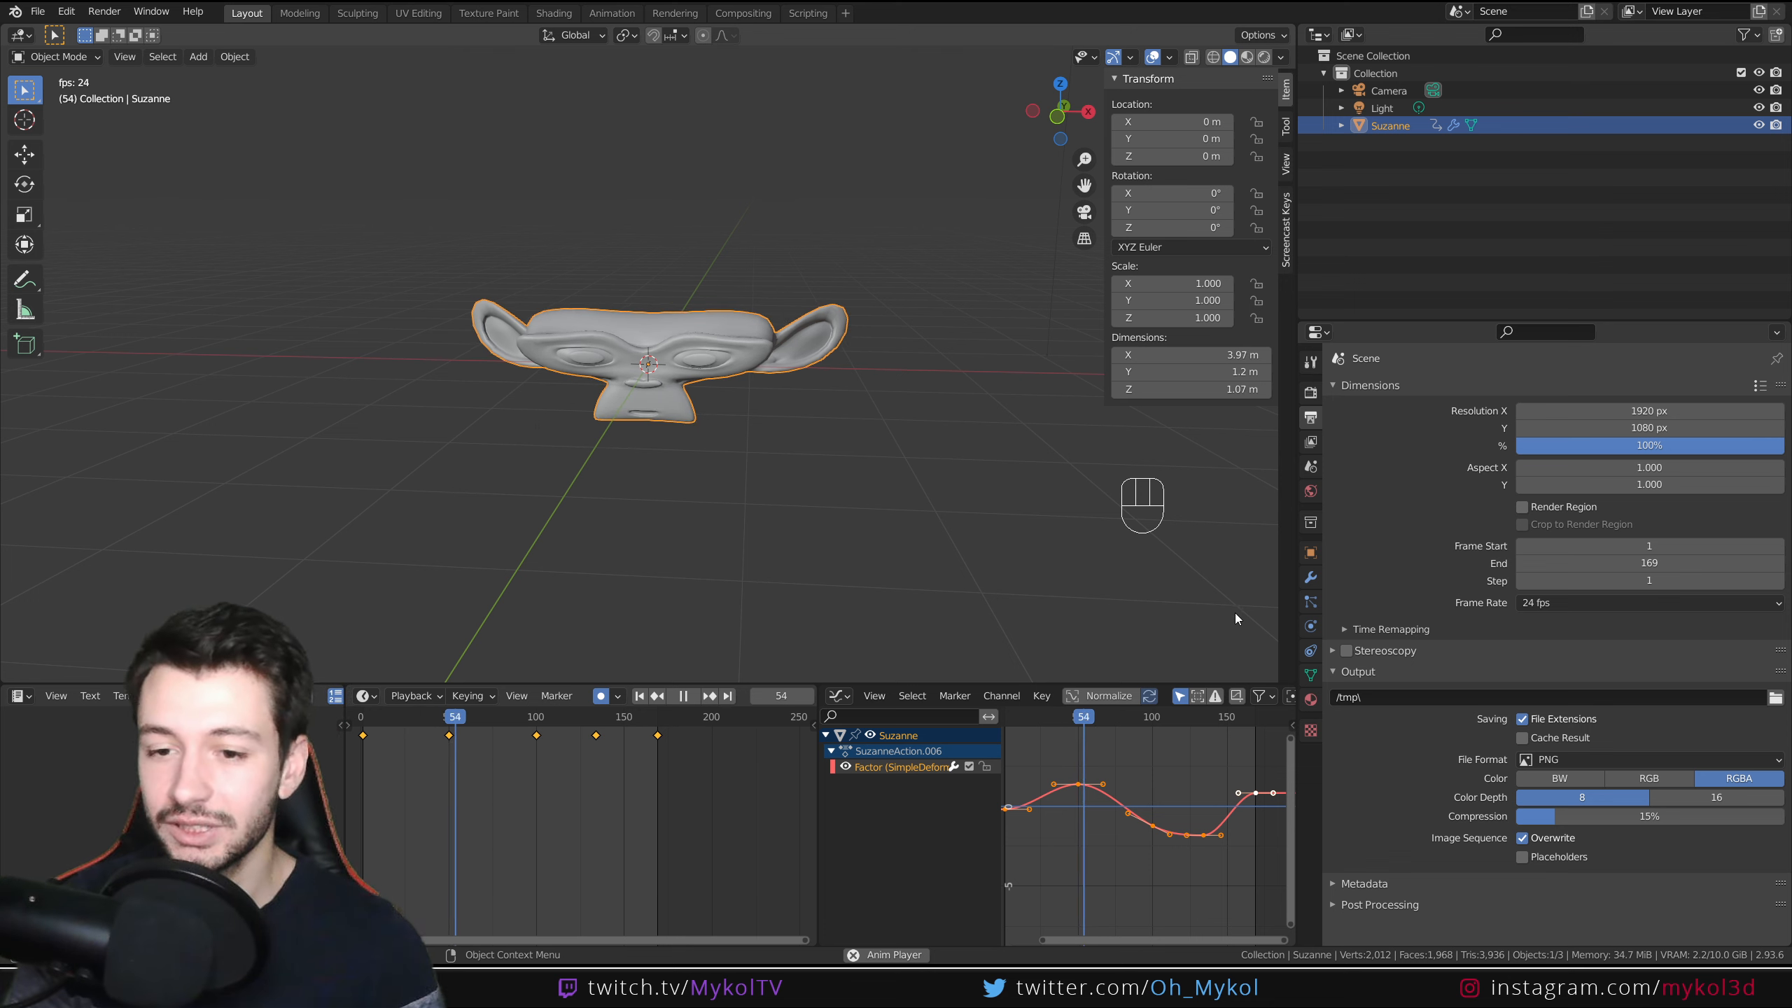
left_click(1310, 674)
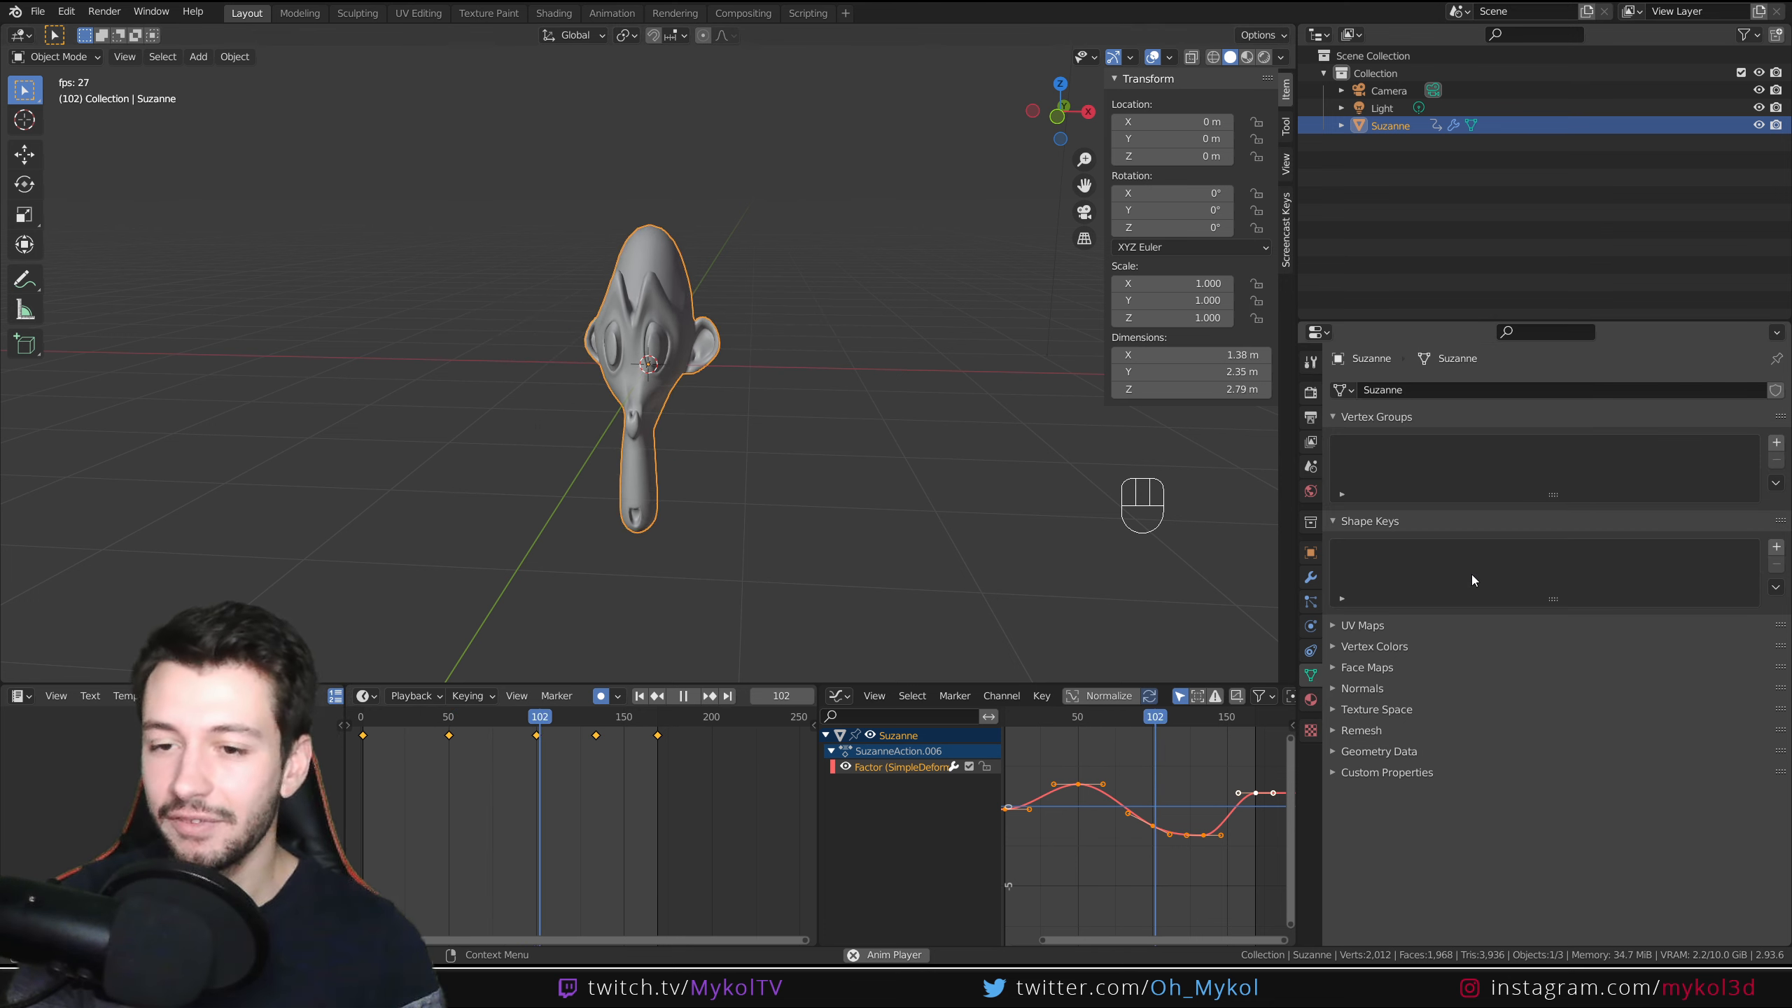
left_click(1308, 579)
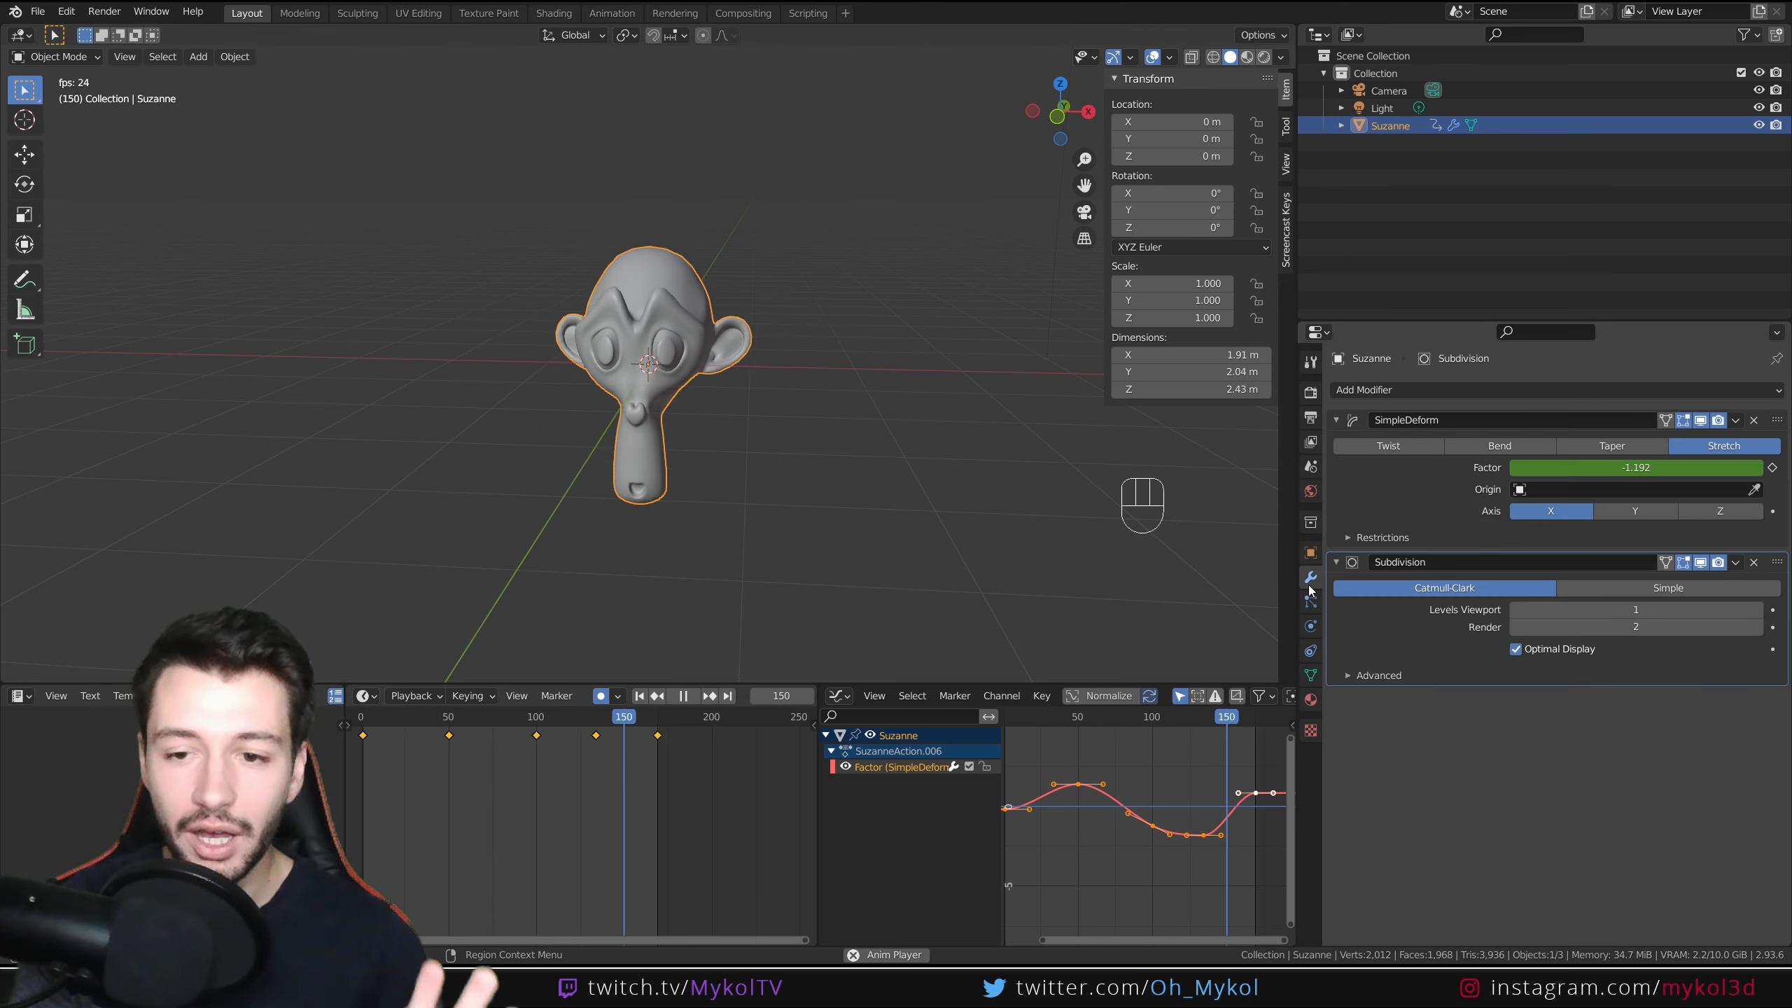